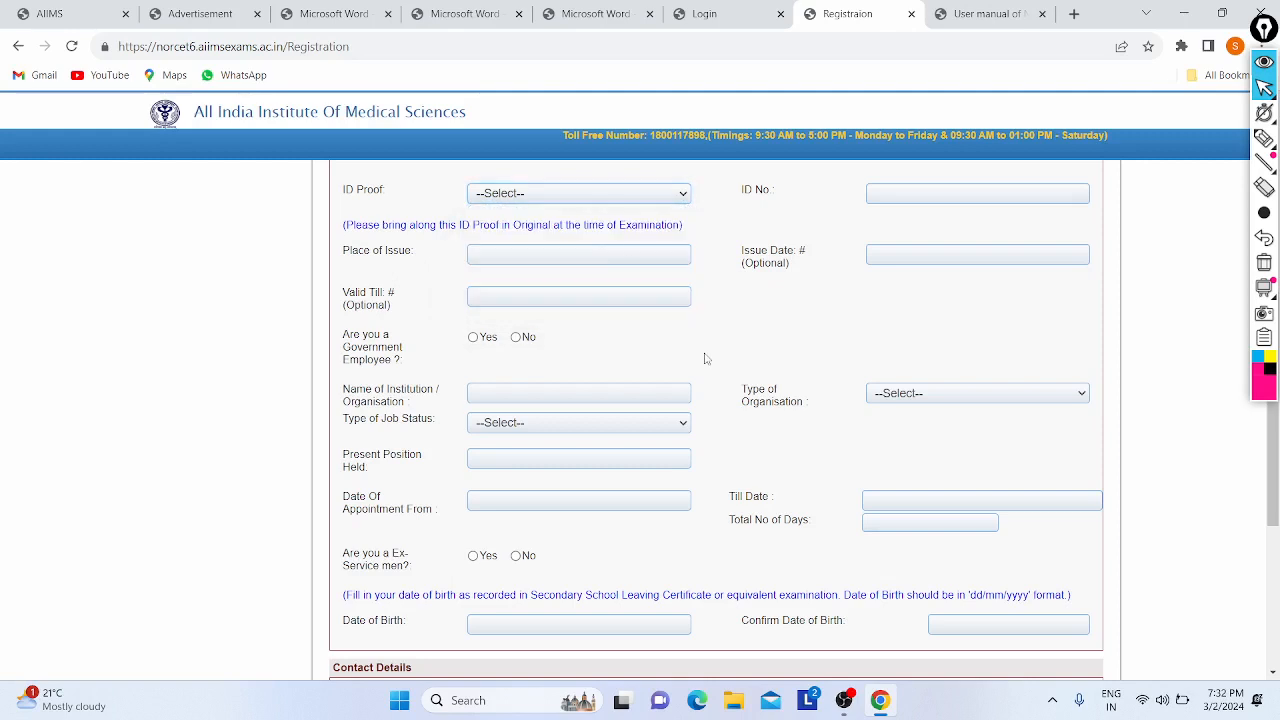
- Check the ID proof place of issue, ID number and issue date fields without filling them
{"action": "left_click", "coordinate": [526, 253]}
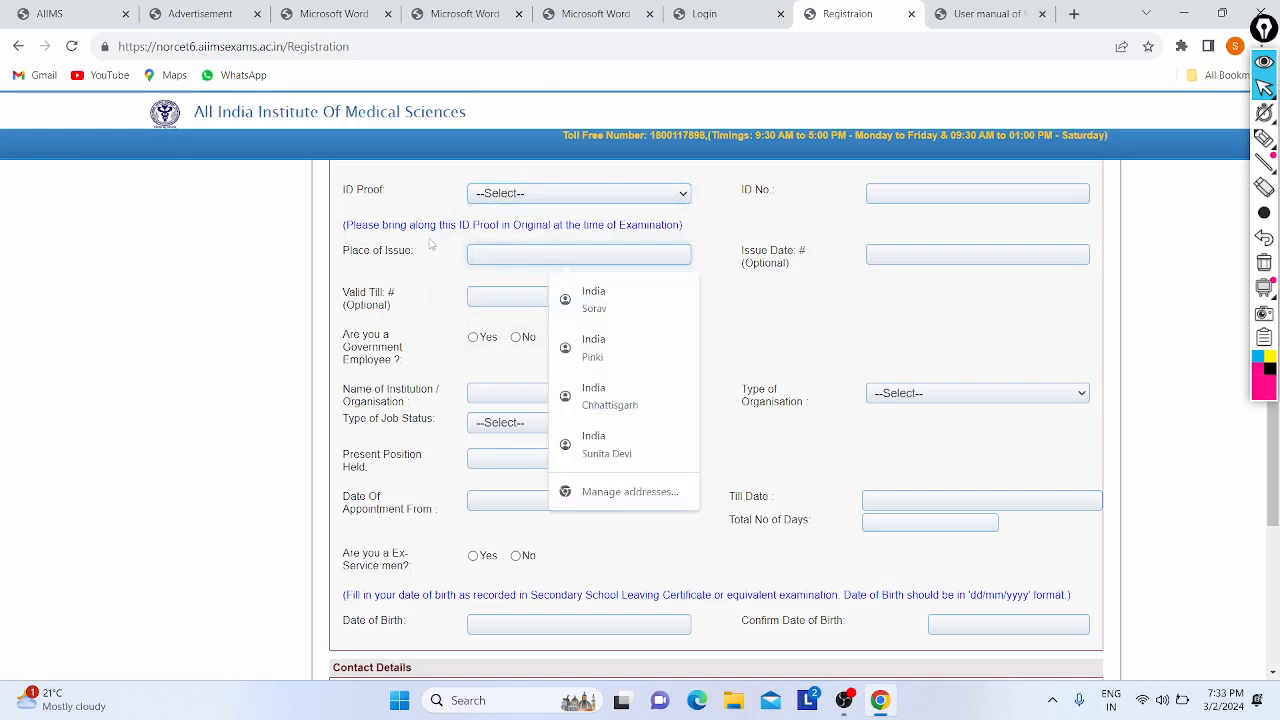
{"action": "left_click", "coordinate": [893, 192]}
{"action": "left_click", "coordinate": [920, 254]}
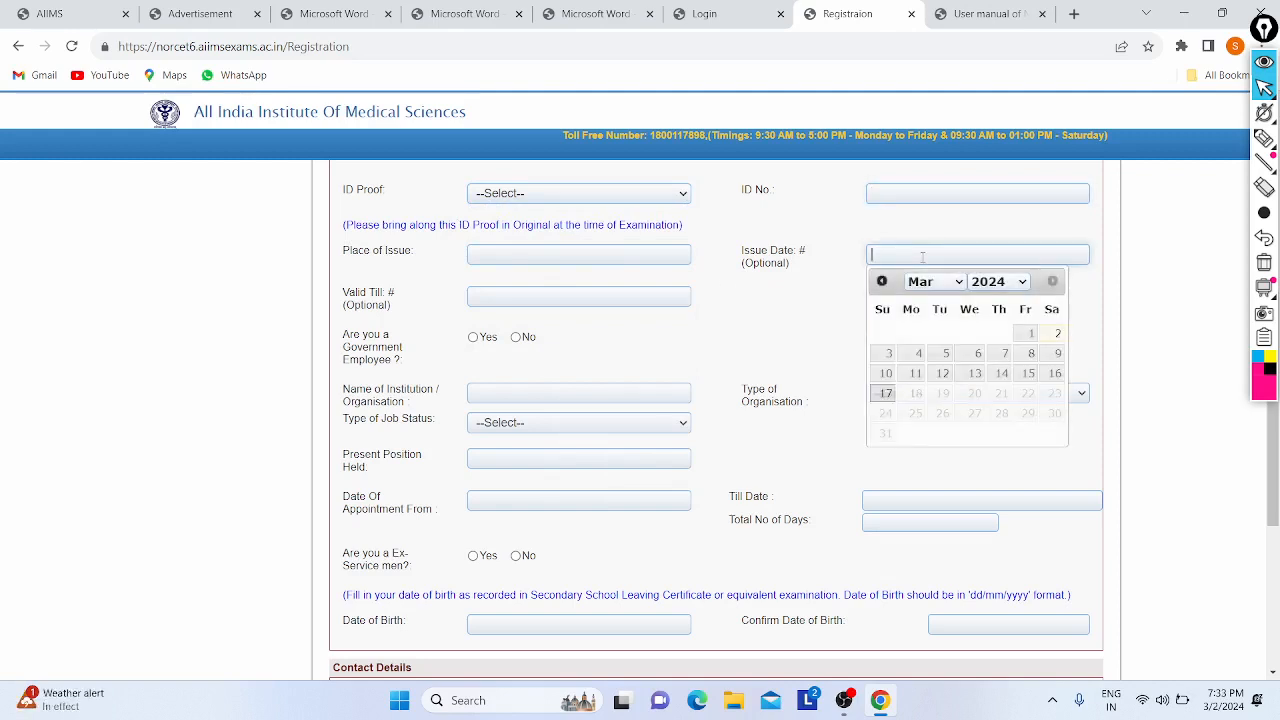
{"action": "left_click", "coordinate": [772, 306]}
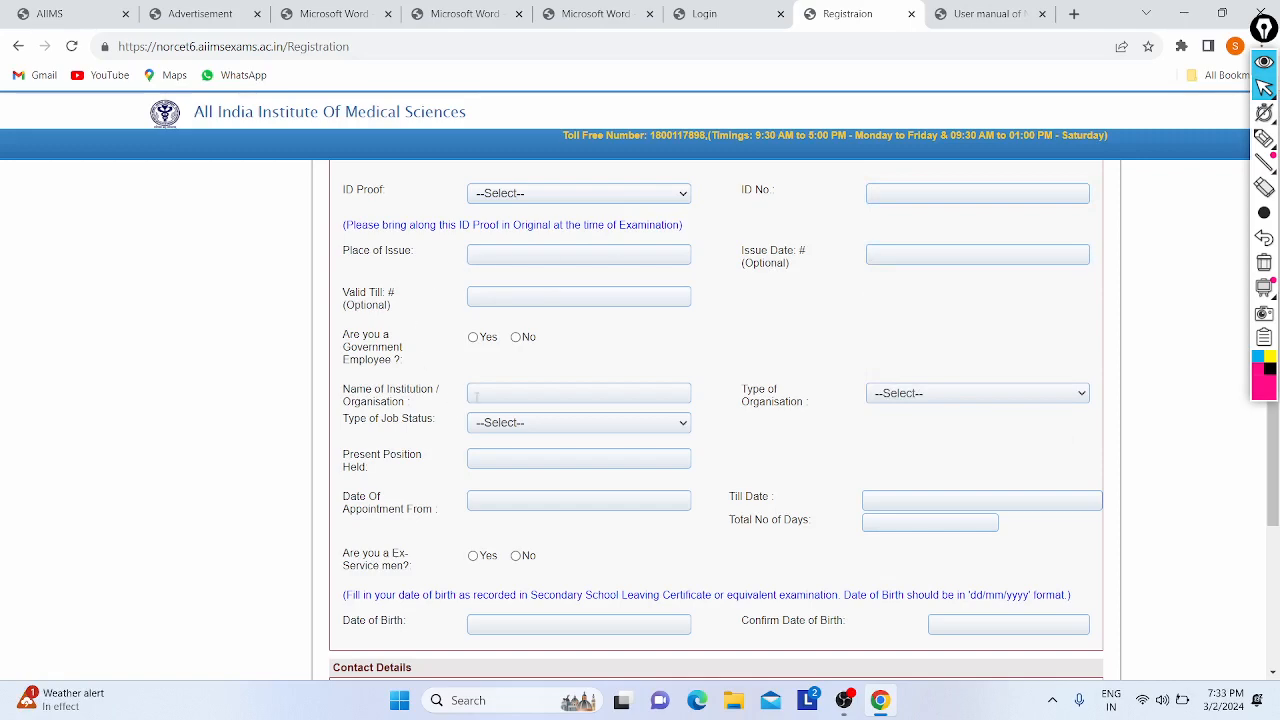
{"action": "scroll", "coordinate": [422, 334], "scroll_direction": "down", "scroll_amount": 5}
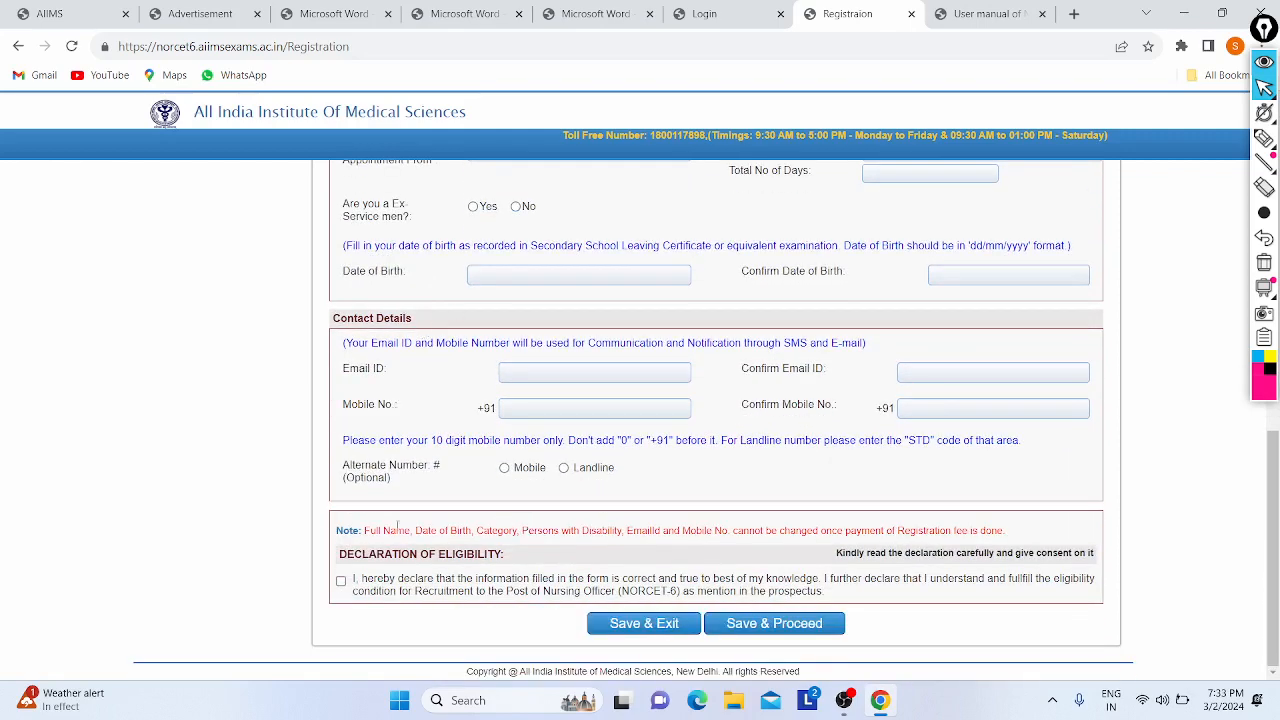
{"action": "scroll", "coordinate": [549, 321], "scroll_direction": "up", "scroll_amount": 3}
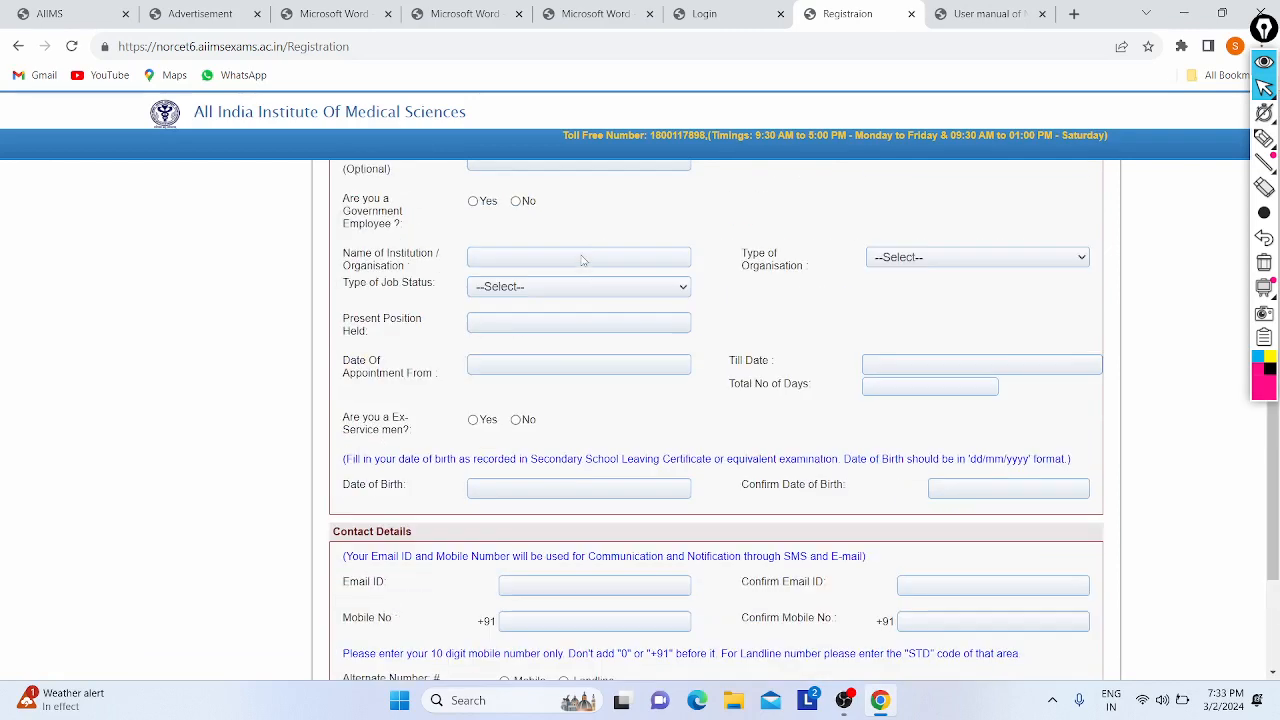
{"action": "scroll", "coordinate": [552, 368], "scroll_direction": "down", "scroll_amount": 3}
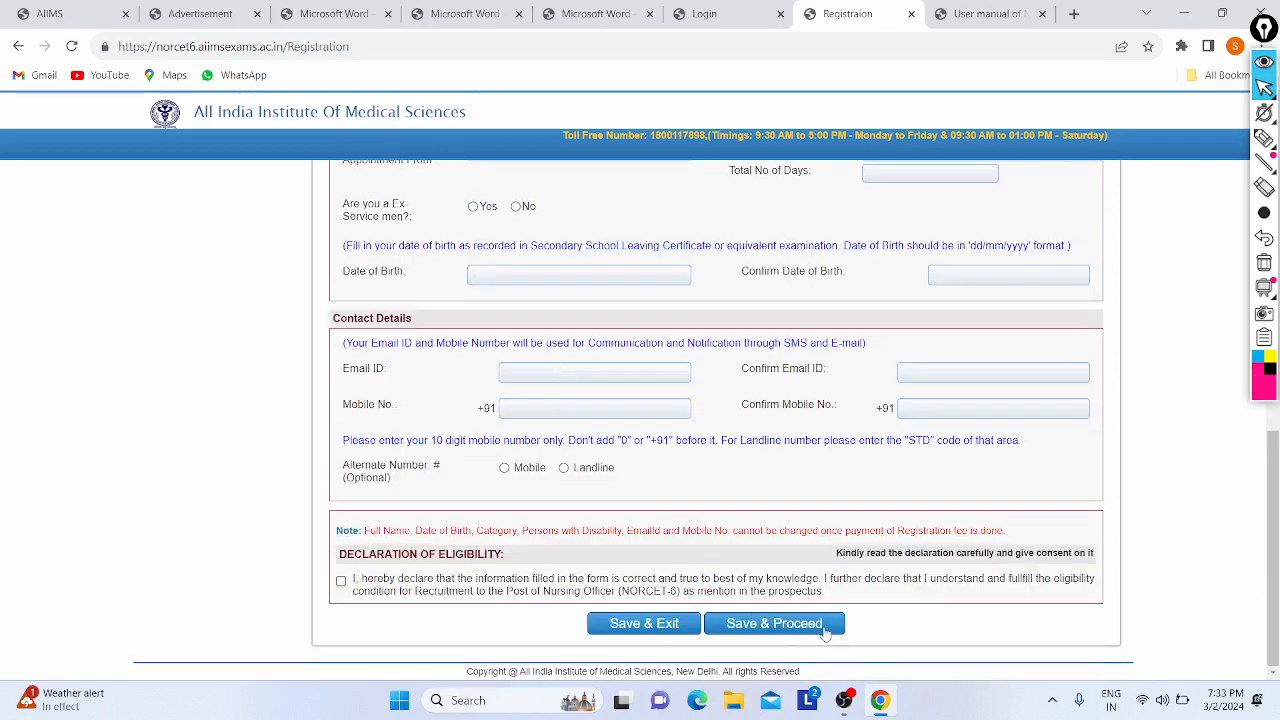
{"action": "scroll", "coordinate": [597, 389], "scroll_direction": "up", "scroll_amount": 15}
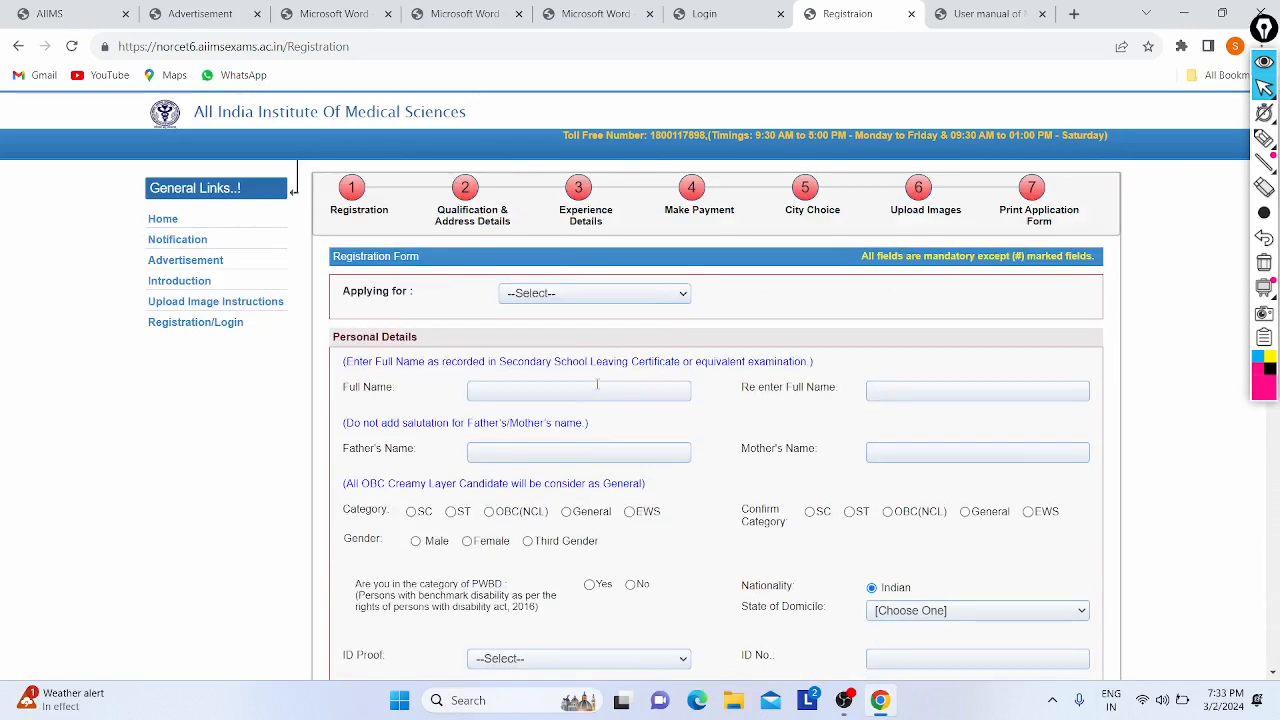
{"action": "scroll", "coordinate": [412, 470], "scroll_direction": "down", "scroll_amount": 9}
{"action": "scroll", "coordinate": [410, 479], "scroll_direction": "up", "scroll_amount": 10}
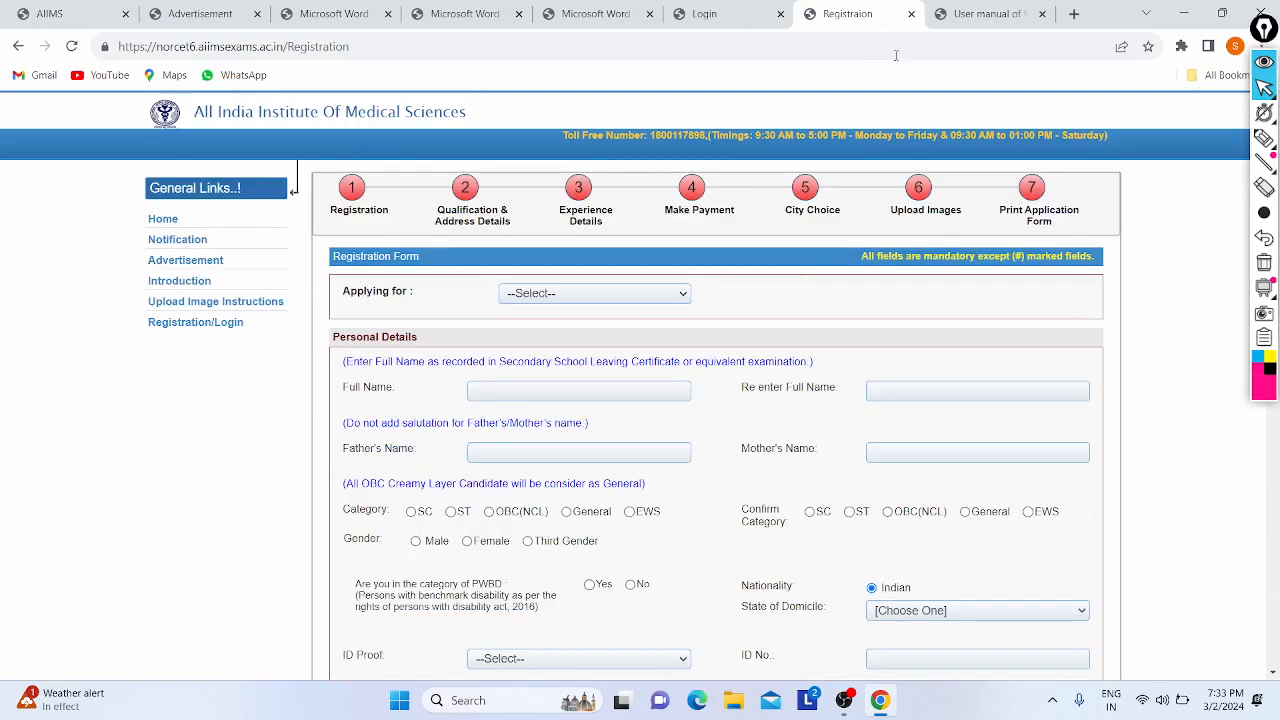
- Read the nursing officer user manual PDF and compare it with the AIIMS Exams homepage
{"action": "left_click", "coordinate": [985, 13]}
{"action": "scroll", "coordinate": [450, 308], "scroll_direction": "up", "scroll_amount": 5}
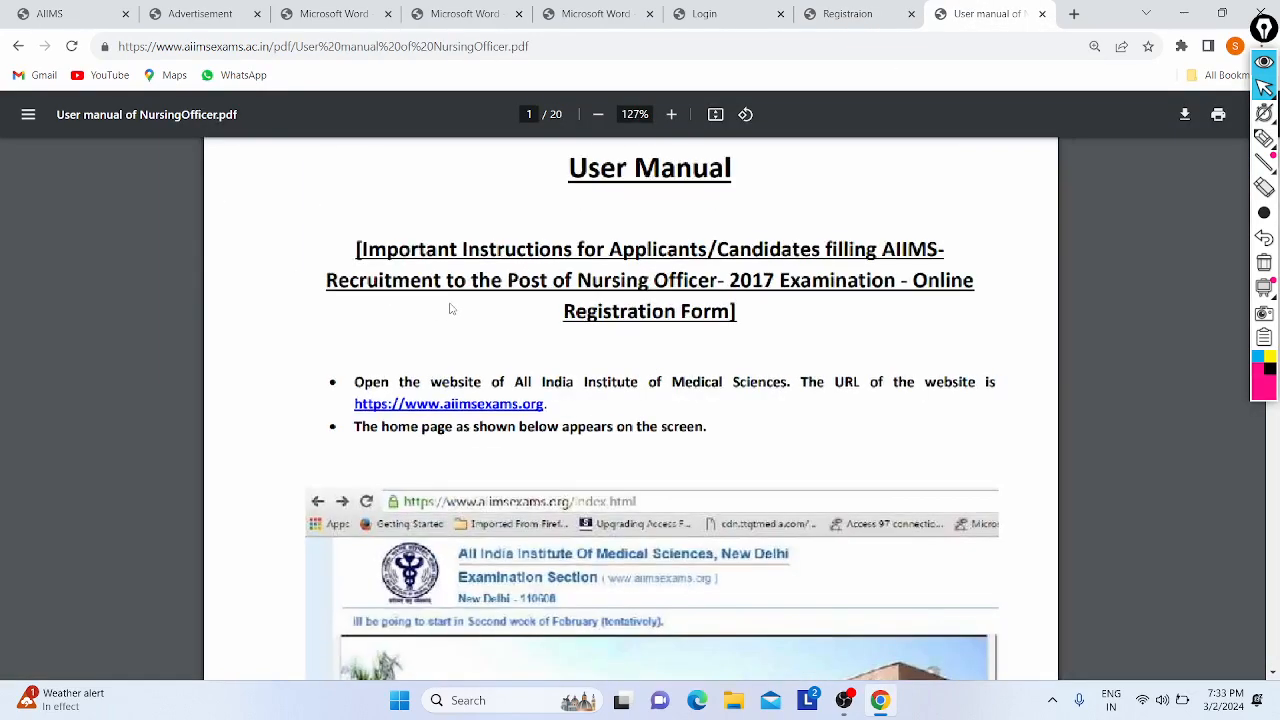
{"action": "scroll", "coordinate": [450, 308], "scroll_direction": "down", "scroll_amount": 1}
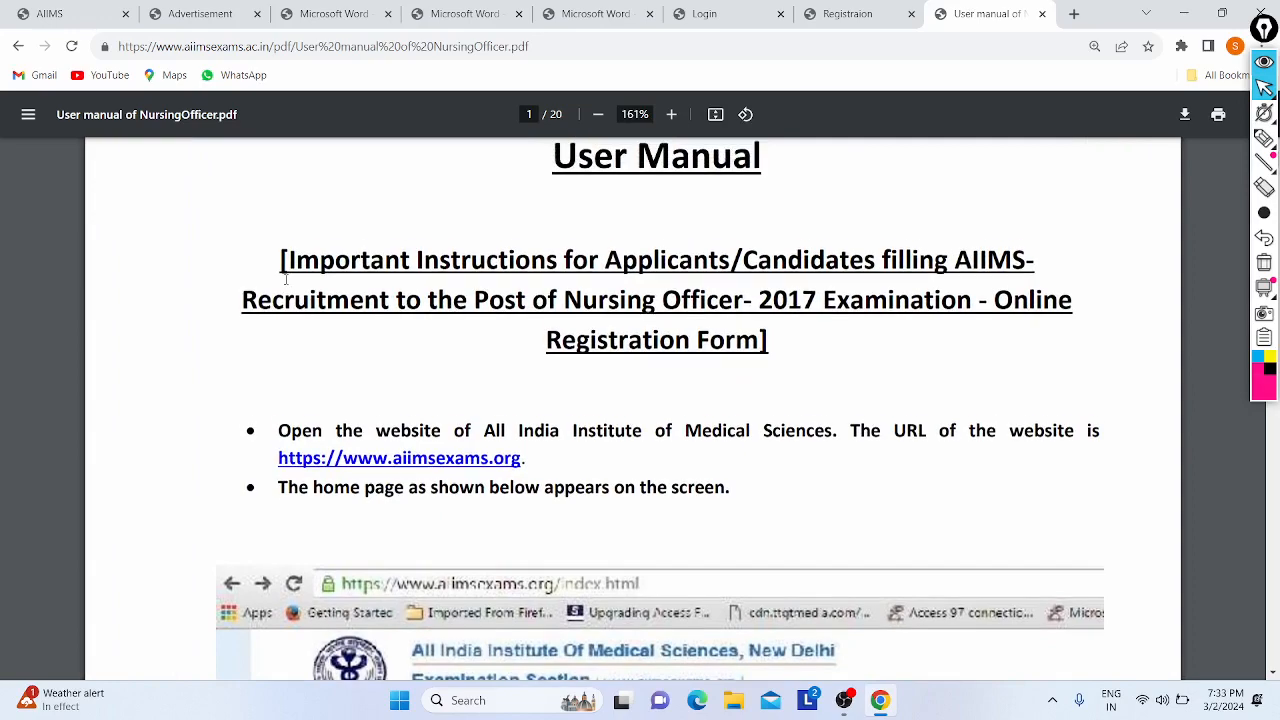
{"action": "scroll", "coordinate": [285, 280], "scroll_direction": "down", "scroll_amount": 3}
{"action": "scroll", "coordinate": [285, 280], "scroll_direction": "down", "scroll_amount": 2}
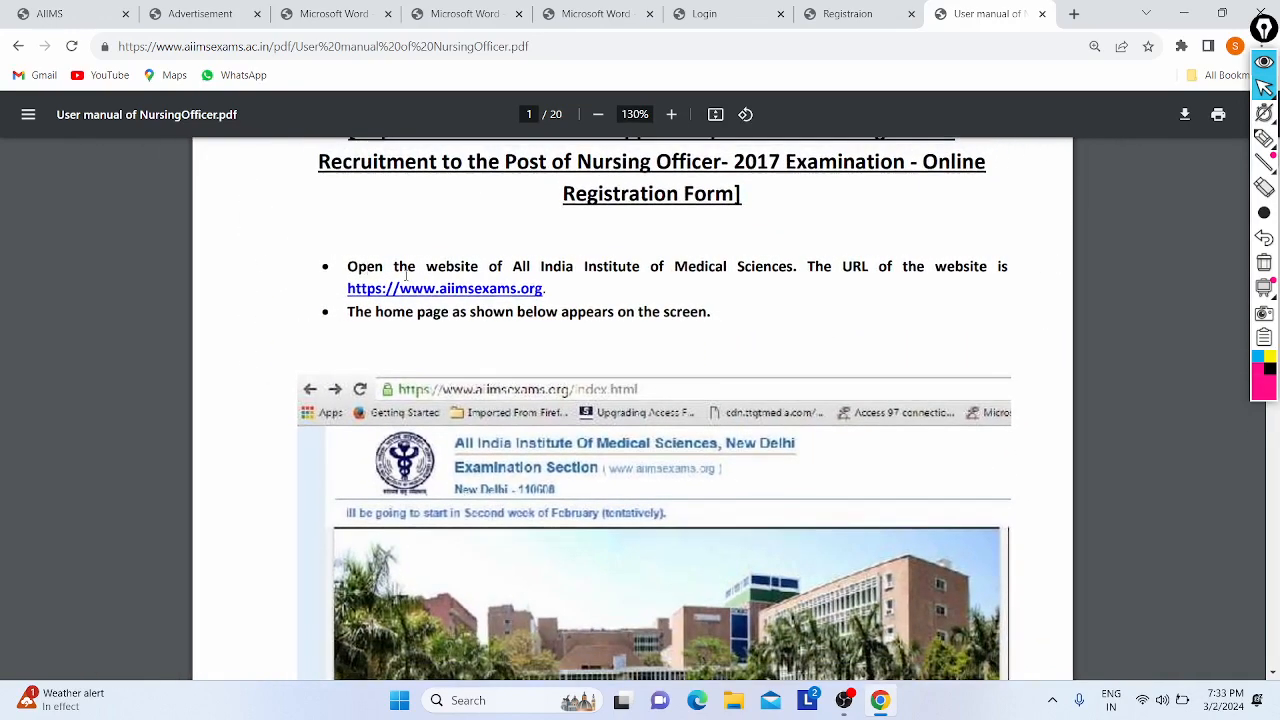
{"action": "scroll", "coordinate": [560, 328], "scroll_direction": "down", "scroll_amount": 3}
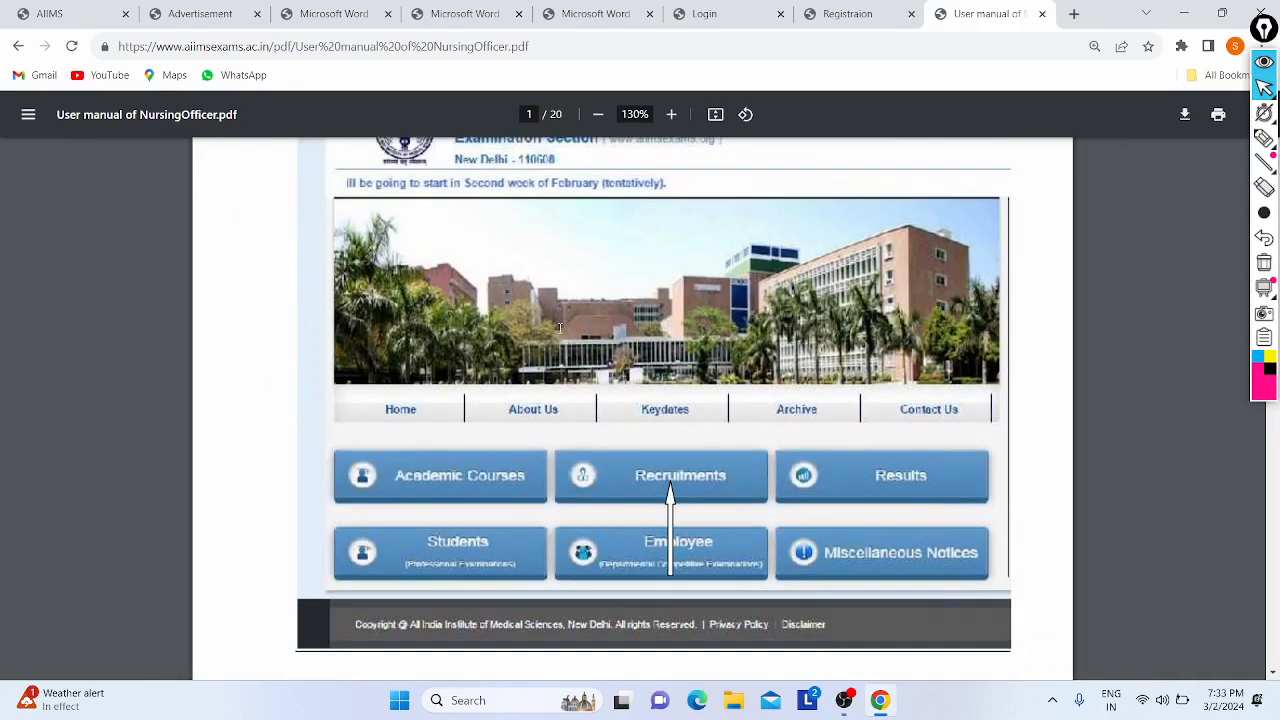
{"action": "left_click", "coordinate": [46, 14]}
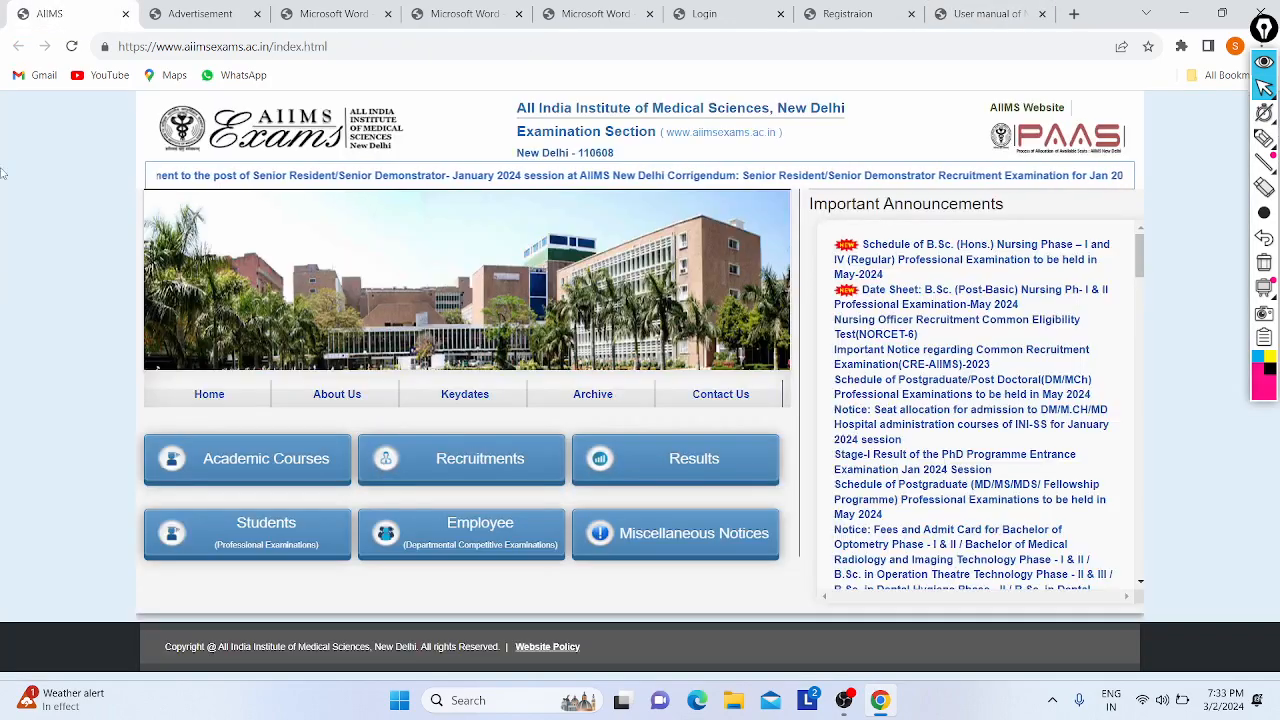
{"action": "left_click", "coordinate": [985, 14]}
{"action": "scroll", "coordinate": [510, 298], "scroll_direction": "down", "scroll_amount": 2}
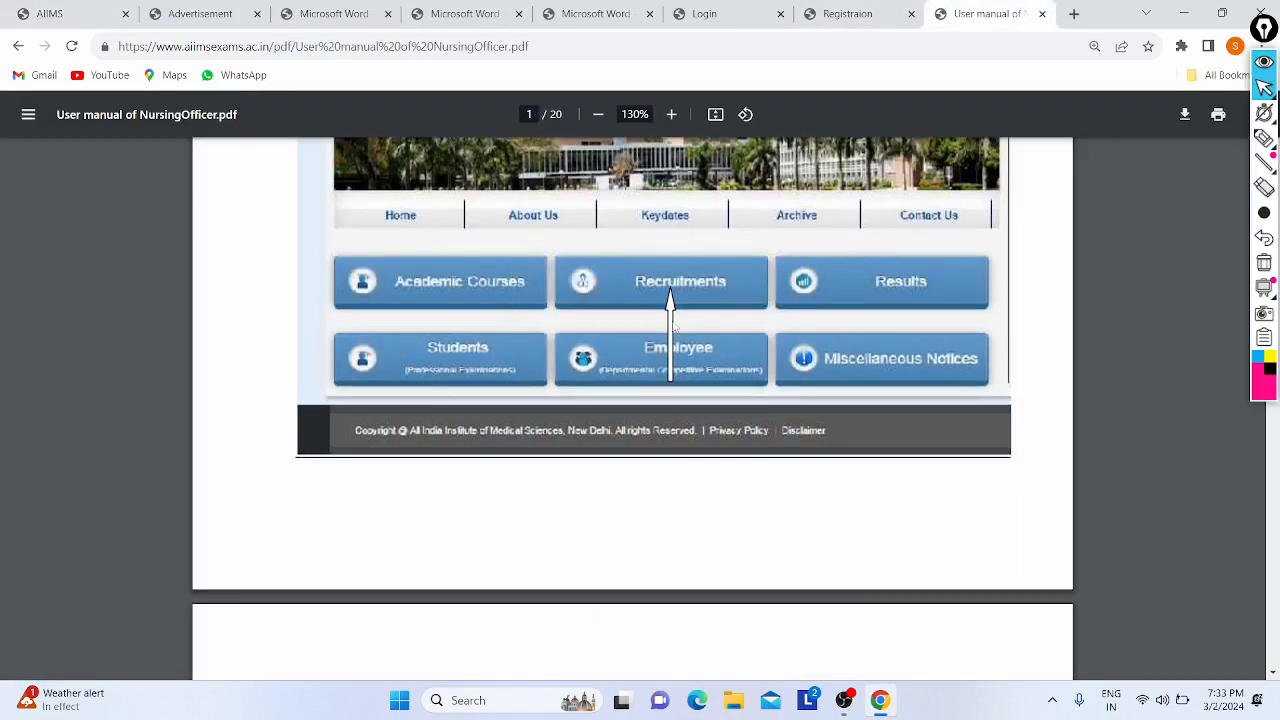
{"action": "scroll", "coordinate": [603, 292], "scroll_direction": "down", "scroll_amount": 5}
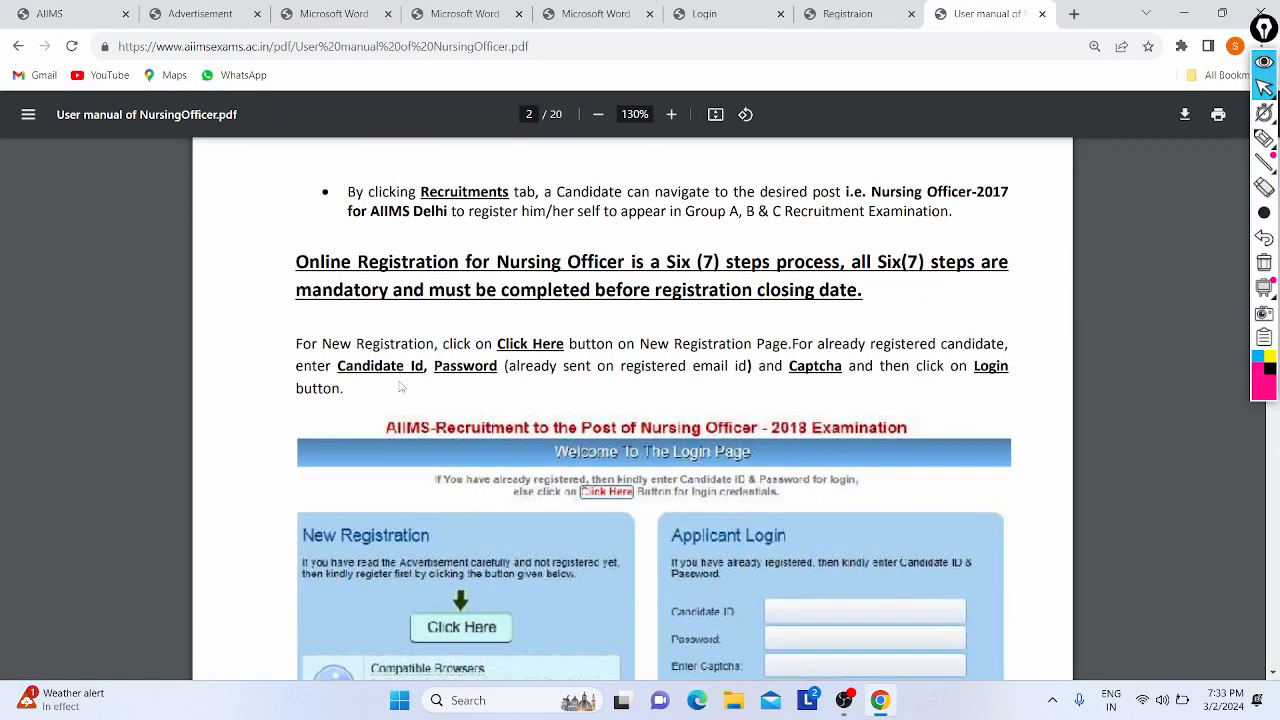
{"action": "scroll", "coordinate": [470, 370], "scroll_direction": "down", "scroll_amount": 2}
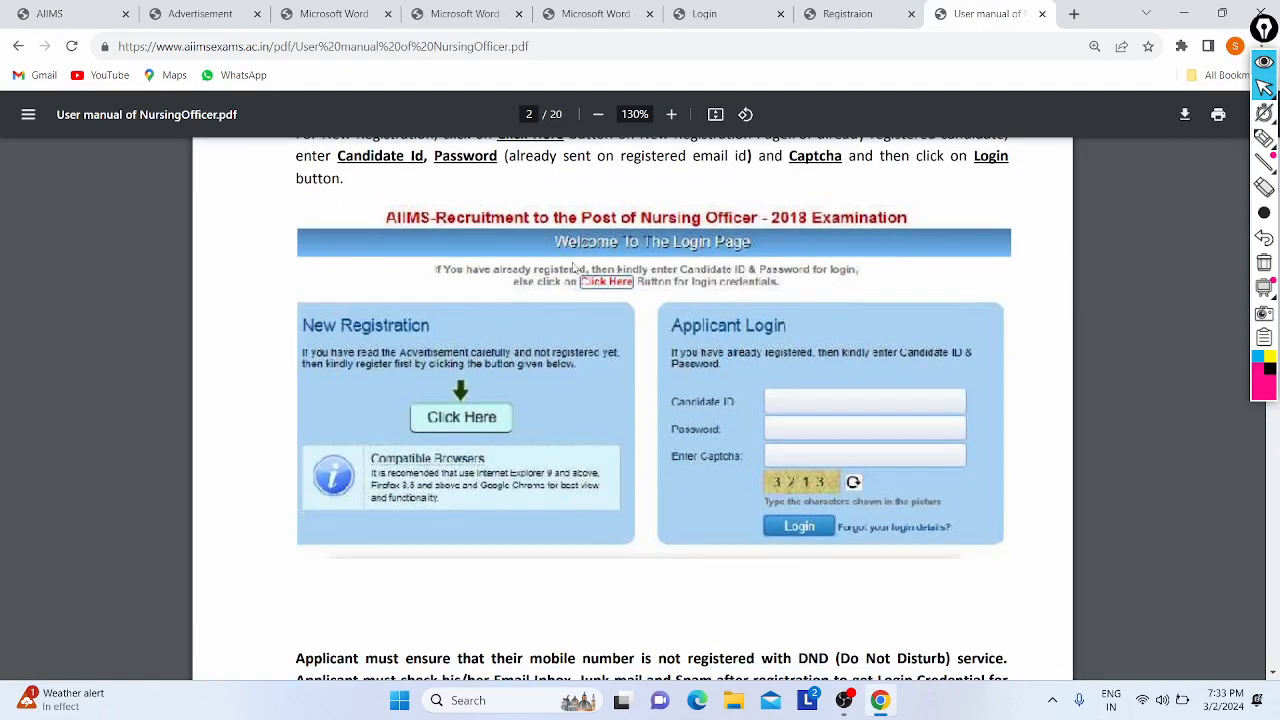
- Check the live NORCET-6 login page and registration form against the user manual
{"action": "left_click", "coordinate": [720, 10]}
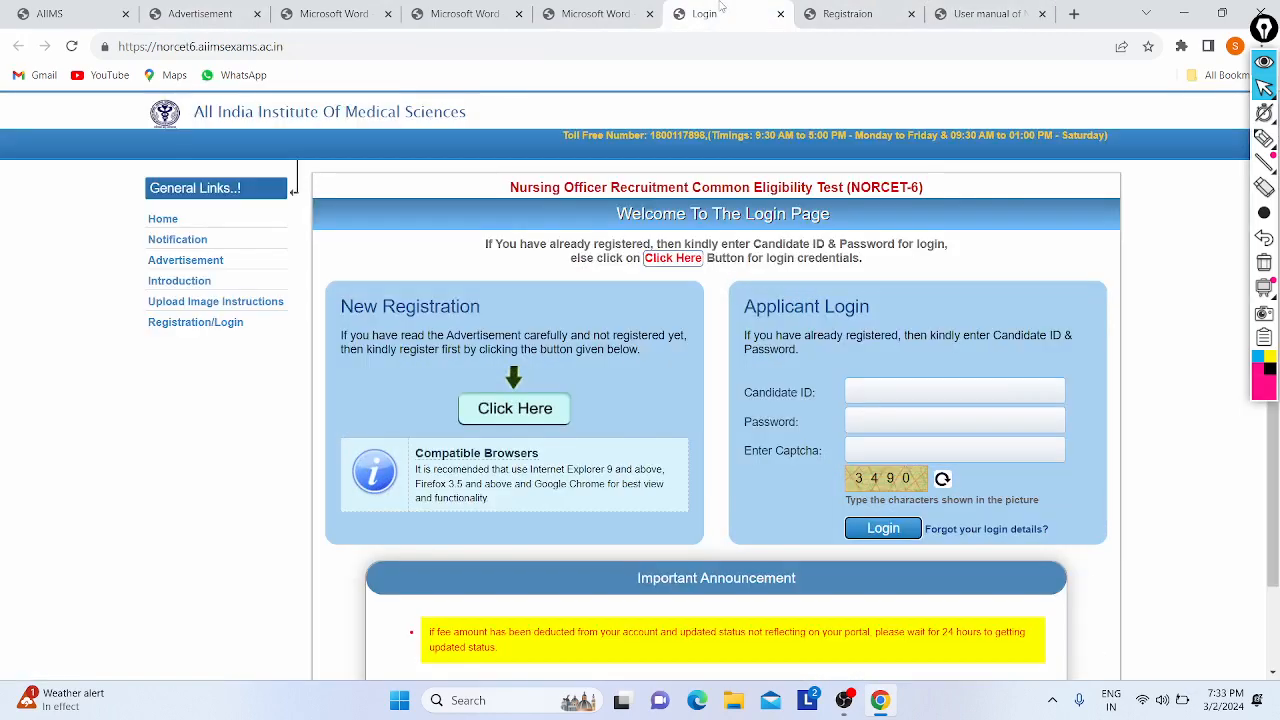
{"action": "left_click", "coordinate": [960, 10]}
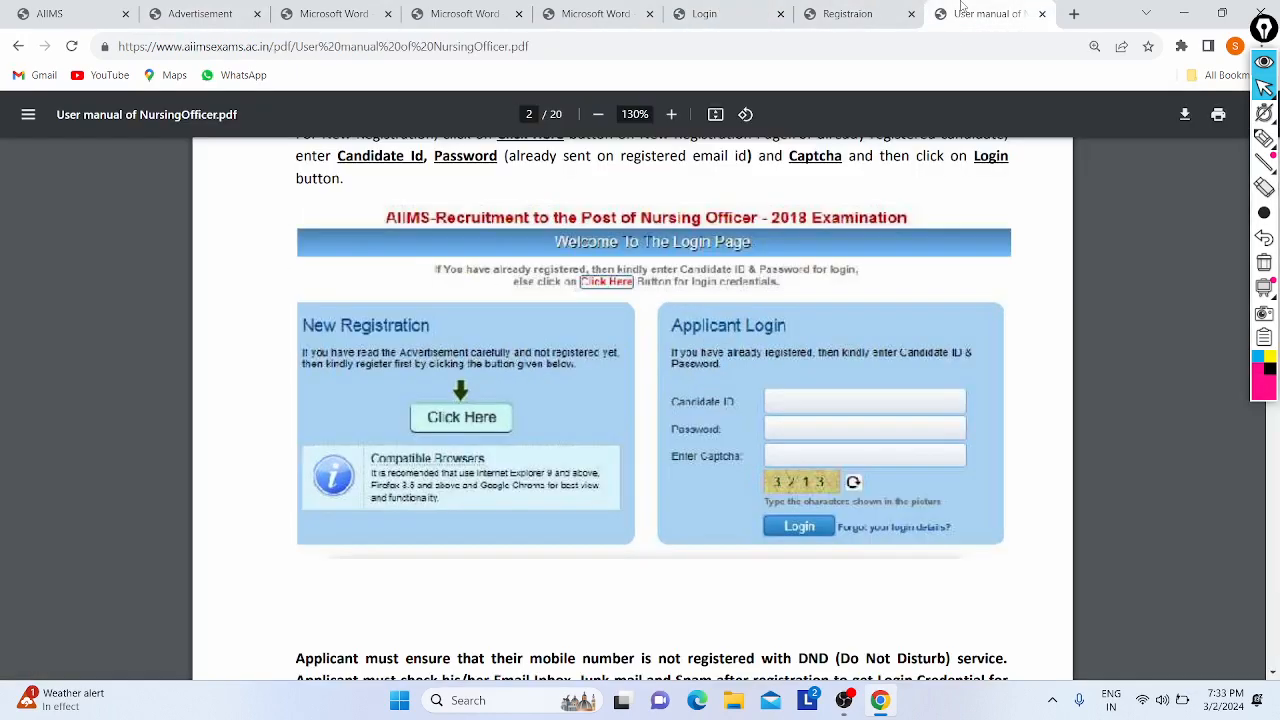
{"action": "scroll", "coordinate": [462, 424], "scroll_direction": "down", "scroll_amount": 10}
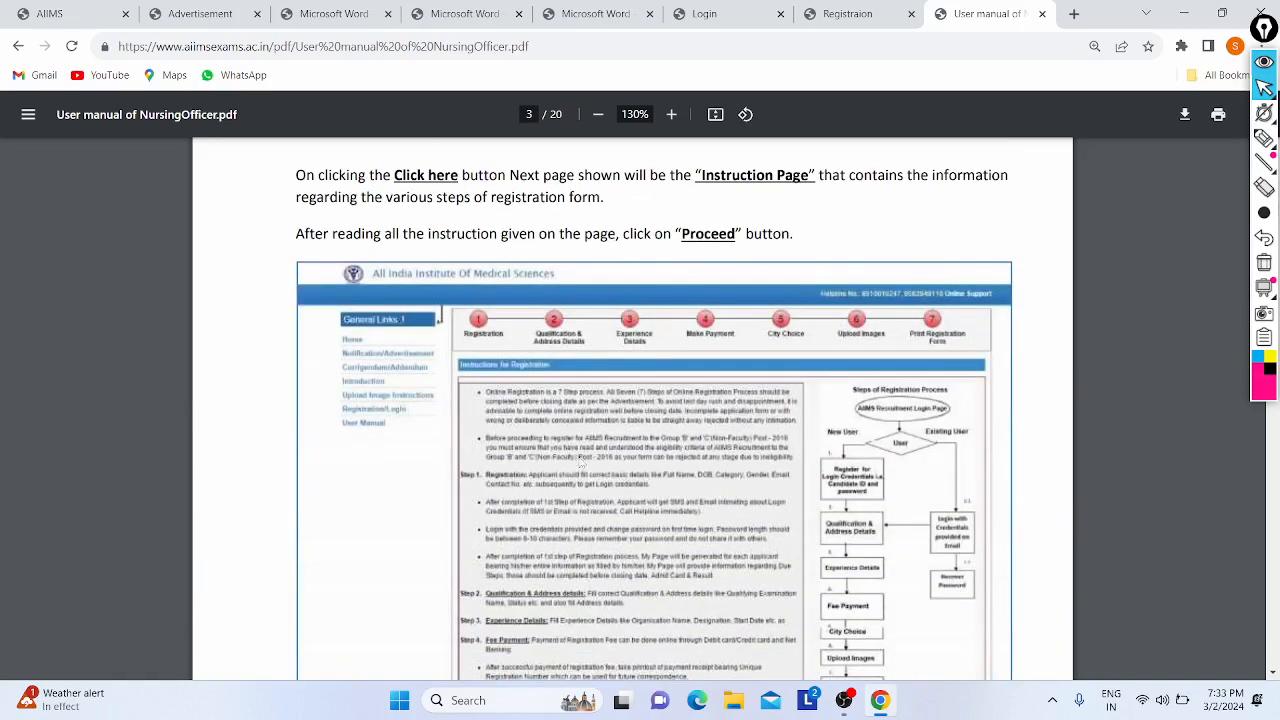
{"action": "left_click", "coordinate": [850, 13]}
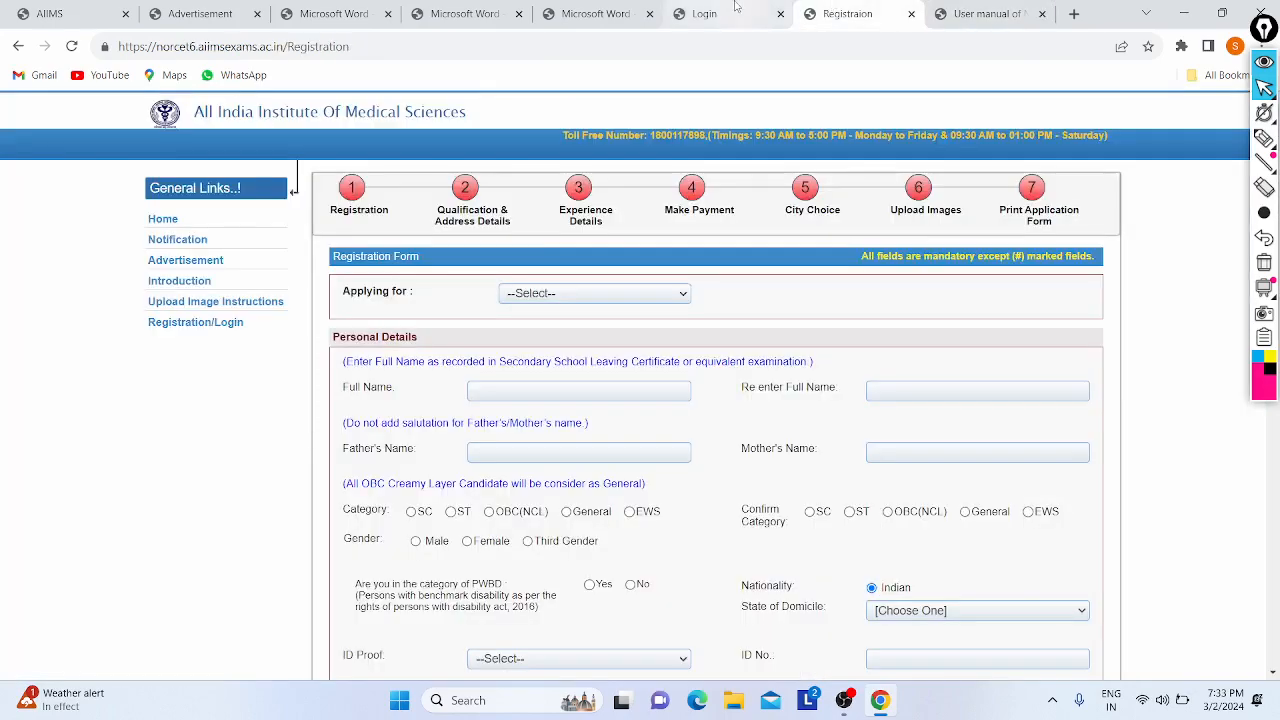
{"action": "left_click", "coordinate": [981, 10]}
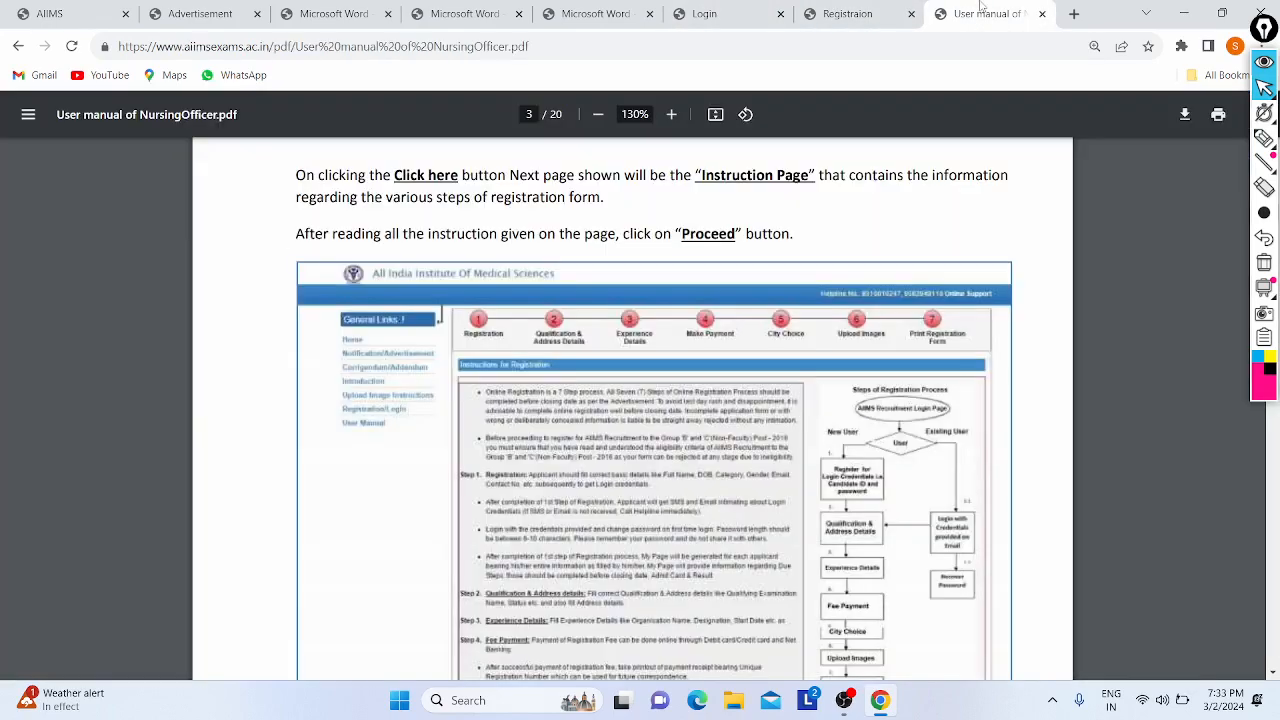
{"action": "scroll", "coordinate": [641, 502], "scroll_direction": "down", "scroll_amount": 5}
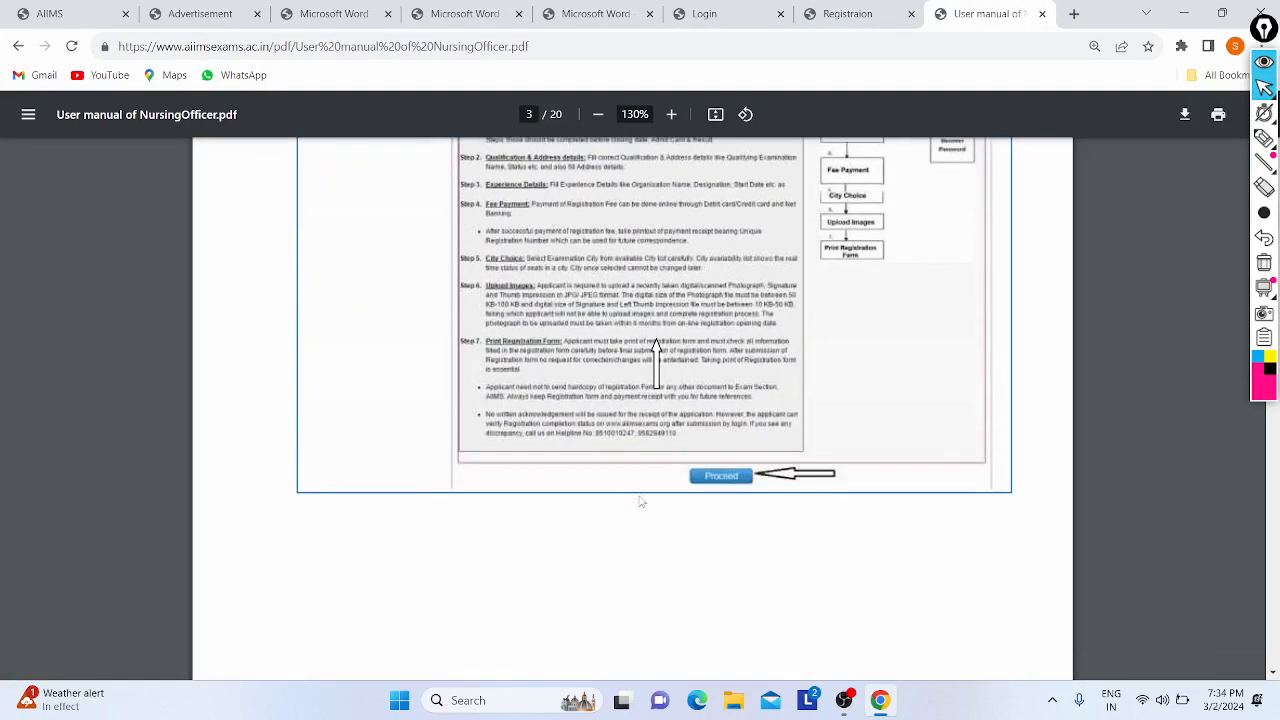
{"action": "scroll", "coordinate": [529, 505], "scroll_direction": "down", "scroll_amount": 10}
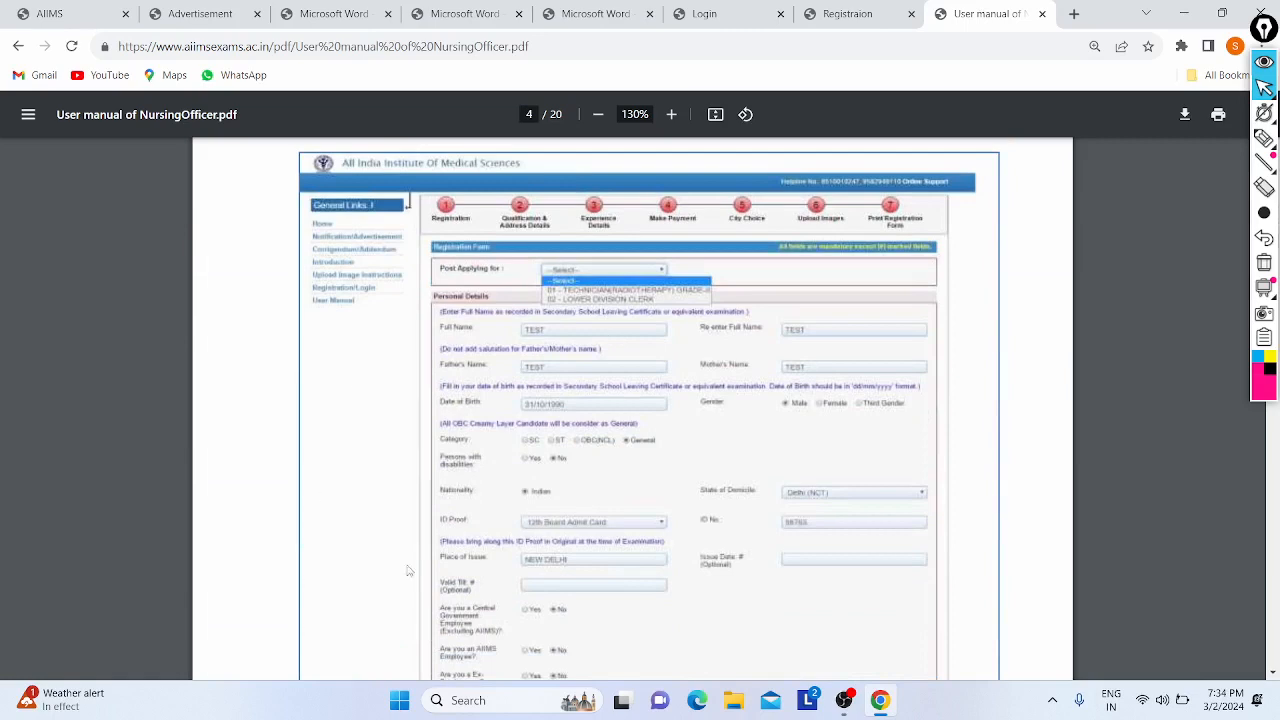
{"action": "left_click", "coordinate": [810, 10]}
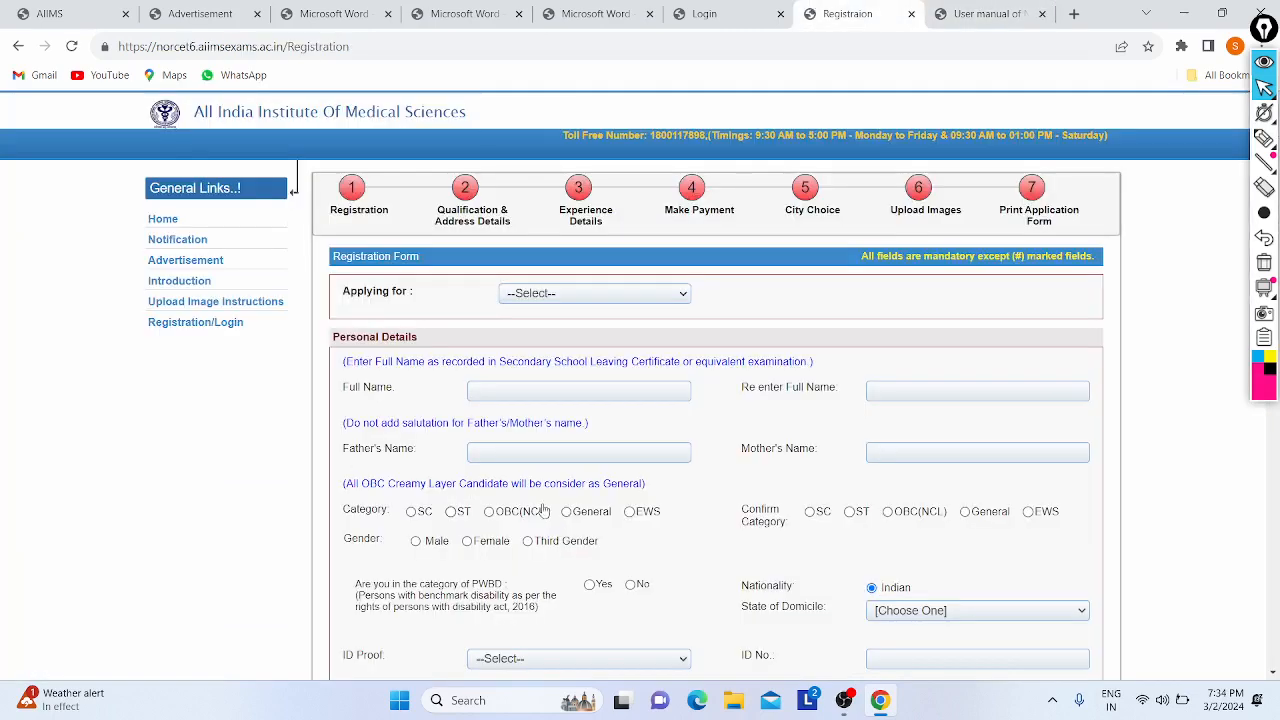
{"action": "scroll", "coordinate": [477, 388], "scroll_direction": "down", "scroll_amount": 1}
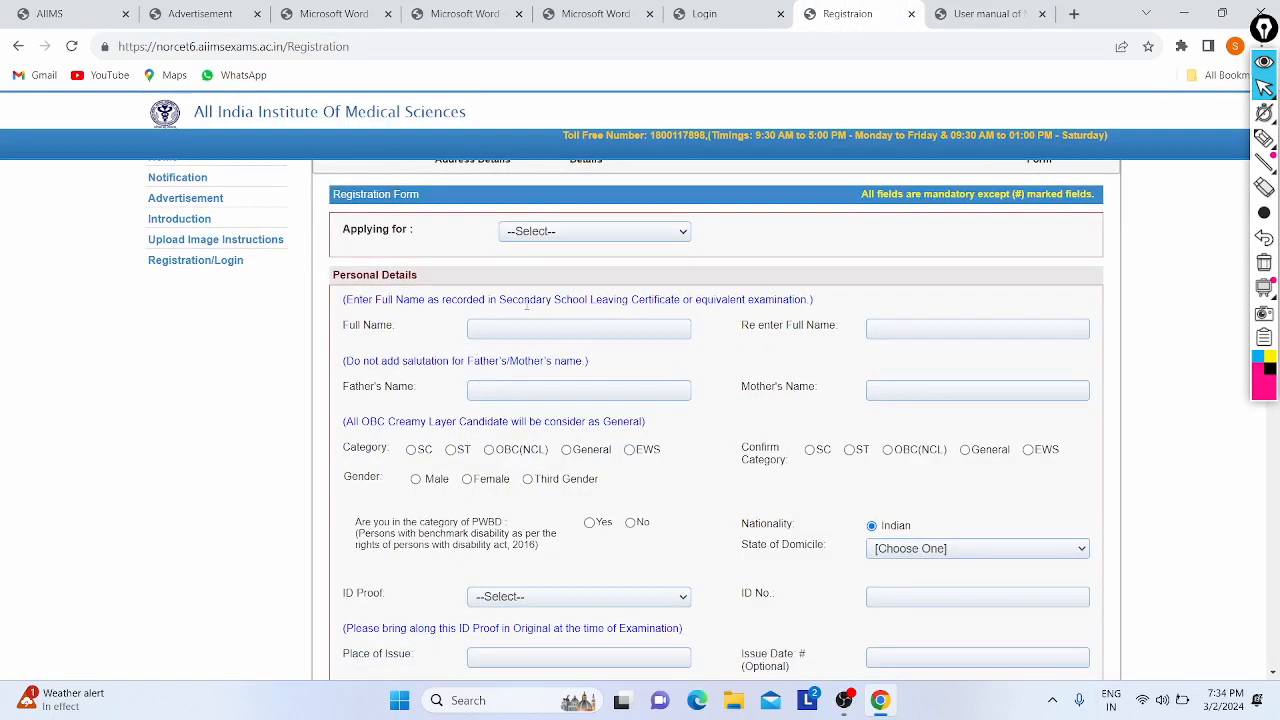
{"action": "scroll", "coordinate": [529, 311], "scroll_direction": "up", "scroll_amount": 1}
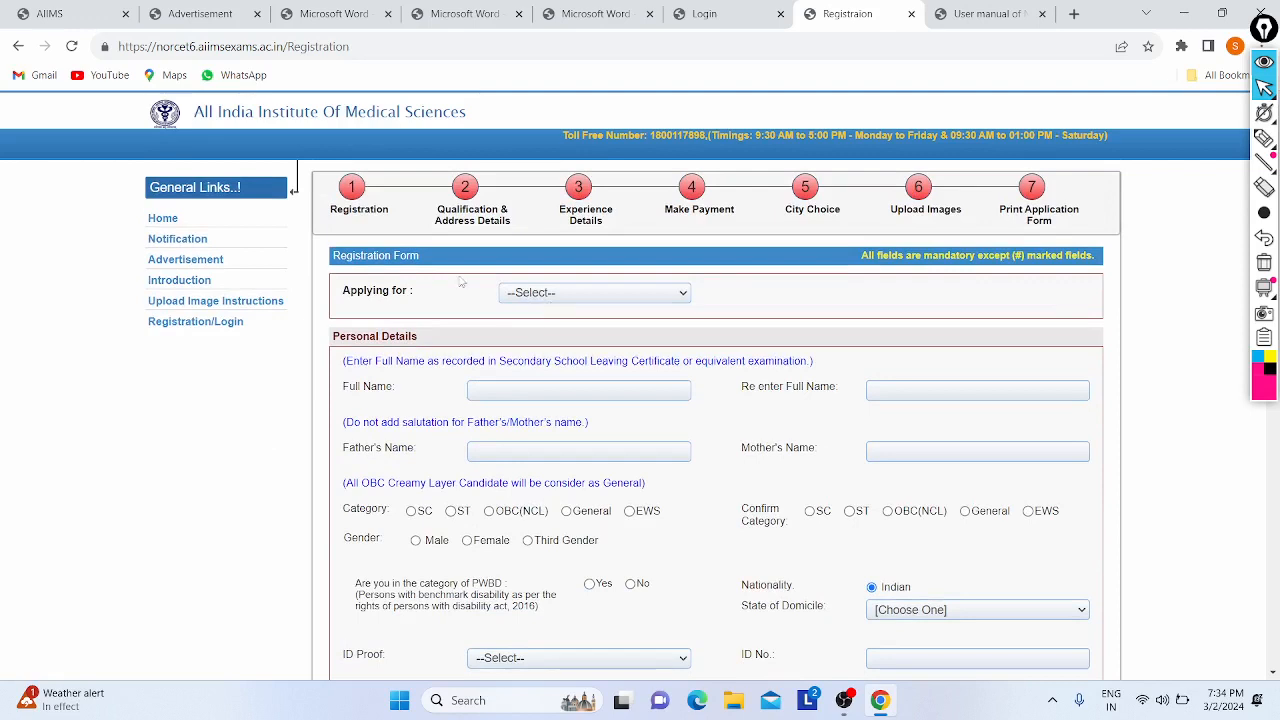
- Select NORCET-6 as the post applied for
{"action": "left_click", "coordinate": [562, 292]}
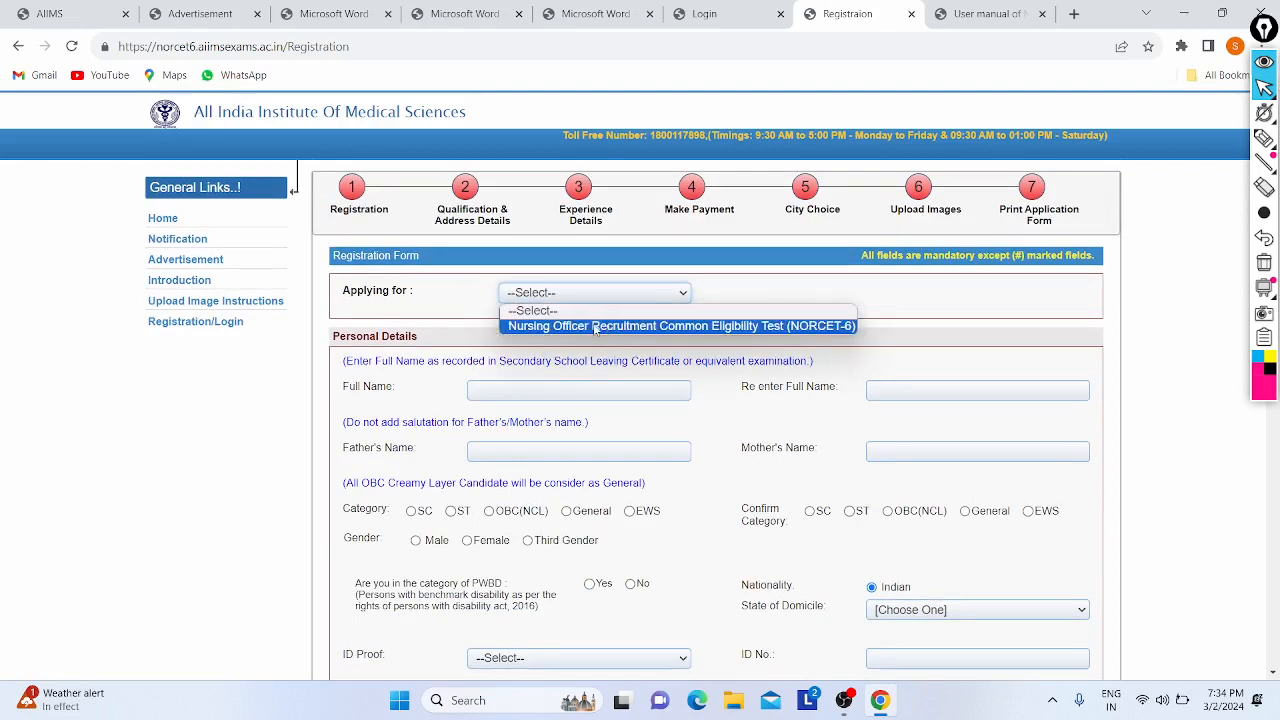
{"action": "left_click", "coordinate": [597, 328]}
{"action": "scroll", "coordinate": [448, 399], "scroll_direction": "down", "scroll_amount": 1}
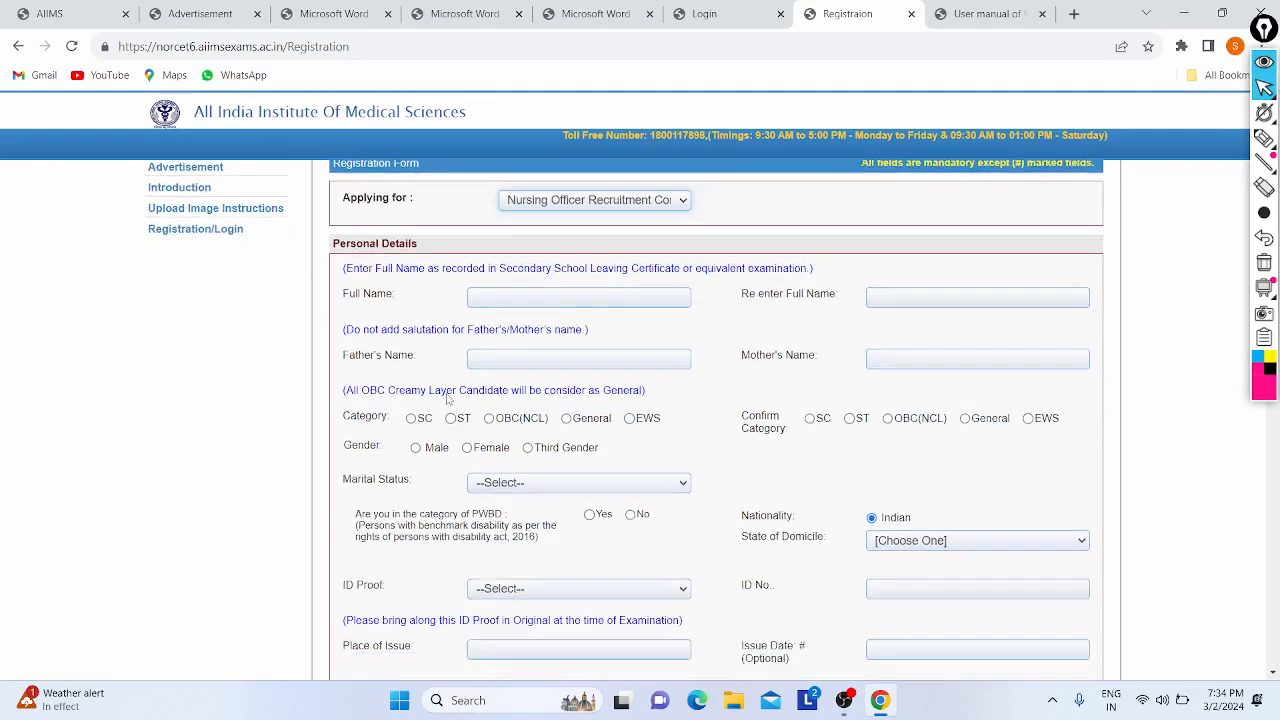
{"action": "scroll", "coordinate": [448, 399], "scroll_direction": "up", "scroll_amount": 1}
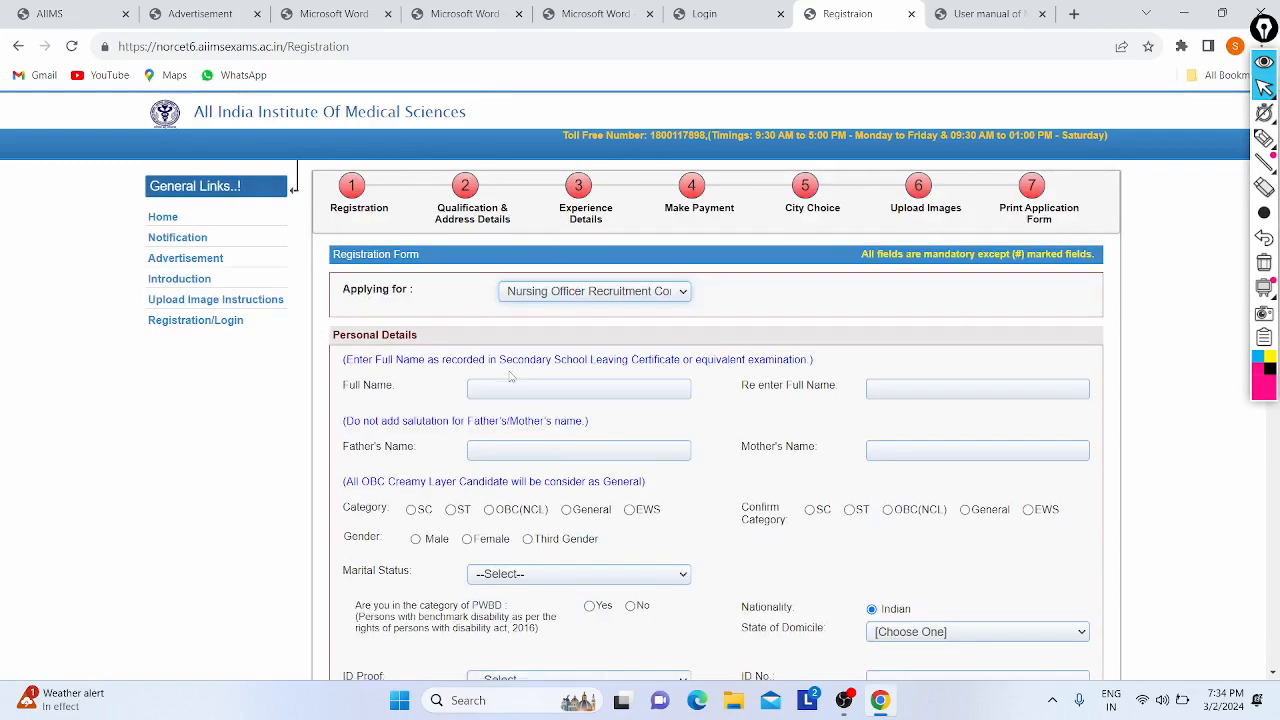
{"action": "scroll", "coordinate": [510, 377], "scroll_direction": "down", "scroll_amount": 3}
{"action": "scroll", "coordinate": [393, 410], "scroll_direction": "down", "scroll_amount": 6}
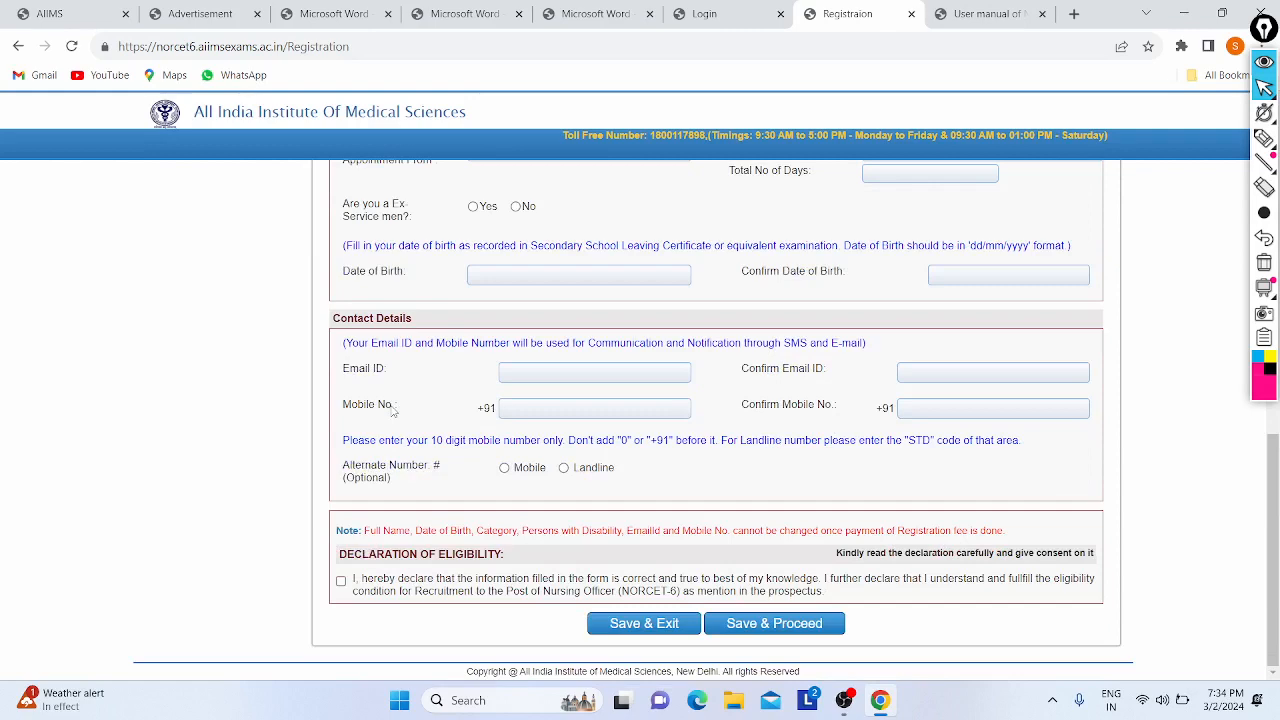
{"action": "scroll", "coordinate": [763, 317], "scroll_direction": "up", "scroll_amount": 10}
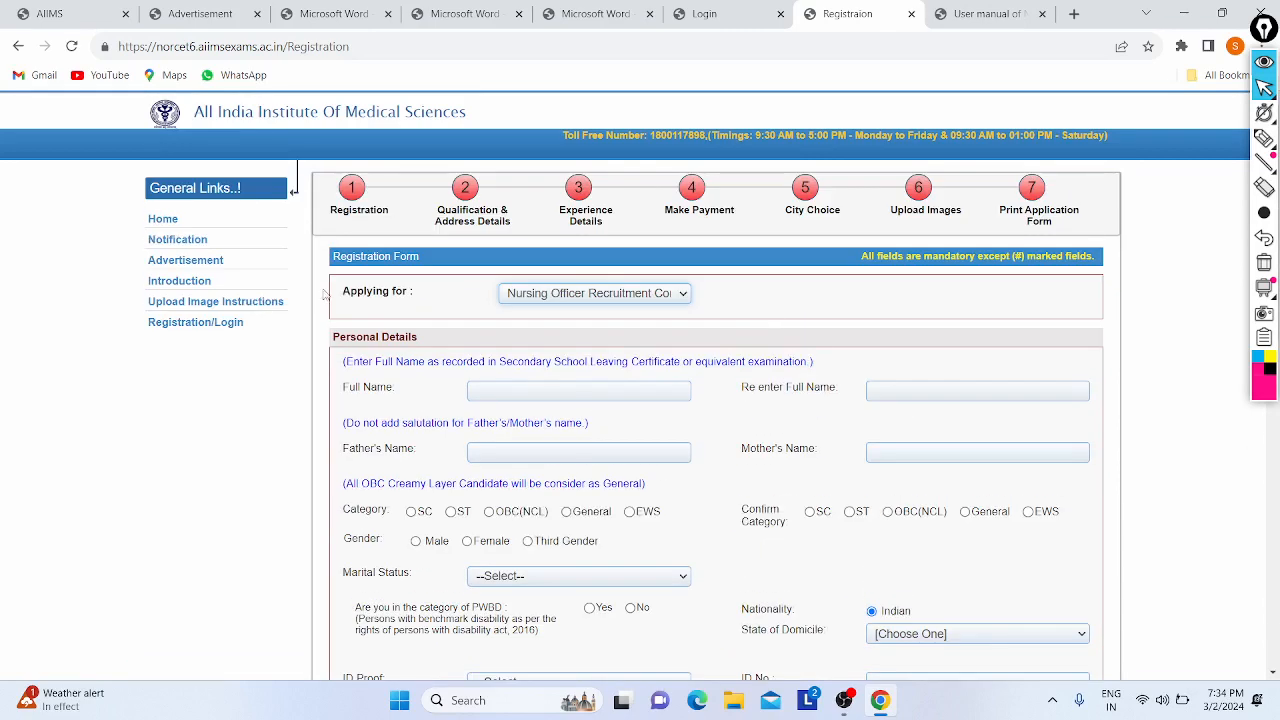
- Review the user manual PDF again before returning to the registration form
{"action": "left_click", "coordinate": [995, 13]}
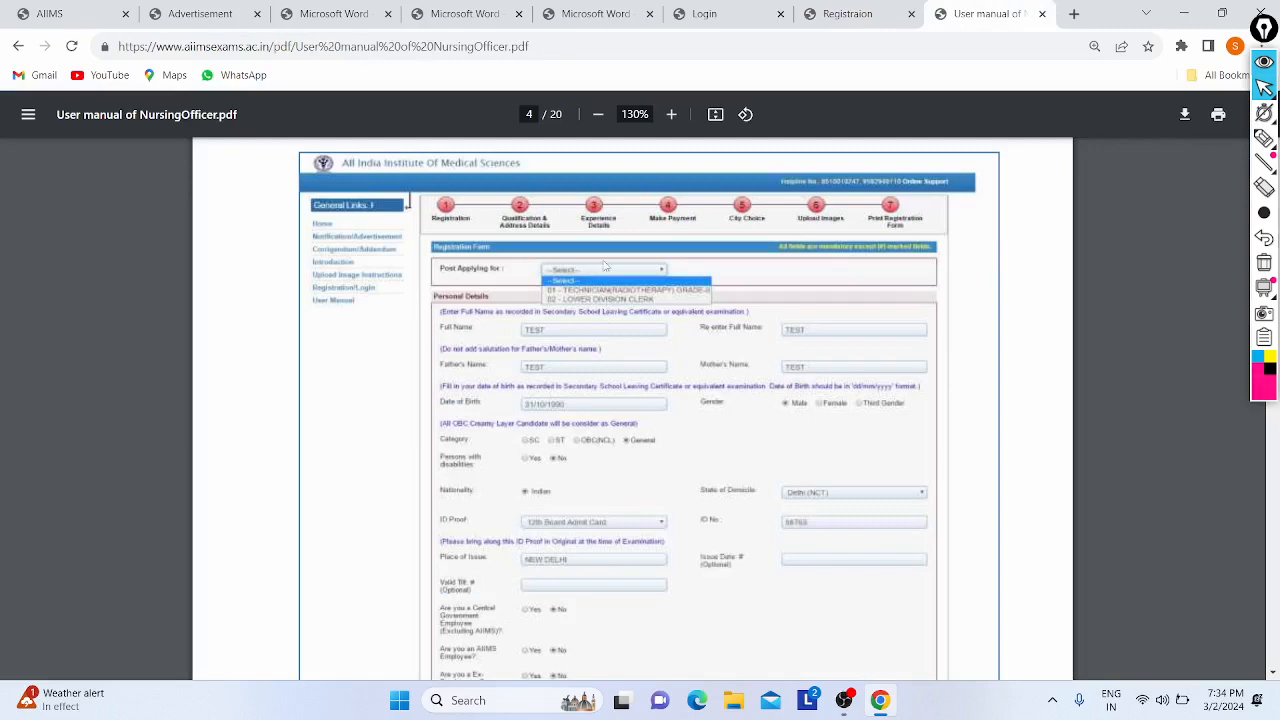
{"action": "scroll", "coordinate": [587, 343], "scroll_direction": "up", "scroll_amount": 3}
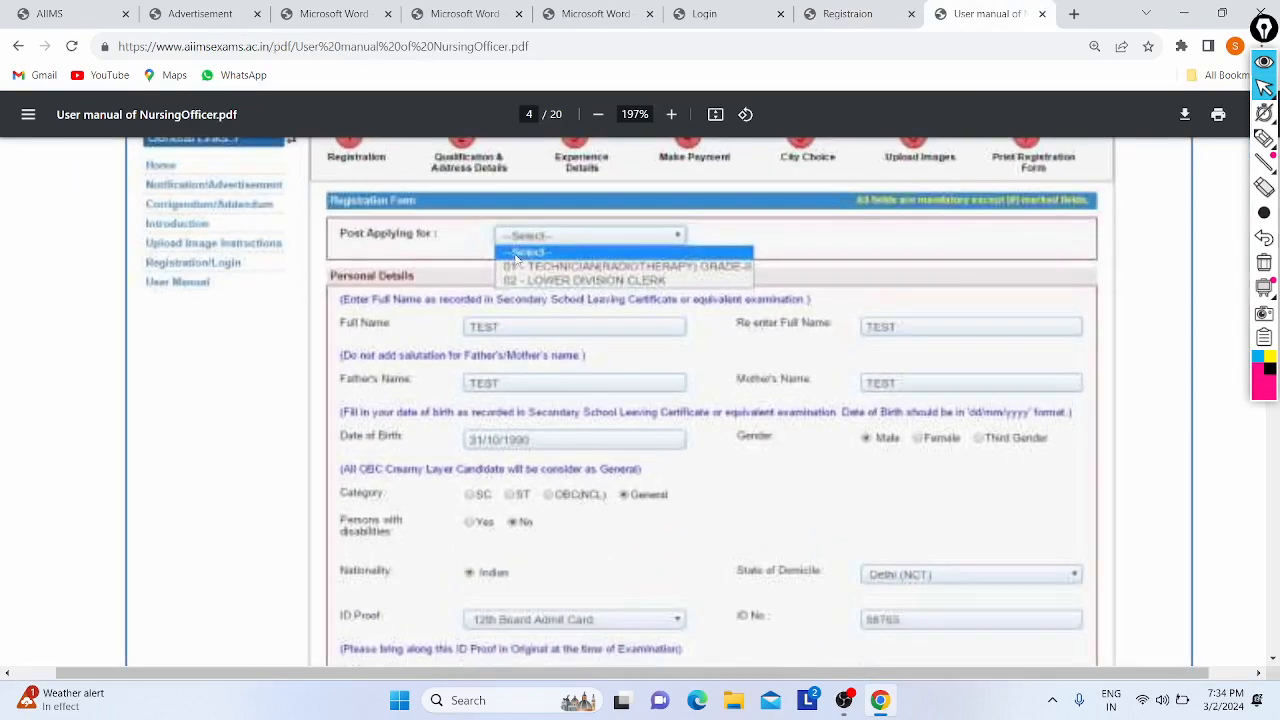
{"action": "scroll", "coordinate": [490, 240], "scroll_direction": "down", "scroll_amount": 3}
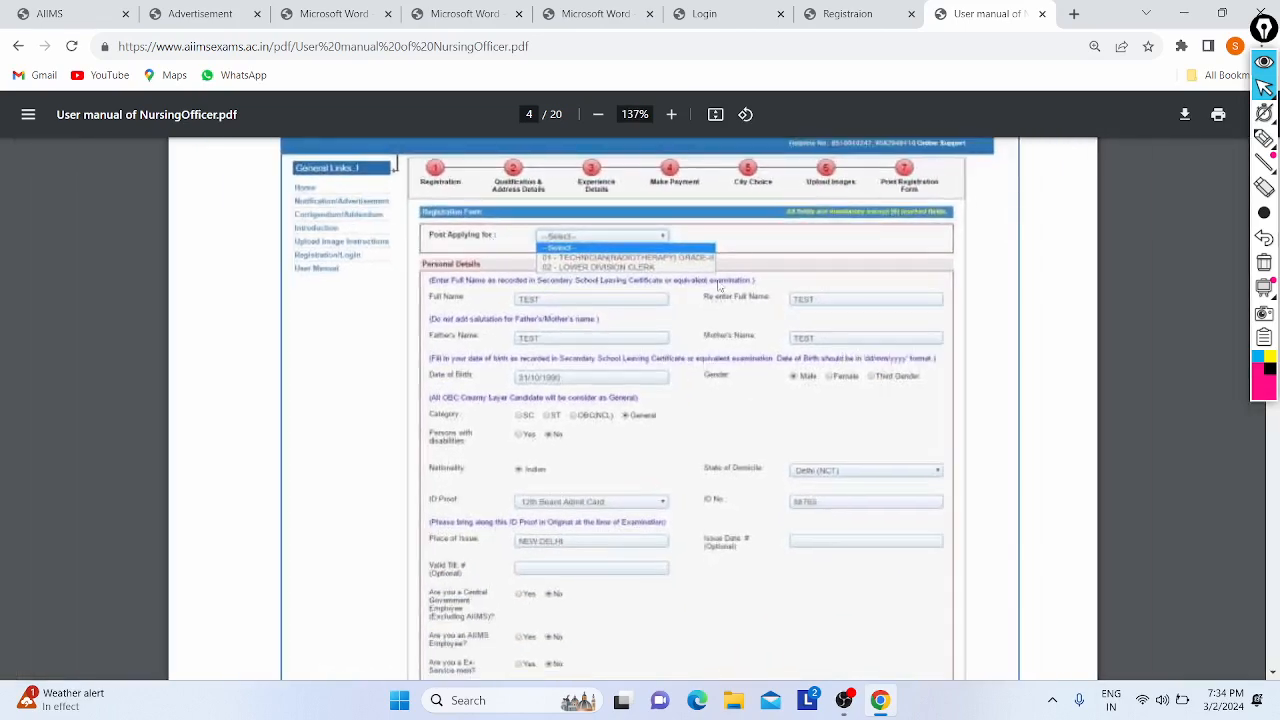
{"action": "scroll", "coordinate": [646, 233], "scroll_direction": "down", "scroll_amount": 1}
{"action": "scroll", "coordinate": [281, 282], "scroll_direction": "down", "scroll_amount": 1}
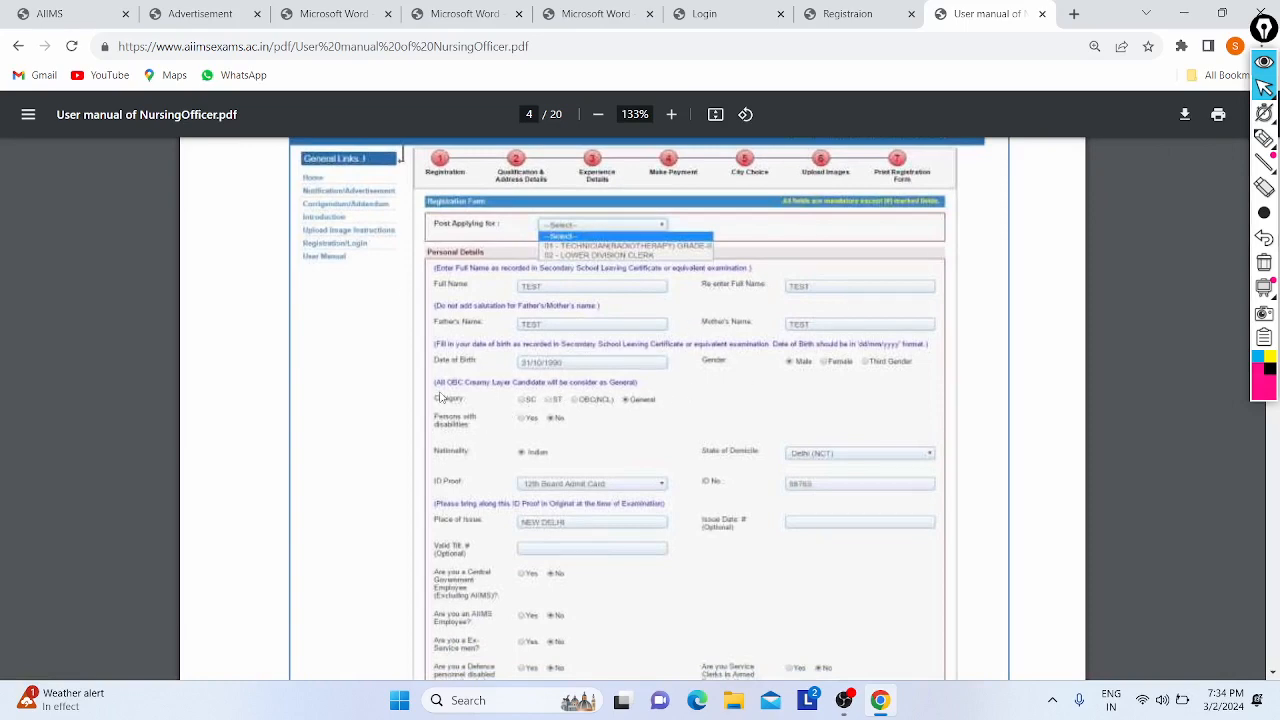
{"action": "scroll", "coordinate": [440, 397], "scroll_direction": "down", "scroll_amount": 1}
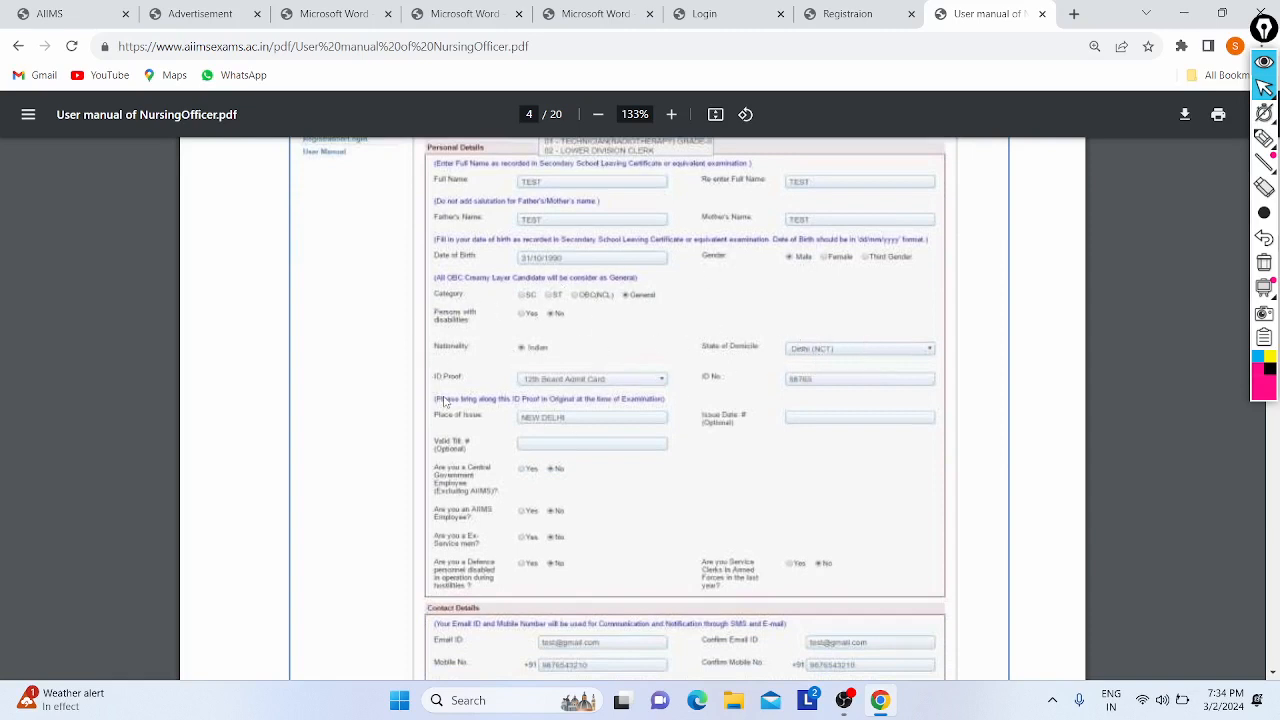
{"action": "scroll", "coordinate": [490, 430], "scroll_direction": "down", "scroll_amount": 1}
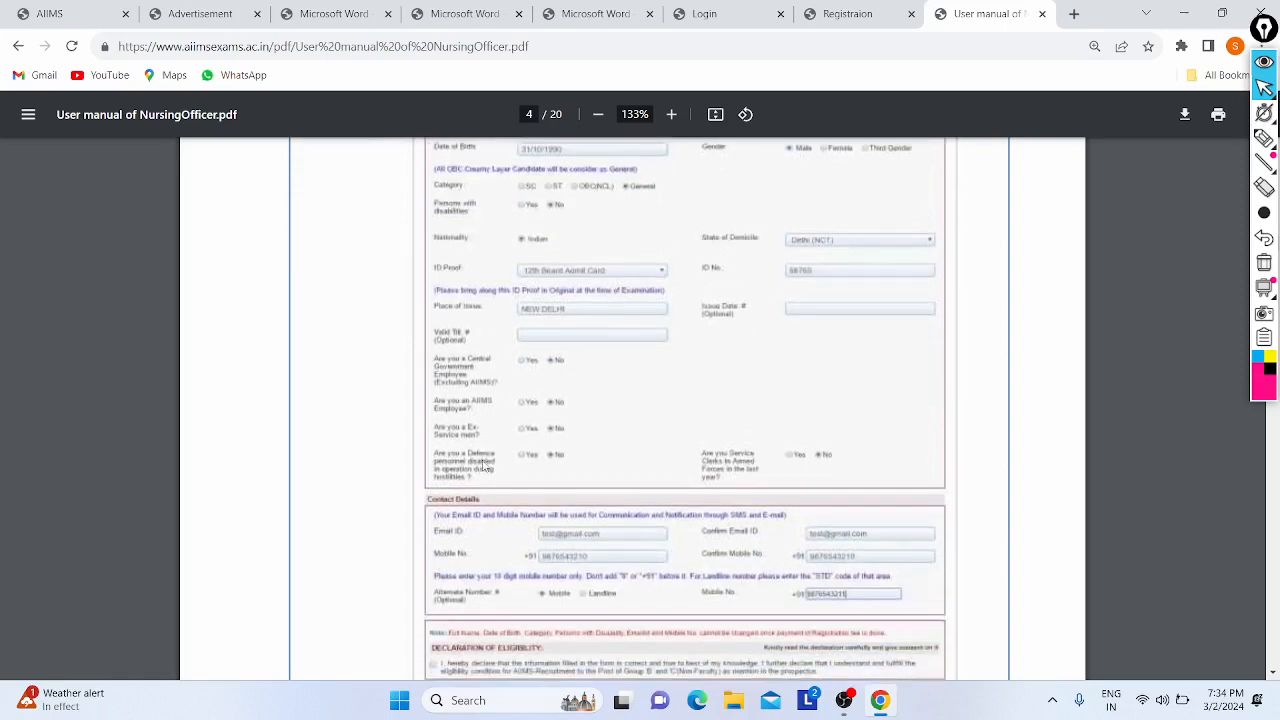
{"action": "scroll", "coordinate": [600, 409], "scroll_direction": "down", "scroll_amount": 2}
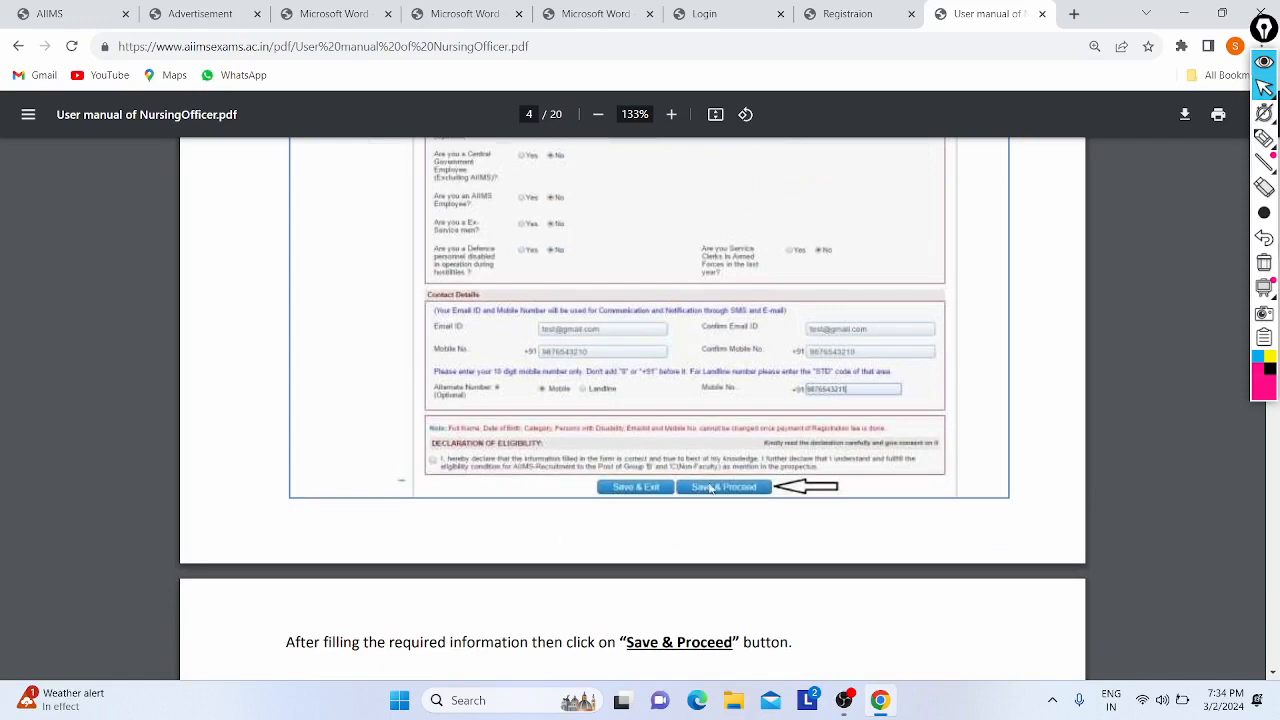
{"action": "left_click", "coordinate": [903, 10]}
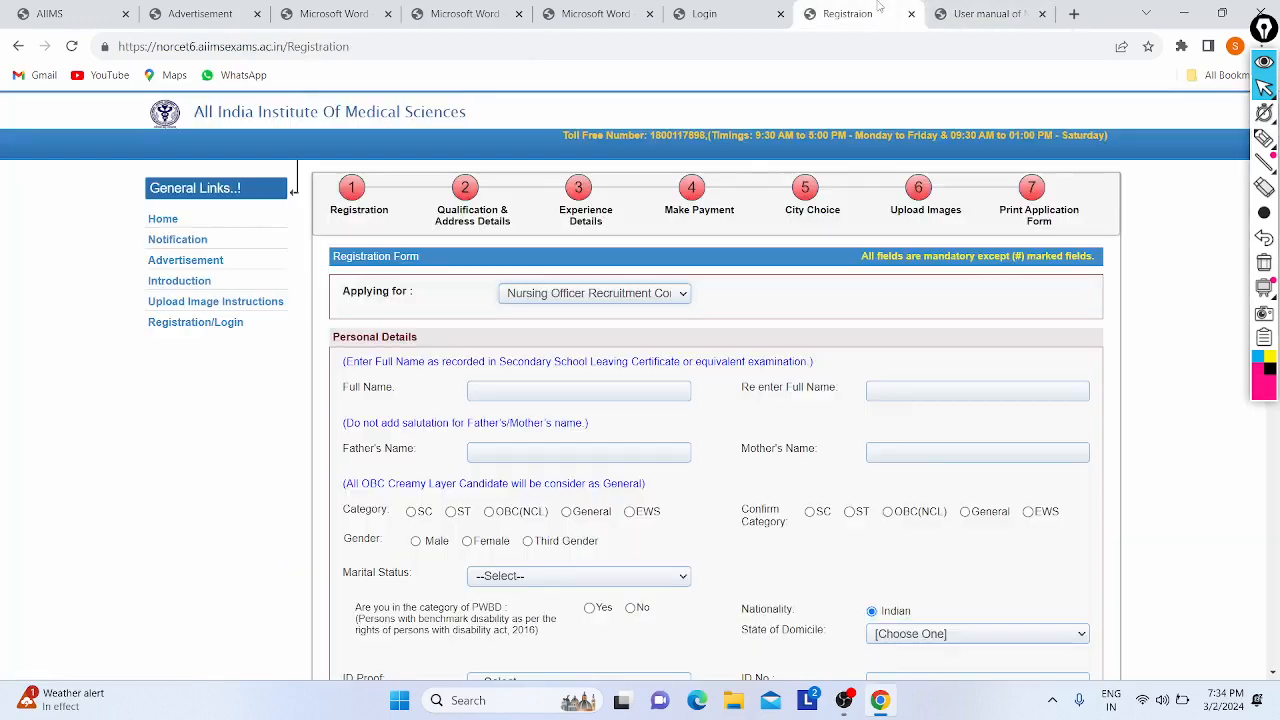
{"action": "scroll", "coordinate": [567, 163], "scroll_direction": "down", "scroll_amount": 3}
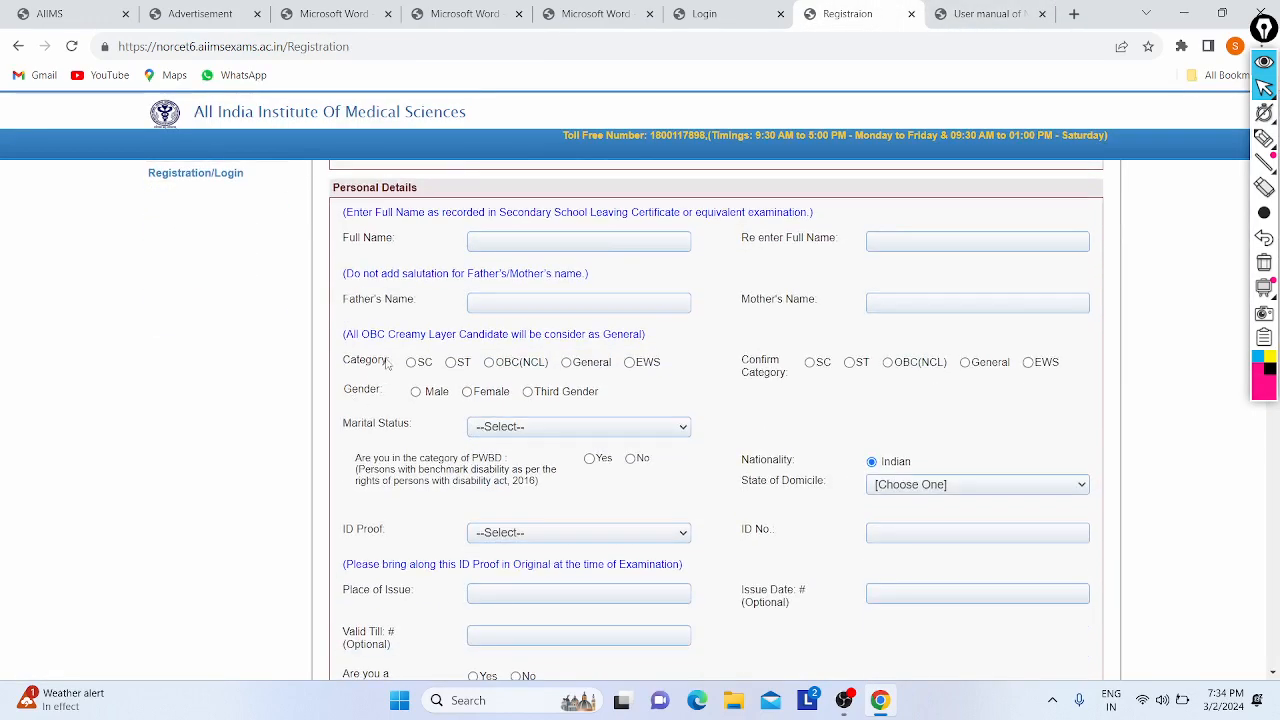
{"action": "scroll", "coordinate": [446, 365], "scroll_direction": "up", "scroll_amount": 2}
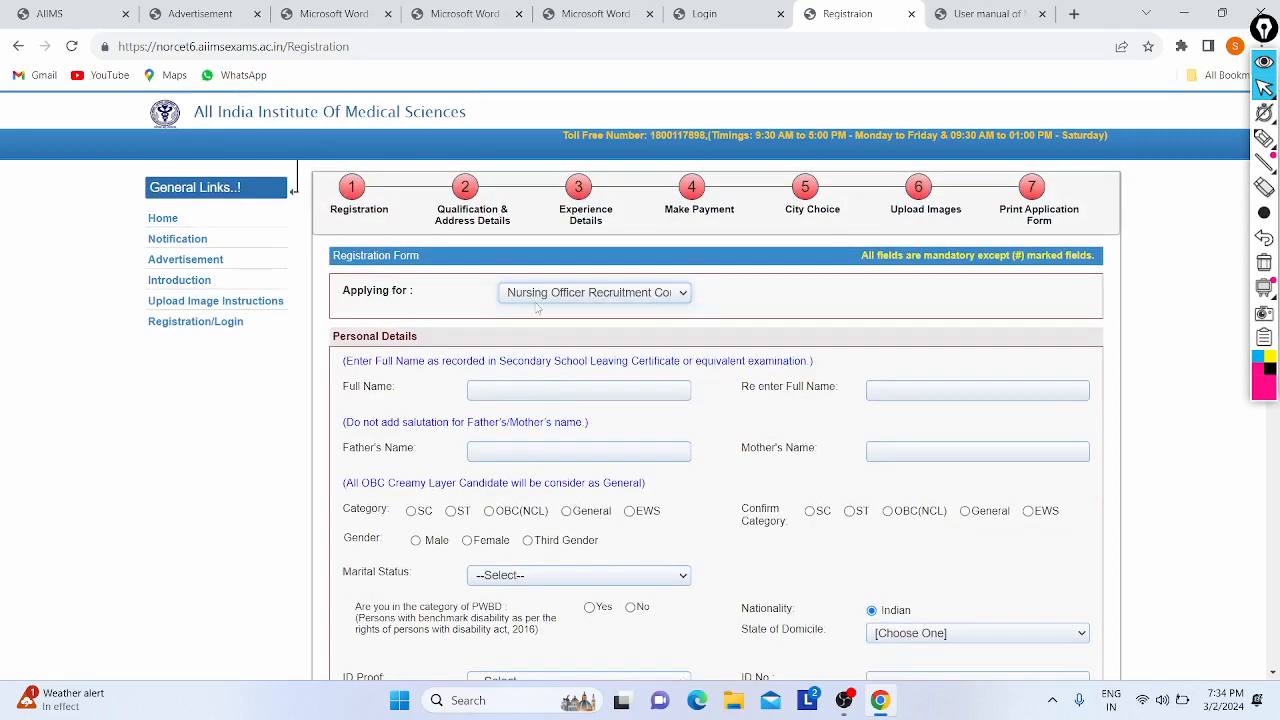
{"action": "scroll", "coordinate": [438, 338], "scroll_direction": "down", "scroll_amount": 1}
- Enter the candidate's full name twice and fill the father's and mother's names from autofill
{"action": "left_click", "coordinate": [499, 328]}
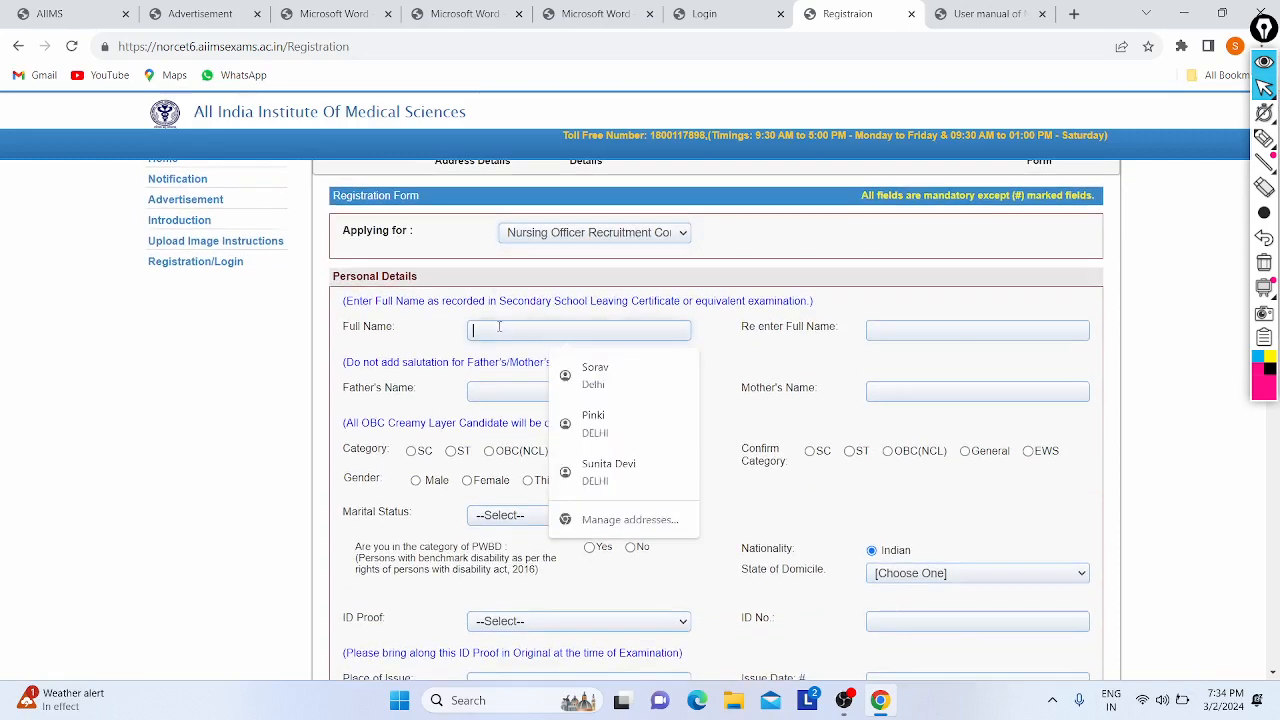
{"action": "type", "text": "SORA"}
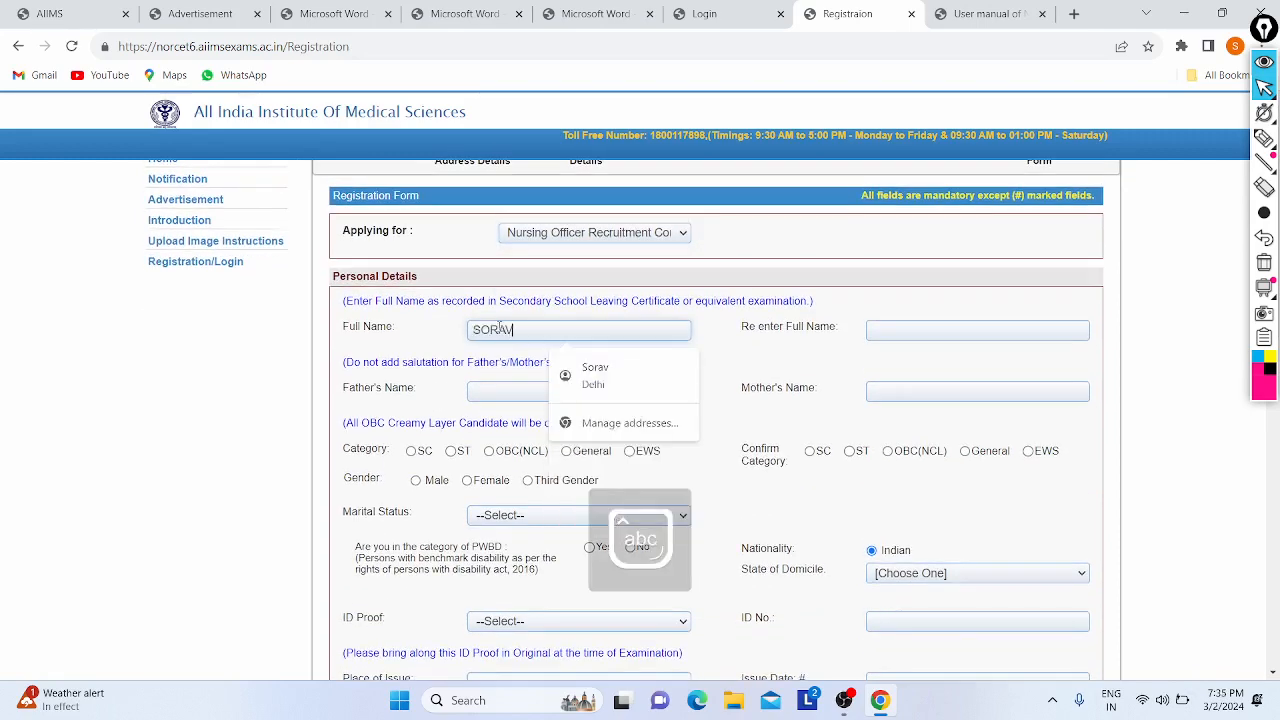
{"action": "type", "text": "V"}
{"action": "left_click", "coordinate": [907, 329]}
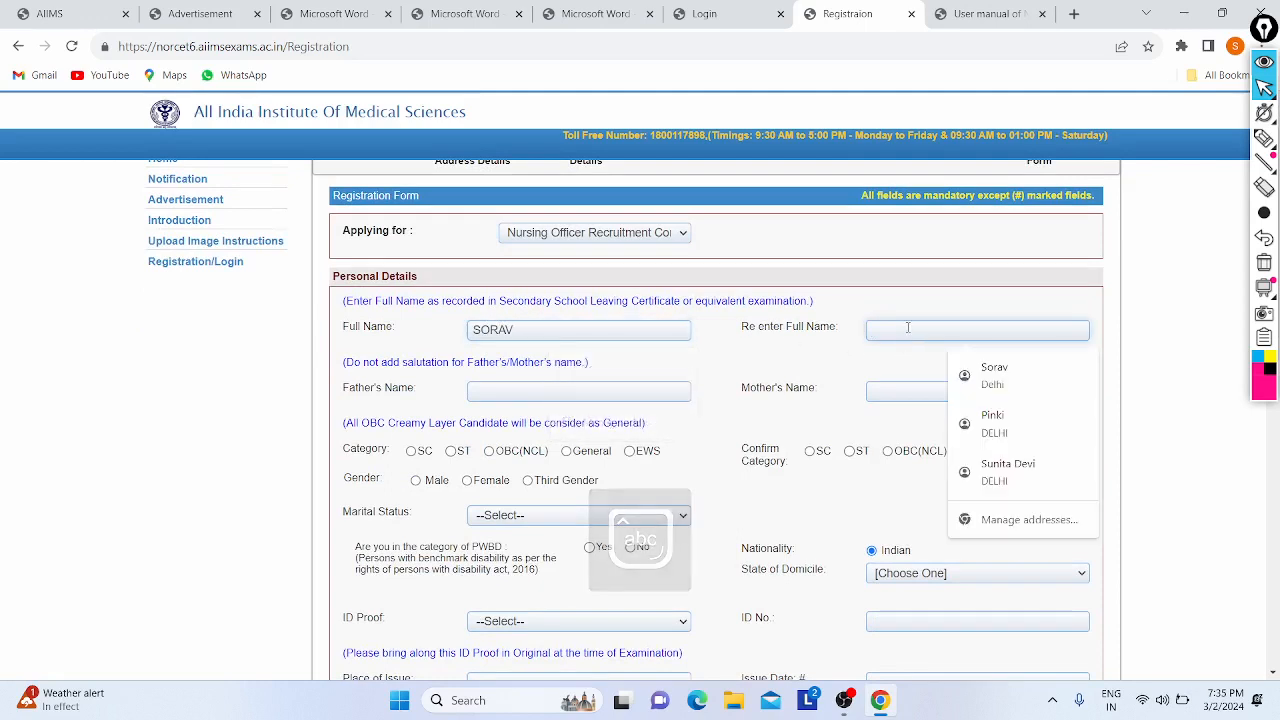
{"action": "type", "text": "SORAV"}
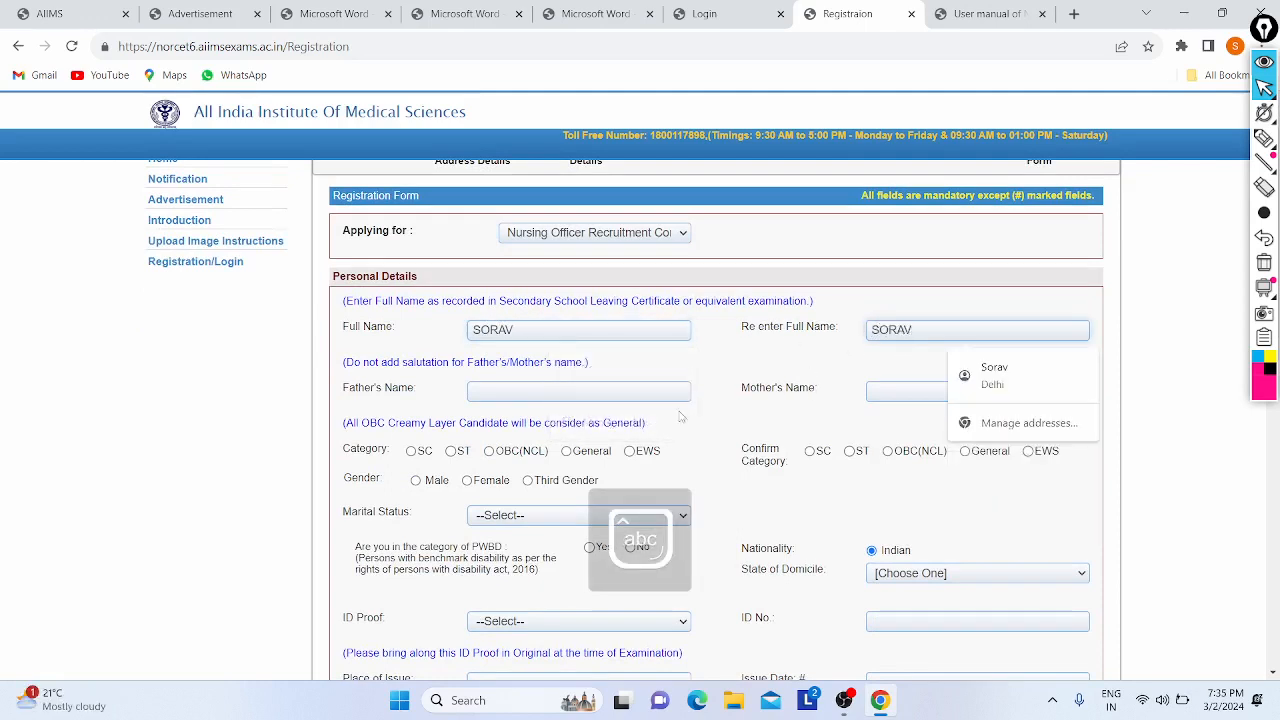
{"action": "left_click", "coordinate": [639, 390]}
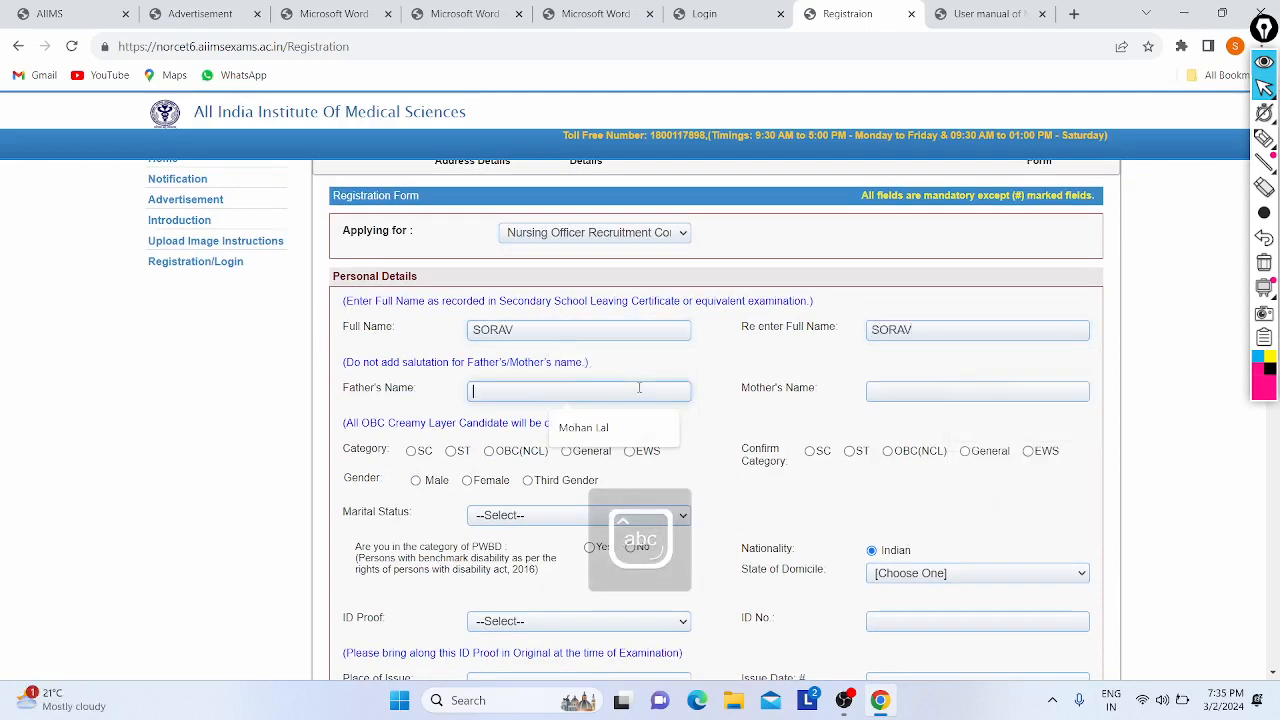
{"action": "left_click", "coordinate": [600, 427]}
{"action": "left_click", "coordinate": [895, 392]}
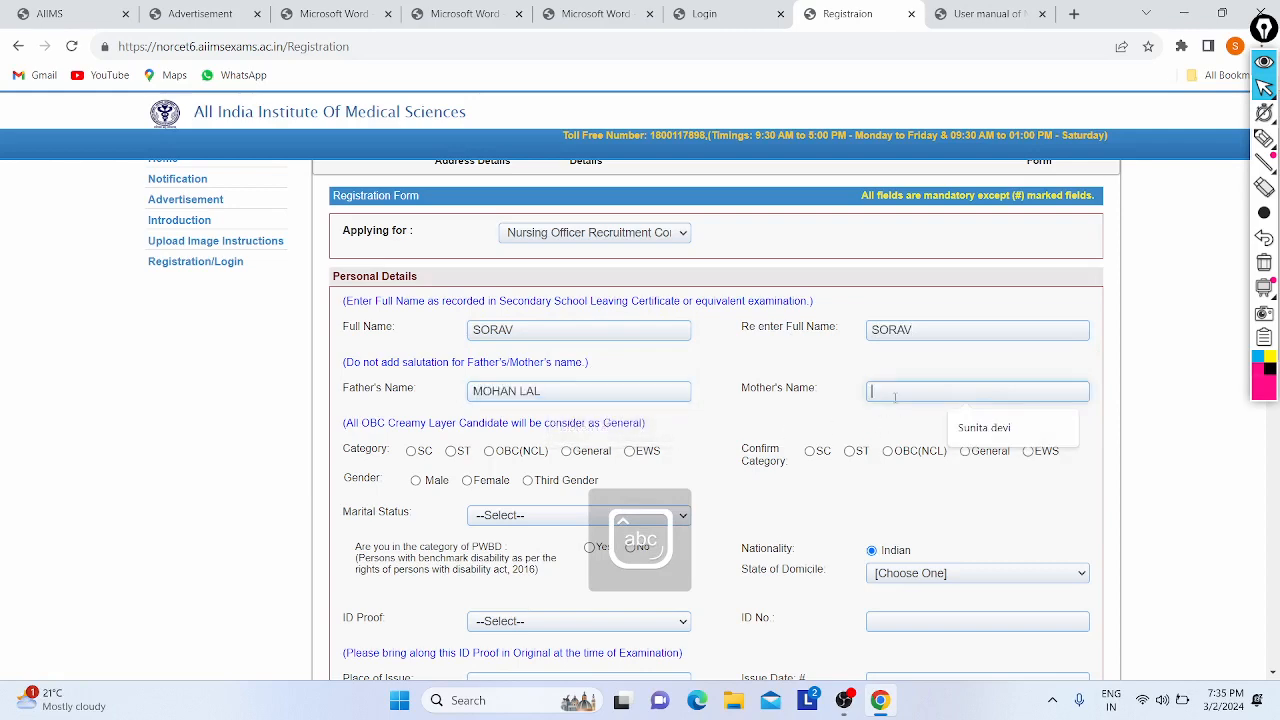
{"action": "left_click", "coordinate": [984, 427]}
- Choose General for both Category and Confirm Category
{"action": "scroll", "coordinate": [632, 285], "scroll_direction": "down", "scroll_amount": 2}
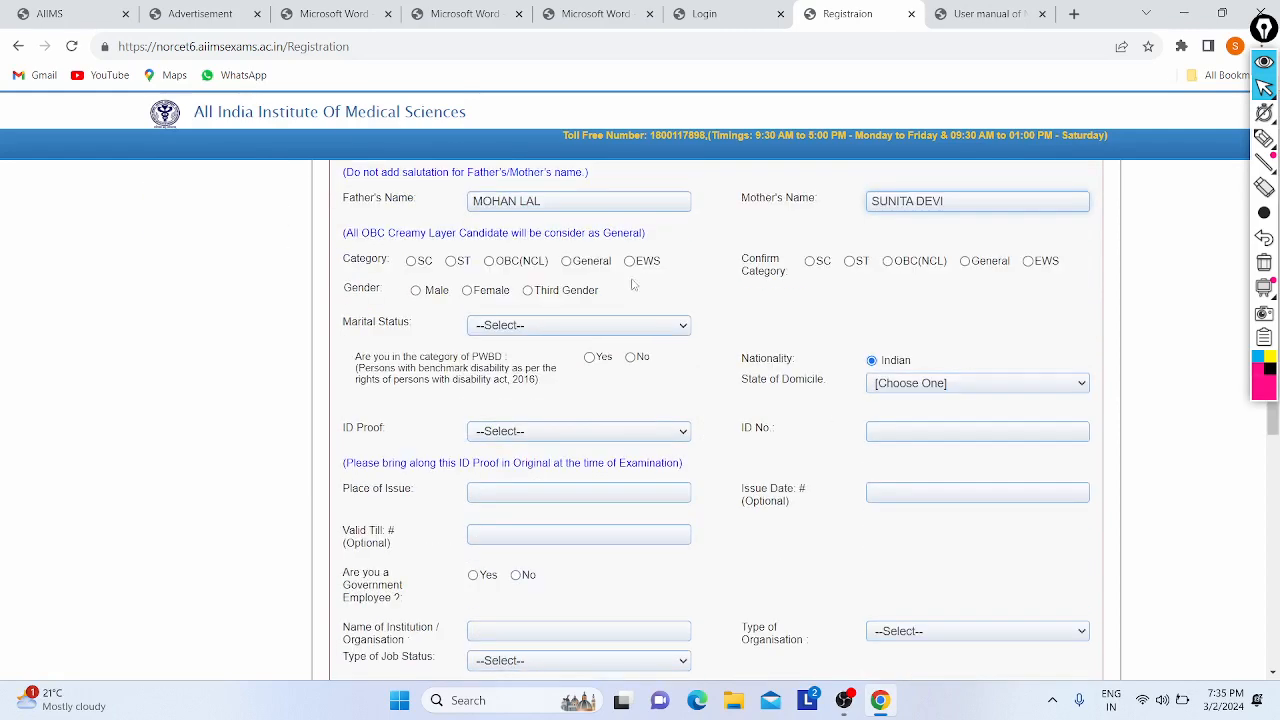
{"action": "left_click", "coordinate": [567, 261]}
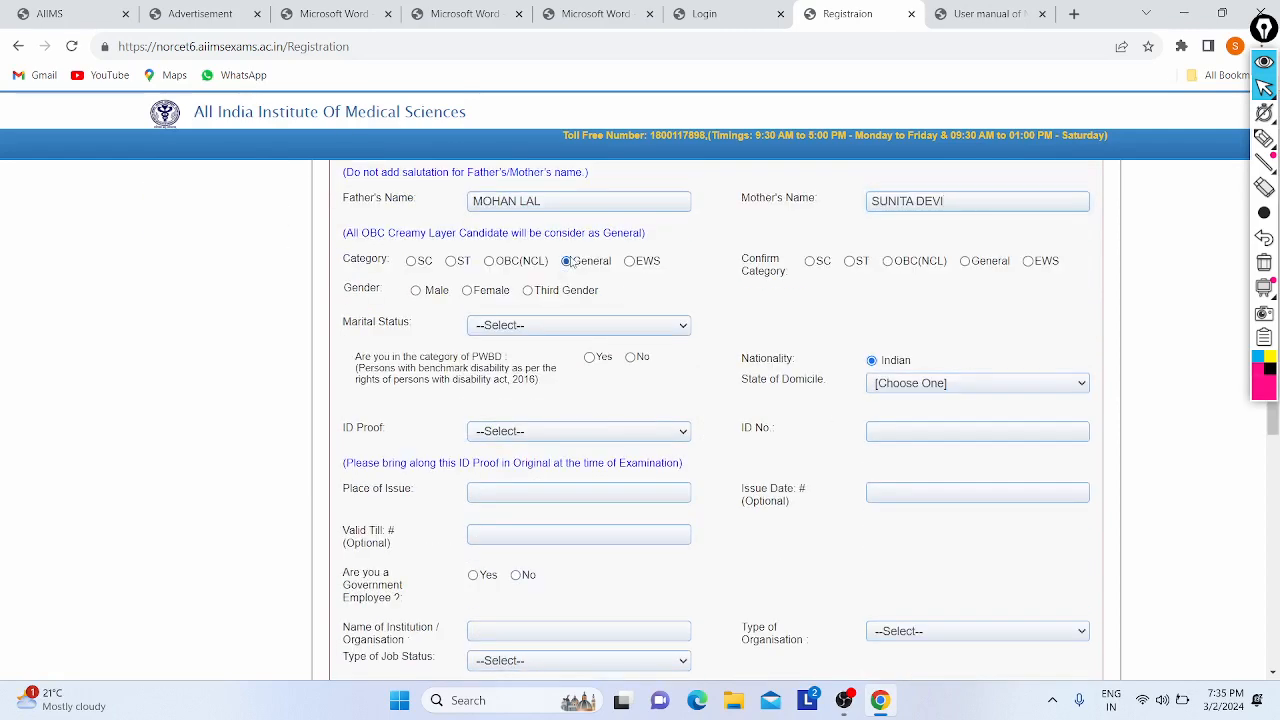
{"action": "left_click", "coordinate": [966, 262]}
{"action": "scroll", "coordinate": [281, 245], "scroll_direction": "down", "scroll_amount": 1}
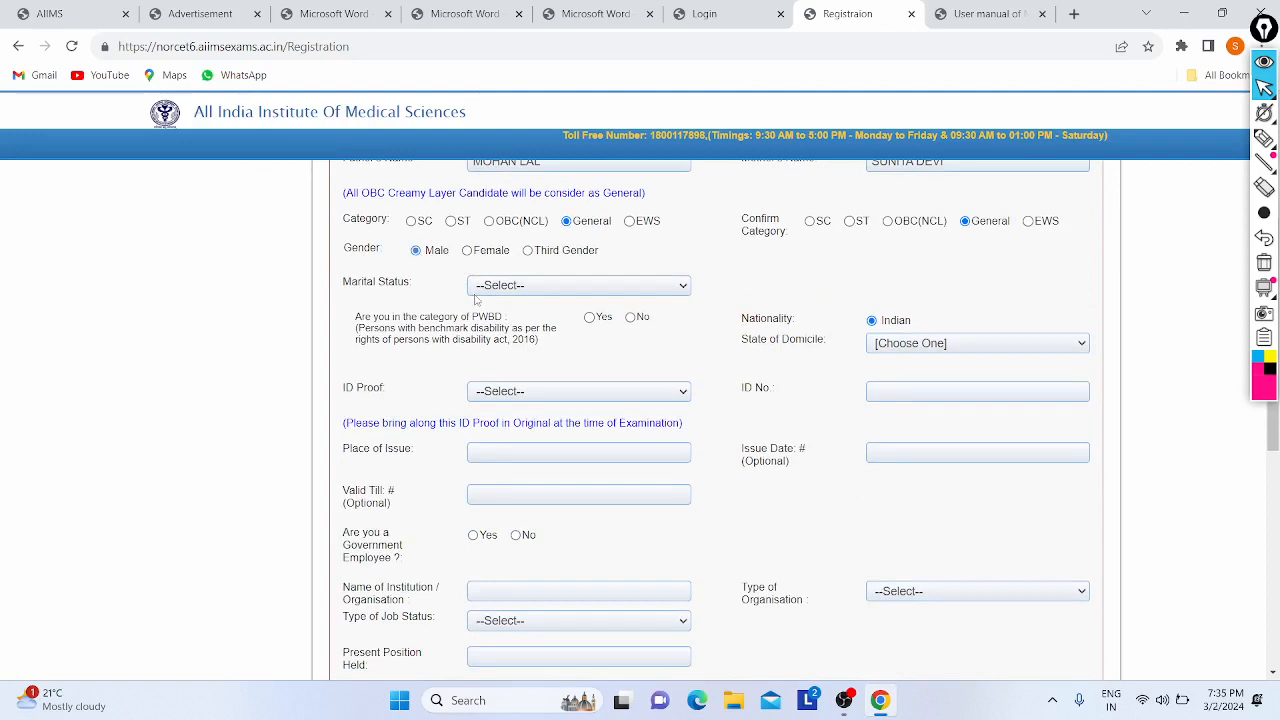
- Set Marital Status to Unmarried, PWBD to No and State of Domicile to DELHI
{"action": "left_click", "coordinate": [556, 285]}
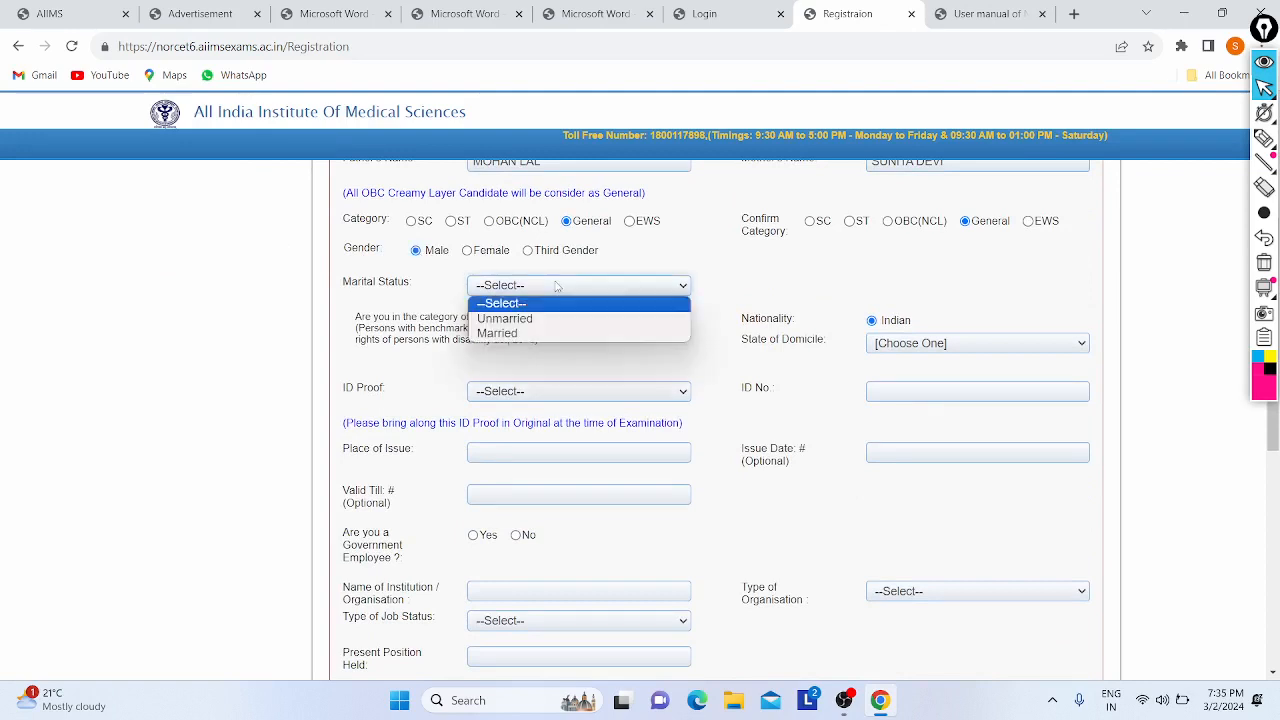
{"action": "left_click", "coordinate": [493, 320]}
{"action": "scroll", "coordinate": [577, 287], "scroll_direction": "down", "scroll_amount": 1}
{"action": "scroll", "coordinate": [386, 293], "scroll_direction": "up", "scroll_amount": 3}
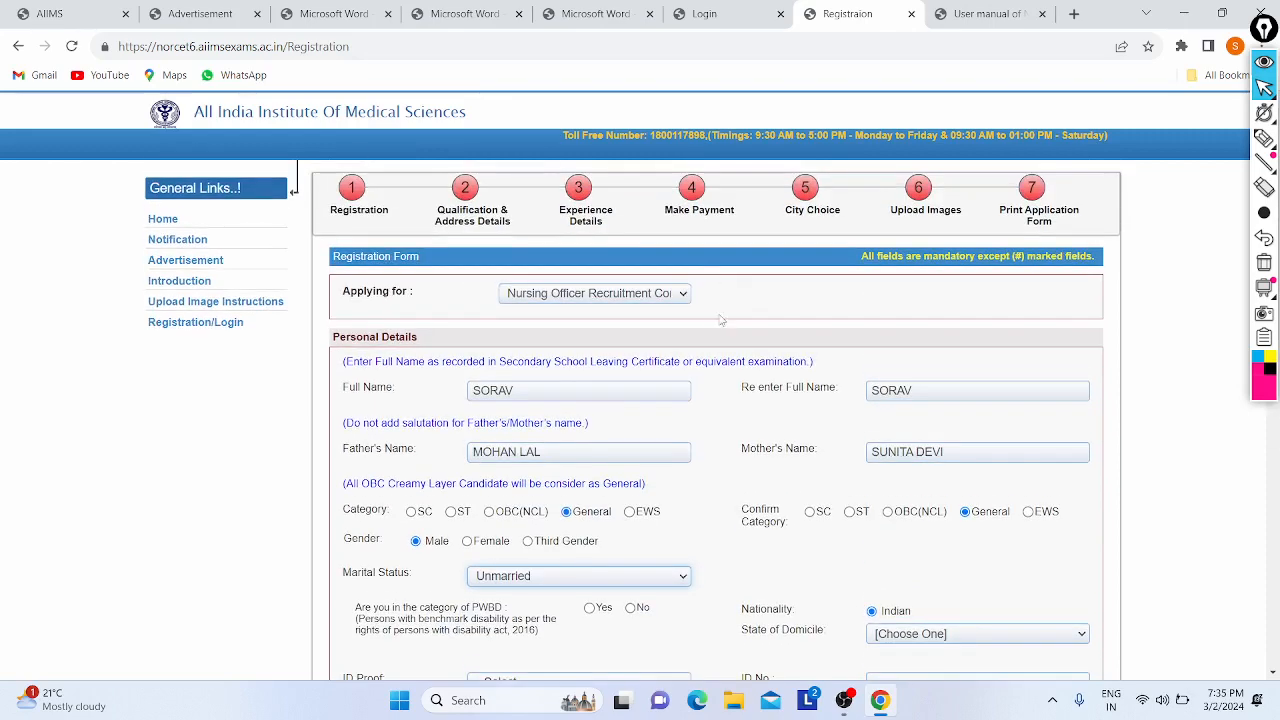
{"action": "scroll", "coordinate": [380, 305], "scroll_direction": "down", "scroll_amount": 2}
{"action": "scroll", "coordinate": [378, 320], "scroll_direction": "down", "scroll_amount": 2}
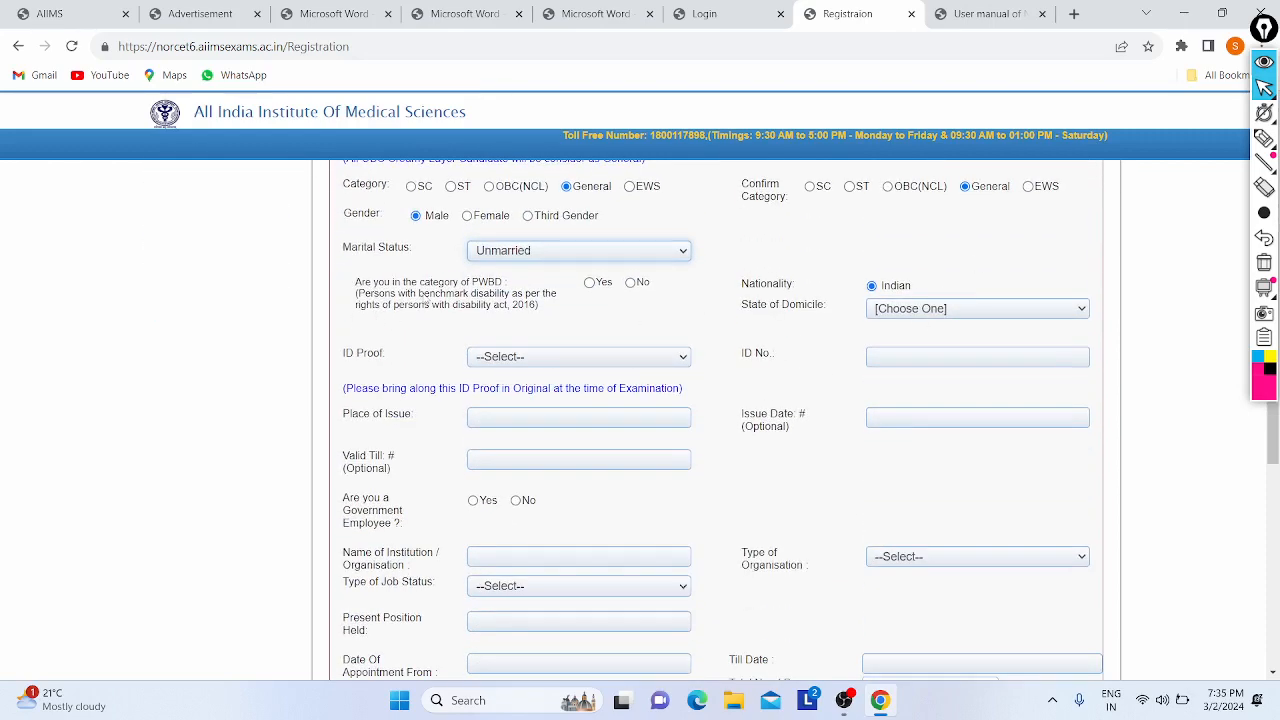
{"action": "left_click", "coordinate": [630, 283]}
{"action": "left_click", "coordinate": [926, 317]}
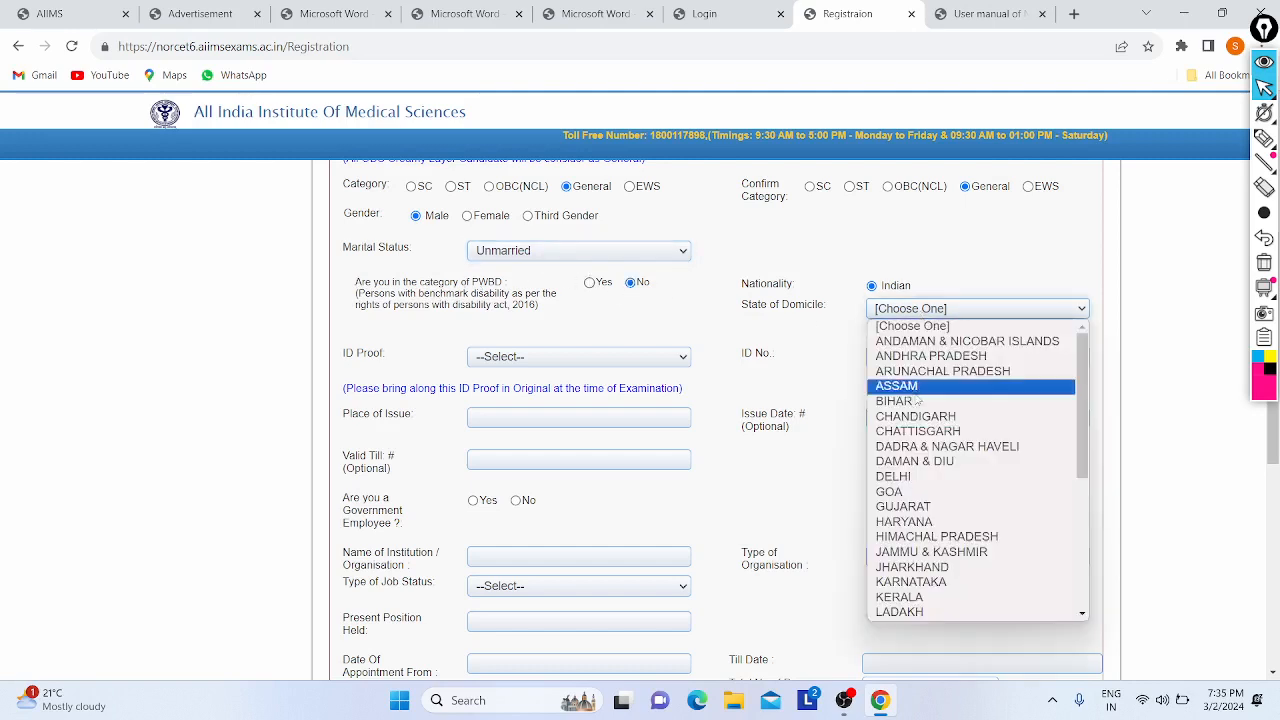
{"action": "left_click", "coordinate": [921, 480]}
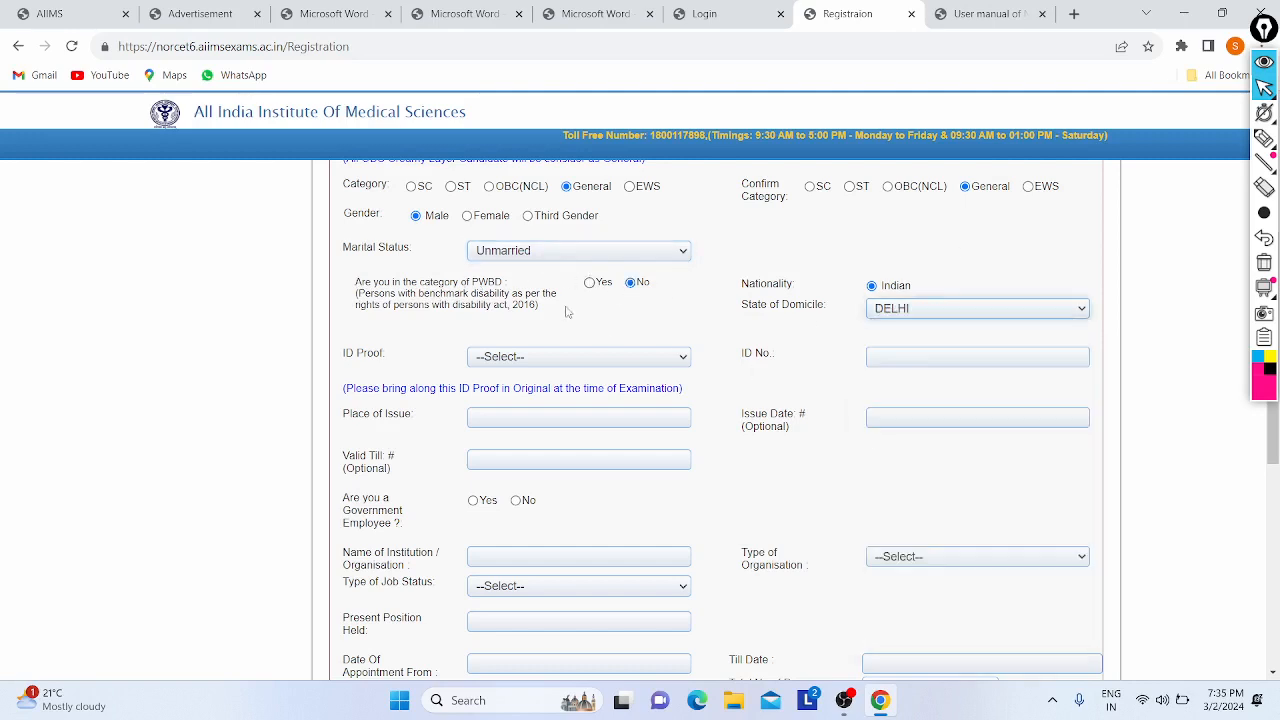
{"action": "scroll", "coordinate": [565, 312], "scroll_direction": "down", "scroll_amount": 1}
{"action": "left_click", "coordinate": [510, 268]}
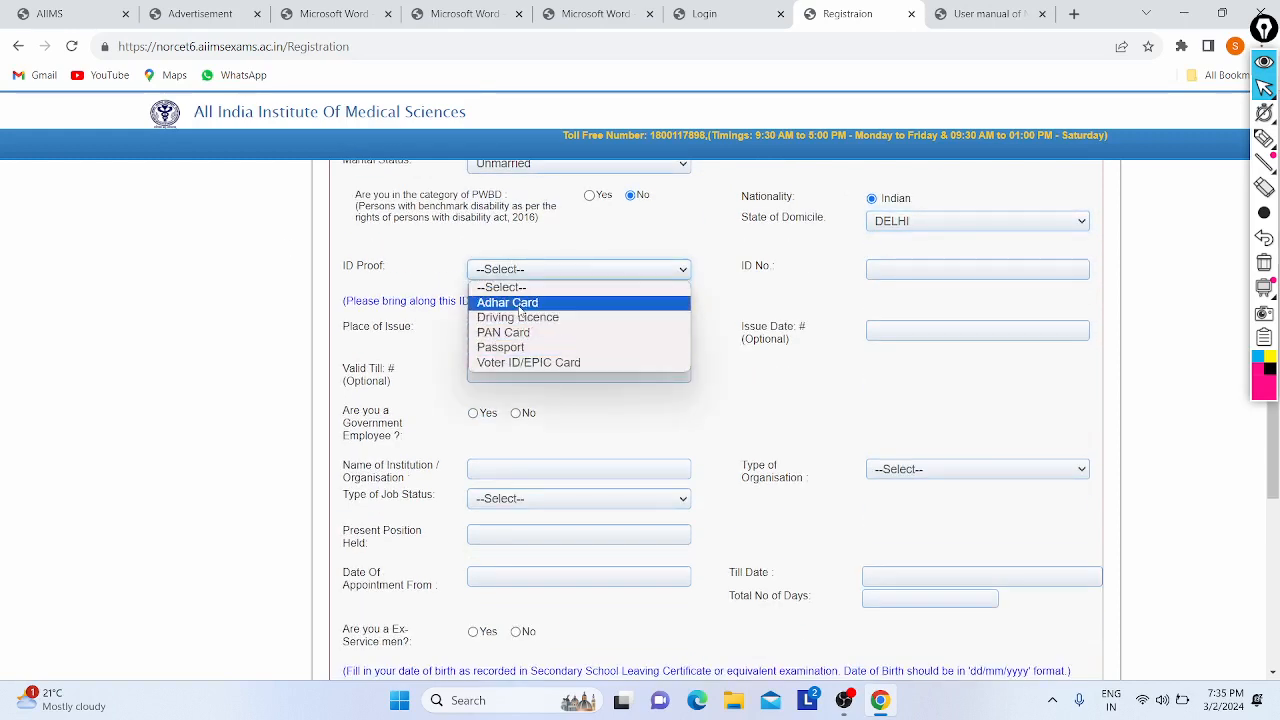
- Choose Adhar Card as ID proof, enter and correct the ID number, and fill Place of Issue
{"action": "left_click", "coordinate": [519, 309]}
{"action": "left_click", "coordinate": [911, 268]}
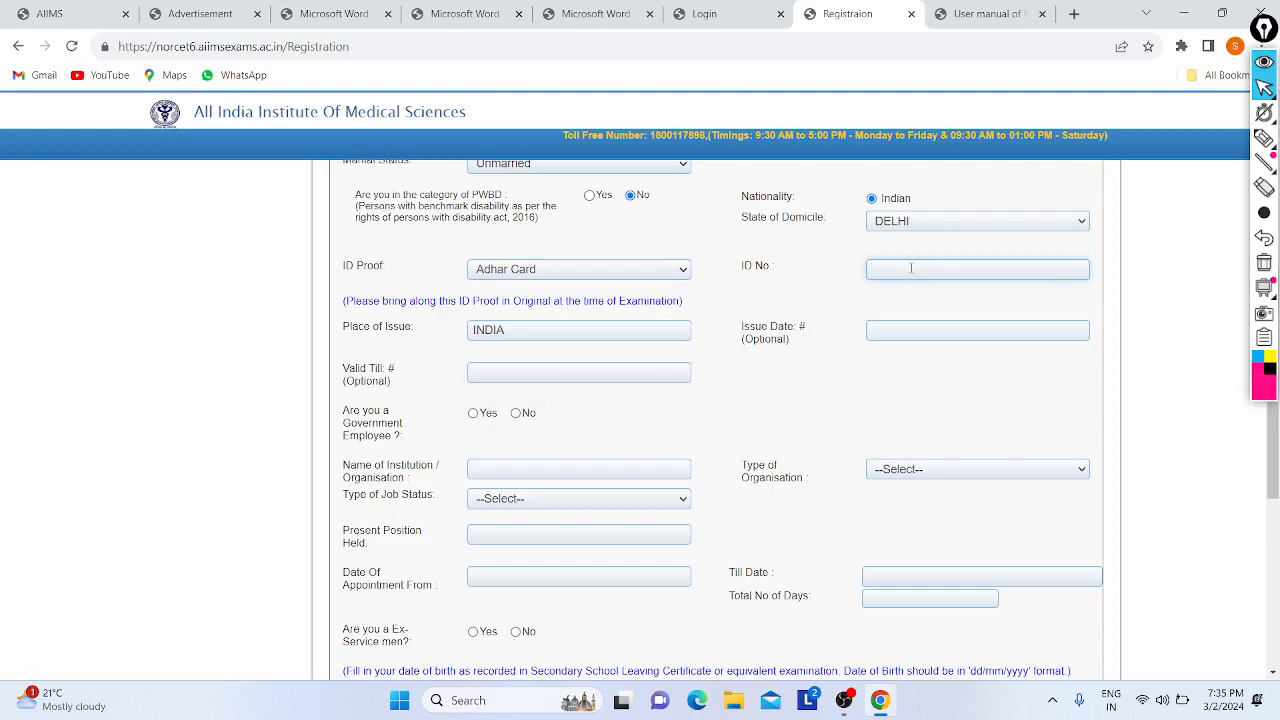
{"action": "left_click", "coordinate": [876, 270]}
{"action": "key", "text": "BackSpace"}
{"action": "left_click", "coordinate": [535, 333]}
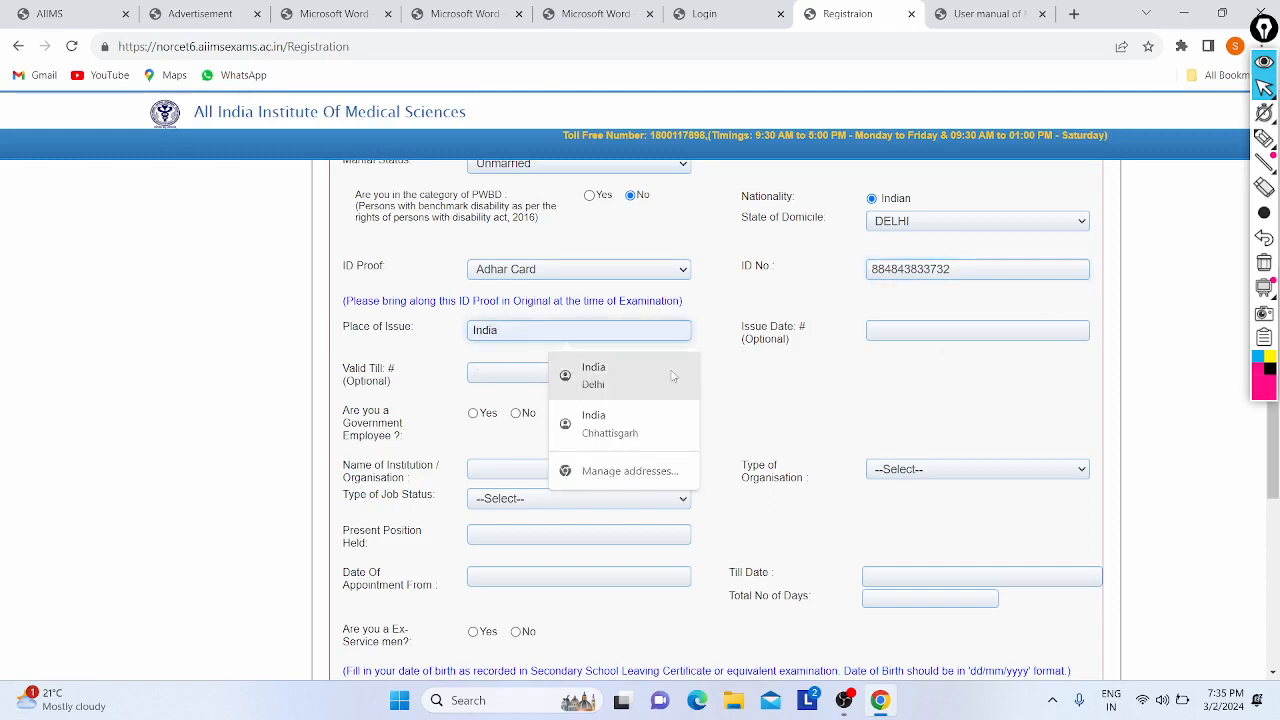
- Set the ID issue date to 02/02/2022, correcting the month to February
{"action": "left_click", "coordinate": [952, 328]}
{"action": "left_click", "coordinate": [998, 357]}
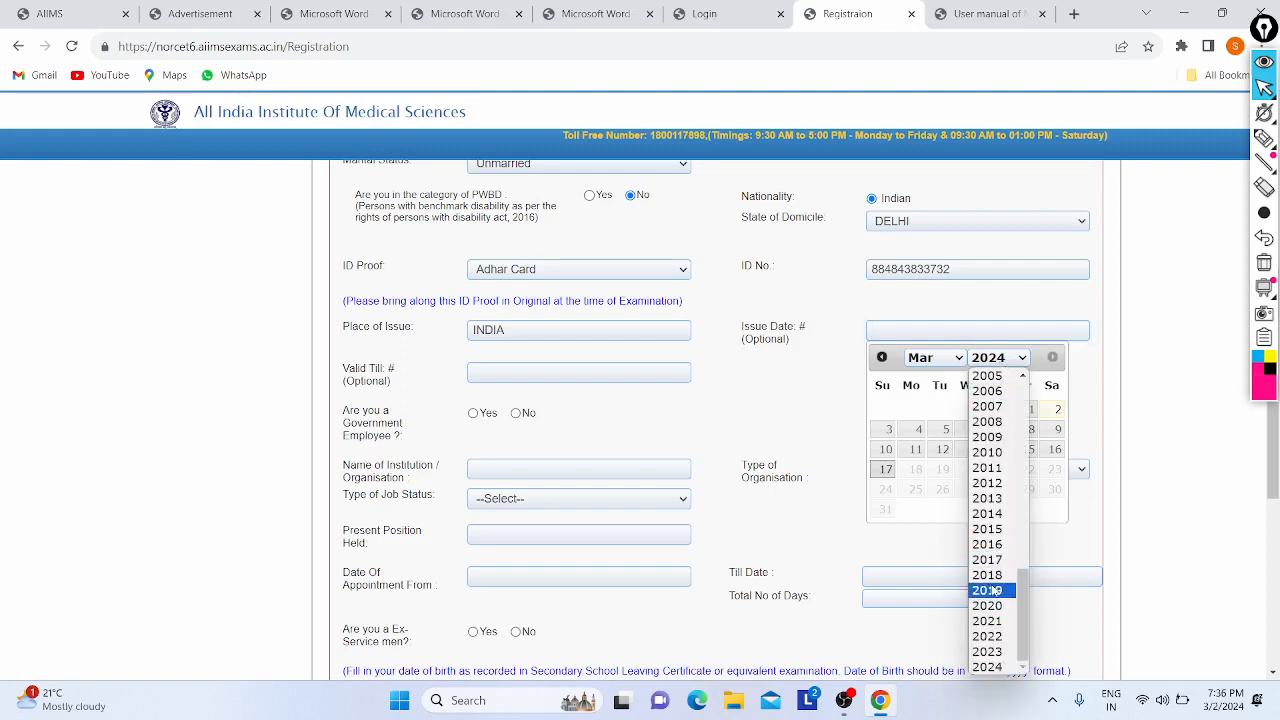
{"action": "left_click", "coordinate": [994, 639]}
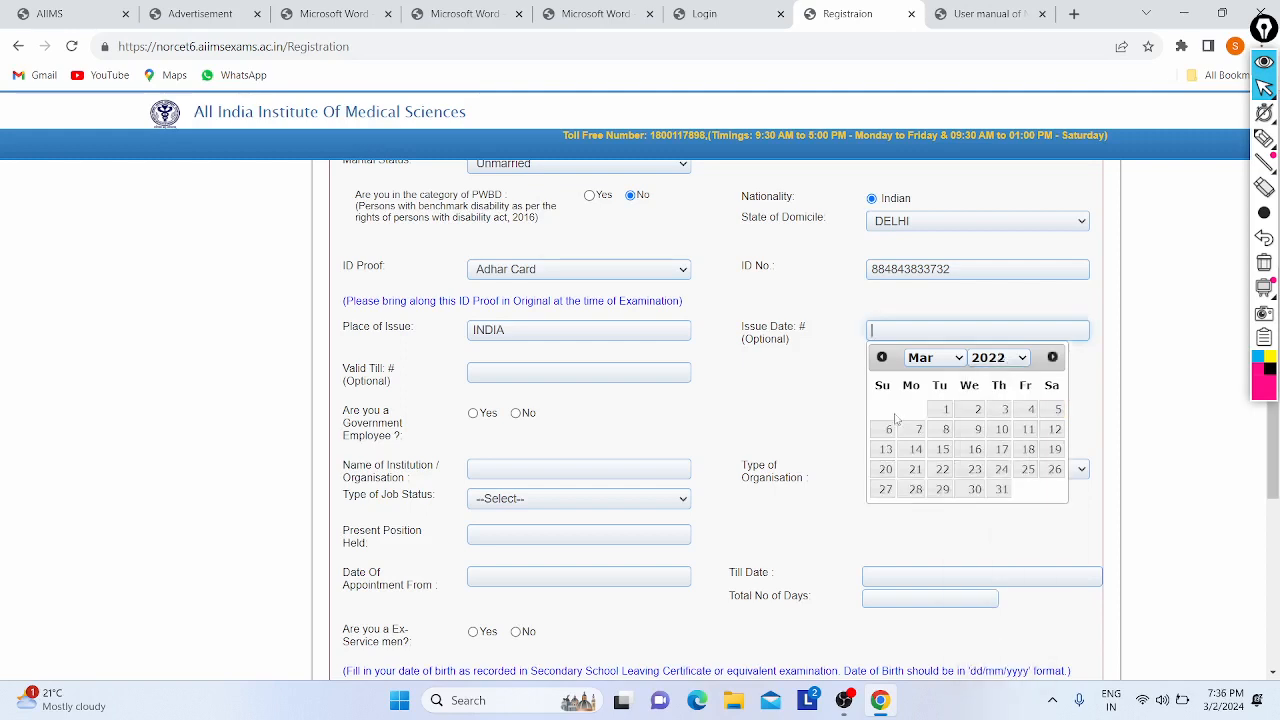
{"action": "left_click", "coordinate": [958, 409]}
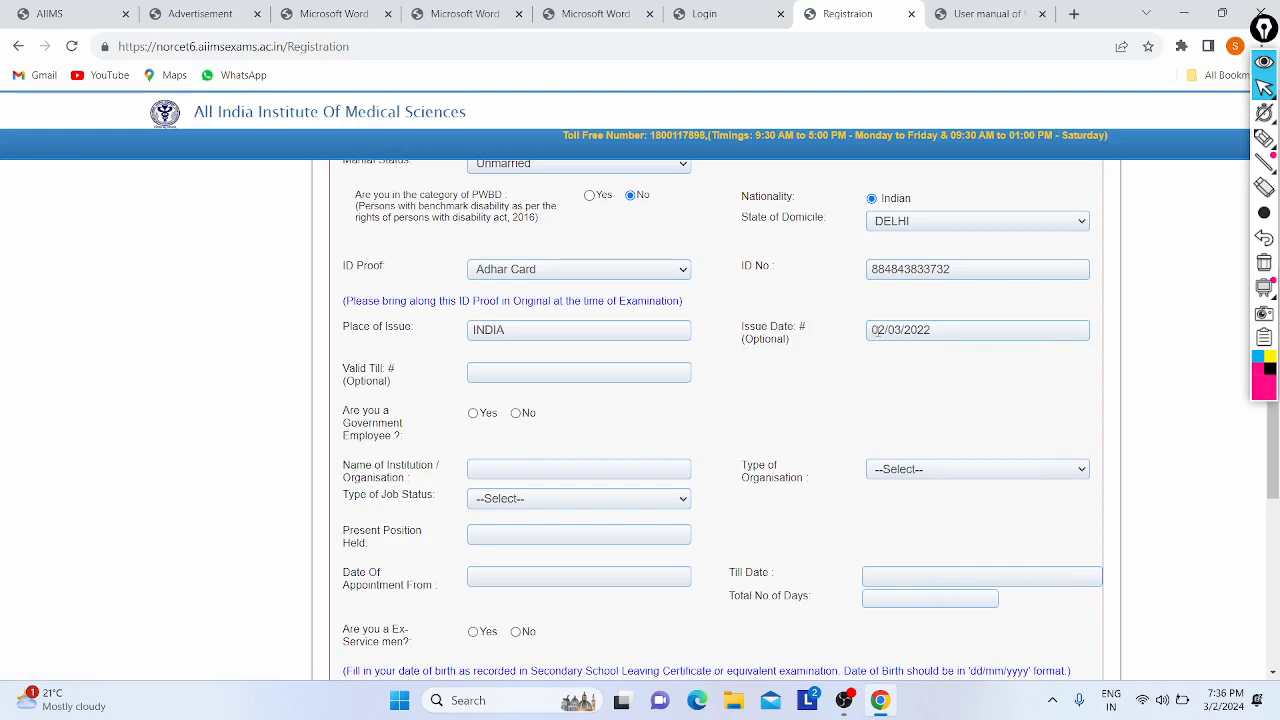
{"action": "left_click", "coordinate": [928, 329]}
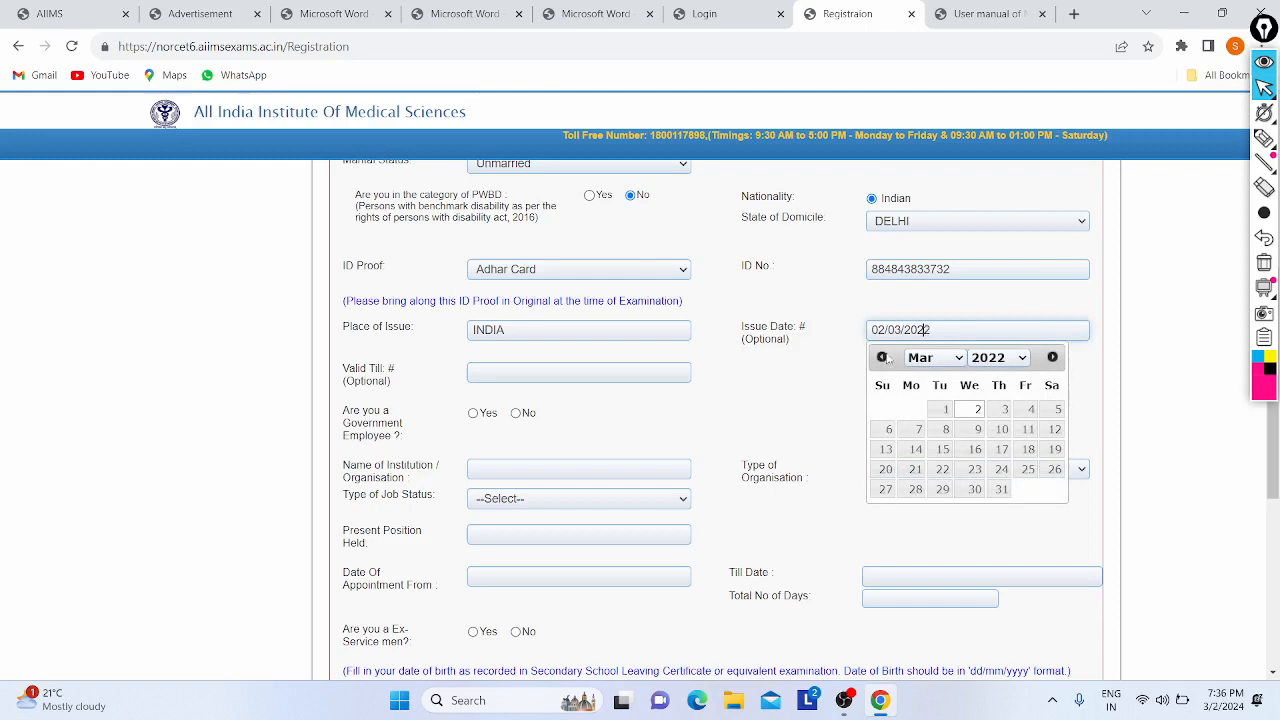
{"action": "left_click", "coordinate": [945, 360]}
{"action": "left_click", "coordinate": [920, 391]}
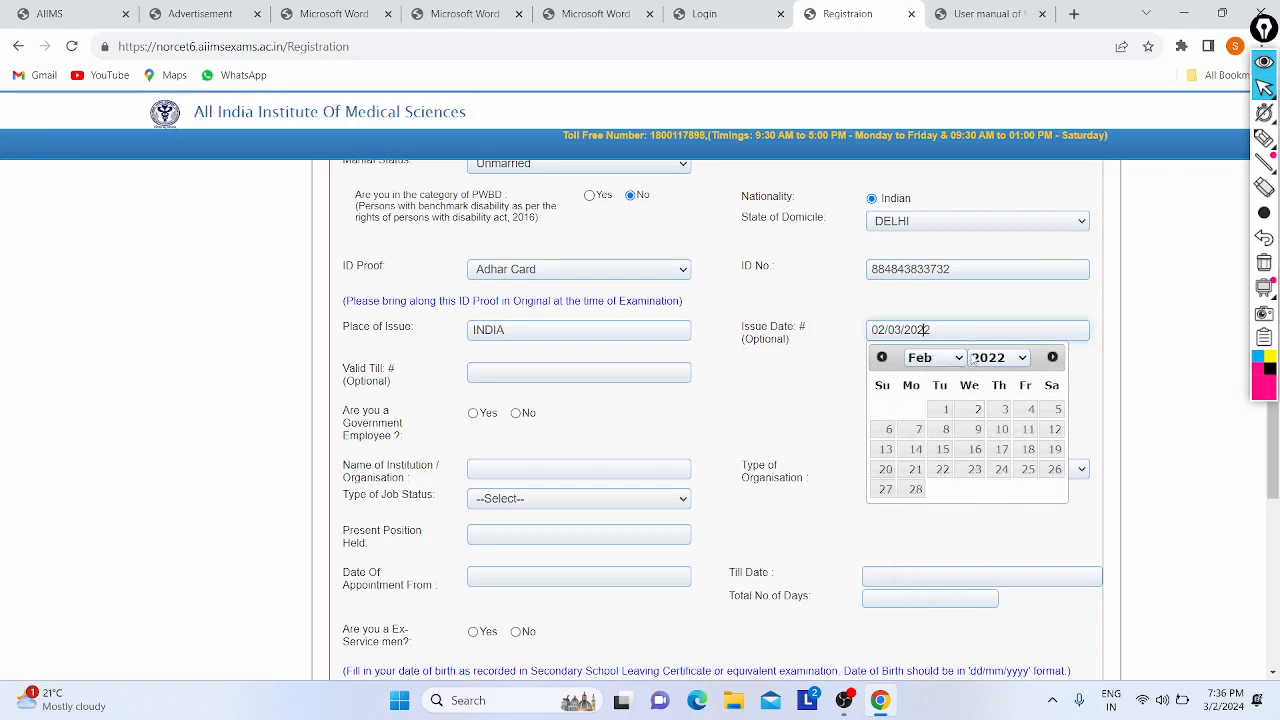
{"action": "left_click", "coordinate": [978, 410]}
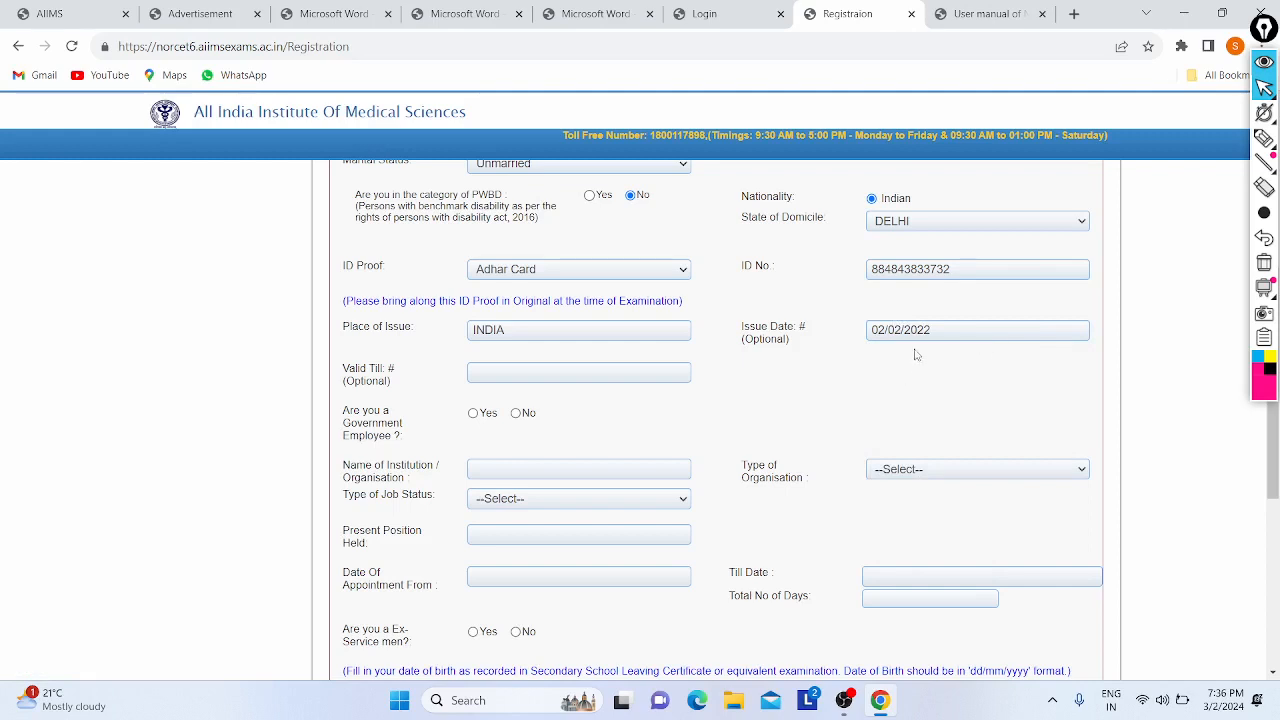
{"action": "scroll", "coordinate": [915, 354], "scroll_direction": "down", "scroll_amount": 1}
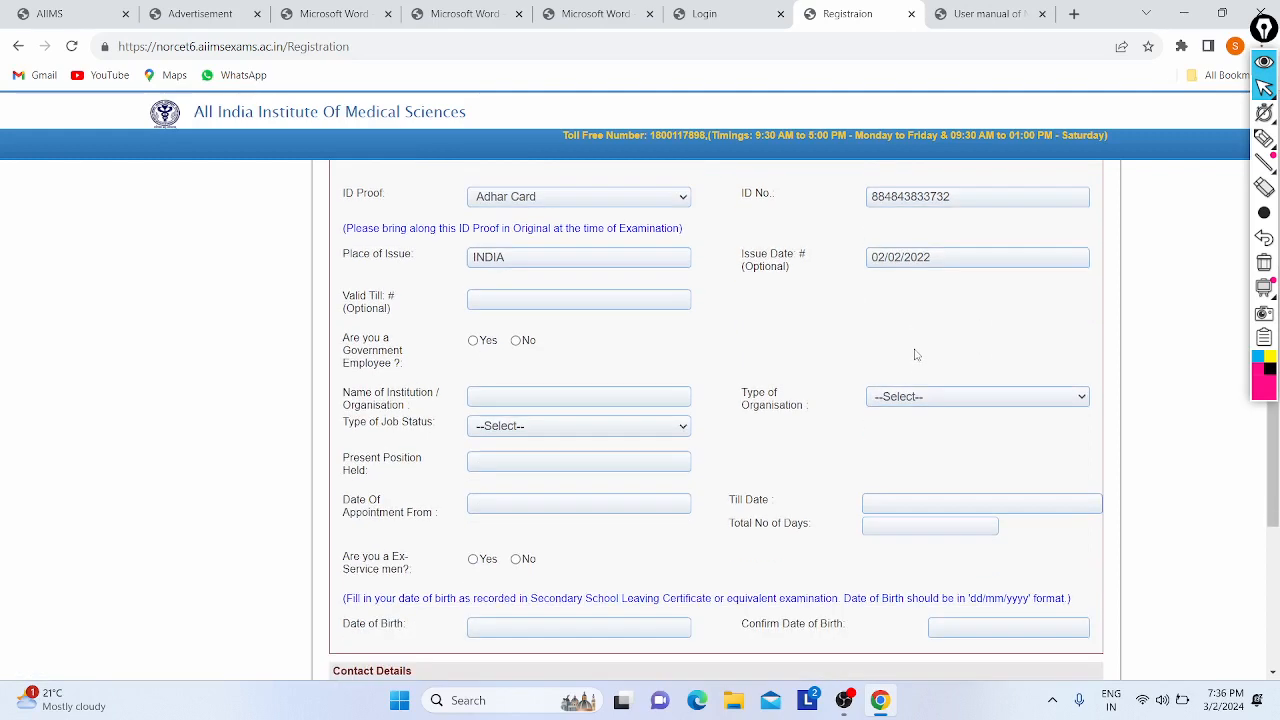
- Leave Valid Till blank and answer No to government employee and ex-serviceman
{"action": "left_click", "coordinate": [526, 301]}
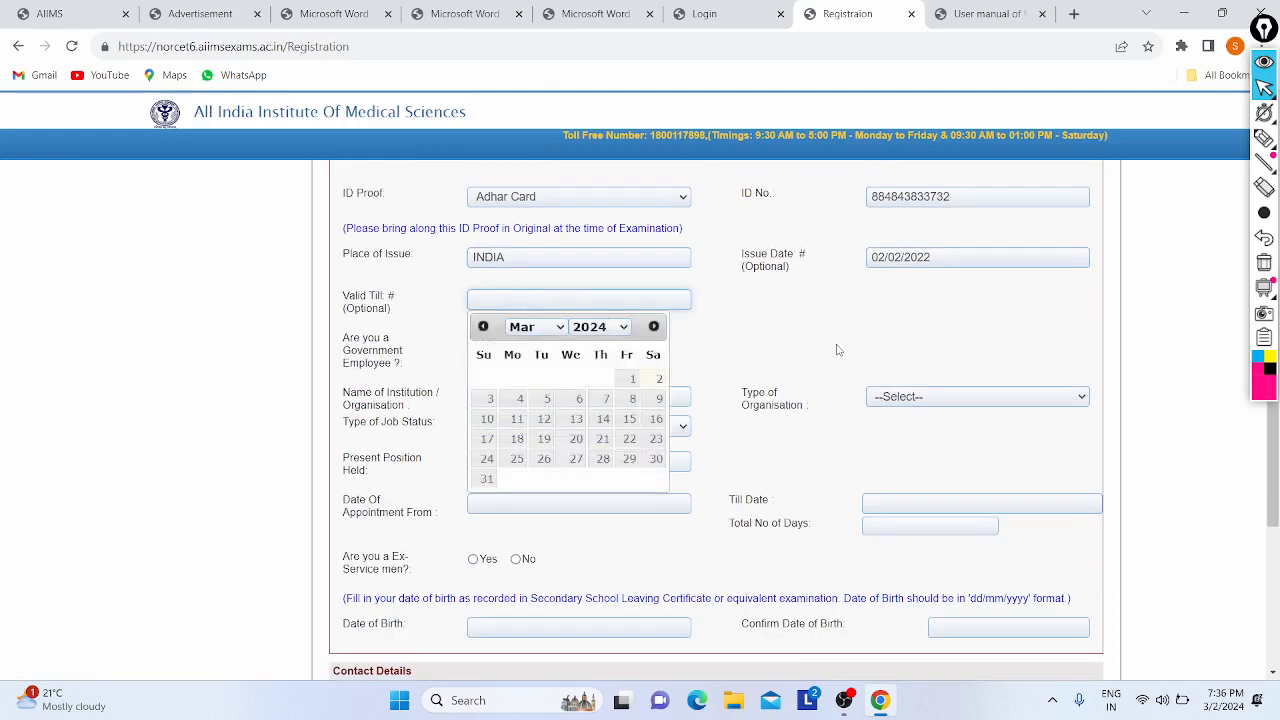
{"action": "left_click", "coordinate": [715, 299]}
{"action": "scroll", "coordinate": [587, 327], "scroll_direction": "down", "scroll_amount": 1}
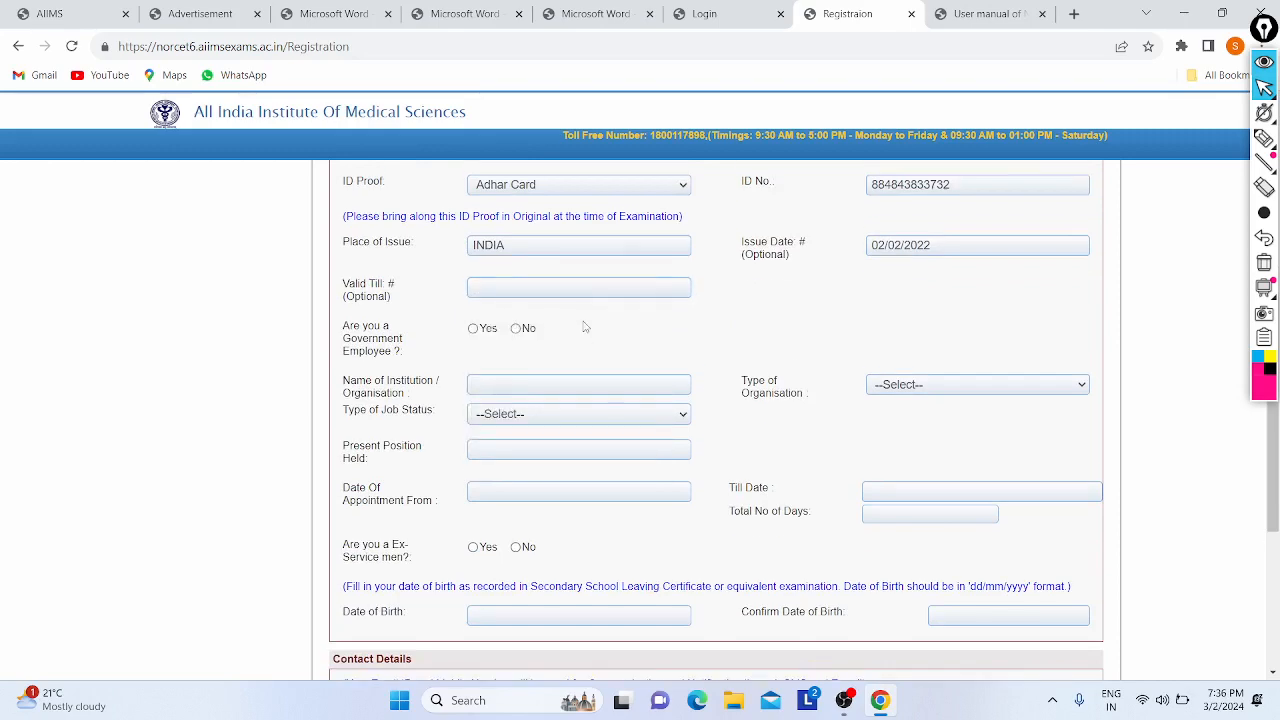
{"action": "left_click_drag", "start_coordinate": [349, 318], "coordinate": [508, 320]}
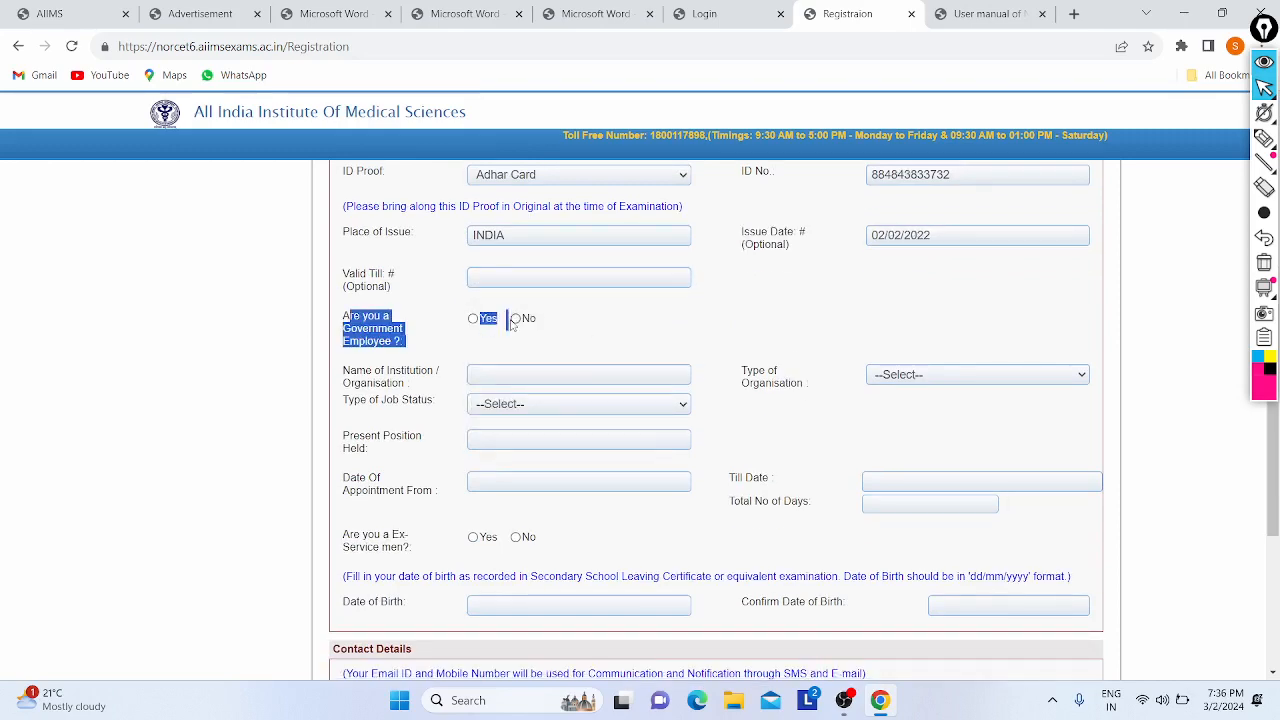
{"action": "left_click", "coordinate": [517, 319]}
{"action": "scroll", "coordinate": [521, 322], "scroll_direction": "down", "scroll_amount": 1}
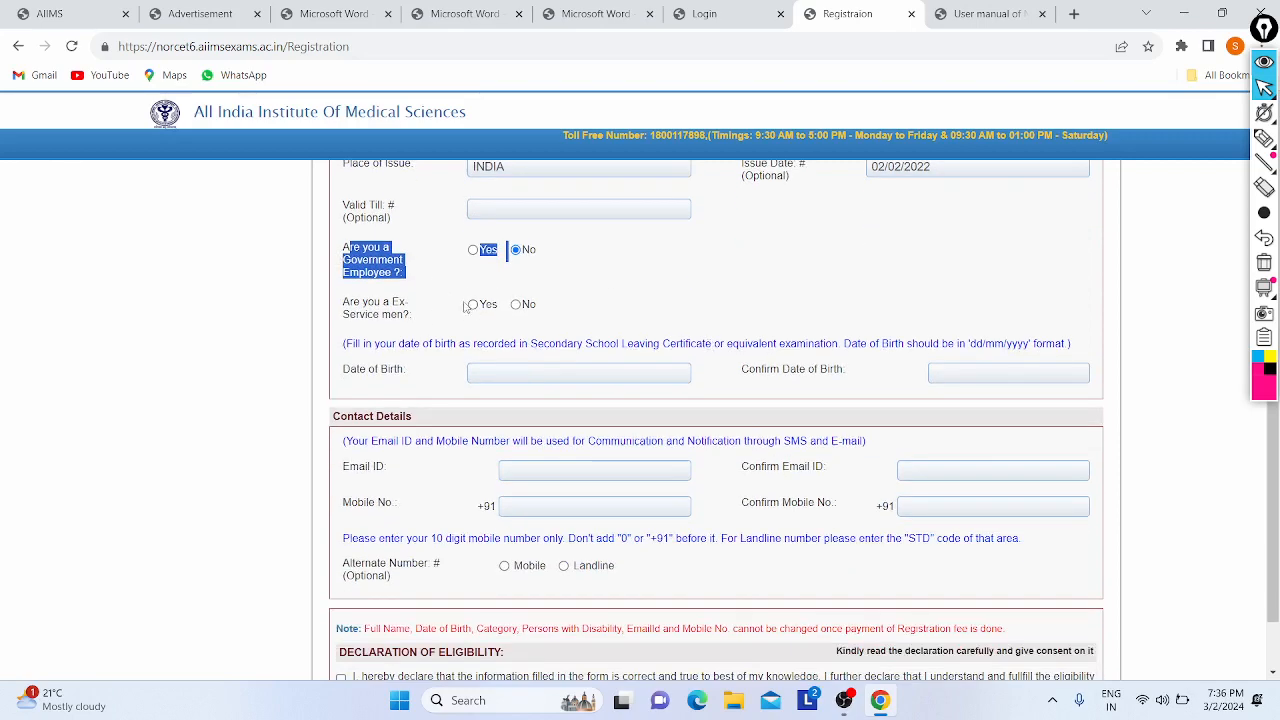
{"action": "left_click", "coordinate": [516, 306]}
{"action": "scroll", "coordinate": [594, 297], "scroll_direction": "down", "scroll_amount": 1}
{"action": "left_click", "coordinate": [590, 339]}
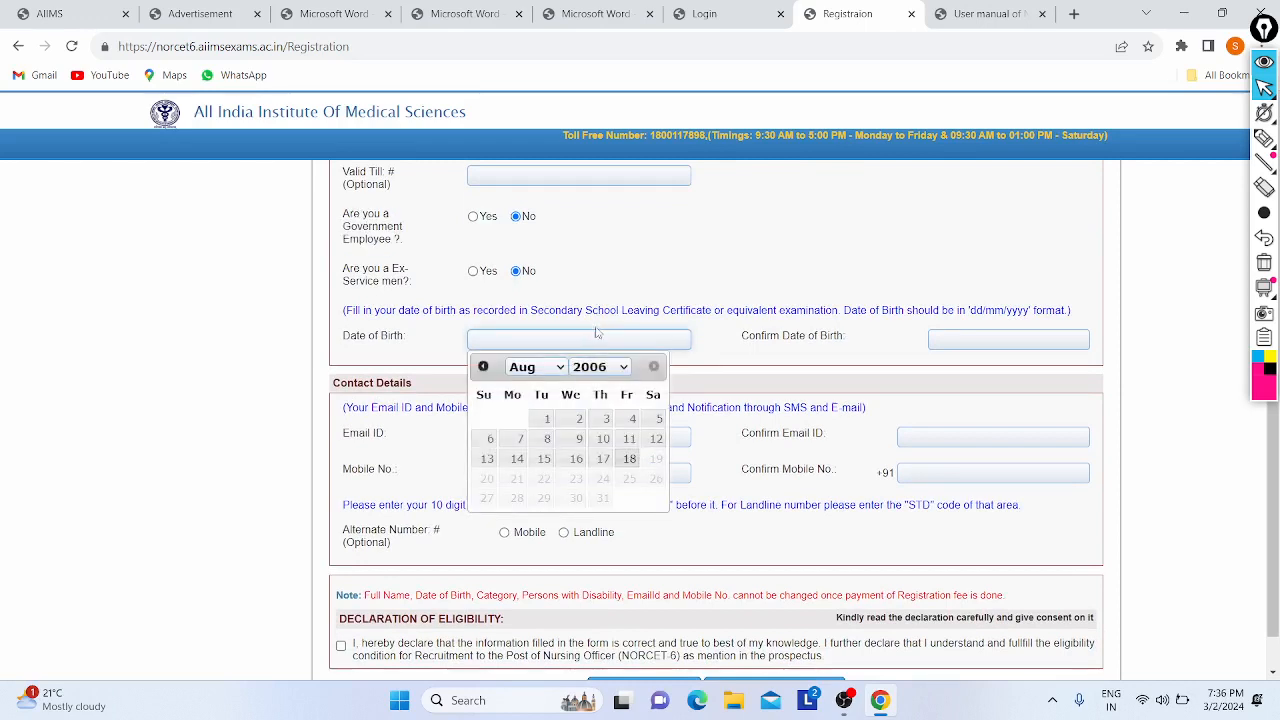
{"action": "left_click", "coordinate": [594, 369]}
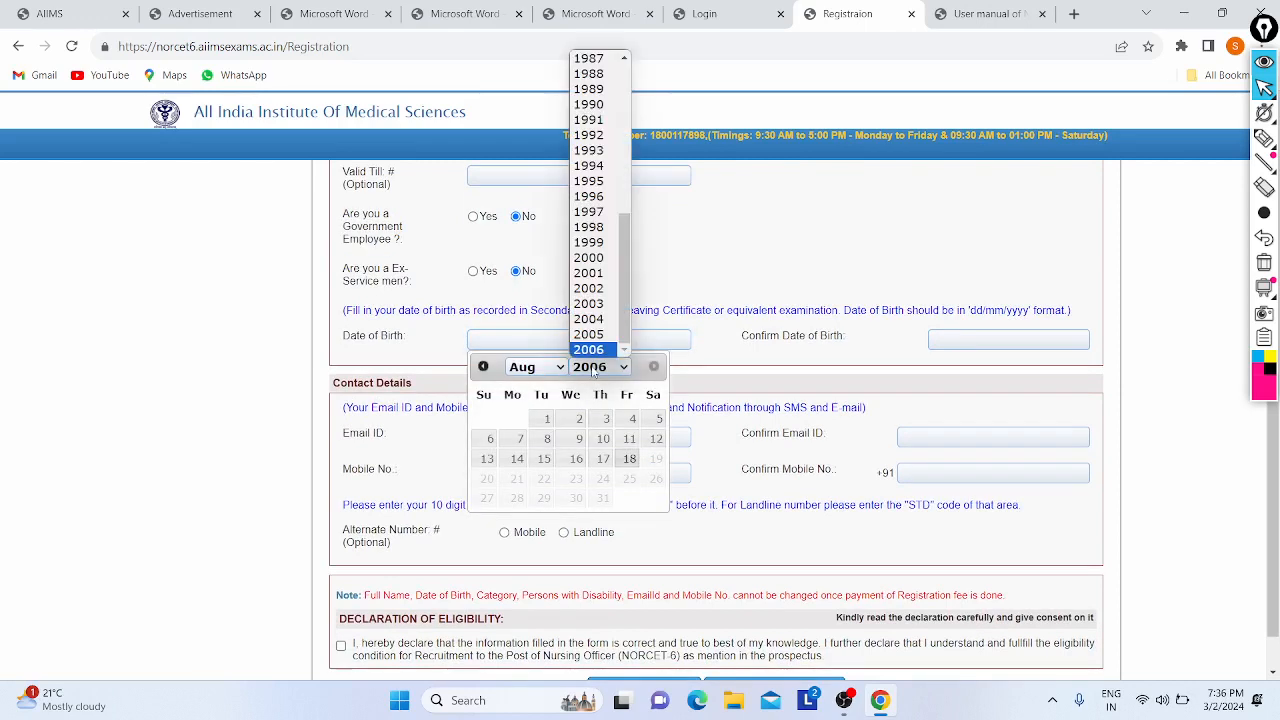
{"action": "left_click", "coordinate": [598, 274]}
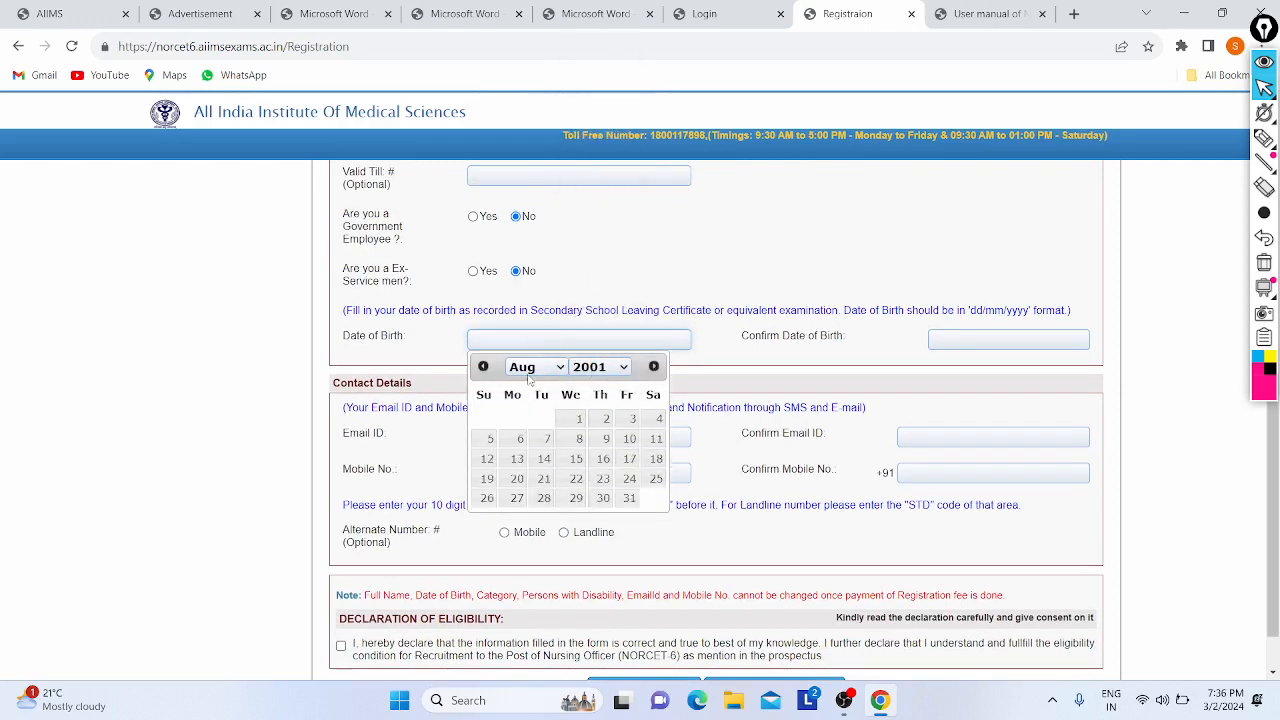
{"action": "left_click", "coordinate": [531, 367]}
{"action": "left_click", "coordinate": [520, 523]}
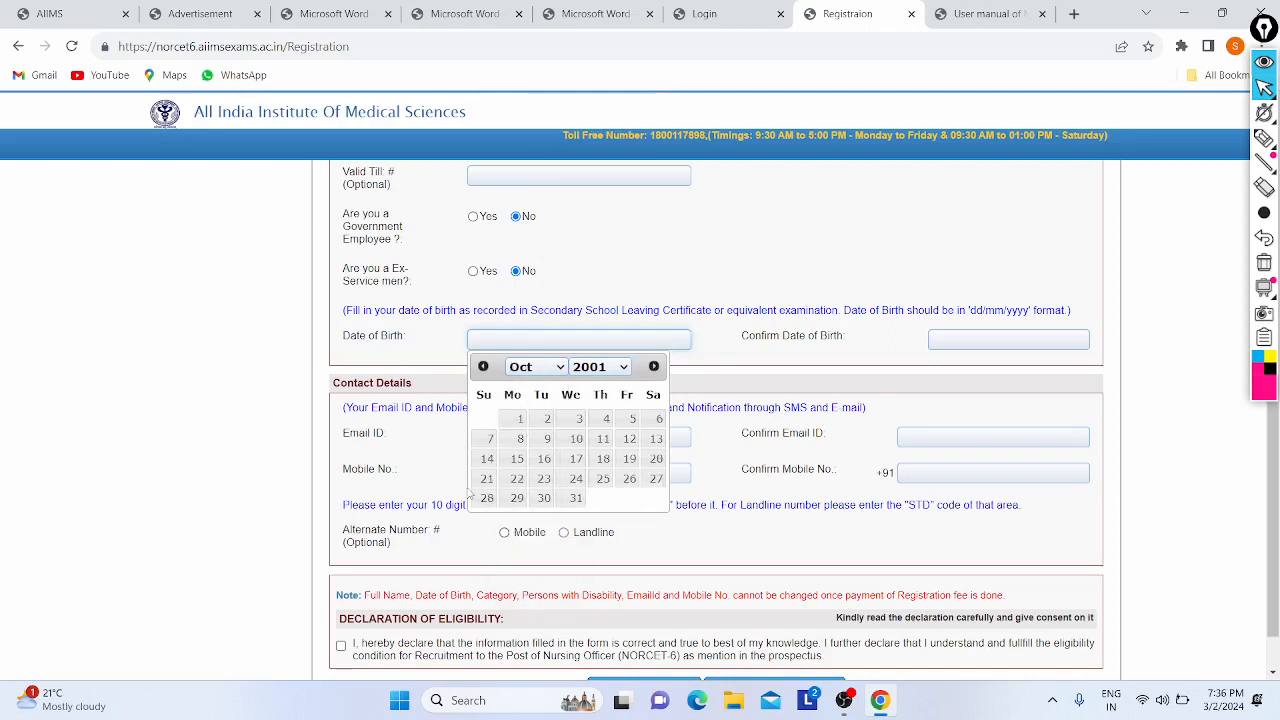
{"action": "left_click", "coordinate": [480, 500]}
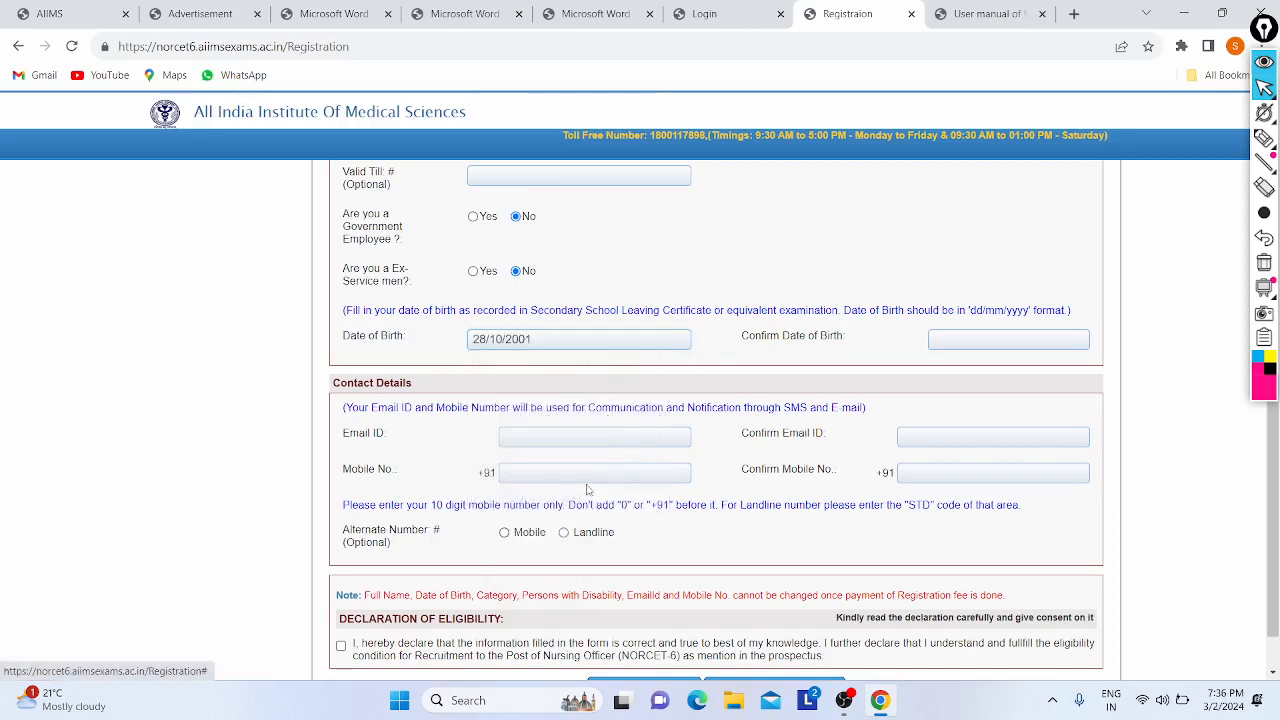
{"action": "left_click", "coordinate": [970, 339]}
{"action": "left_click", "coordinate": [1057, 370]}
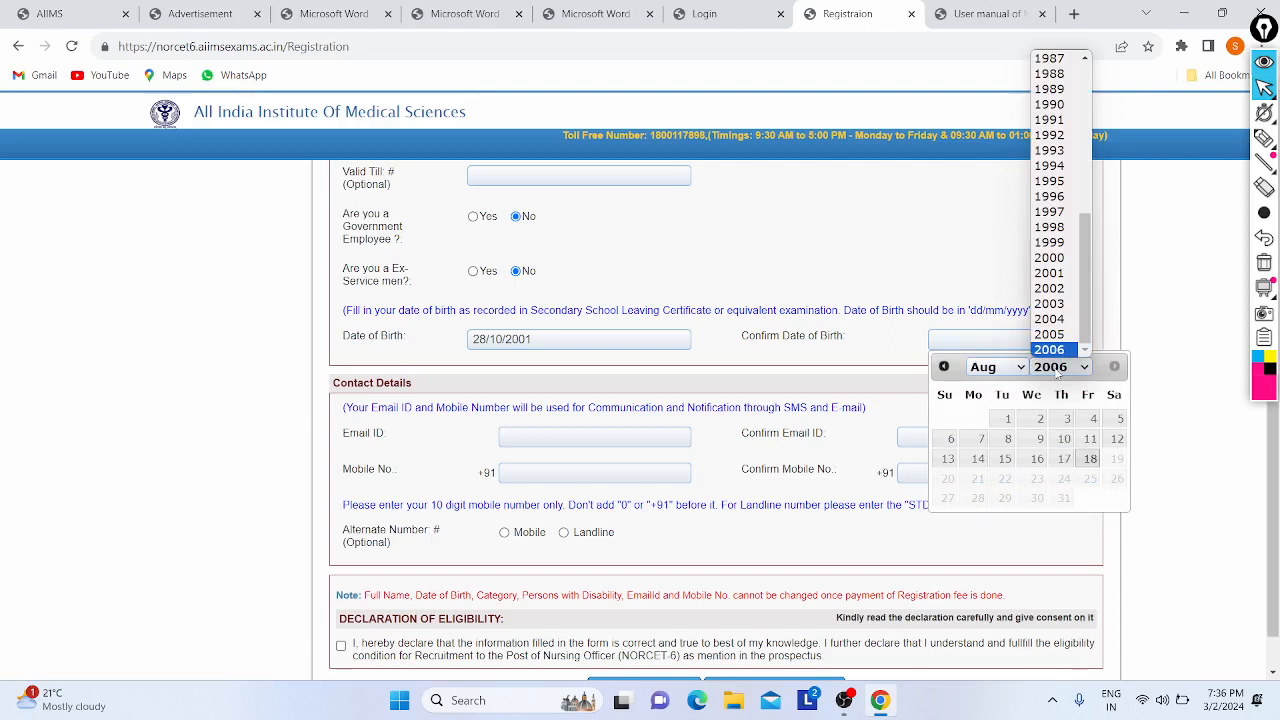
{"action": "left_click", "coordinate": [1049, 273]}
{"action": "left_click", "coordinate": [1000, 368]}
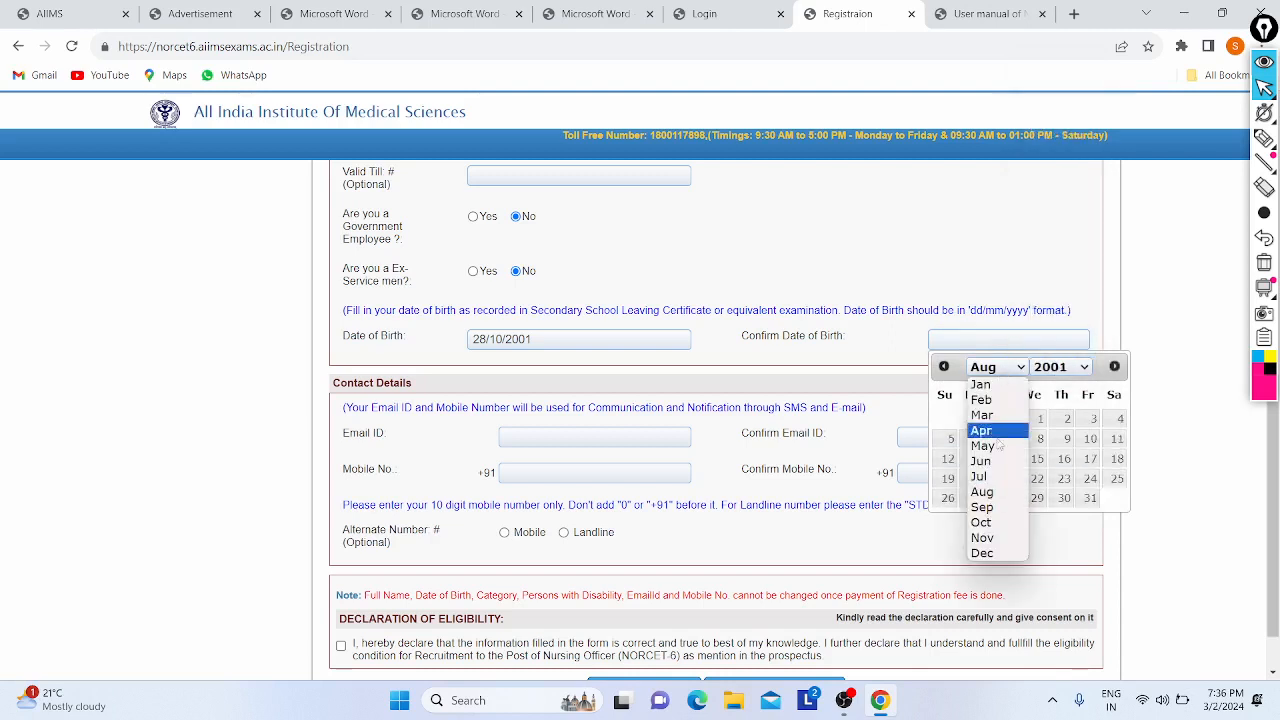
{"action": "left_click", "coordinate": [982, 523]}
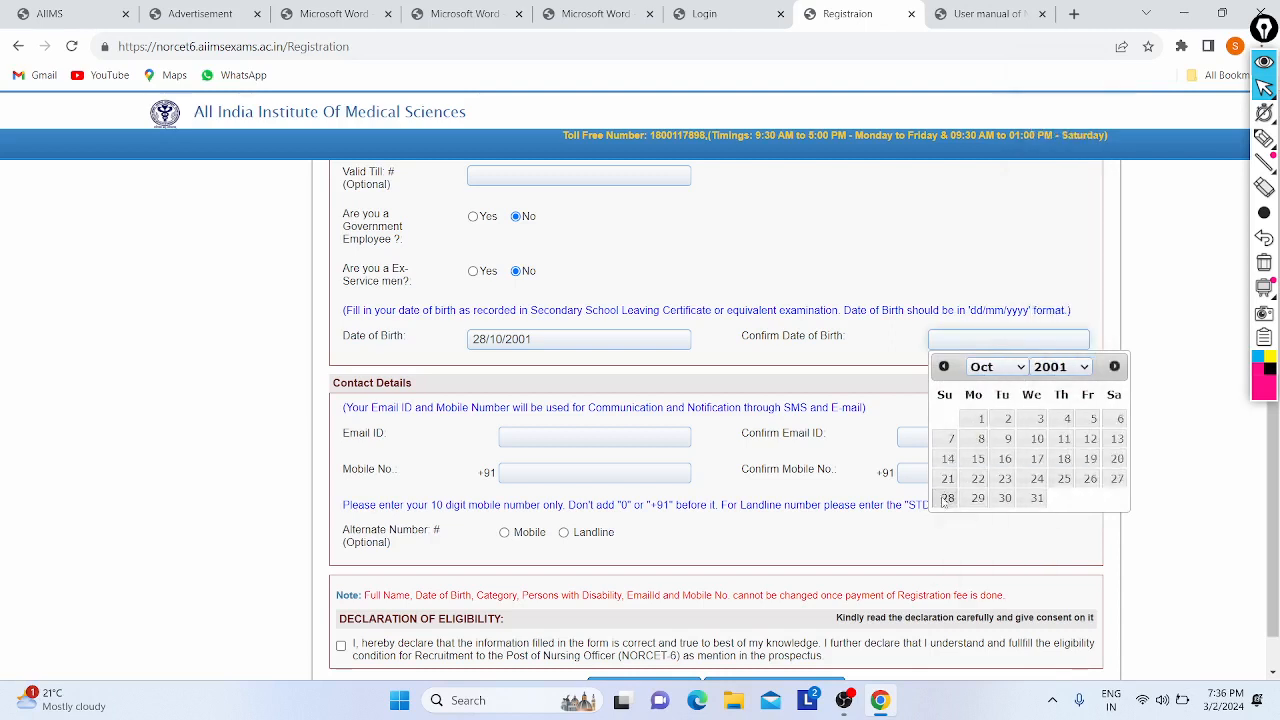
{"action": "left_click", "coordinate": [947, 498]}
{"action": "scroll", "coordinate": [722, 372], "scroll_direction": "down", "scroll_amount": 1}
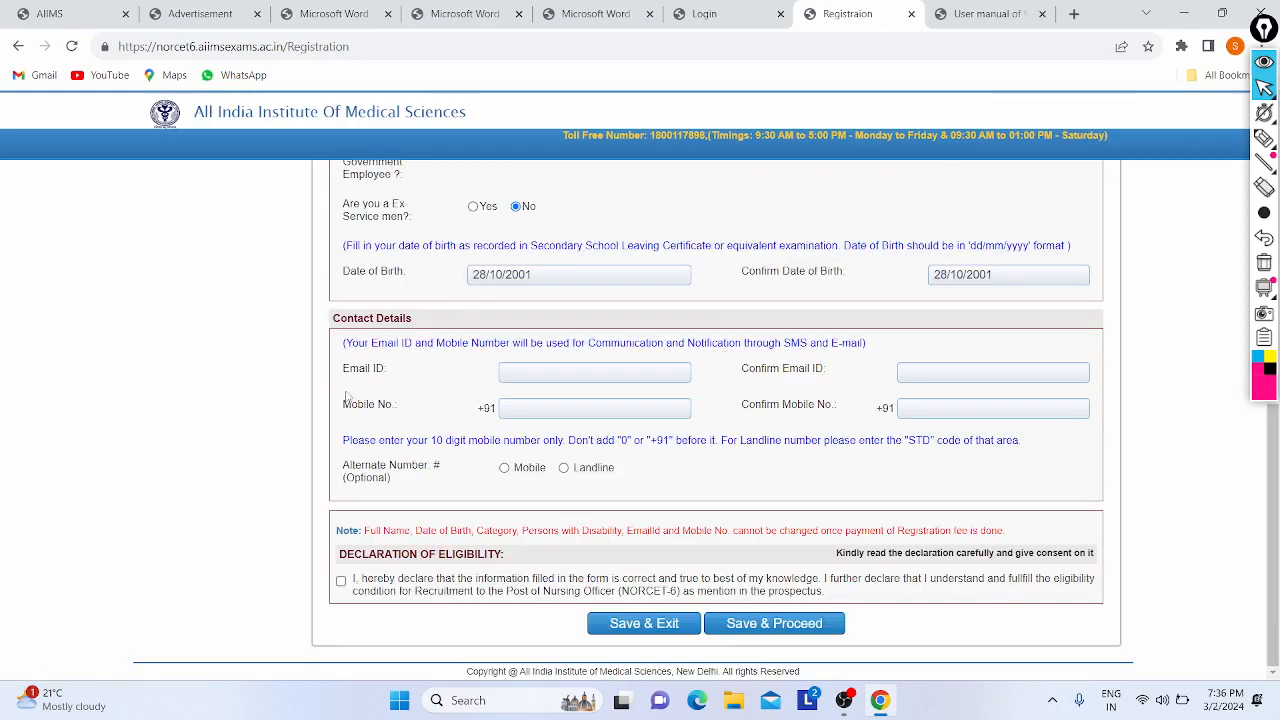
- Fill the e-mail ID, mobile number and confirming mobile number from Chrome's saved contact details
{"action": "left_click", "coordinate": [519, 366]}
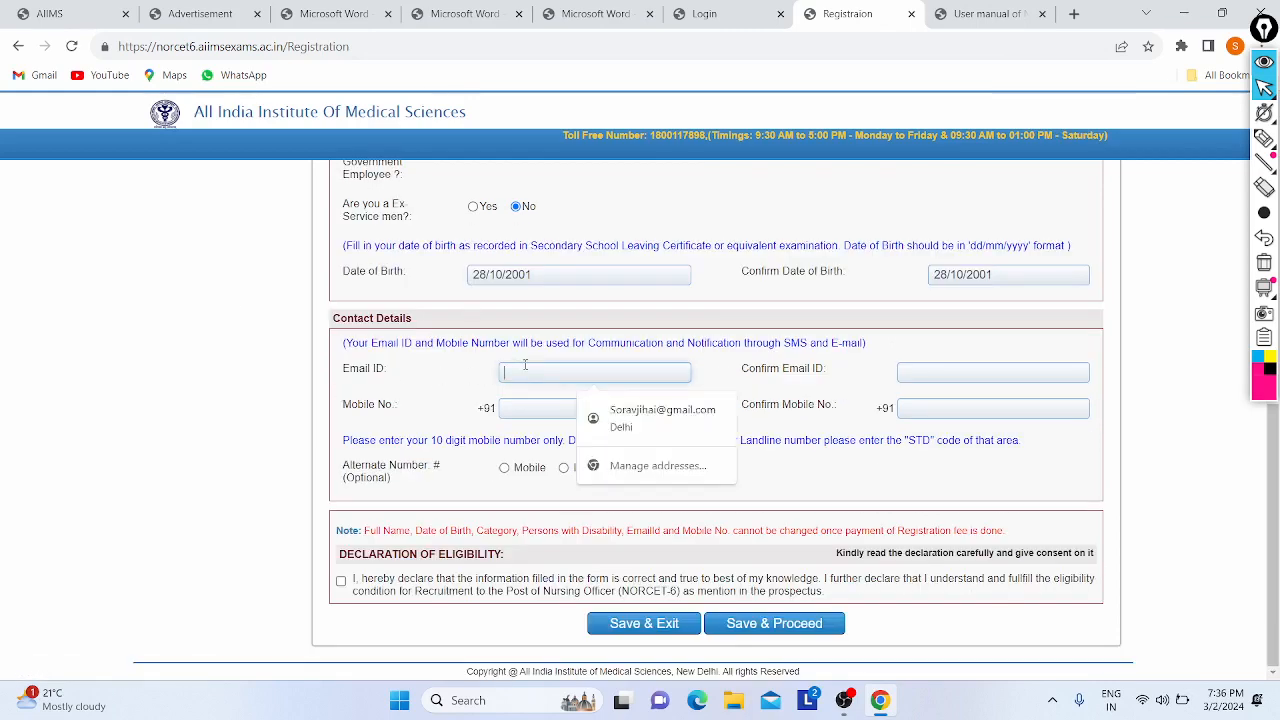
{"action": "left_click", "coordinate": [684, 433]}
{"action": "left_click", "coordinate": [923, 403]}
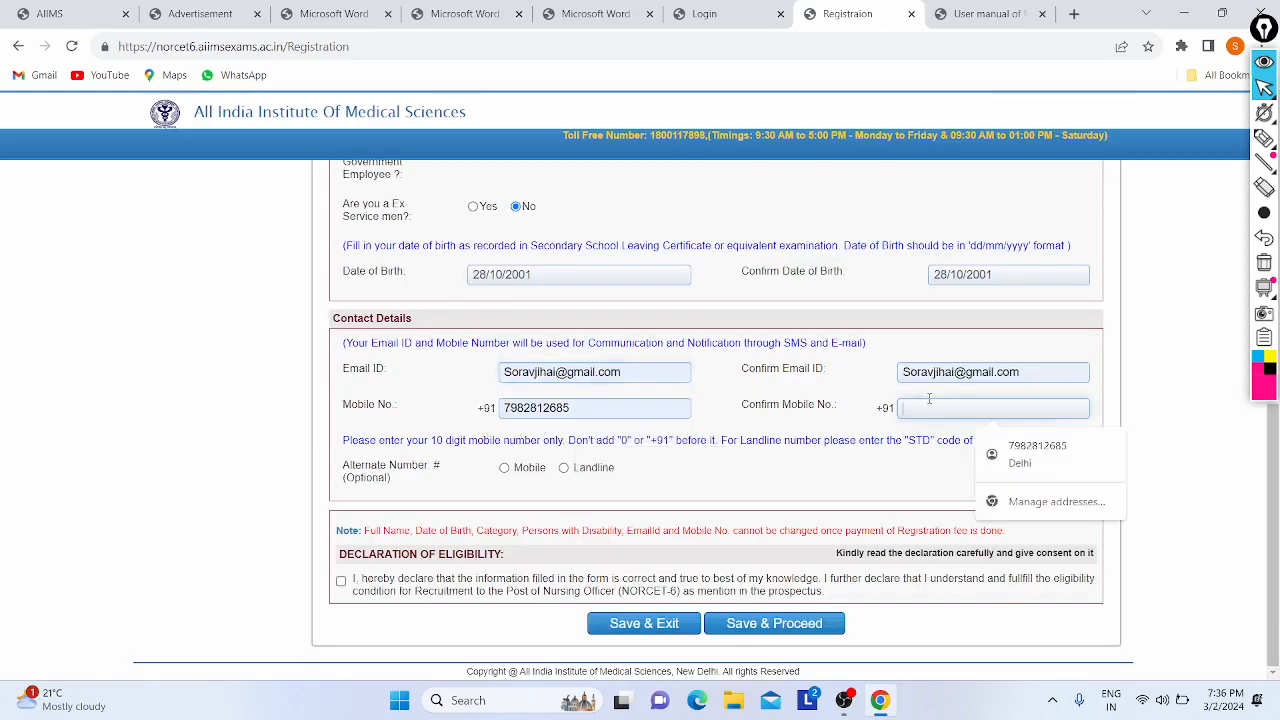
{"action": "left_click", "coordinate": [1062, 458]}
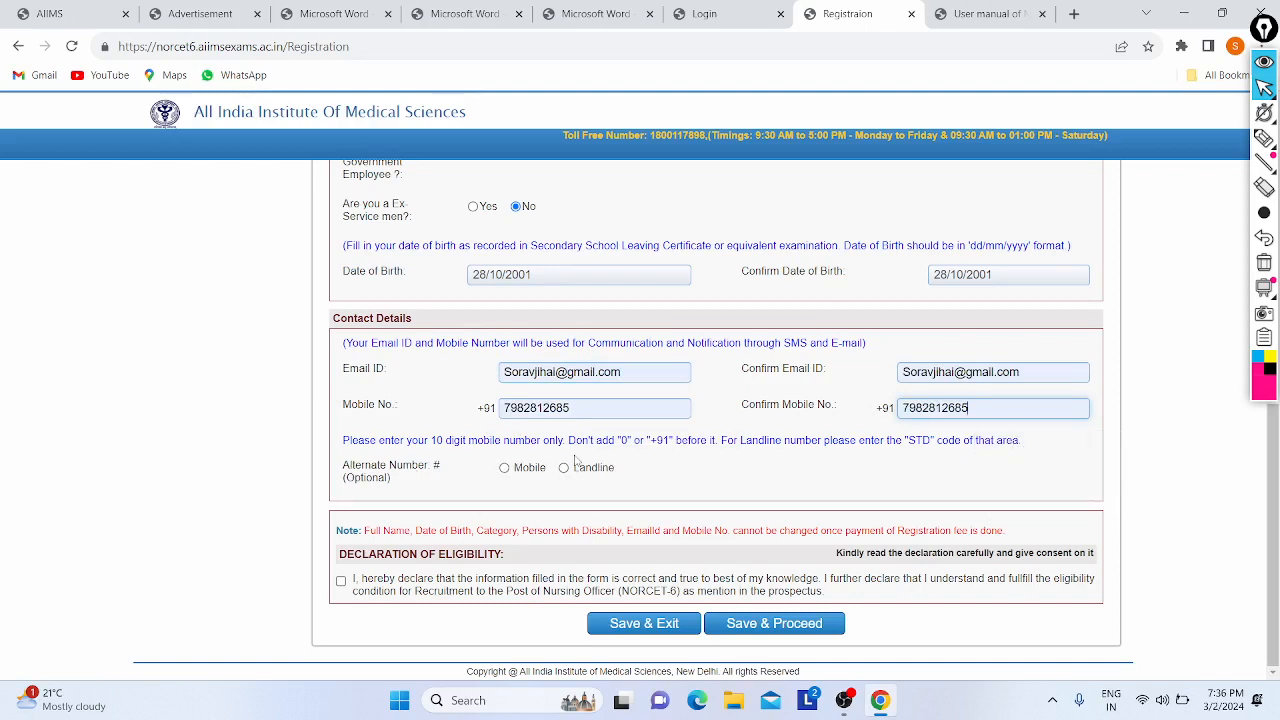
{"action": "left_click_drag", "start_coordinate": [418, 467], "coordinate": [453, 475]}
{"action": "scroll", "coordinate": [453, 475], "scroll_direction": "up", "scroll_amount": 4}
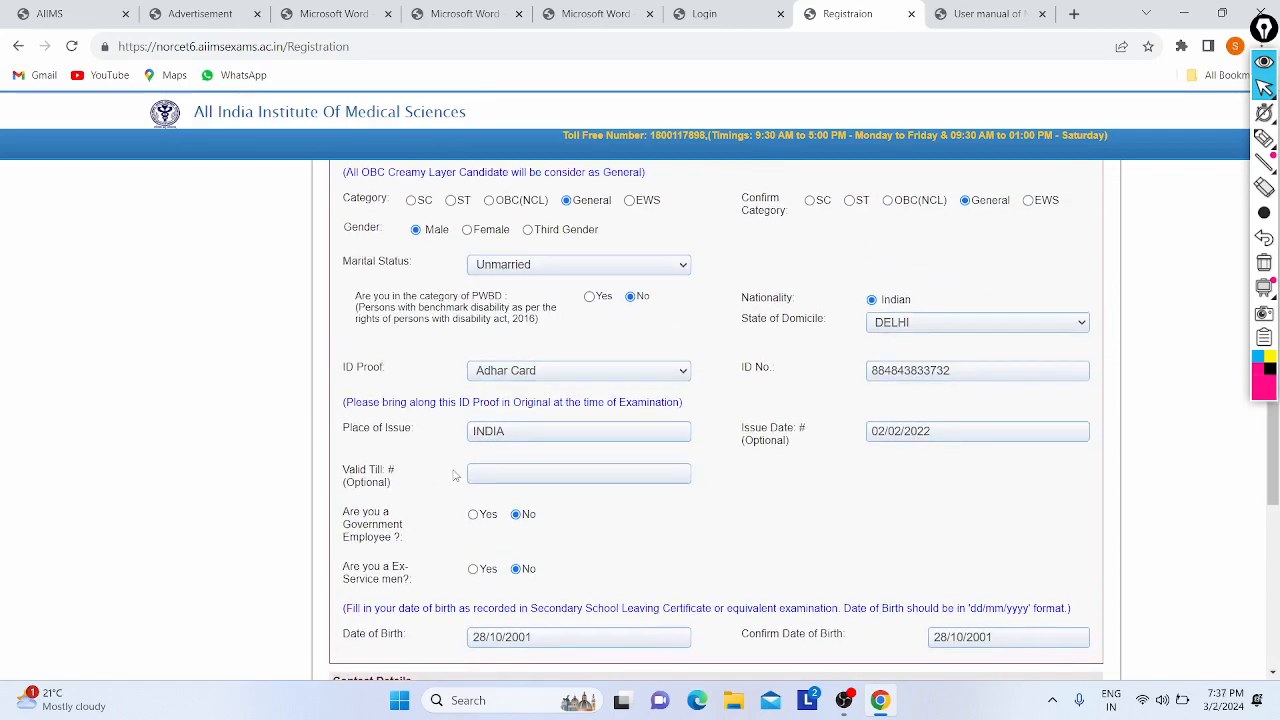
{"action": "scroll", "coordinate": [583, 459], "scroll_direction": "up", "scroll_amount": 2}
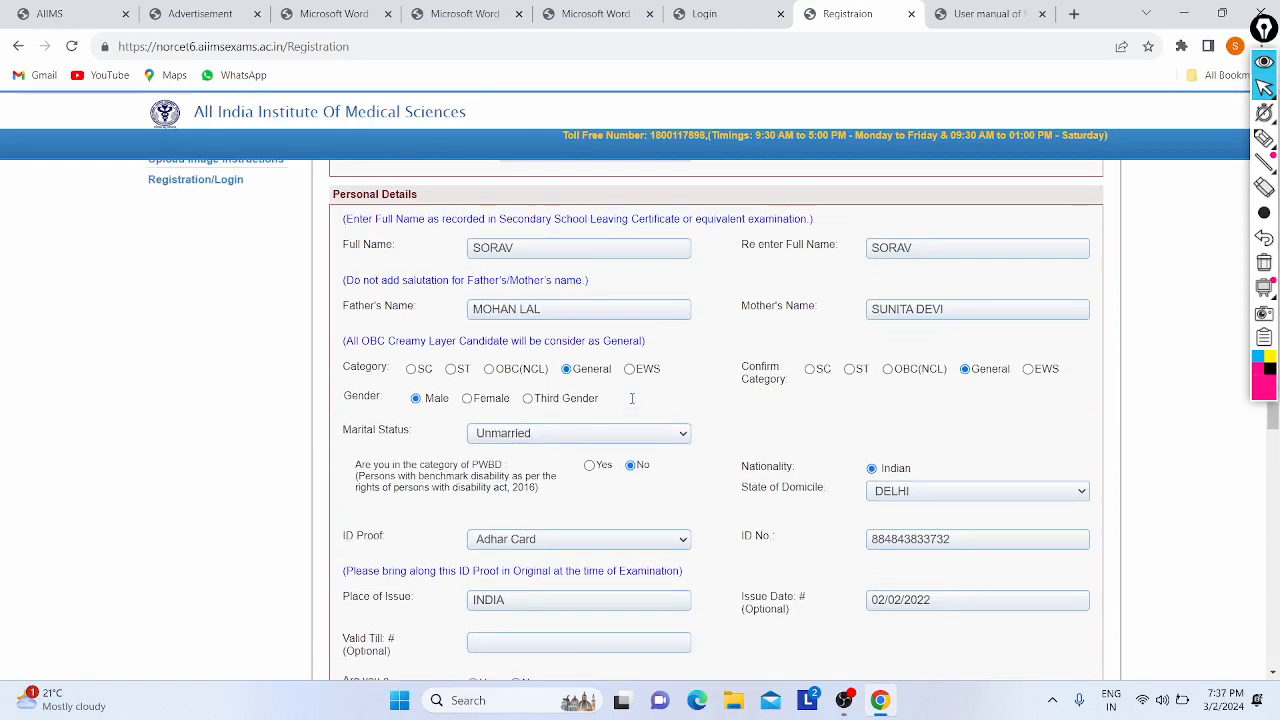
{"action": "scroll", "coordinate": [633, 403], "scroll_direction": "down", "scroll_amount": 2}
{"action": "scroll", "coordinate": [706, 434], "scroll_direction": "down", "scroll_amount": 1}
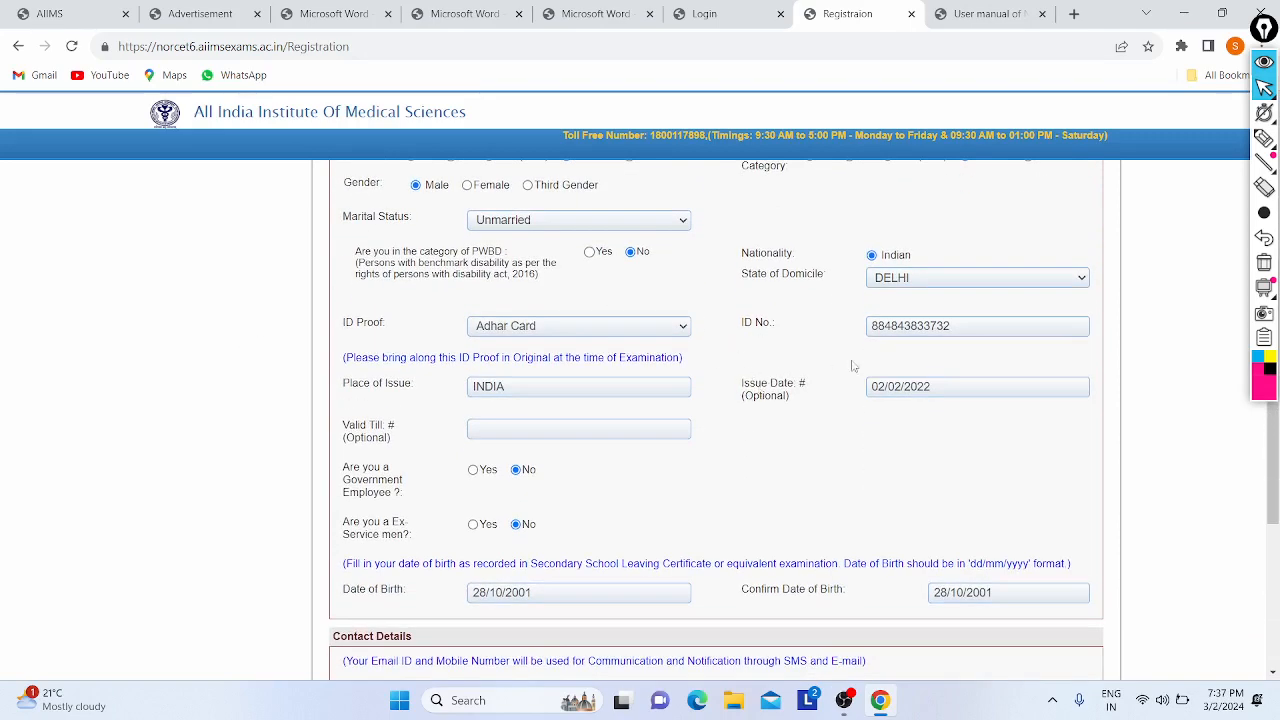
{"action": "left_click_drag", "start_coordinate": [748, 397], "coordinate": [806, 403]}
{"action": "left_click", "coordinate": [997, 379]}
{"action": "scroll", "coordinate": [546, 371], "scroll_direction": "down", "scroll_amount": 3}
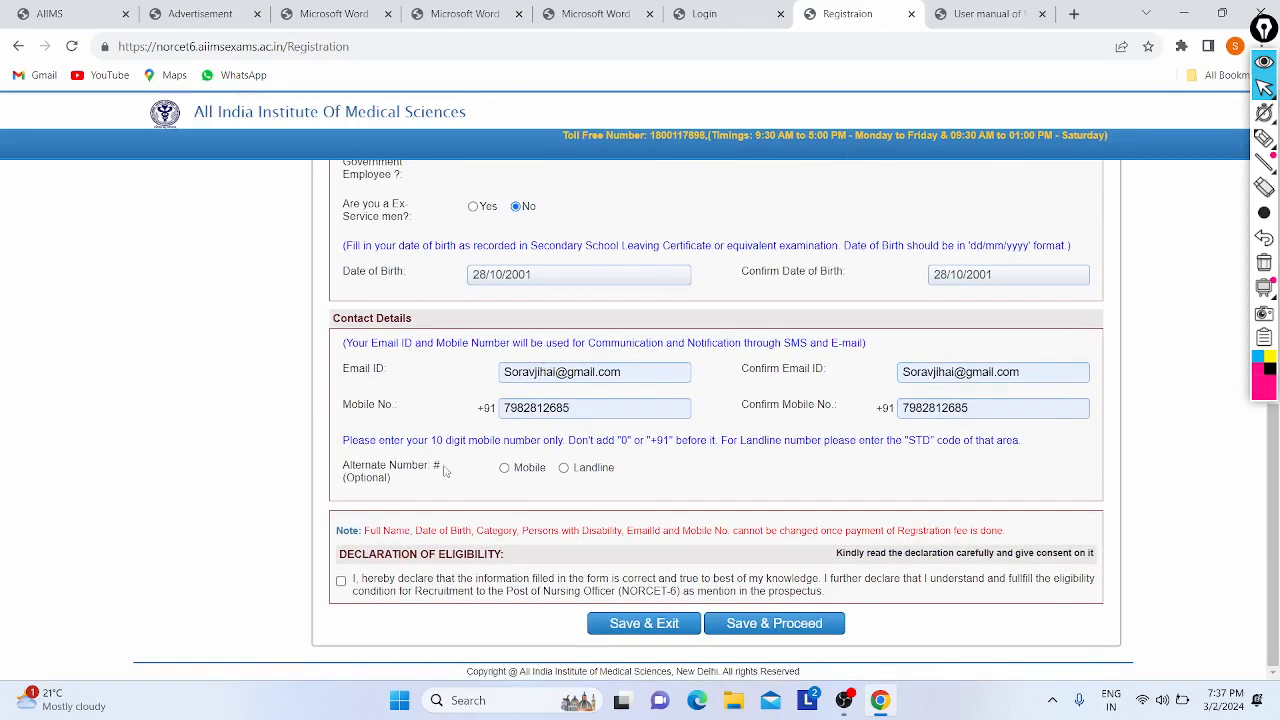
- Accept the eligibility declaration, save step 1 and dismiss the confirmation message
{"action": "left_click", "coordinate": [341, 582]}
{"action": "left_click", "coordinate": [767, 624]}
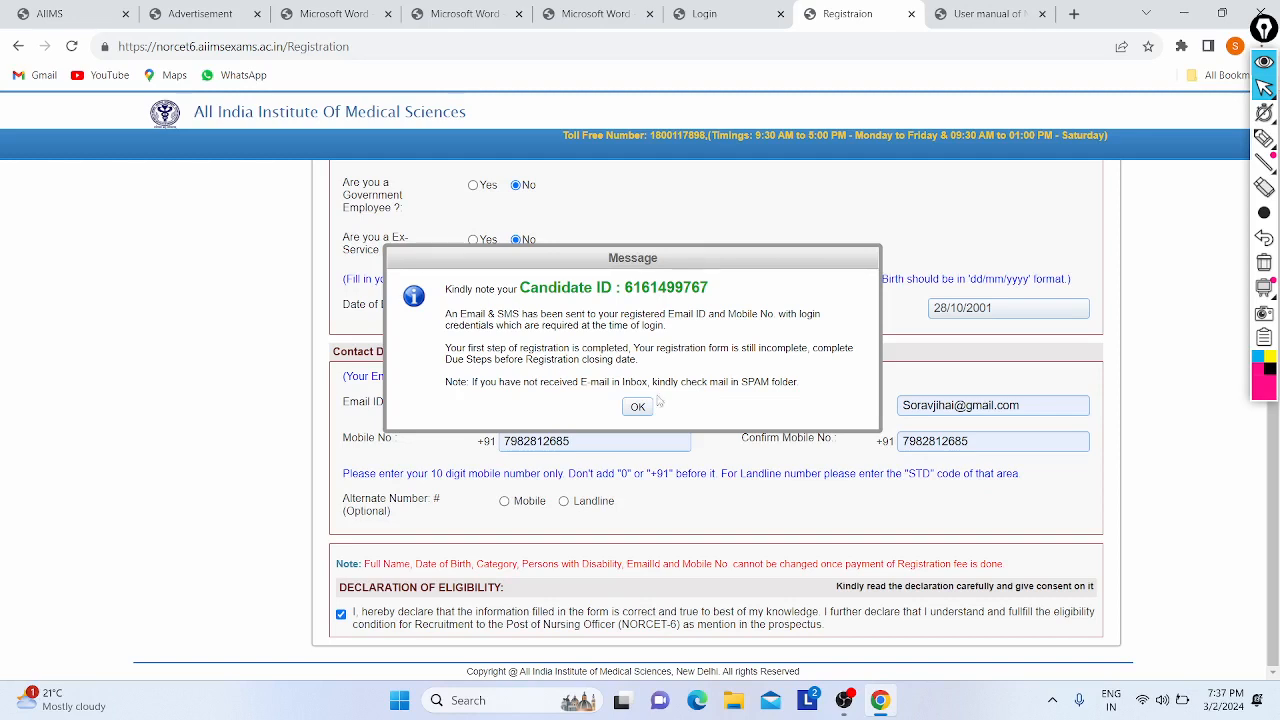
{"action": "left_click", "coordinate": [631, 408]}
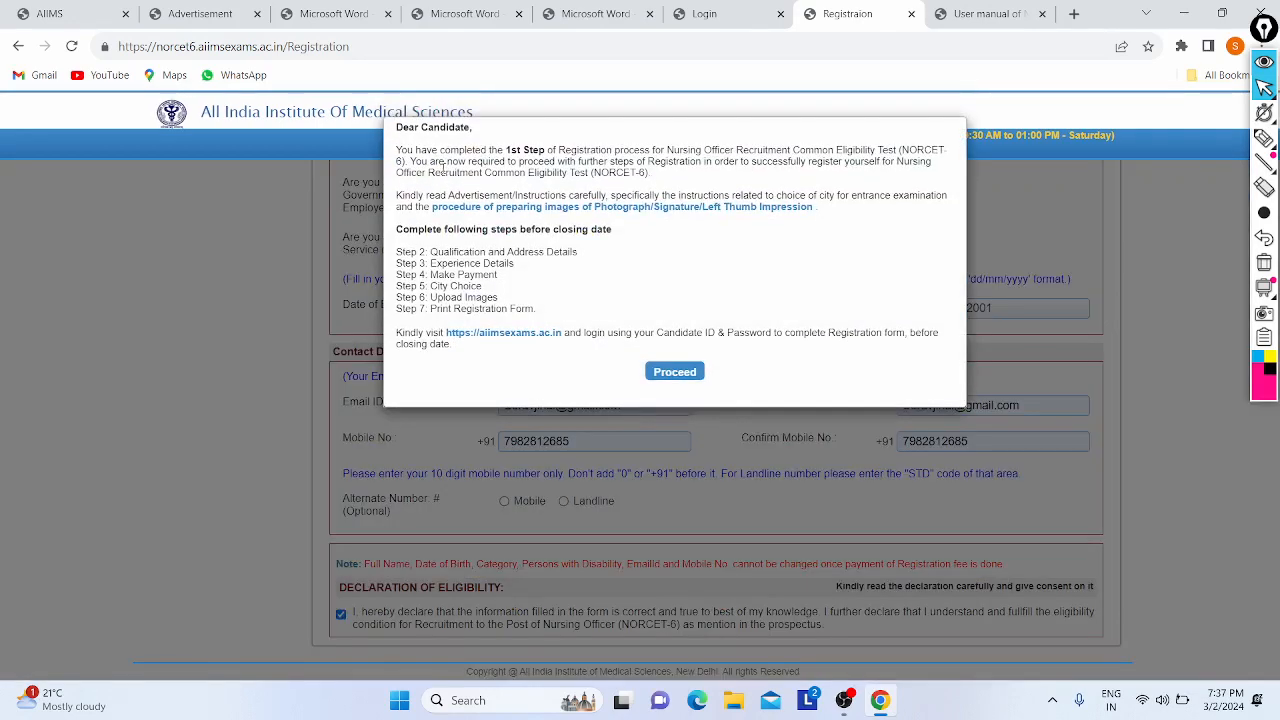
- Read the Dear Candidate steps list and proceed to the Change Password page
{"action": "left_click_drag", "start_coordinate": [398, 147], "coordinate": [711, 152]}
{"action": "left_click", "coordinate": [711, 152]}
{"action": "left_click_drag", "start_coordinate": [430, 262], "coordinate": [509, 296]}
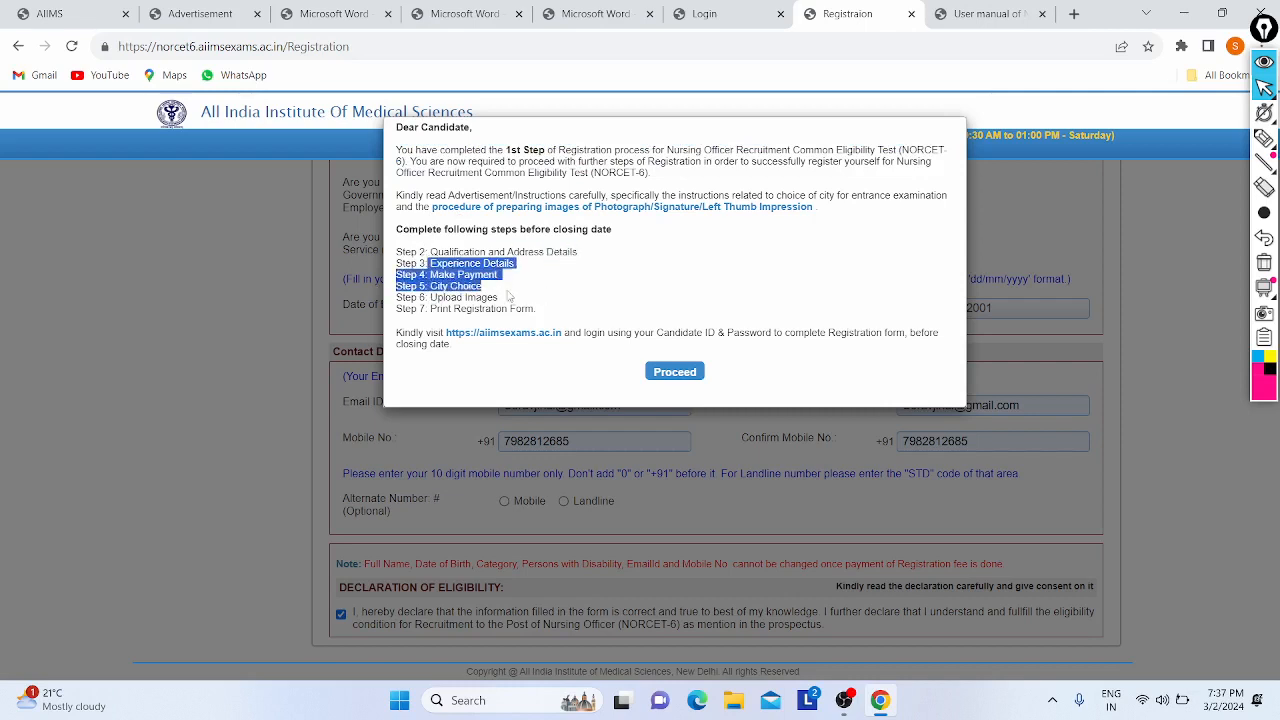
{"action": "left_click", "coordinate": [509, 296]}
{"action": "left_click_drag", "start_coordinate": [431, 297], "coordinate": [586, 309]}
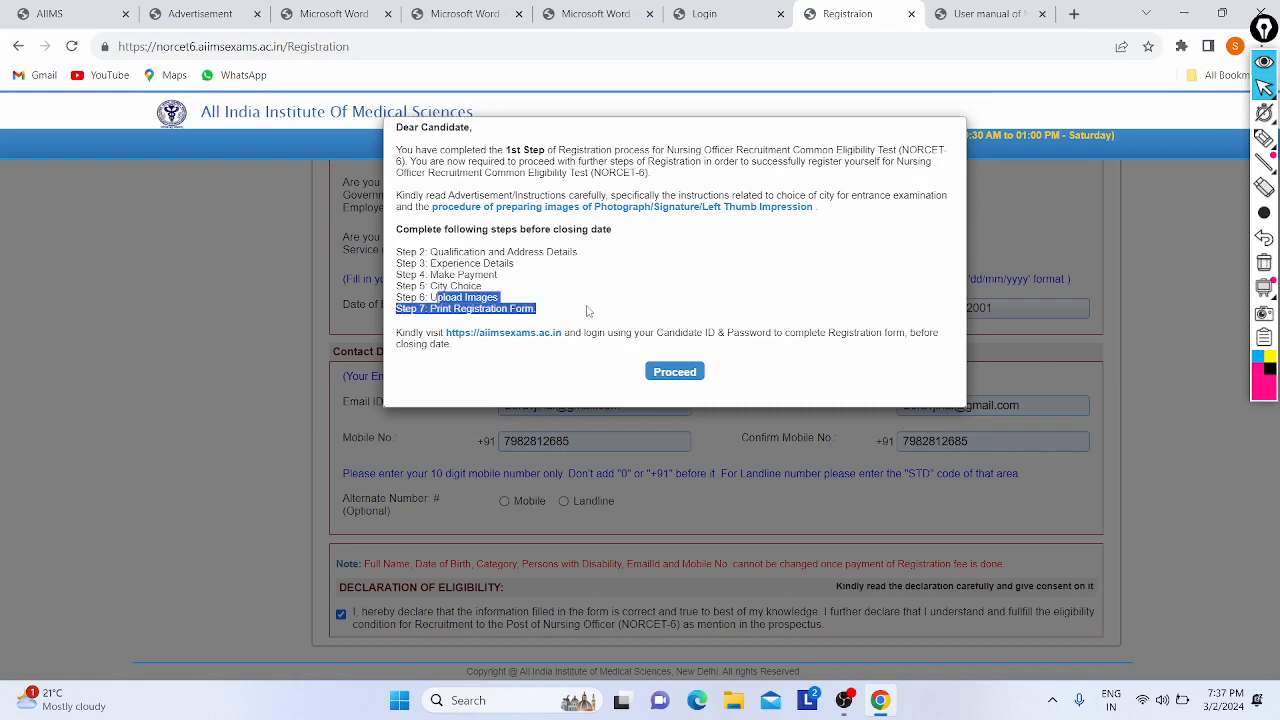
{"action": "left_click", "coordinate": [806, 309]}
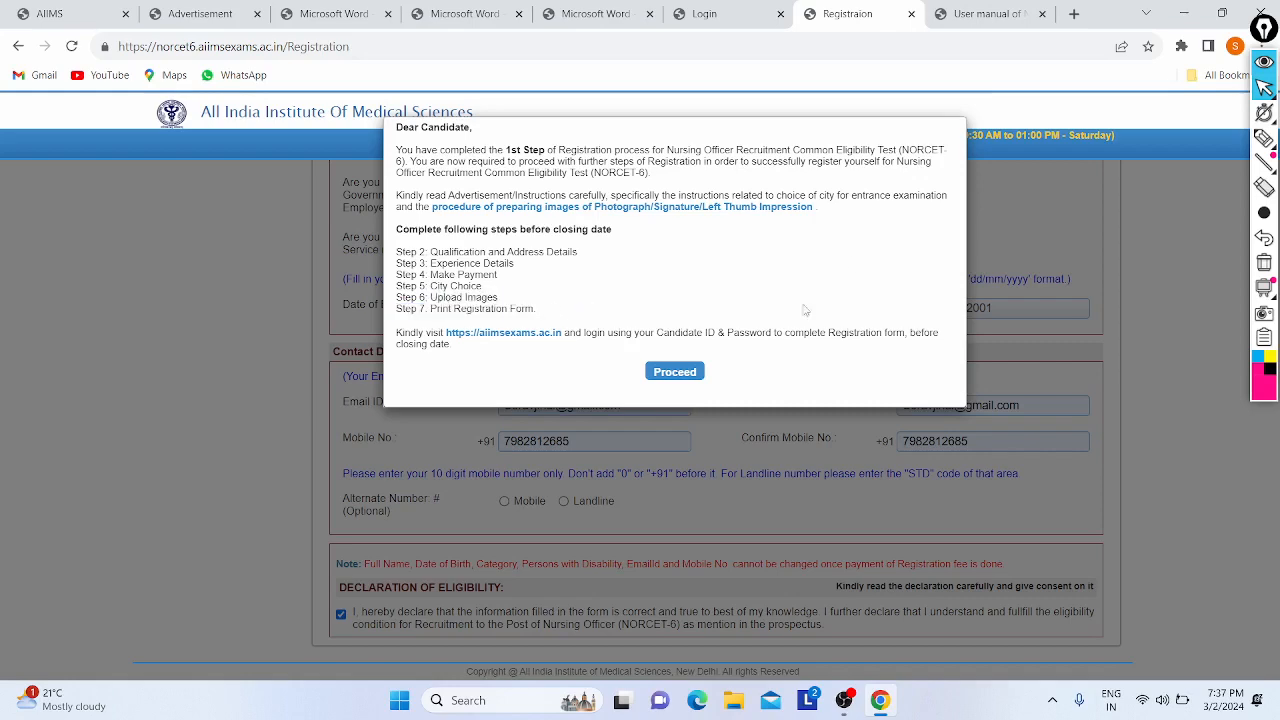
{"action": "left_click", "coordinate": [696, 378]}
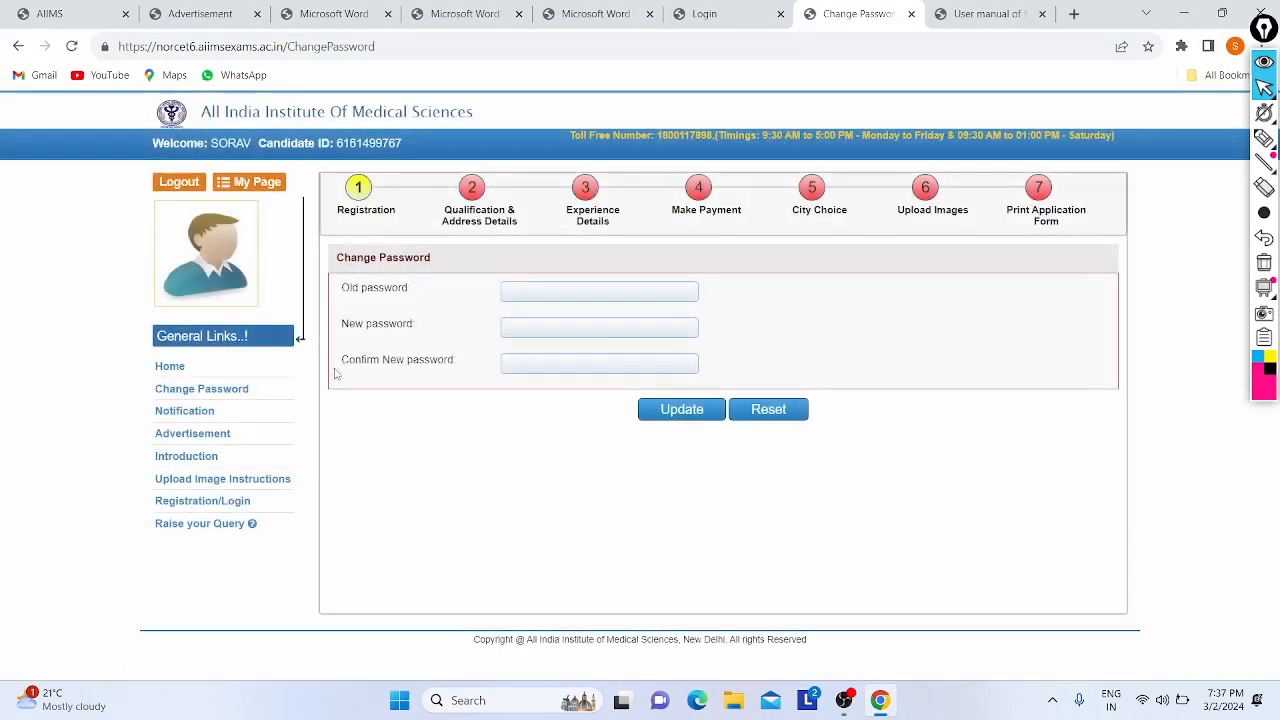
- Enter the current account password and the new password
{"action": "left_click", "coordinate": [535, 295]}
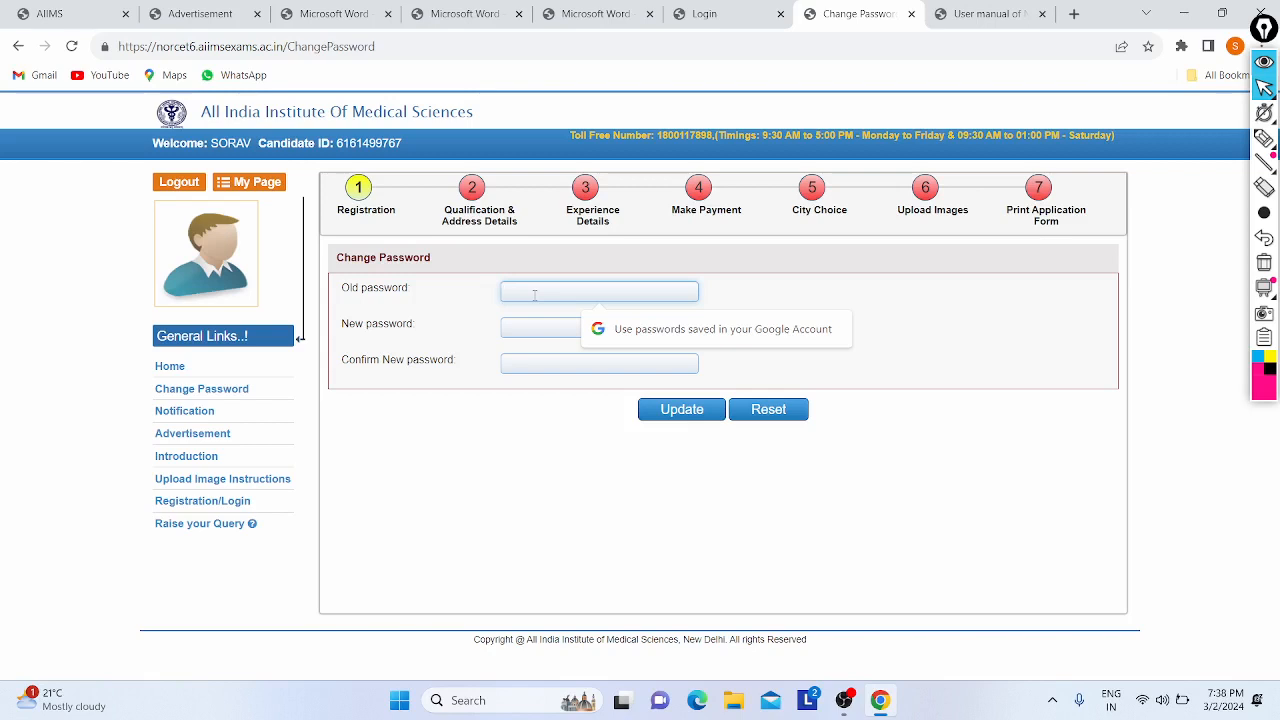
{"action": "key", "text": "Caps_Lock"}
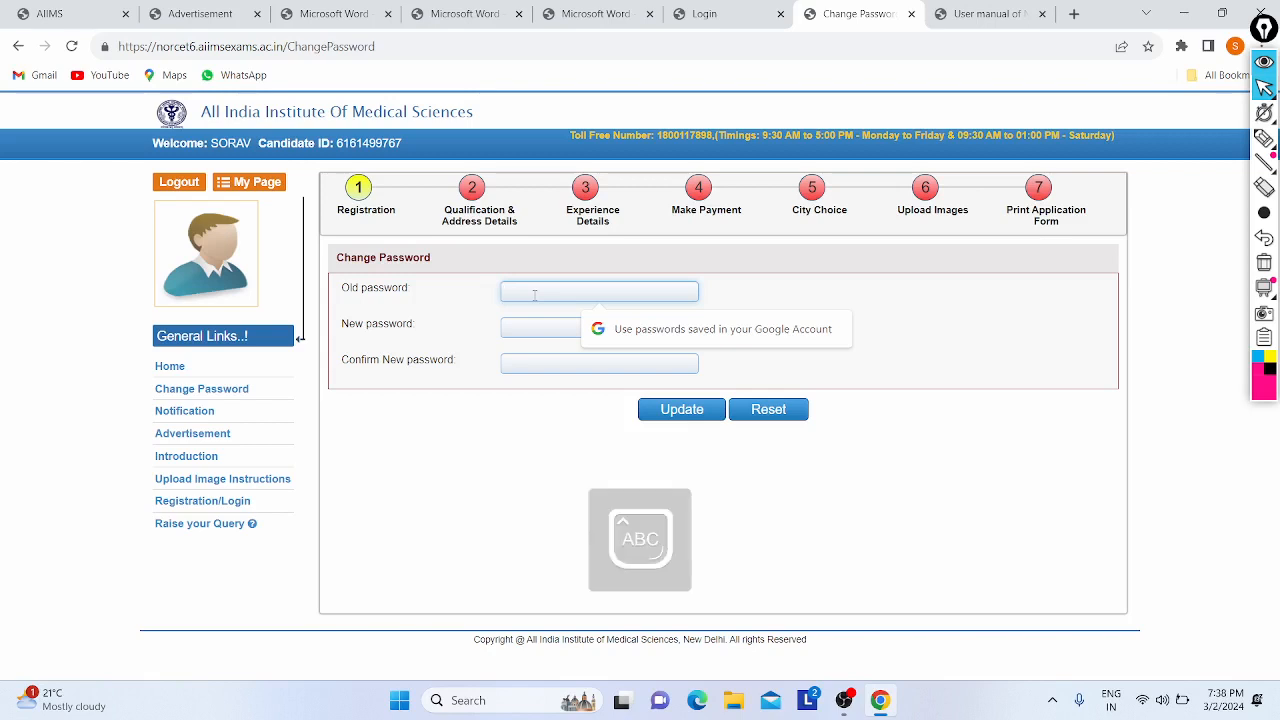
{"action": "type", "text": "••"}
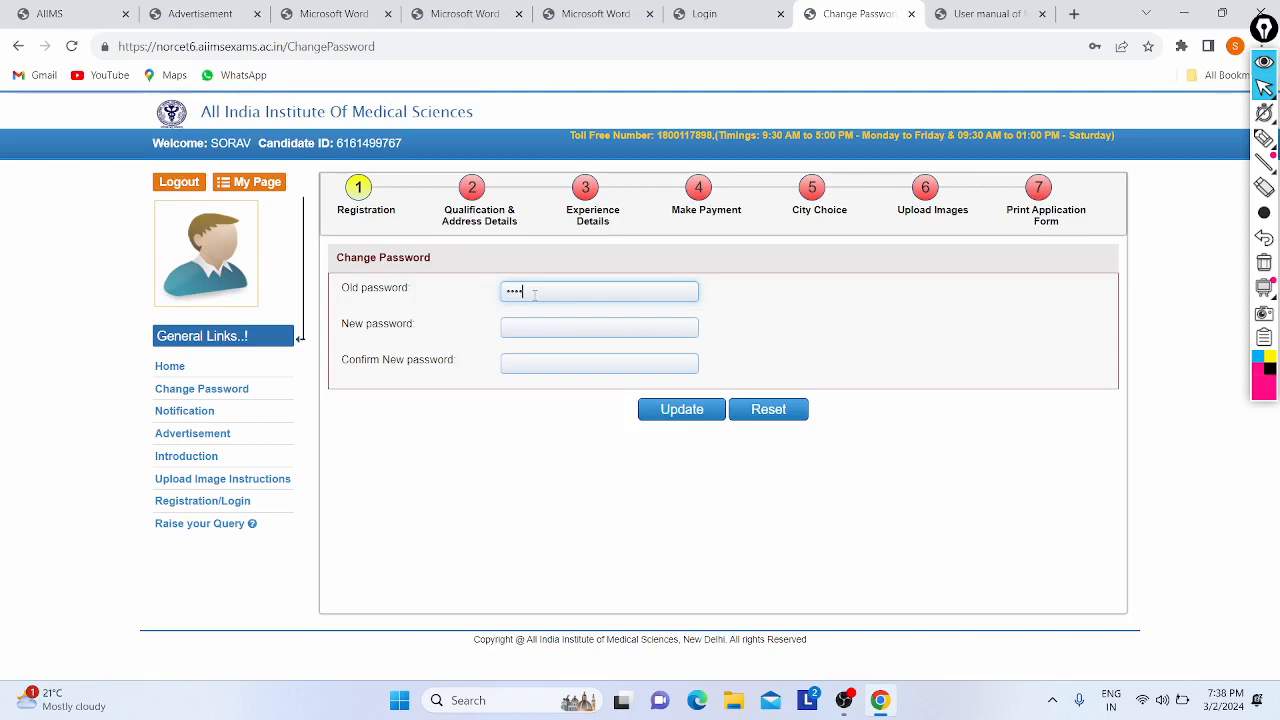
{"action": "type", "text": "••"}
{"action": "key", "text": "Caps_Lock"}
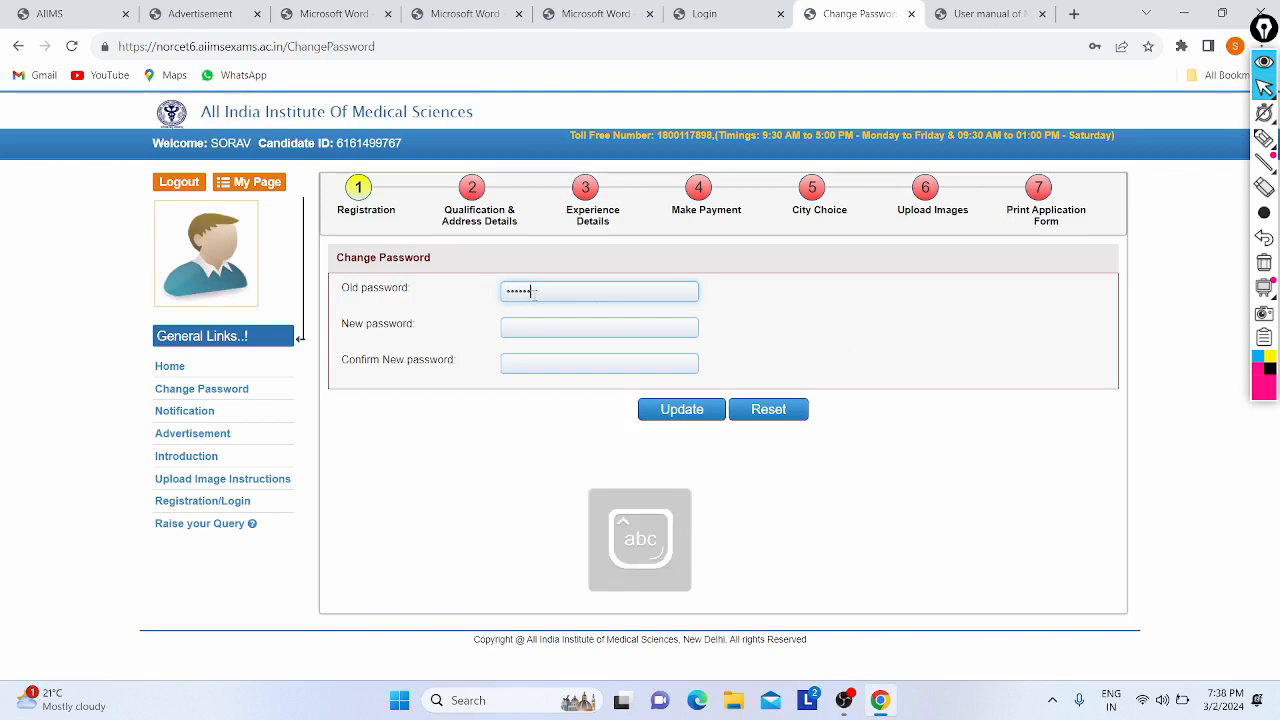
{"action": "left_click", "coordinate": [546, 324]}
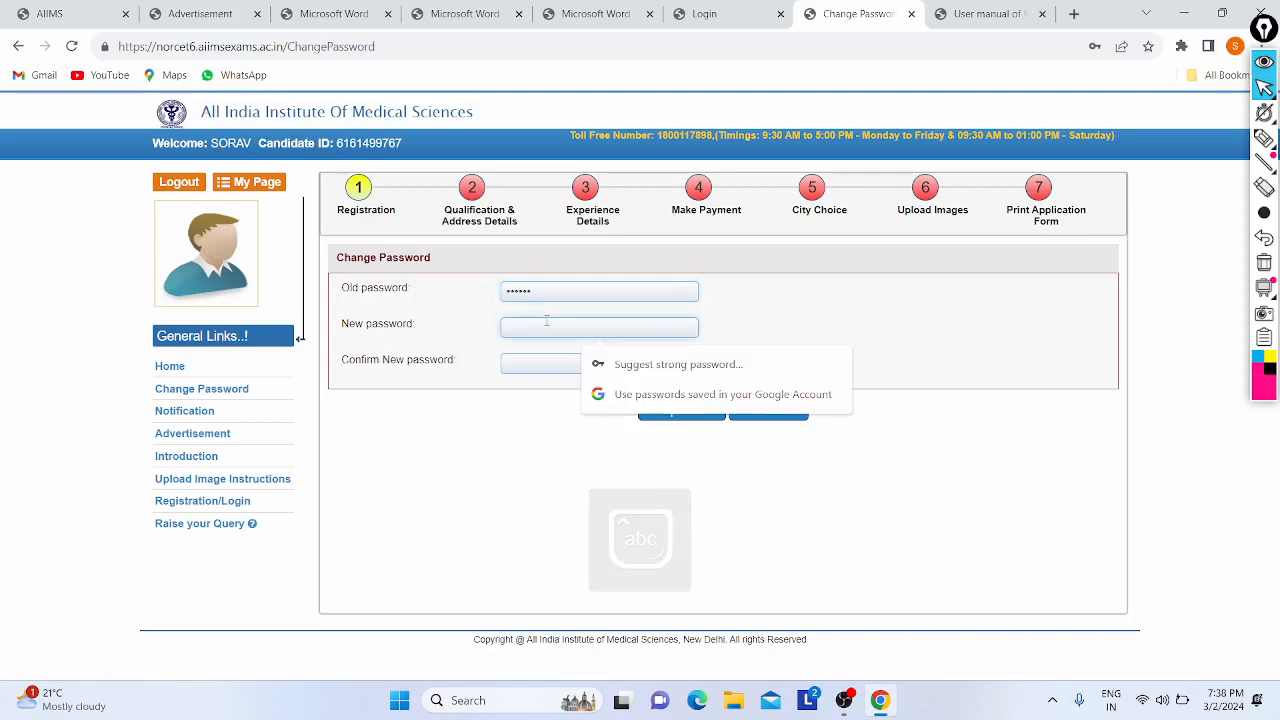
{"action": "key", "text": "Caps_Lock"}
{"action": "type", "text": "•"}
{"action": "key", "text": "Caps_Lock"}
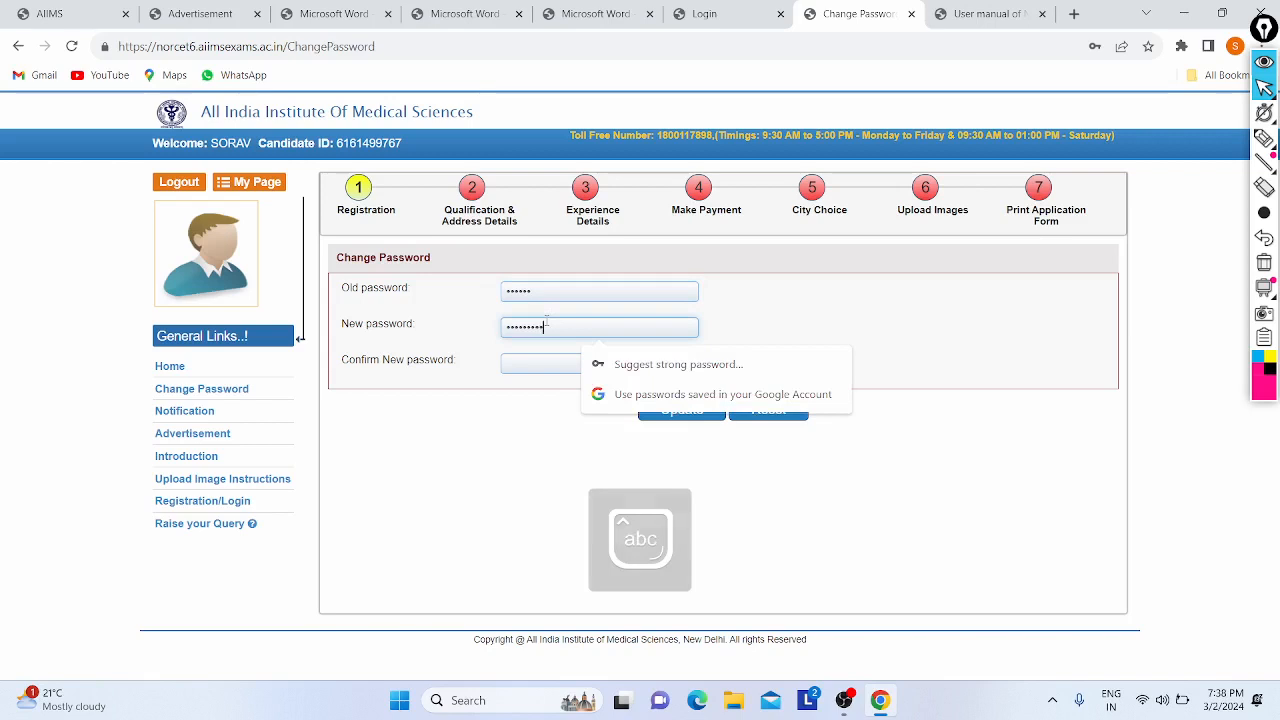
{"action": "type", "text": "••"}
- Confirm the new password, submit the change, and save it in Chrome
{"action": "left_click", "coordinate": [527, 361]}
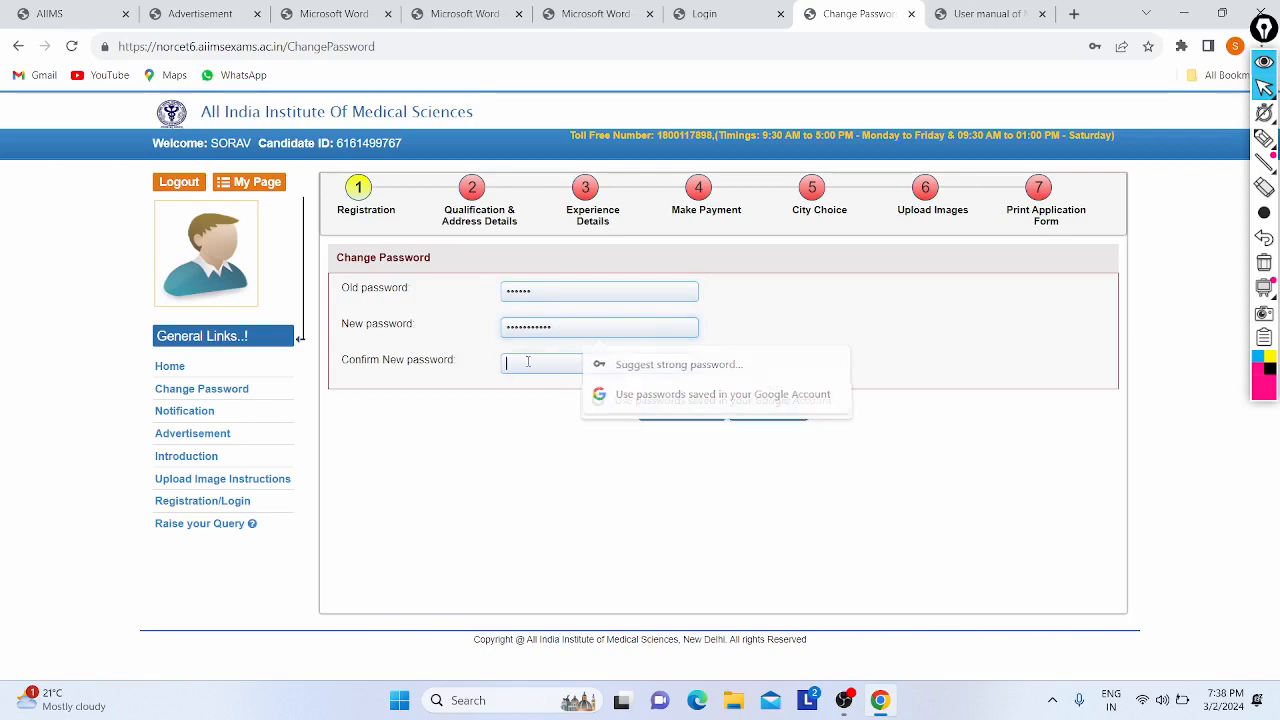
{"action": "key", "text": "Caps_Lock"}
{"action": "type", "text": "•"}
{"action": "key", "text": "Caps_Lock"}
{"action": "type", "text": "•"}
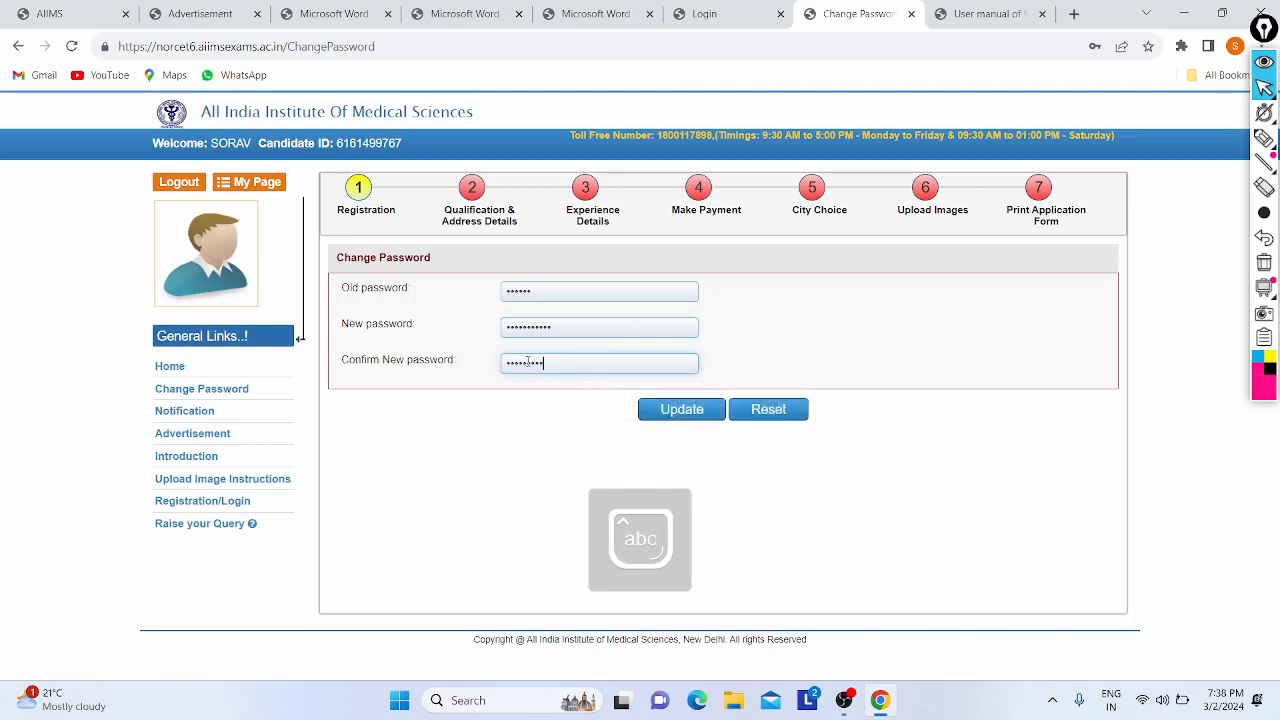
{"action": "type", "text": "••"}
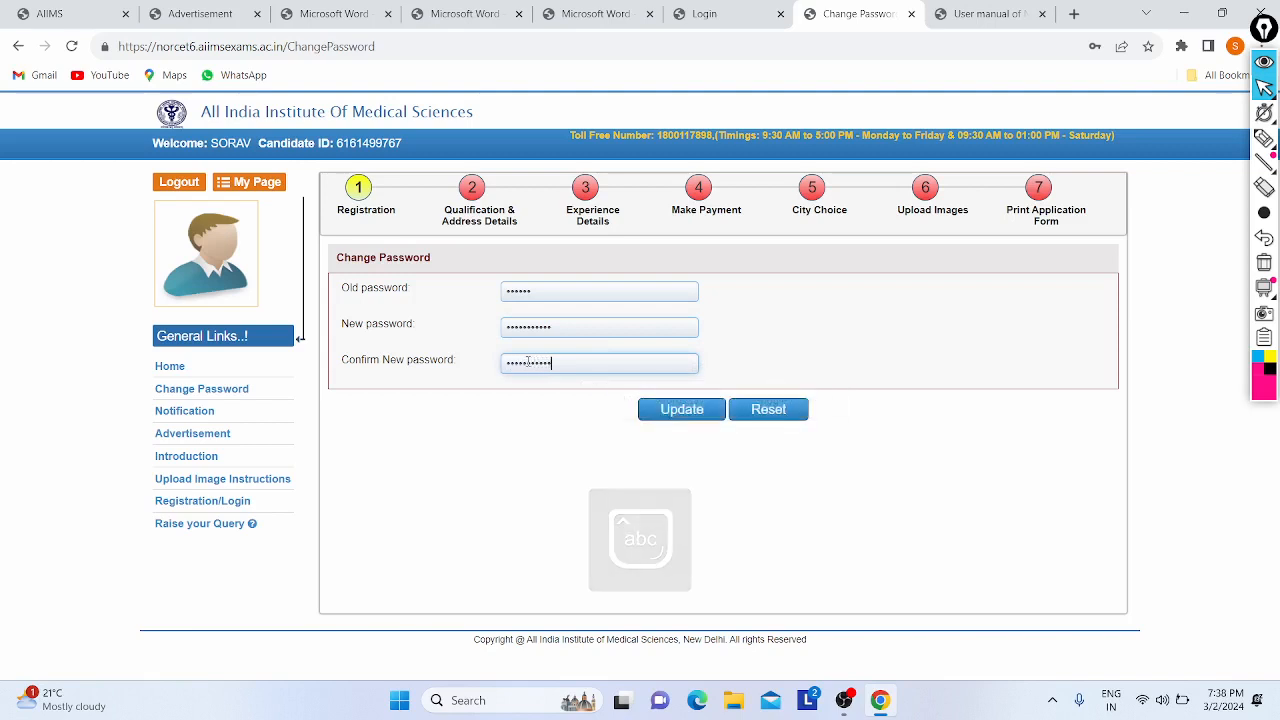
{"action": "left_click", "coordinate": [680, 411]}
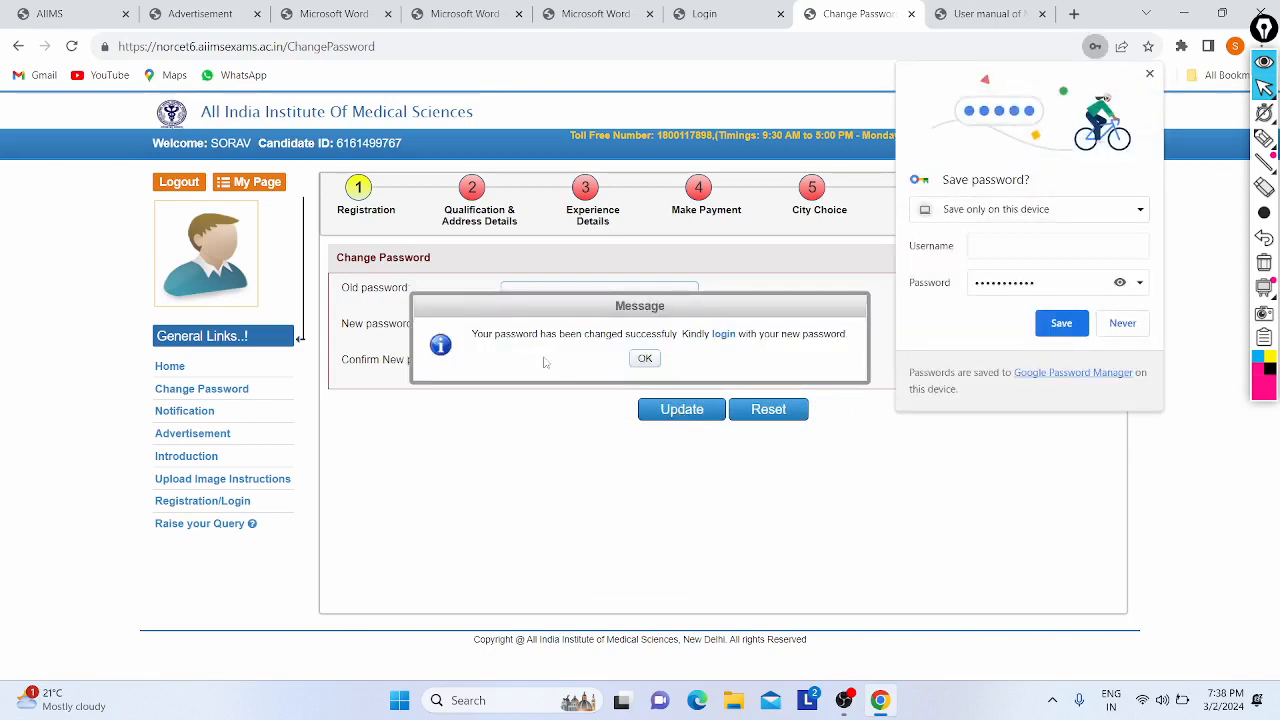
{"action": "left_click", "coordinate": [1061, 323]}
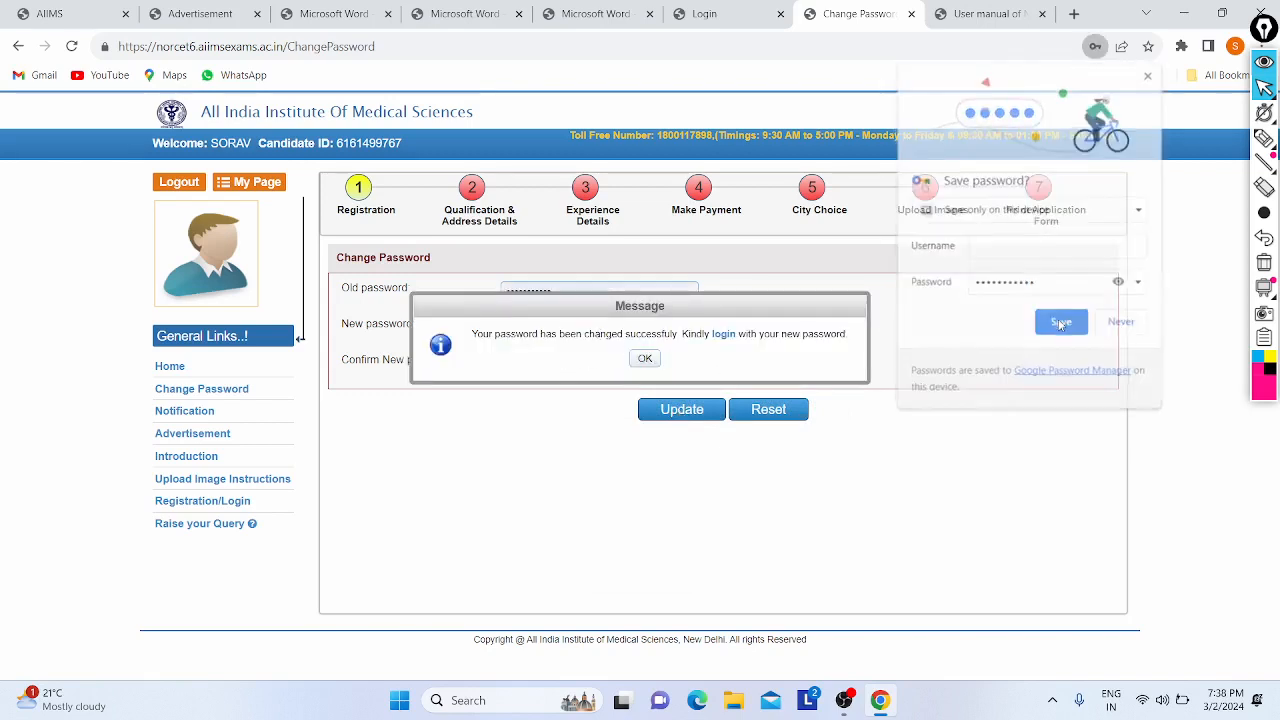
- Acknowledge the password-change success message and return to the Applicant Login page
{"action": "left_click", "coordinate": [644, 358]}
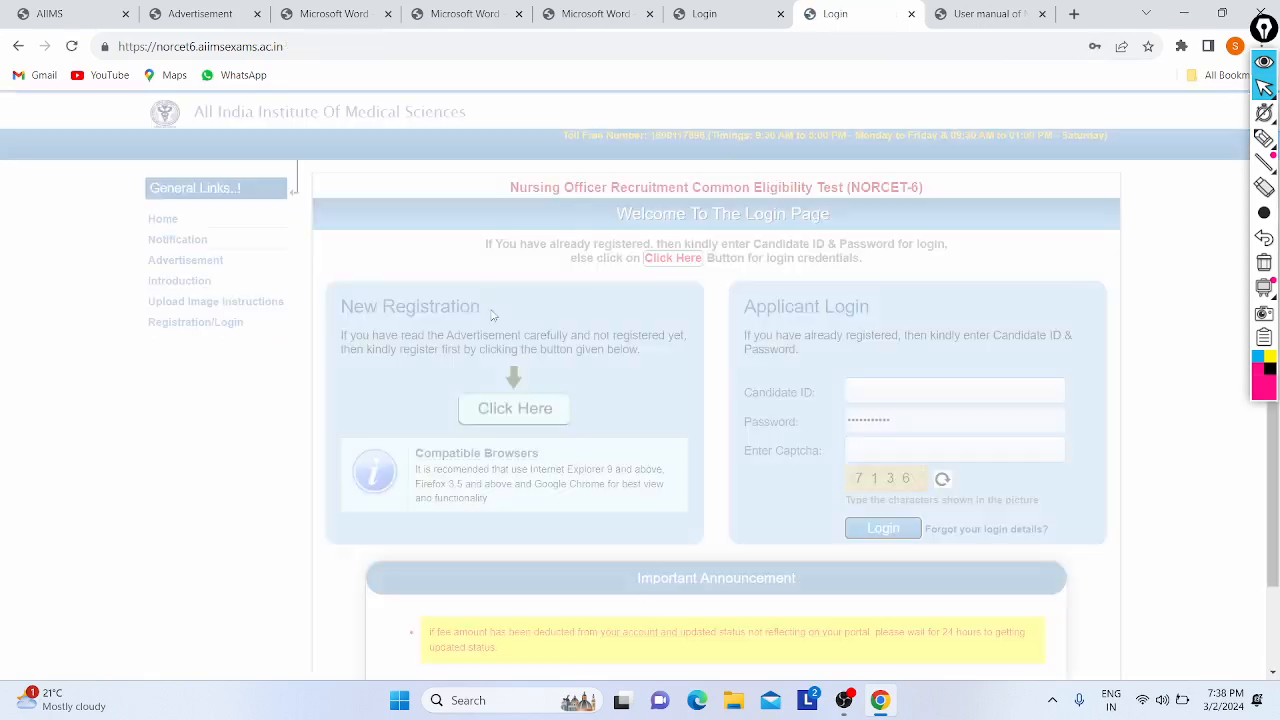
{"action": "scroll", "coordinate": [600, 350], "scroll_direction": "down", "scroll_amount": 1}
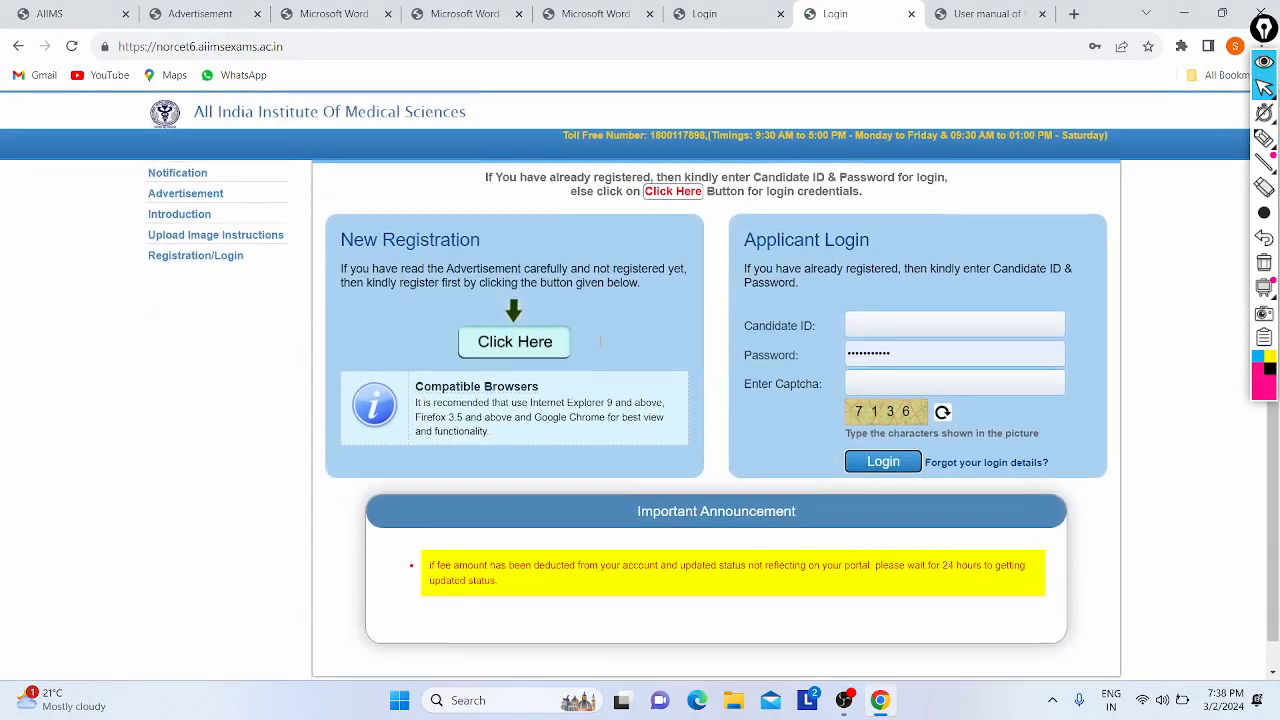
{"action": "scroll", "coordinate": [600, 350], "scroll_direction": "up", "scroll_amount": 1}
{"action": "scroll", "coordinate": [601, 347], "scroll_direction": "down", "scroll_amount": 1}
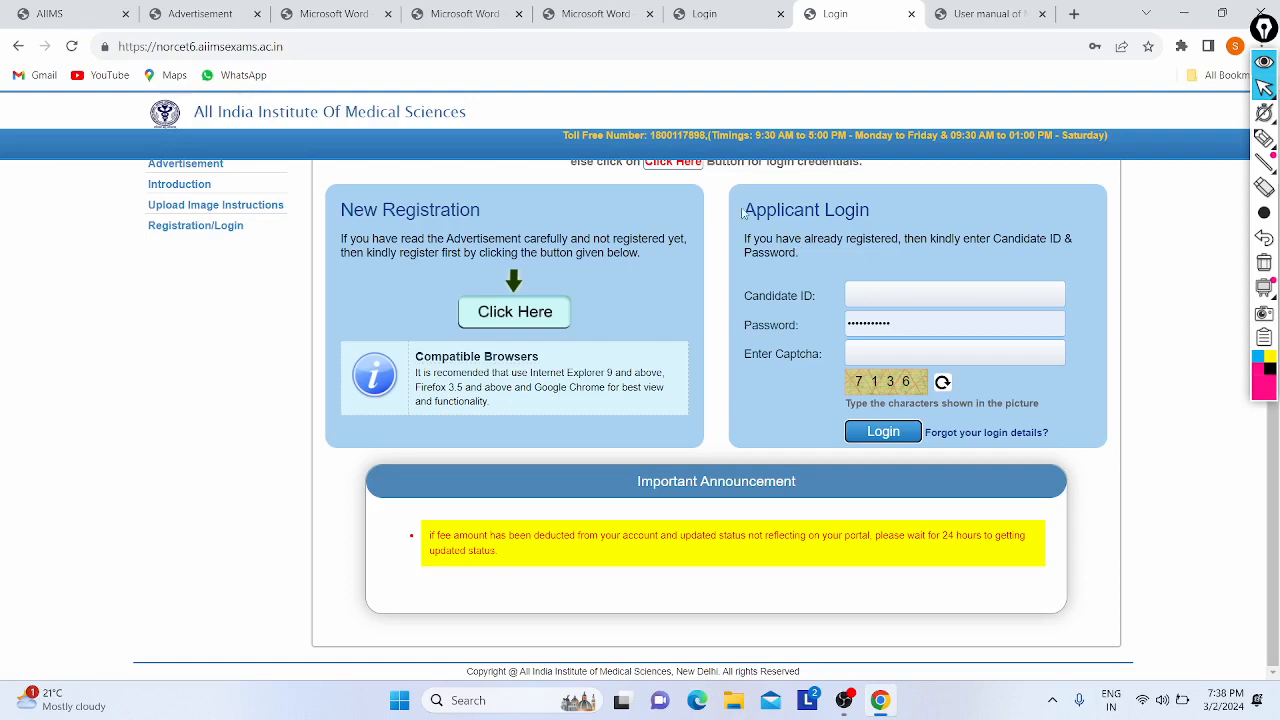
{"action": "left_click_drag", "start_coordinate": [742, 212], "coordinate": [870, 212]}
- Scroll the user manual PDF to section b) Candidate Information Page (Dash Board) on page 7
{"action": "left_click", "coordinate": [990, 14]}
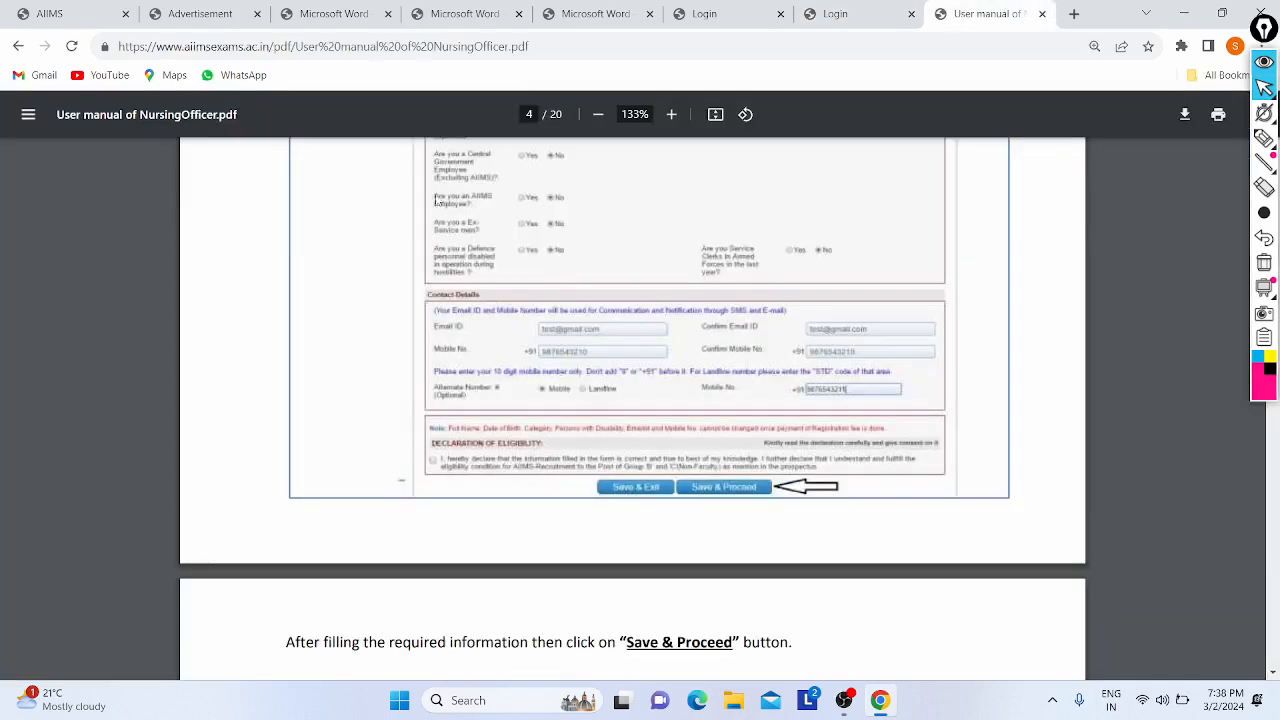
{"action": "scroll", "coordinate": [383, 379], "scroll_direction": "up", "scroll_amount": 3}
{"action": "scroll", "coordinate": [703, 316], "scroll_direction": "down", "scroll_amount": 5}
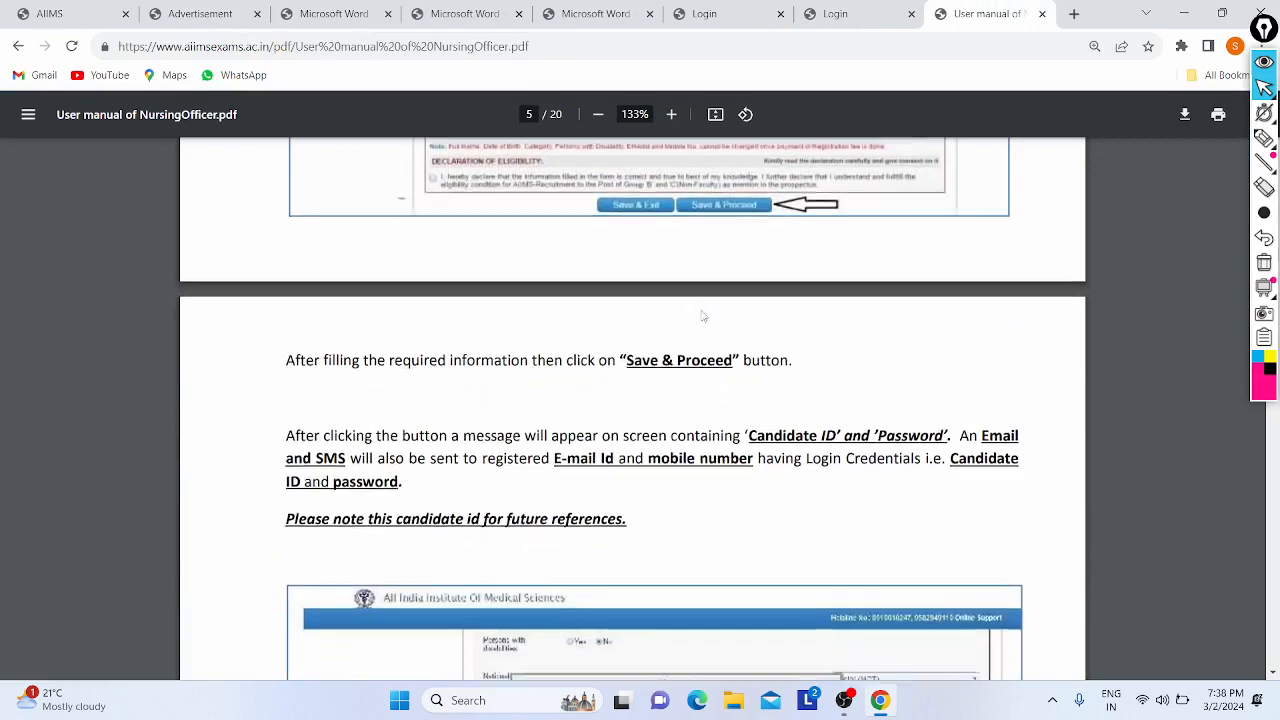
{"action": "scroll", "coordinate": [703, 316], "scroll_direction": "down", "scroll_amount": 1}
{"action": "scroll", "coordinate": [383, 420], "scroll_direction": "down", "scroll_amount": 4}
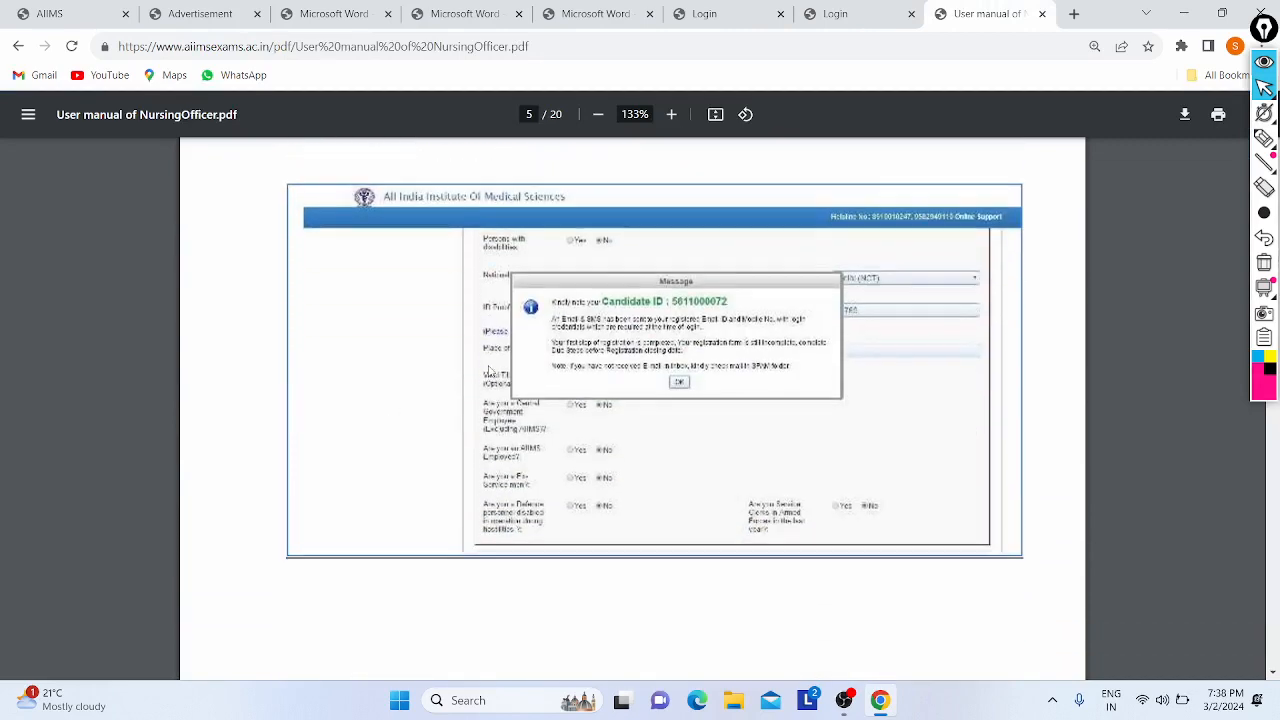
{"action": "scroll", "coordinate": [678, 370], "scroll_direction": "down", "scroll_amount": 7}
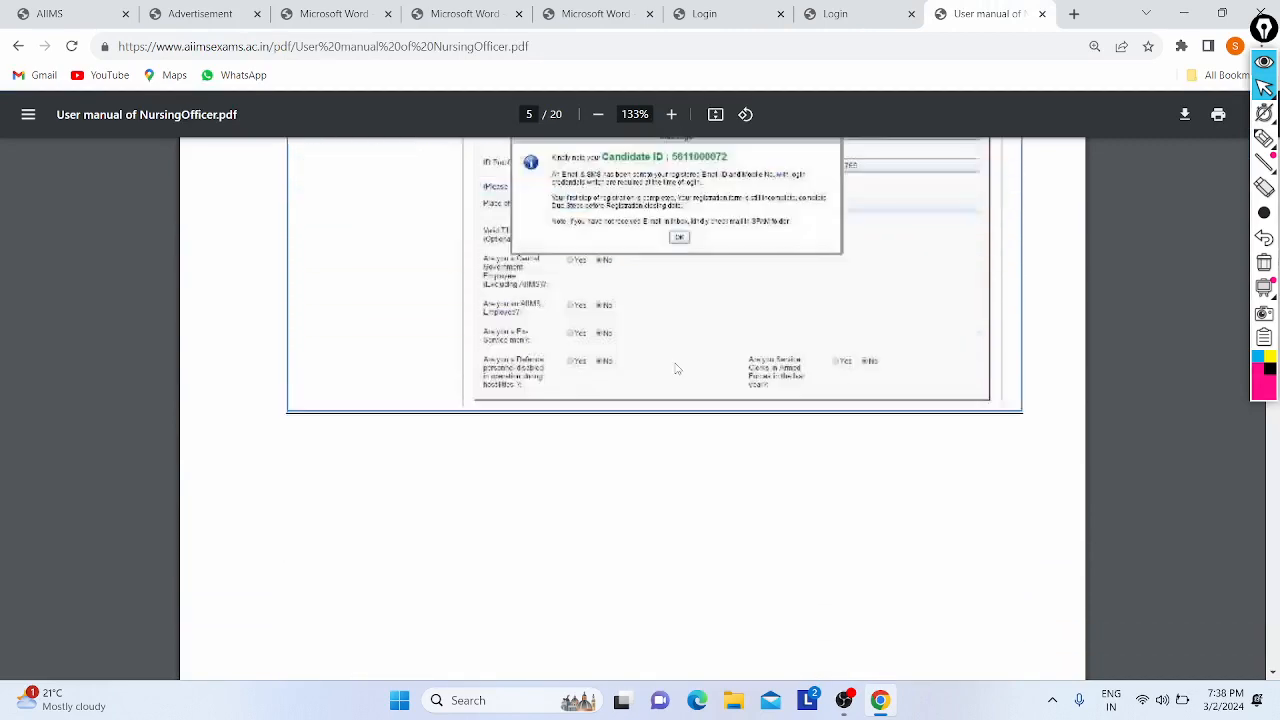
{"action": "scroll", "coordinate": [678, 370], "scroll_direction": "up", "scroll_amount": 2}
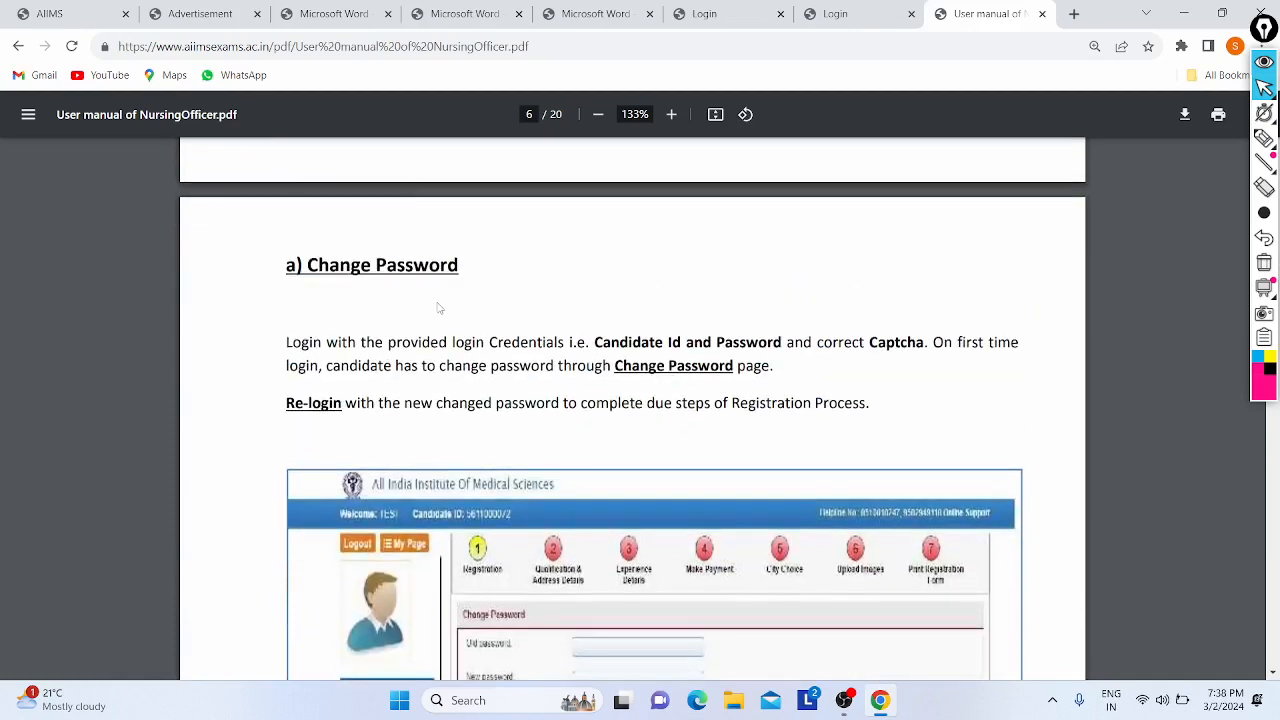
{"action": "scroll", "coordinate": [440, 308], "scroll_direction": "down", "scroll_amount": 4}
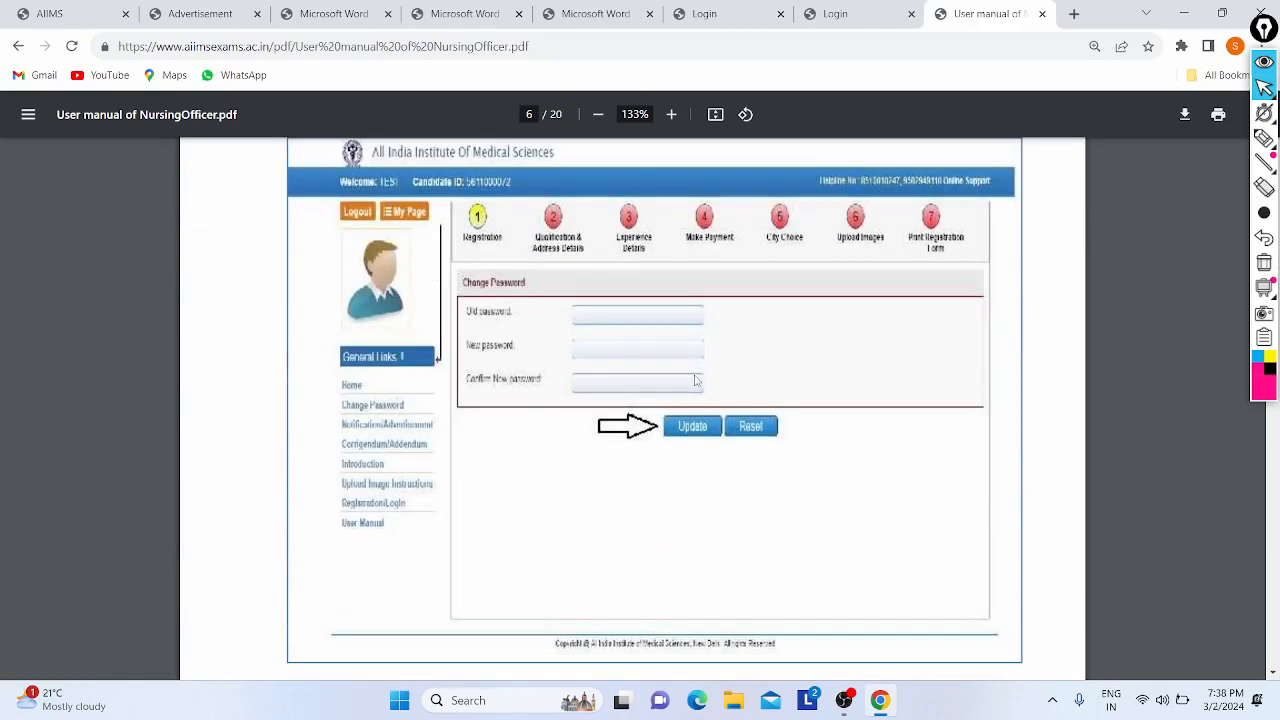
{"action": "scroll", "coordinate": [475, 448], "scroll_direction": "down", "scroll_amount": 8}
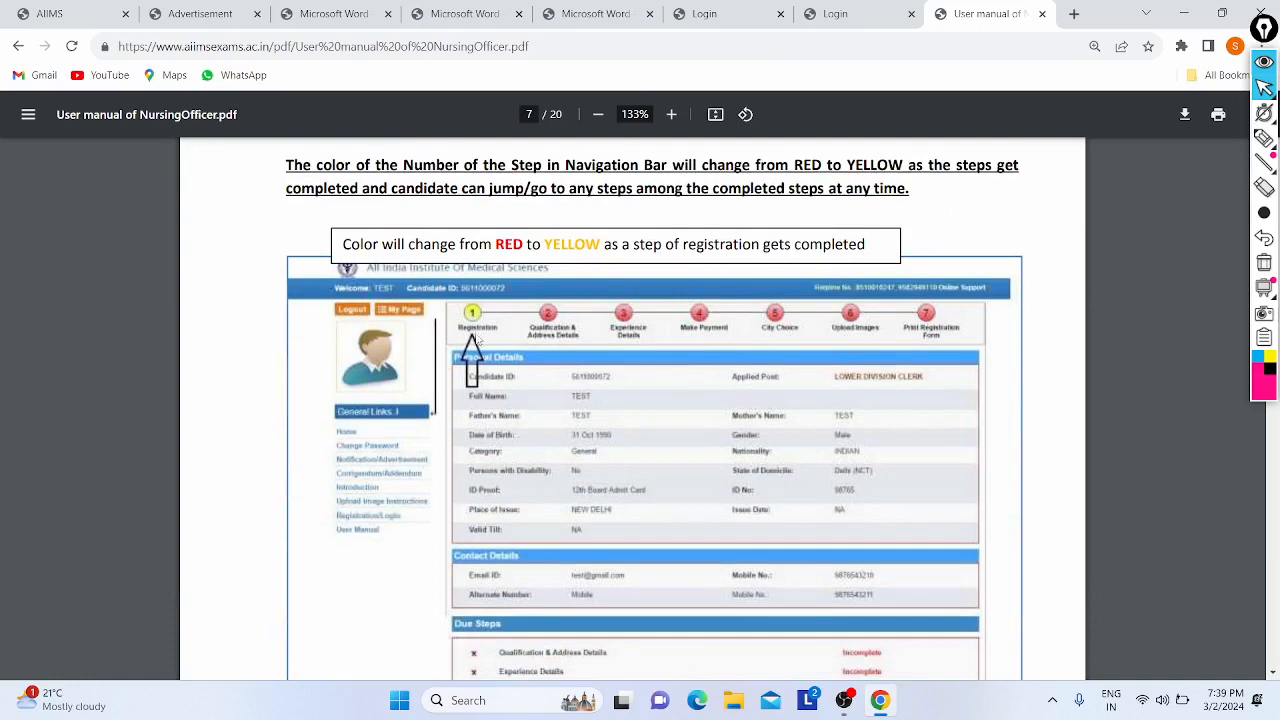
{"action": "scroll", "coordinate": [645, 365], "scroll_direction": "down", "scroll_amount": 2}
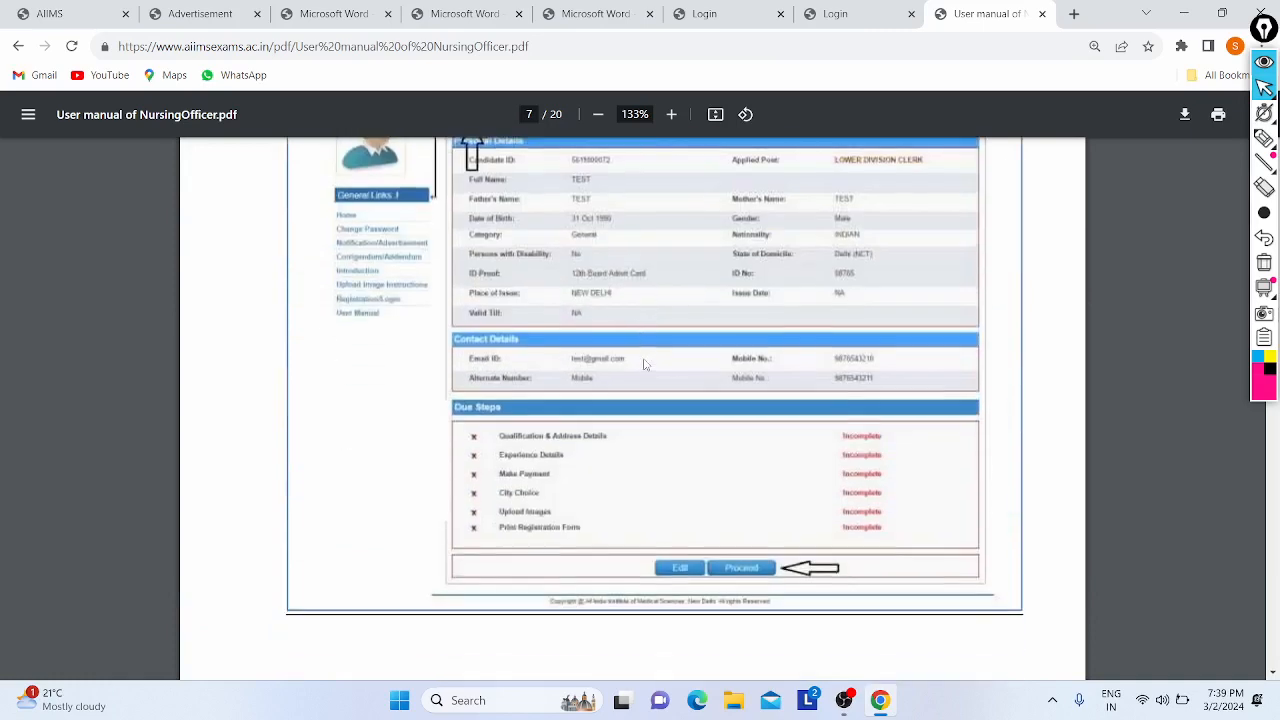
{"action": "scroll", "coordinate": [704, 473], "scroll_direction": "up", "scroll_amount": 2}
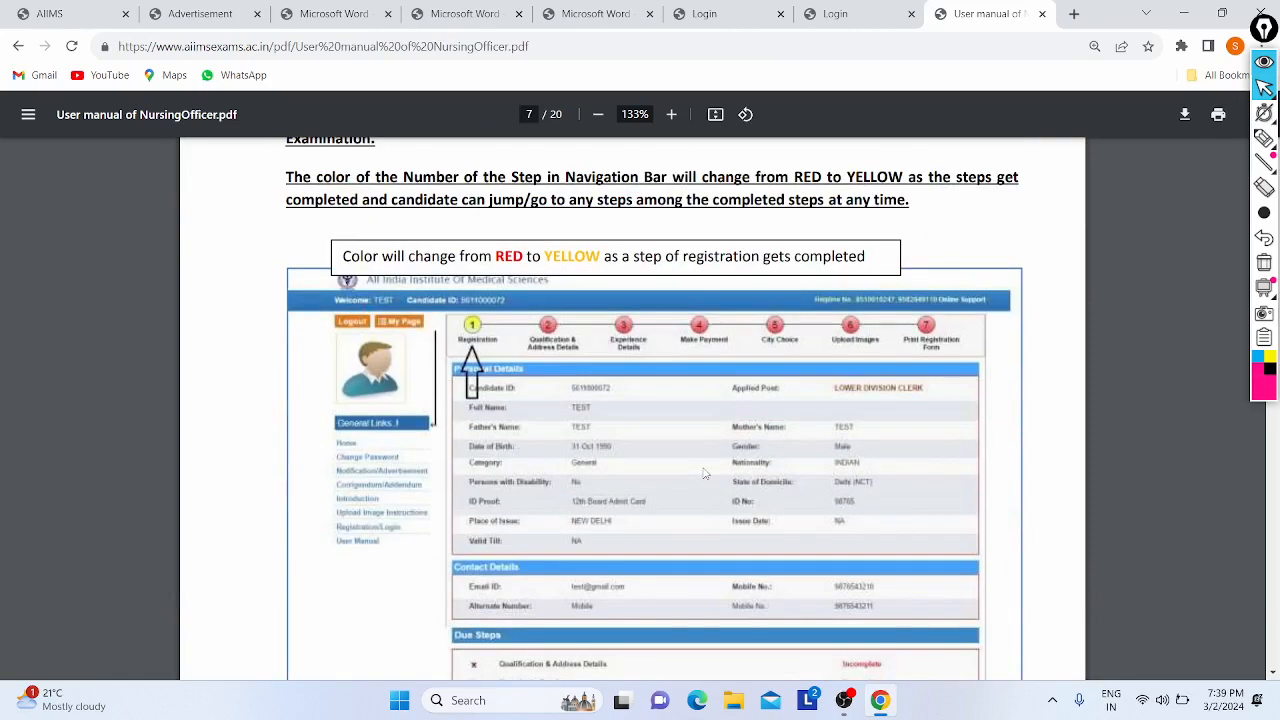
{"action": "scroll", "coordinate": [640, 470], "scroll_direction": "down", "scroll_amount": 1}
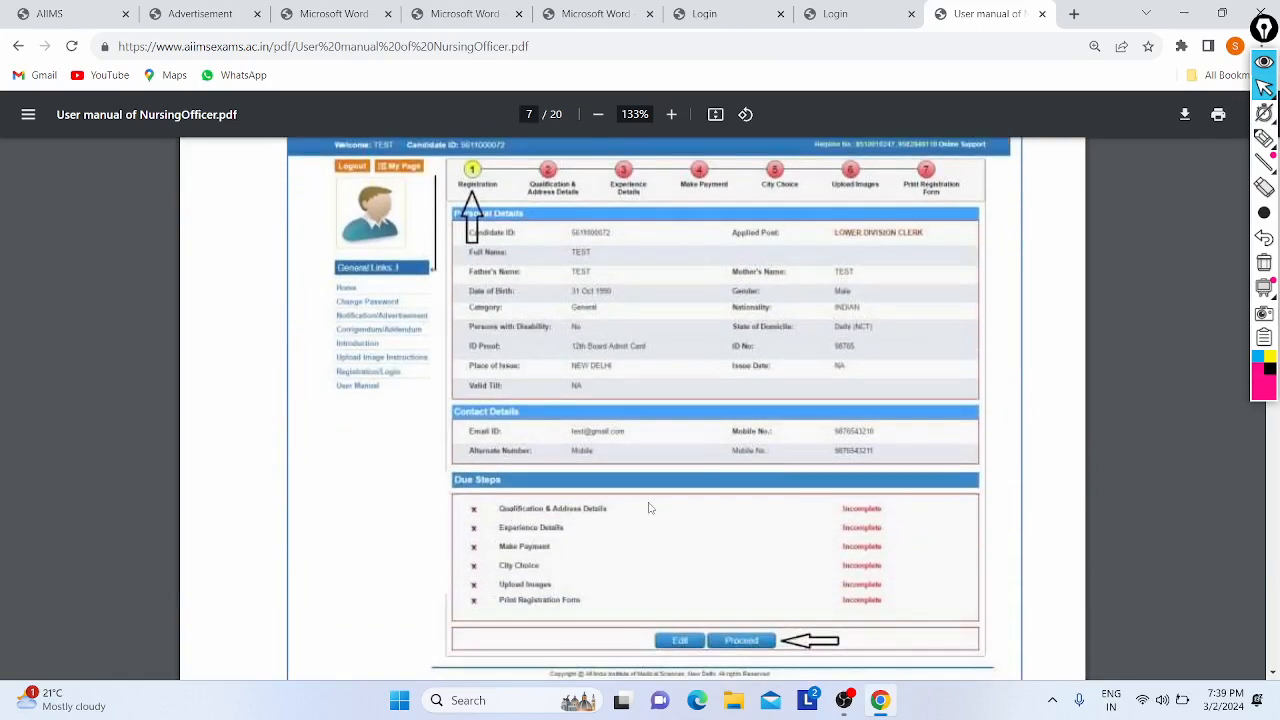
{"action": "scroll", "coordinate": [628, 473], "scroll_direction": "down", "scroll_amount": 8}
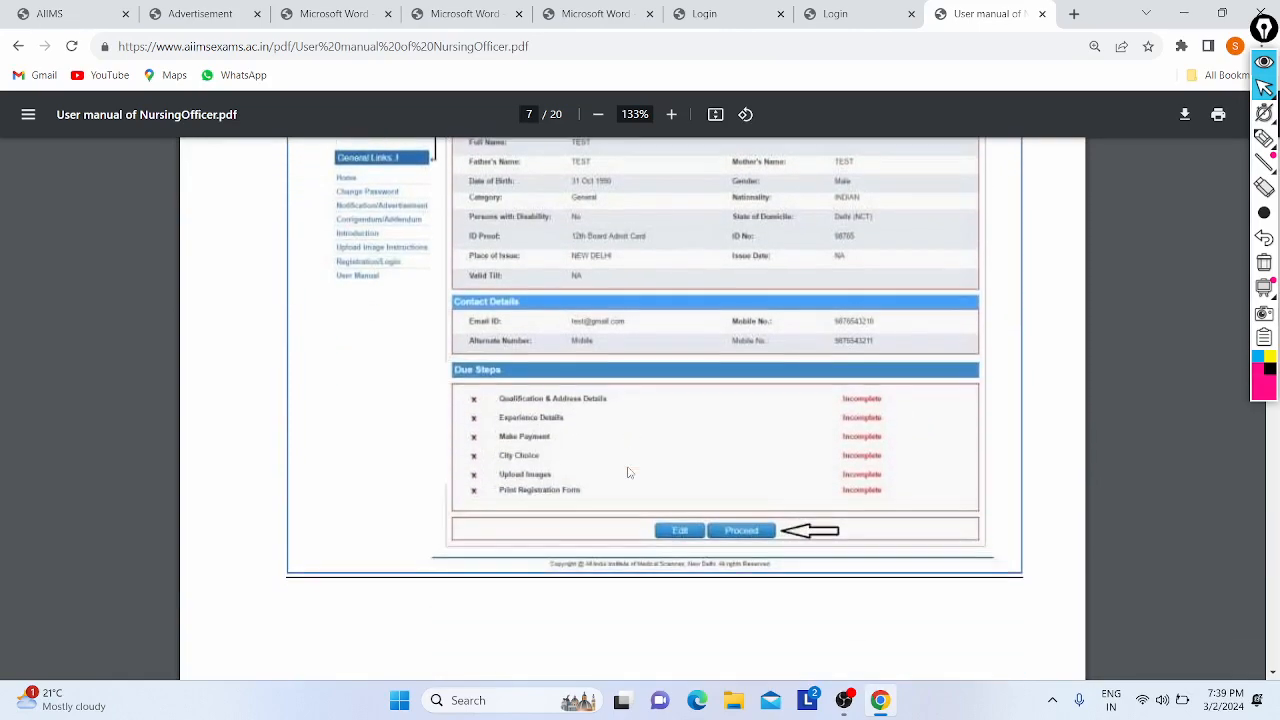
{"action": "scroll", "coordinate": [630, 474], "scroll_direction": "up", "scroll_amount": 4}
{"action": "scroll", "coordinate": [630, 474], "scroll_direction": "up", "scroll_amount": 10}
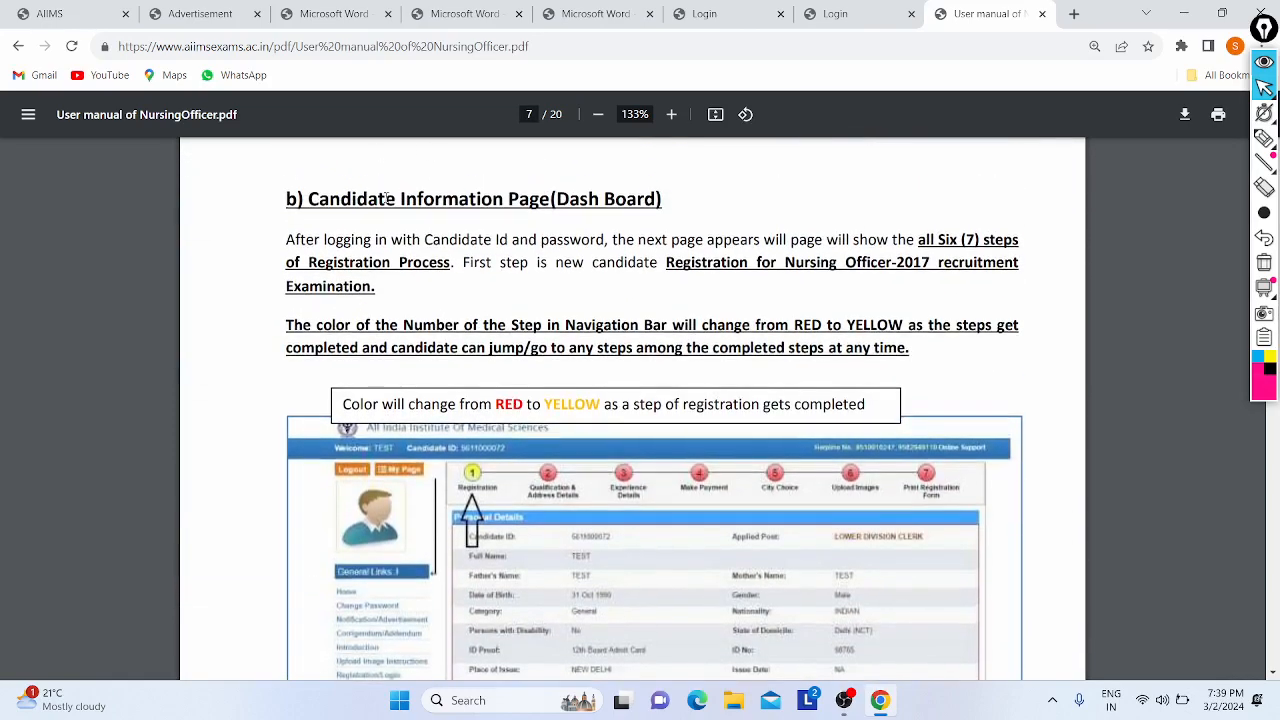
{"action": "left_click_drag", "start_coordinate": [381, 200], "coordinate": [566, 222]}
{"action": "left_click", "coordinate": [566, 222]}
- Enter the candidate ID on the Applicant Login page
{"action": "left_click", "coordinate": [847, 8]}
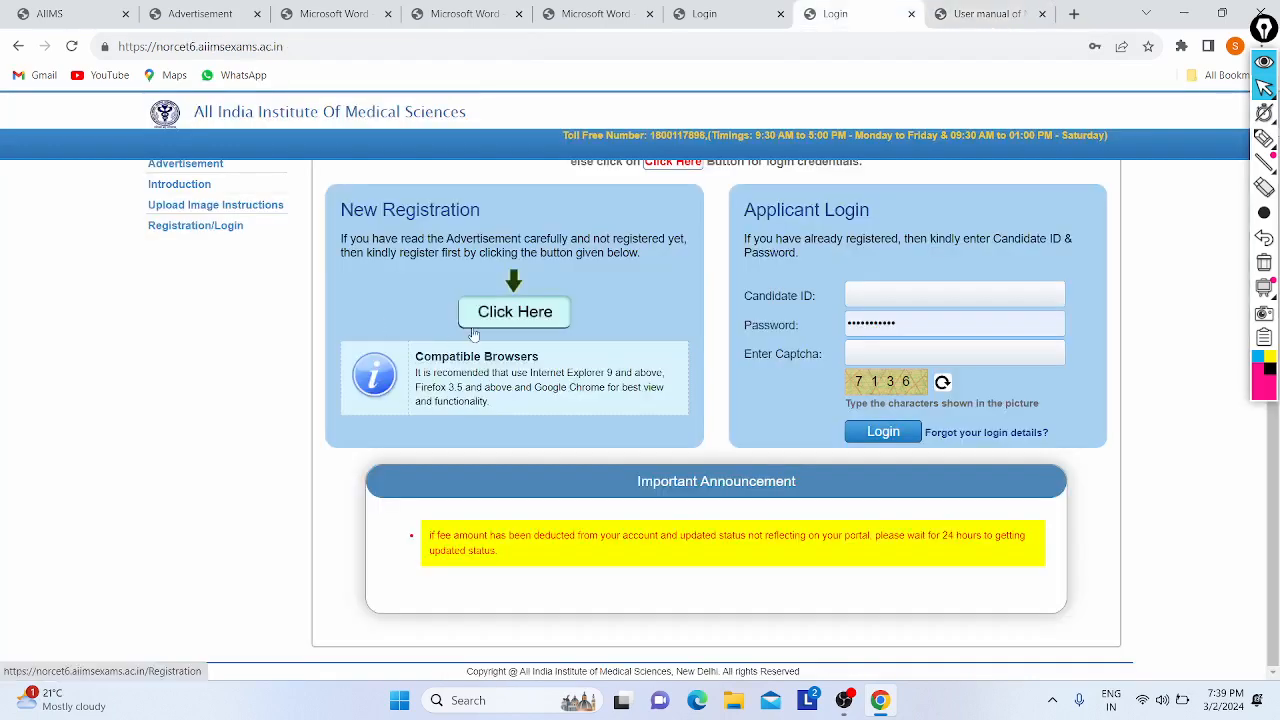
{"action": "left_click", "coordinate": [923, 295]}
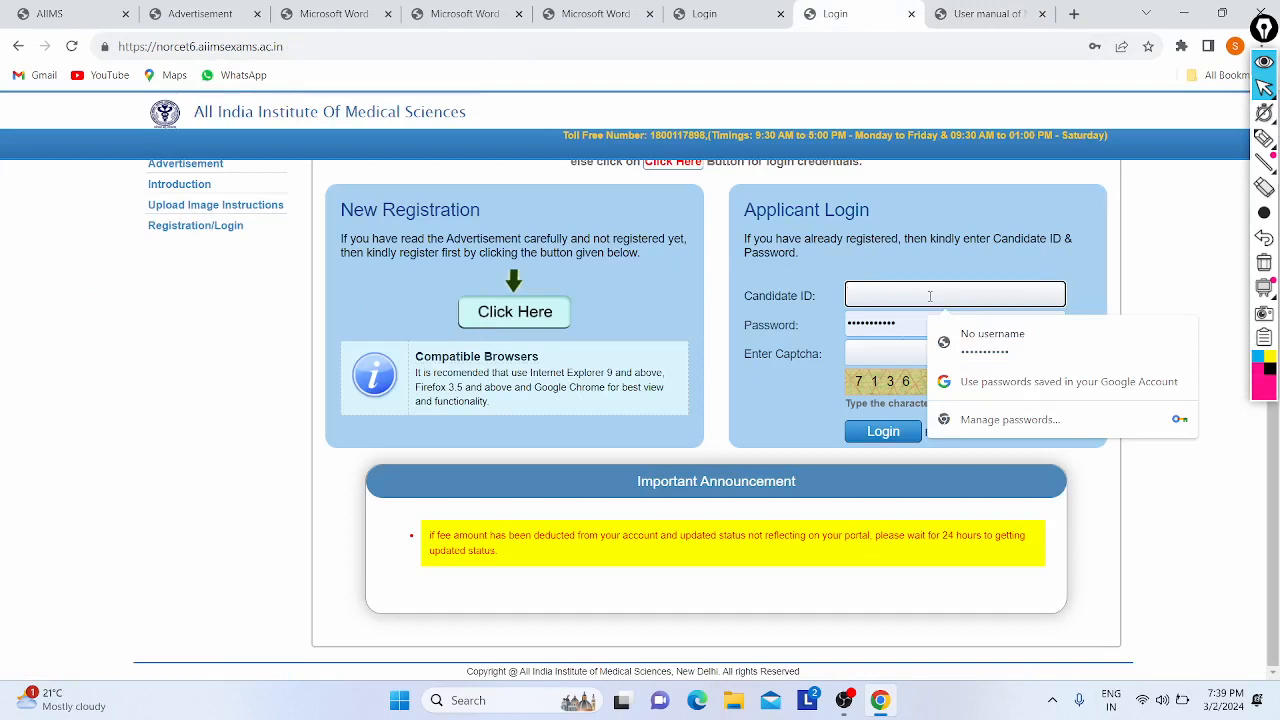
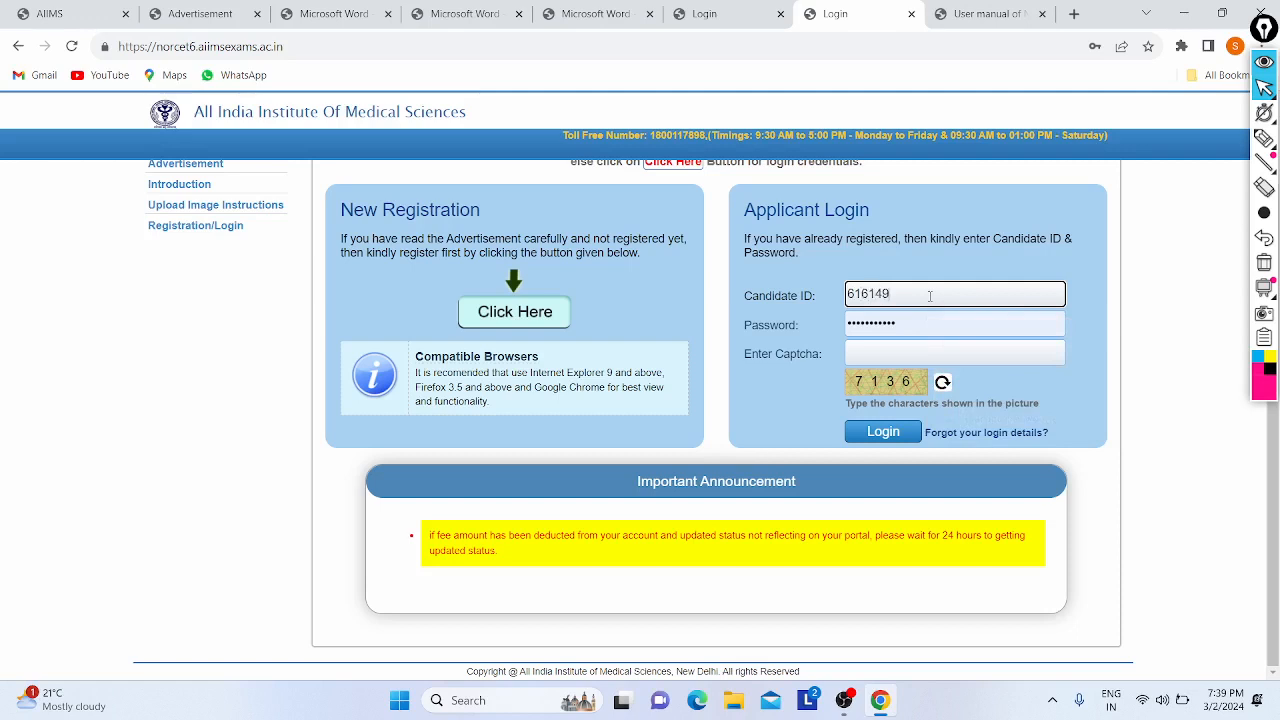
- Replace the prefilled password, fill in the captcha, and log in
{"action": "key", "text": "ctrl+a"}
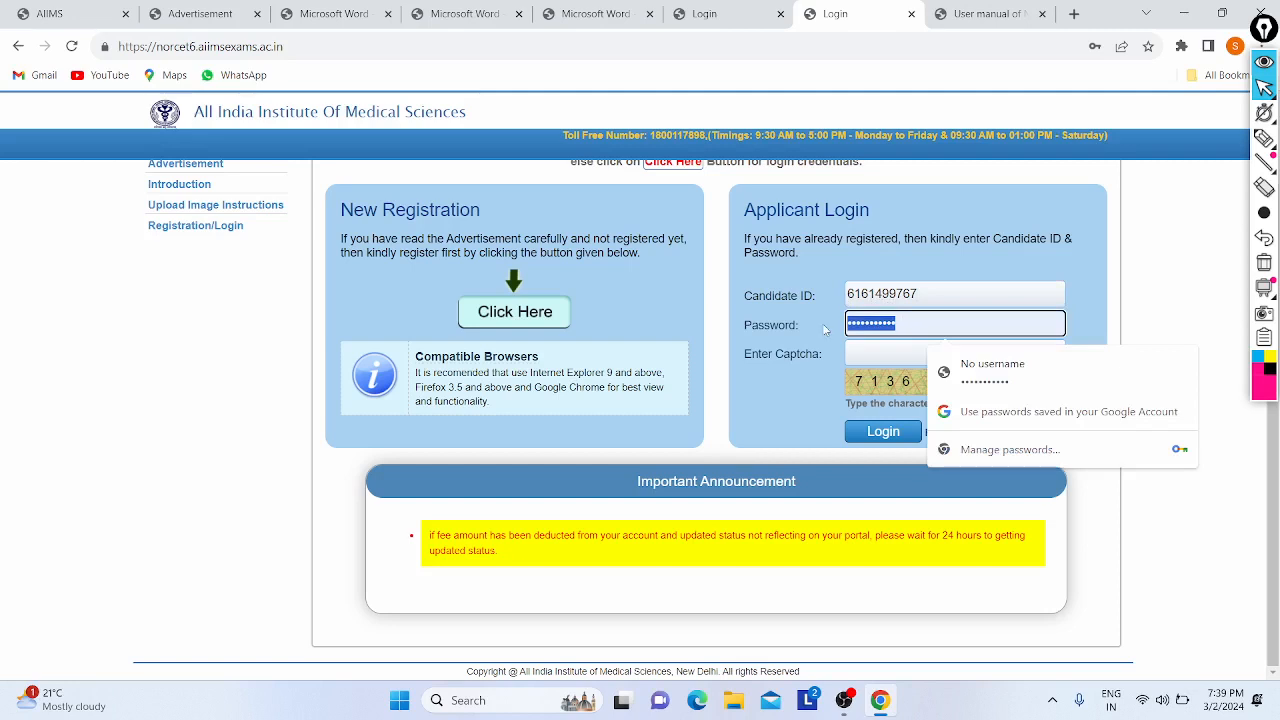
{"action": "key", "text": "BackSpace"}
{"action": "key", "text": "Caps_Lock"}
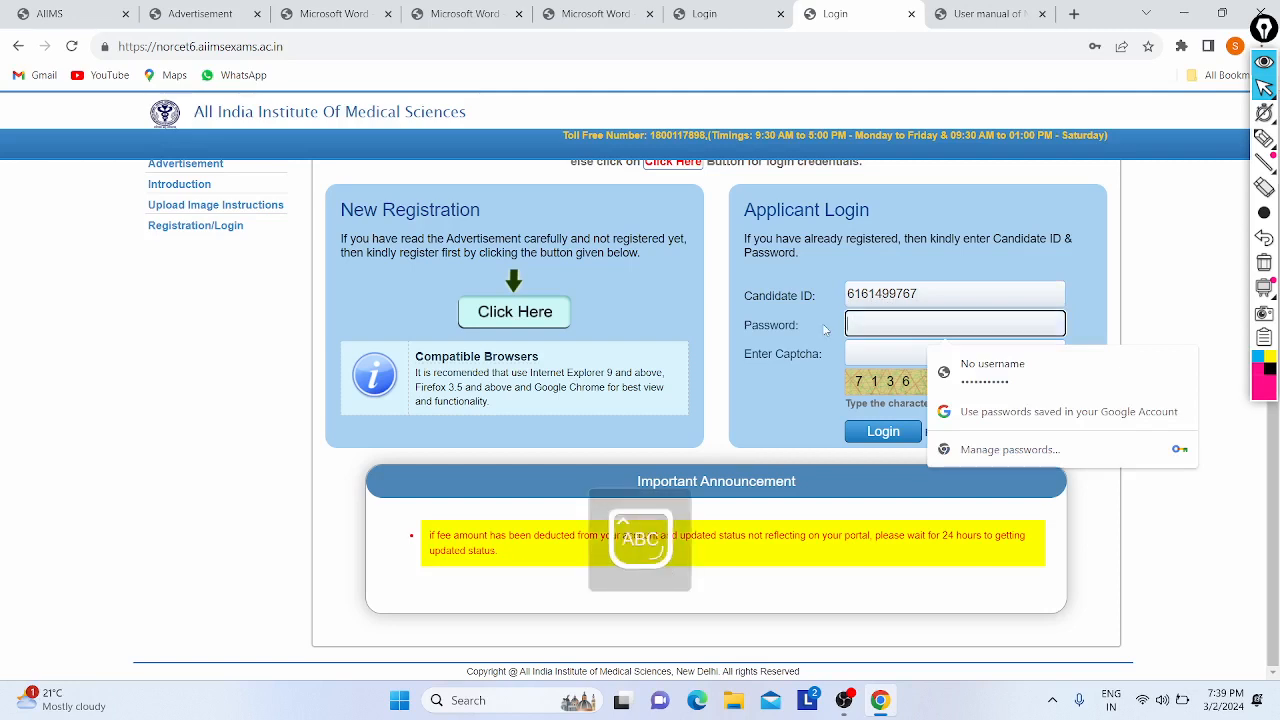
{"action": "type", "text": "•"}
{"action": "key", "text": "Caps_Lock"}
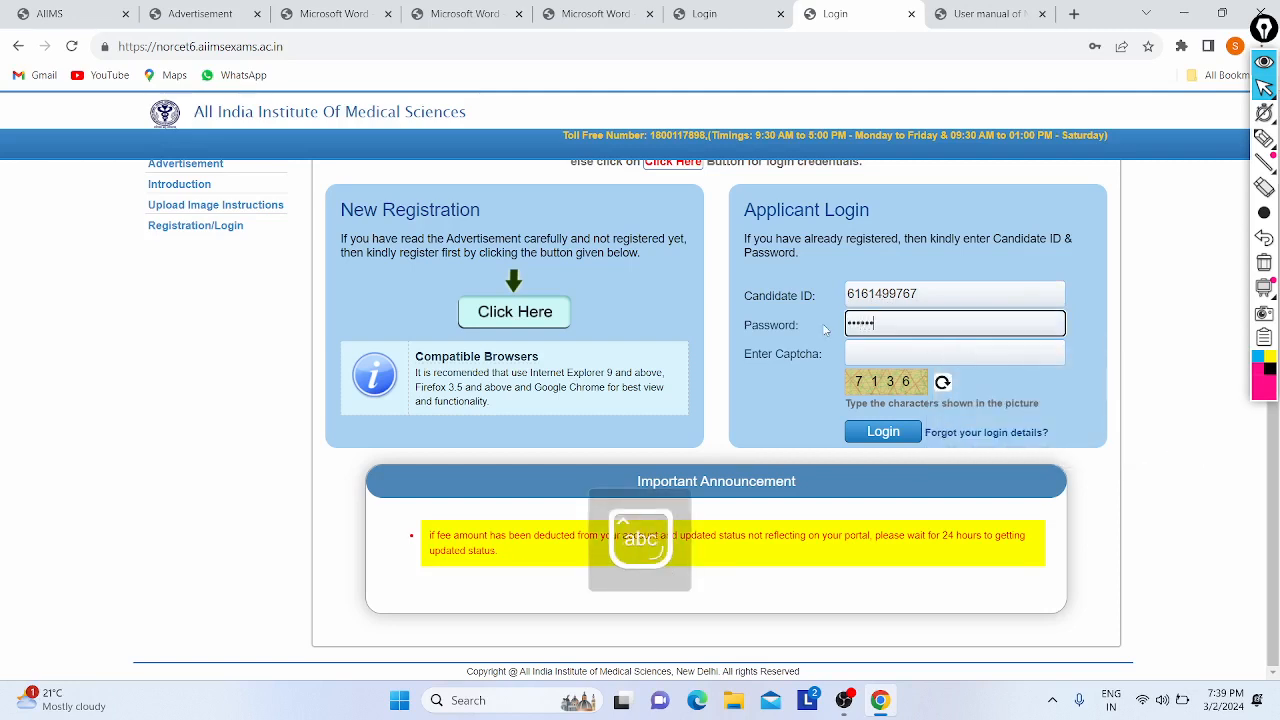
{"action": "type", "text": "••••••••••"}
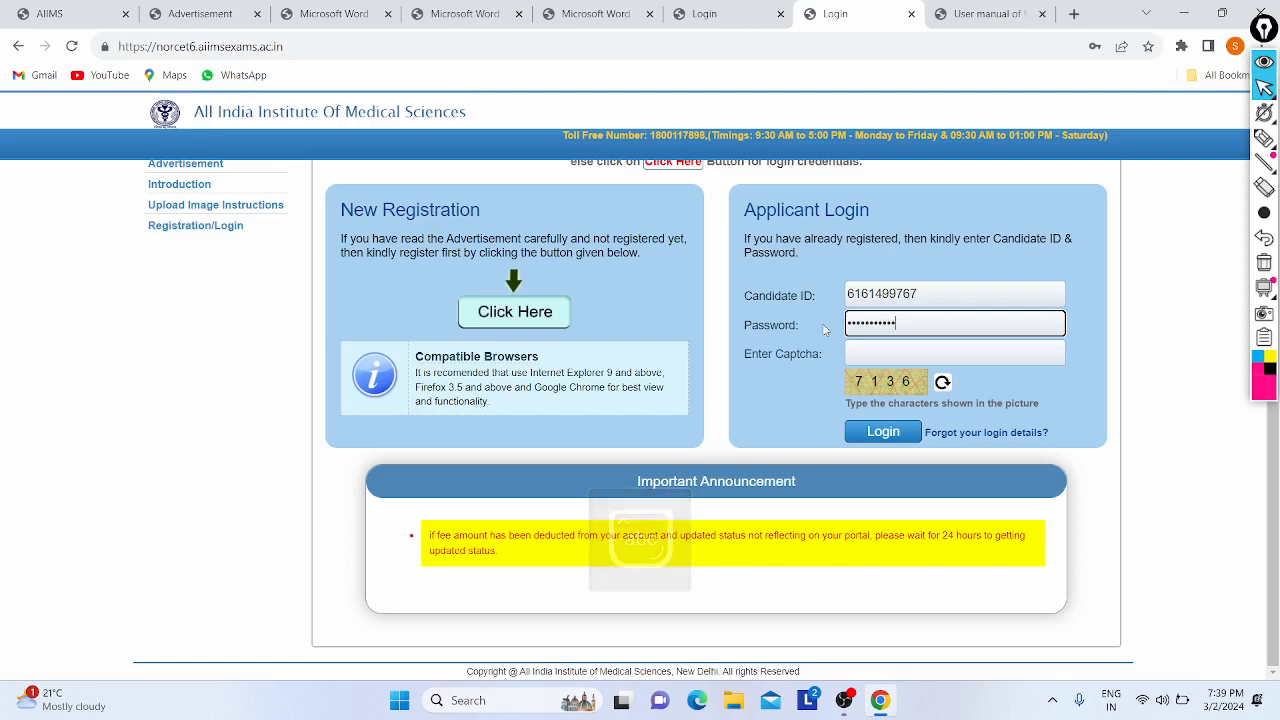
{"action": "key", "text": "XF86AudioMicMute"}
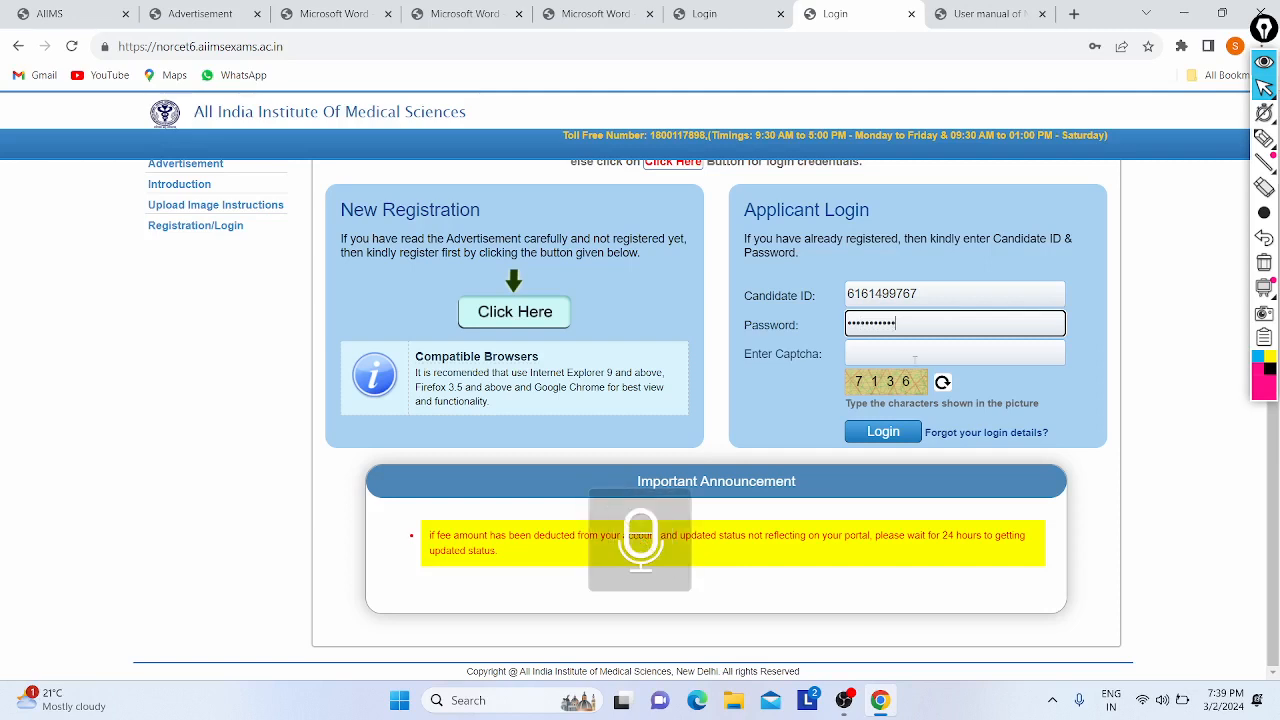
{"action": "left_click", "coordinate": [913, 359]}
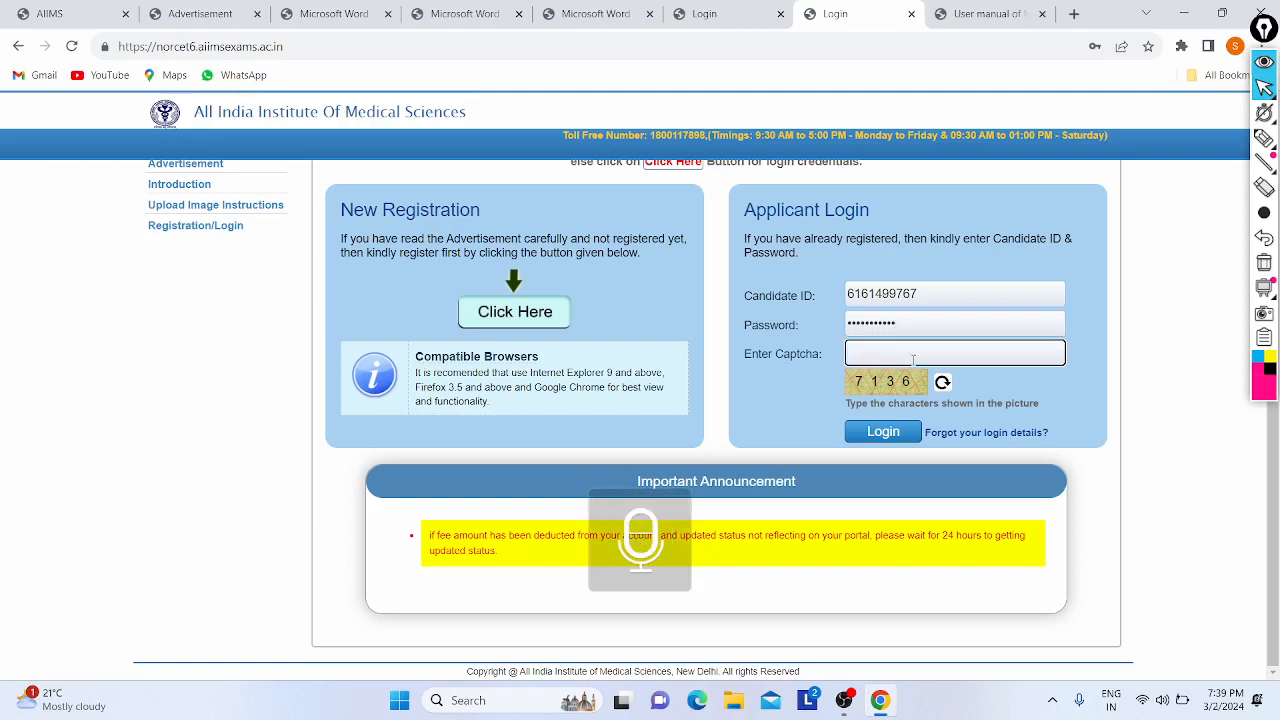
{"action": "type", "text": "713"}
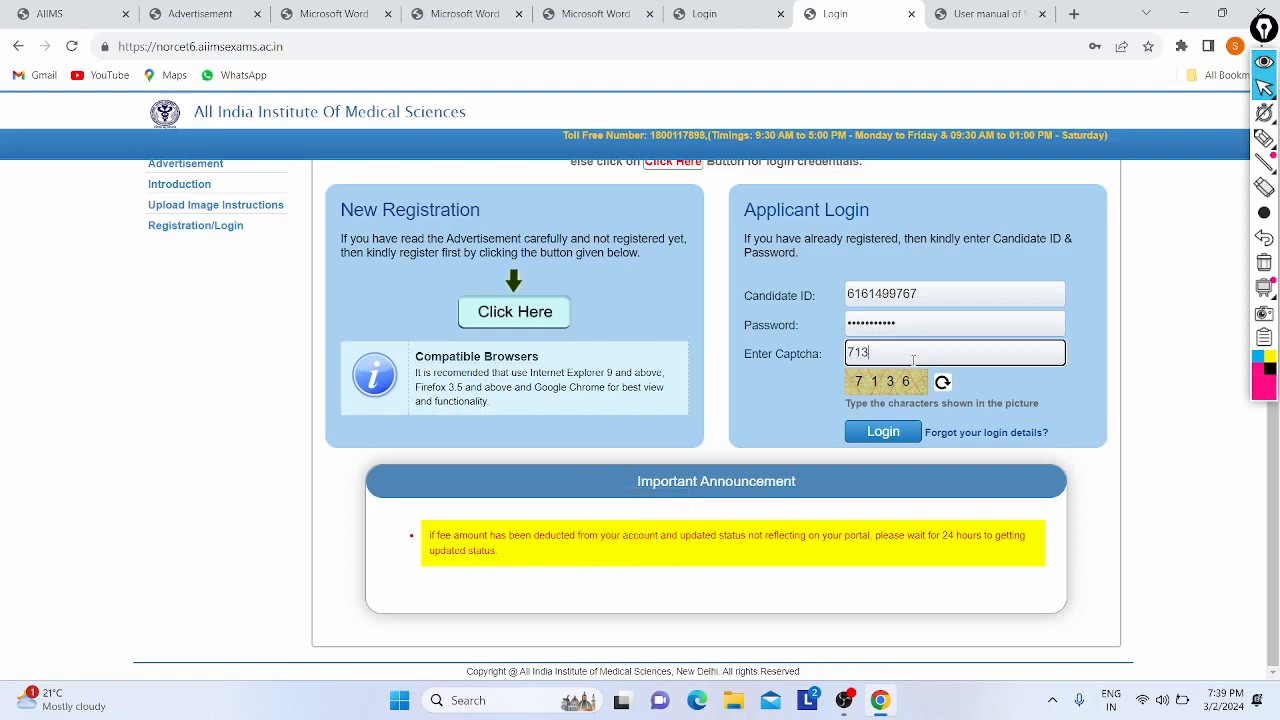
{"action": "type", "text": "6"}
{"action": "left_click", "coordinate": [906, 436]}
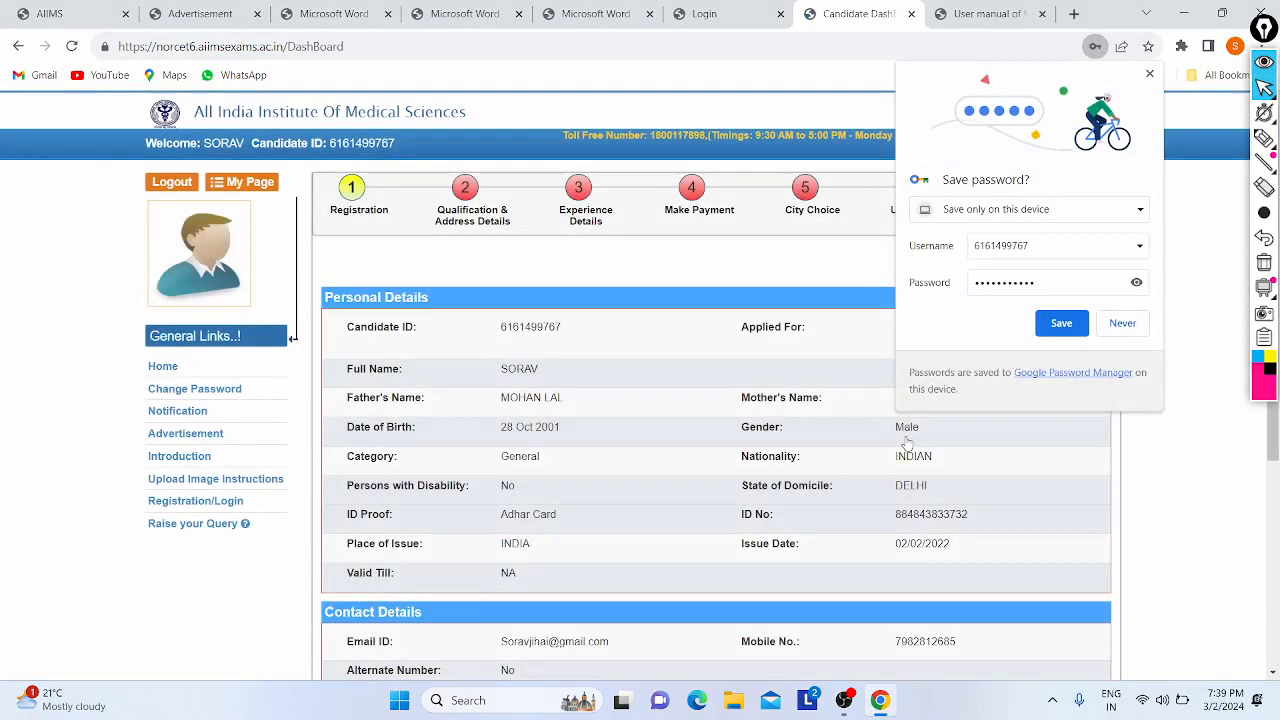
- Save the login password in Chrome and proceed from Due Steps to Qualification & Address Details
{"action": "left_click", "coordinate": [1061, 323]}
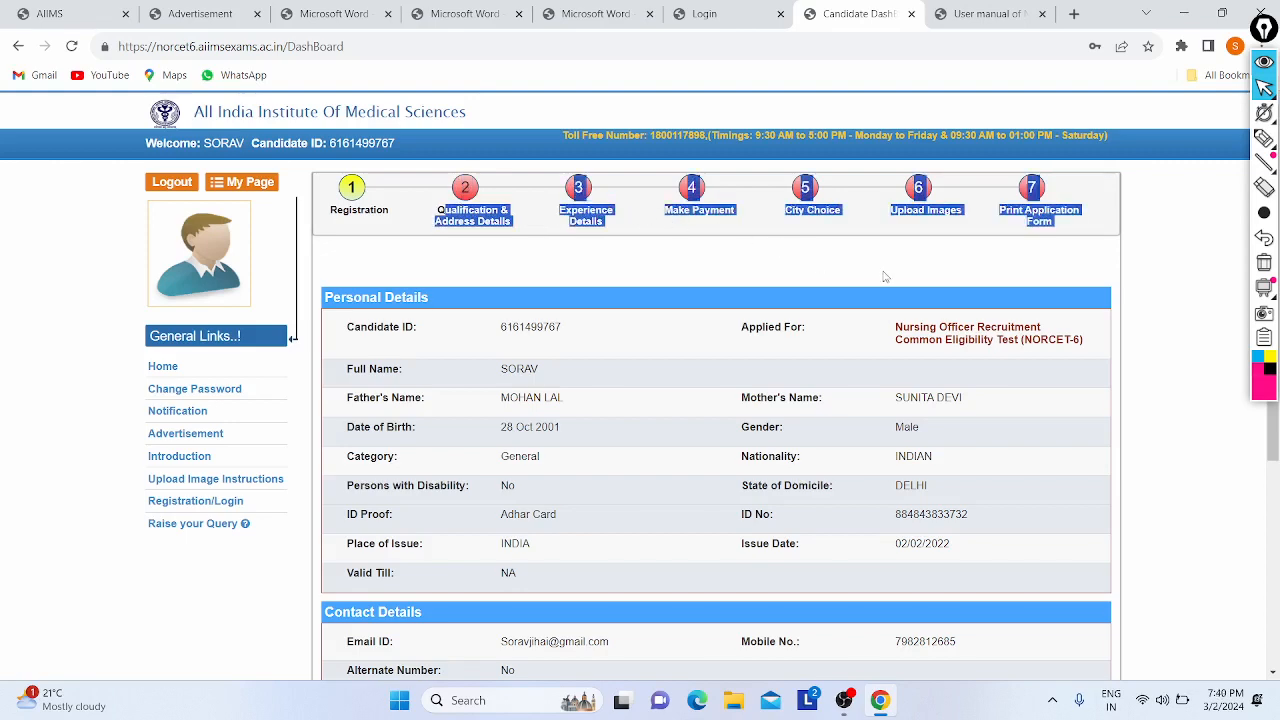
{"action": "scroll", "coordinate": [617, 395], "scroll_direction": "down", "scroll_amount": 4}
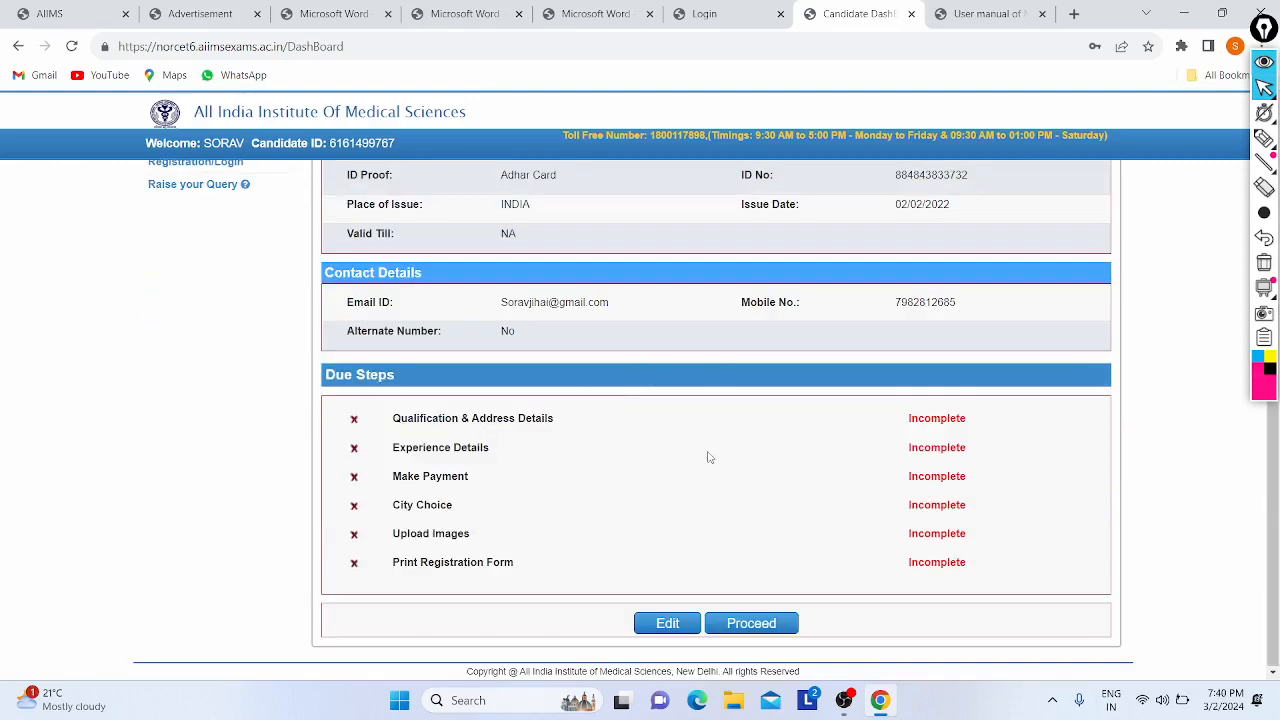
{"action": "left_click", "coordinate": [1005, 13]}
{"action": "scroll", "coordinate": [638, 444], "scroll_direction": "down", "scroll_amount": 2}
{"action": "scroll", "coordinate": [638, 444], "scroll_direction": "up", "scroll_amount": 2}
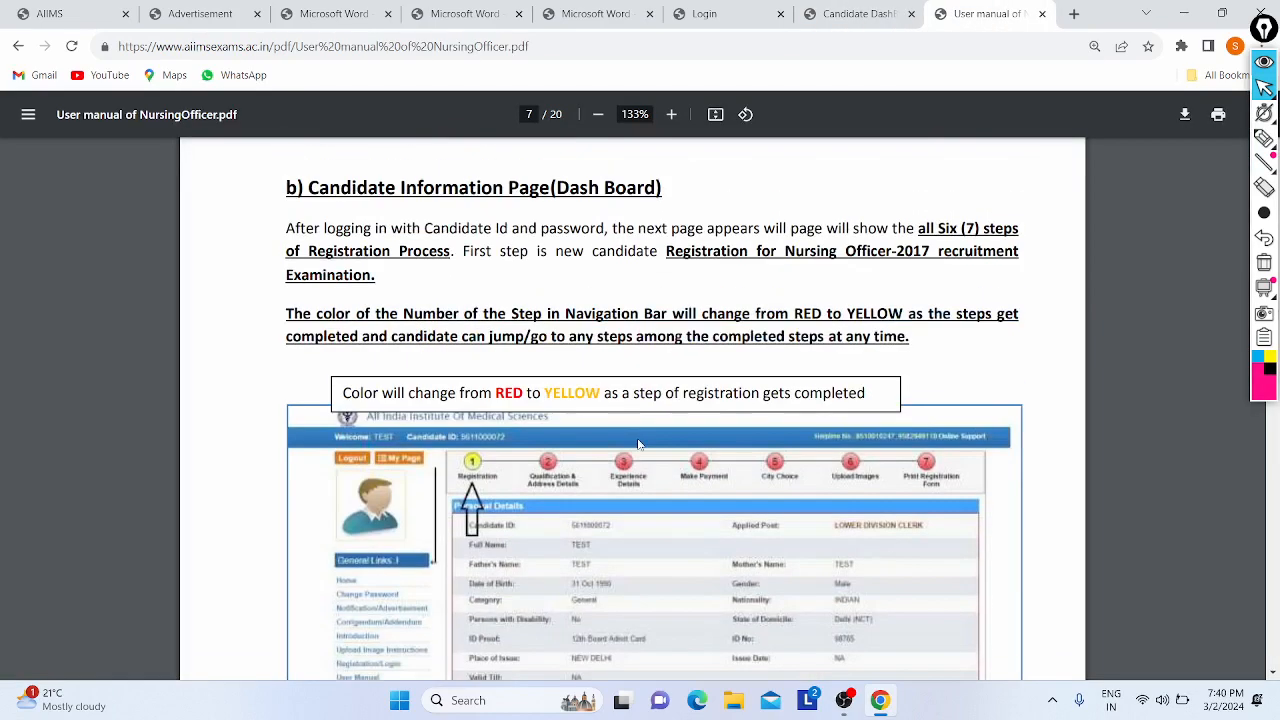
{"action": "scroll", "coordinate": [638, 444], "scroll_direction": "down", "scroll_amount": 4}
{"action": "scroll", "coordinate": [638, 444], "scroll_direction": "up", "scroll_amount": 2}
{"action": "scroll", "coordinate": [638, 444], "scroll_direction": "down", "scroll_amount": 1}
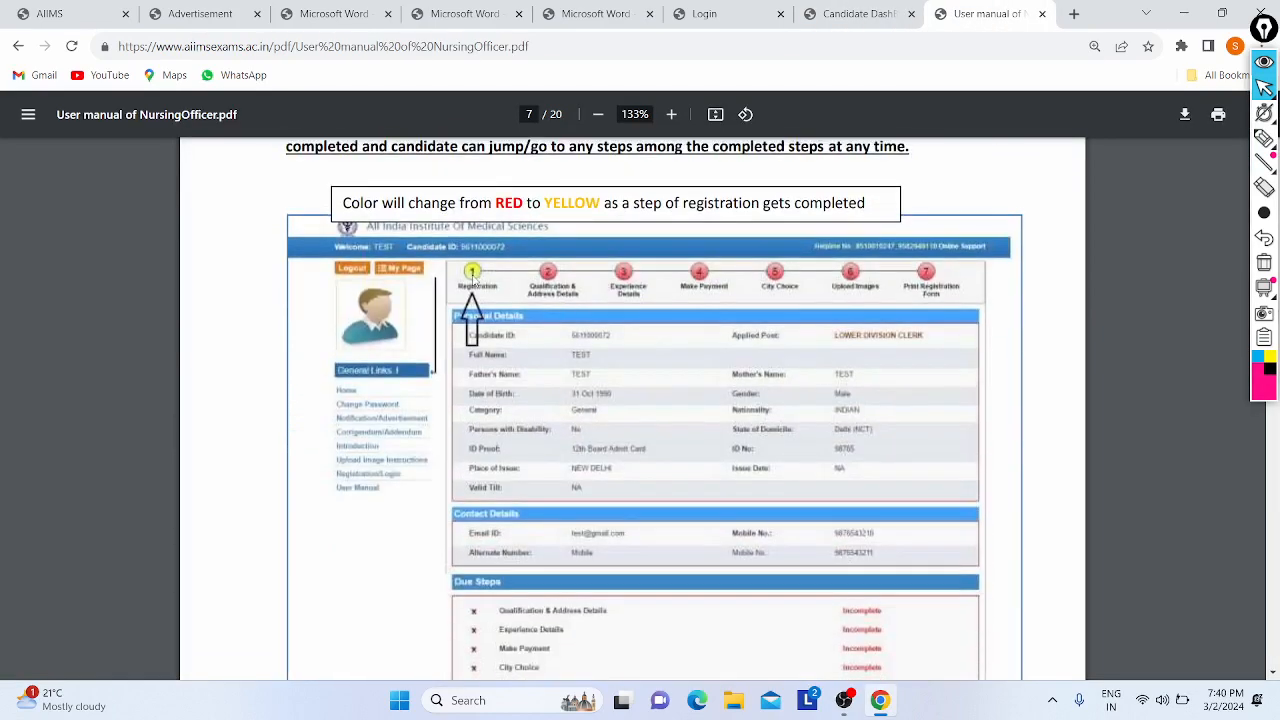
{"action": "scroll", "coordinate": [504, 370], "scroll_direction": "down", "scroll_amount": 2}
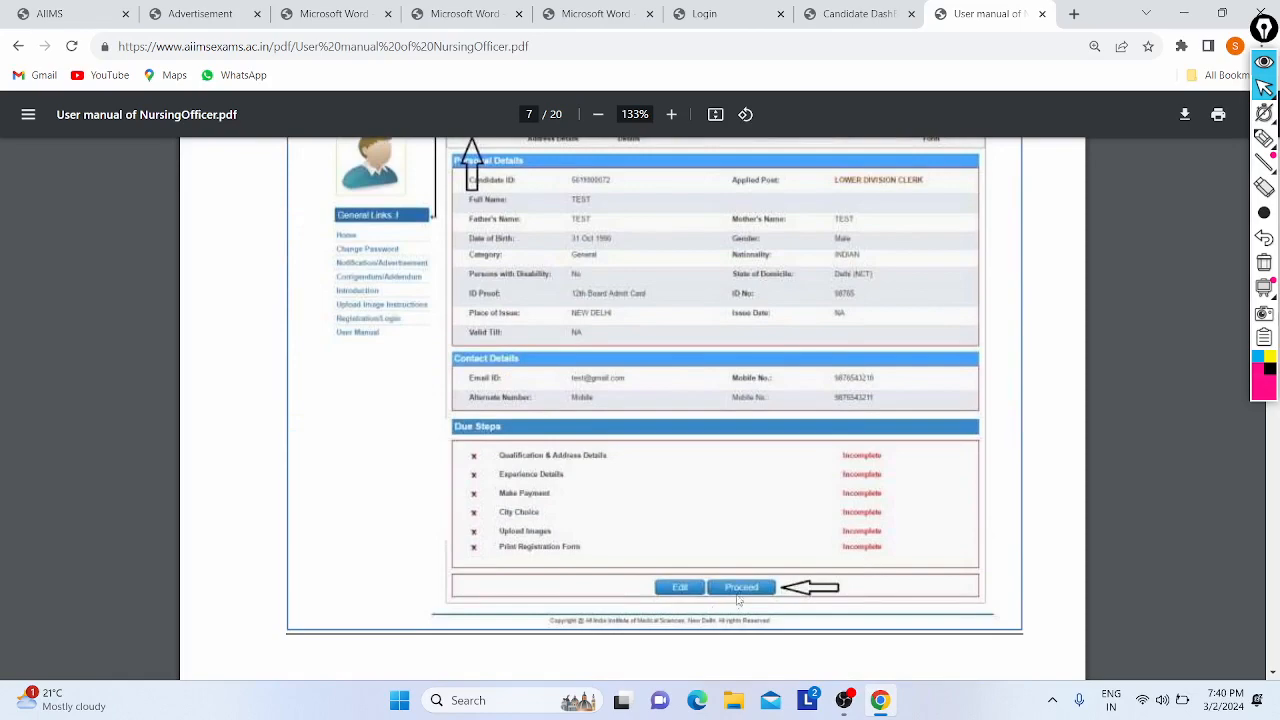
{"action": "scroll", "coordinate": [731, 336], "scroll_direction": "down", "scroll_amount": 6}
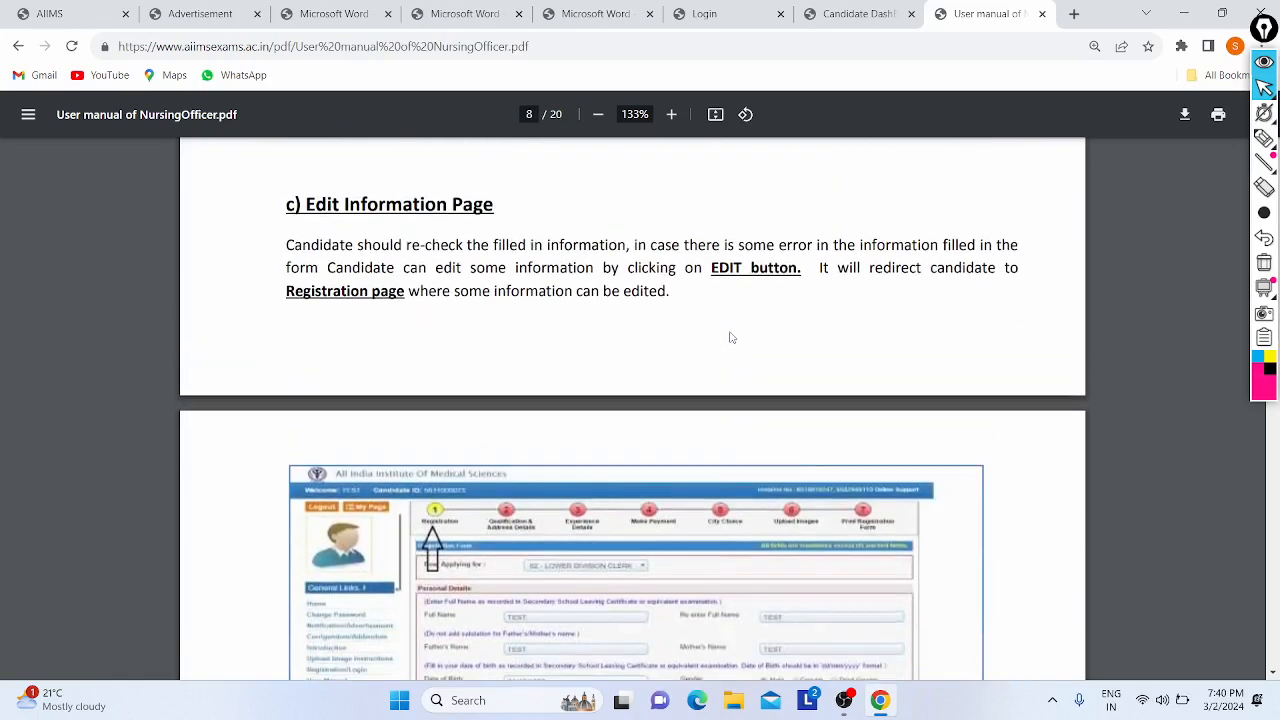
{"action": "scroll", "coordinate": [398, 511], "scroll_direction": "up", "scroll_amount": 1}
{"action": "left_click", "coordinate": [858, 14]}
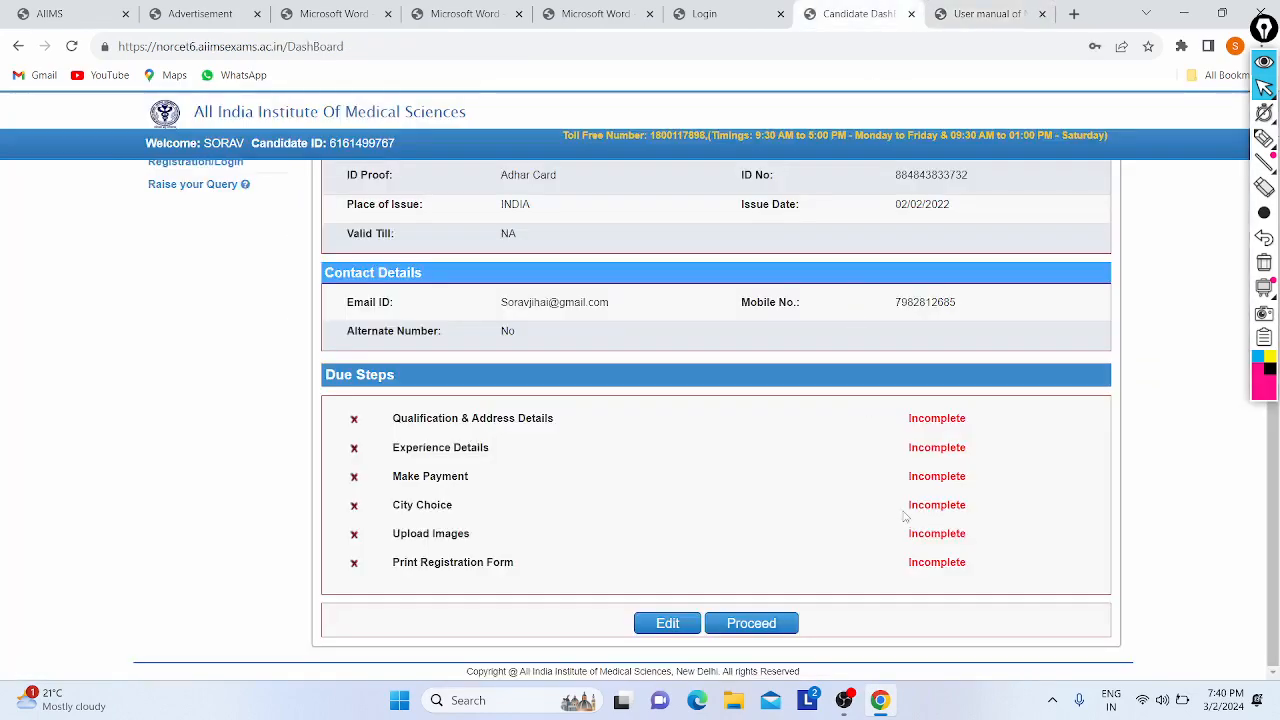
{"action": "left_click", "coordinate": [733, 630]}
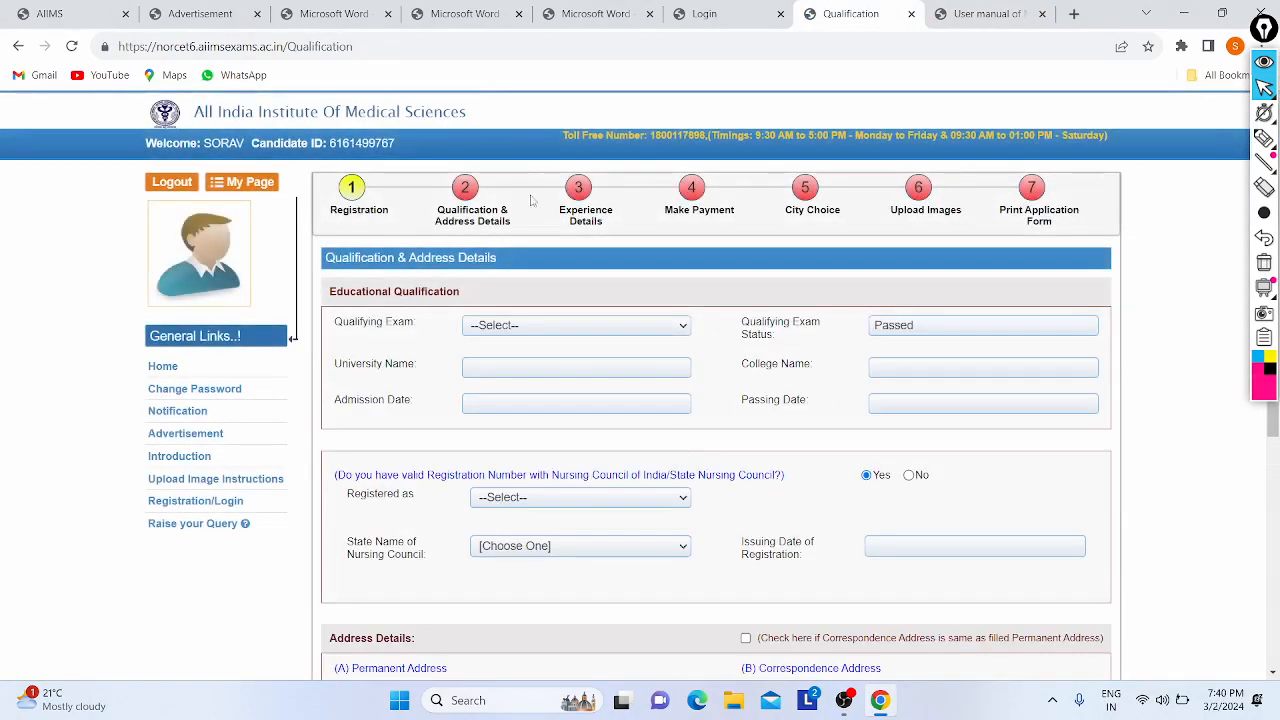
- Scroll the user manual to page 9, Step 2: Qualification & Address Details
{"action": "left_click", "coordinate": [985, 14]}
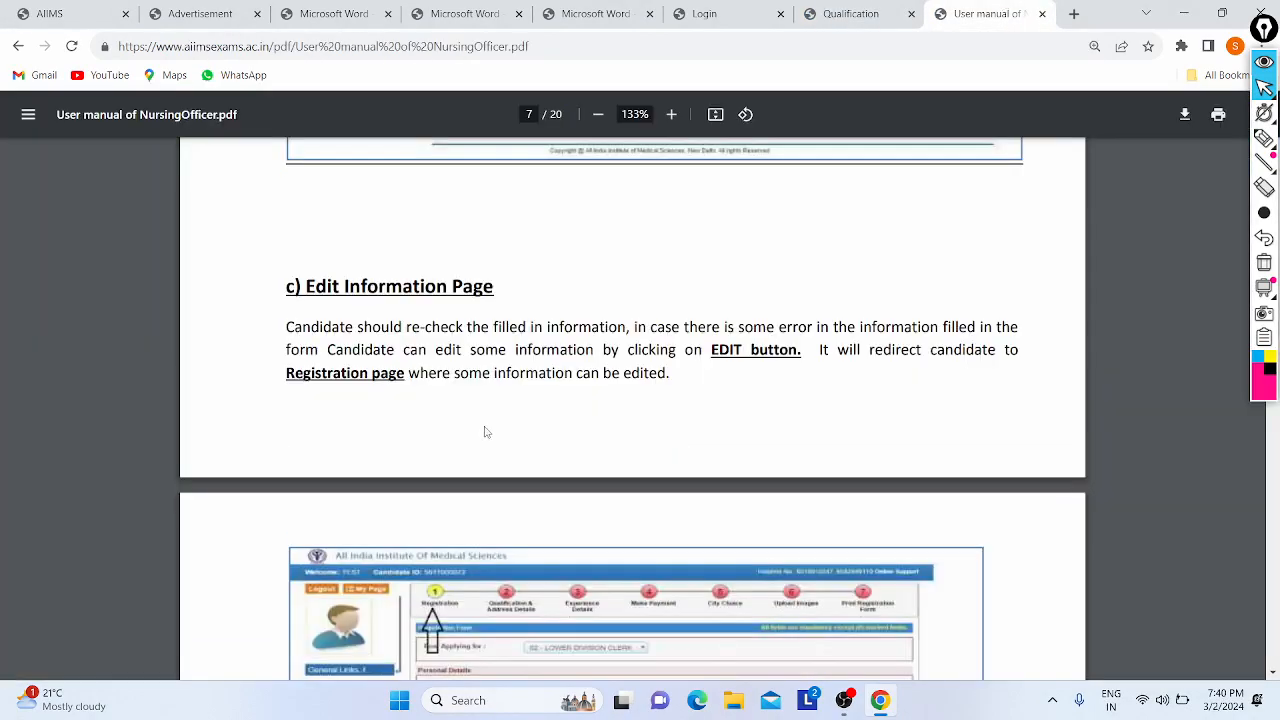
{"action": "scroll", "coordinate": [486, 430], "scroll_direction": "down", "scroll_amount": 1}
{"action": "scroll", "coordinate": [640, 432], "scroll_direction": "down", "scroll_amount": 5}
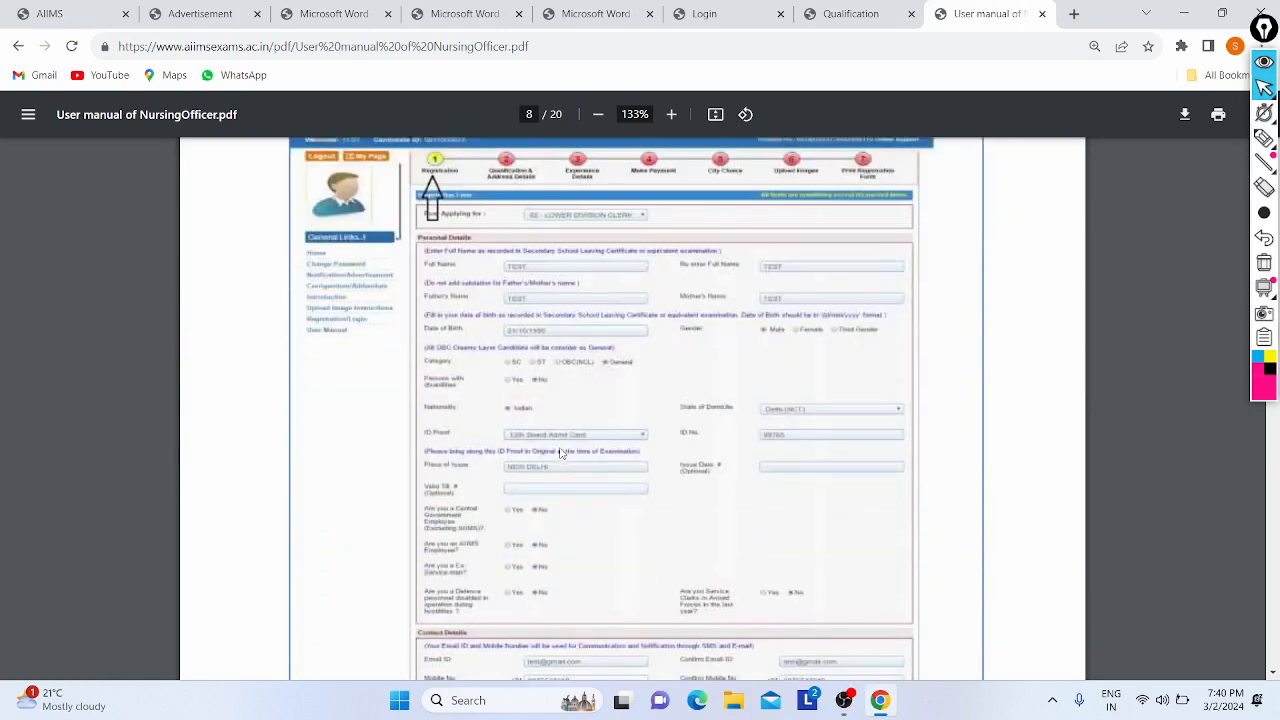
{"action": "scroll", "coordinate": [723, 452], "scroll_direction": "down", "scroll_amount": 4}
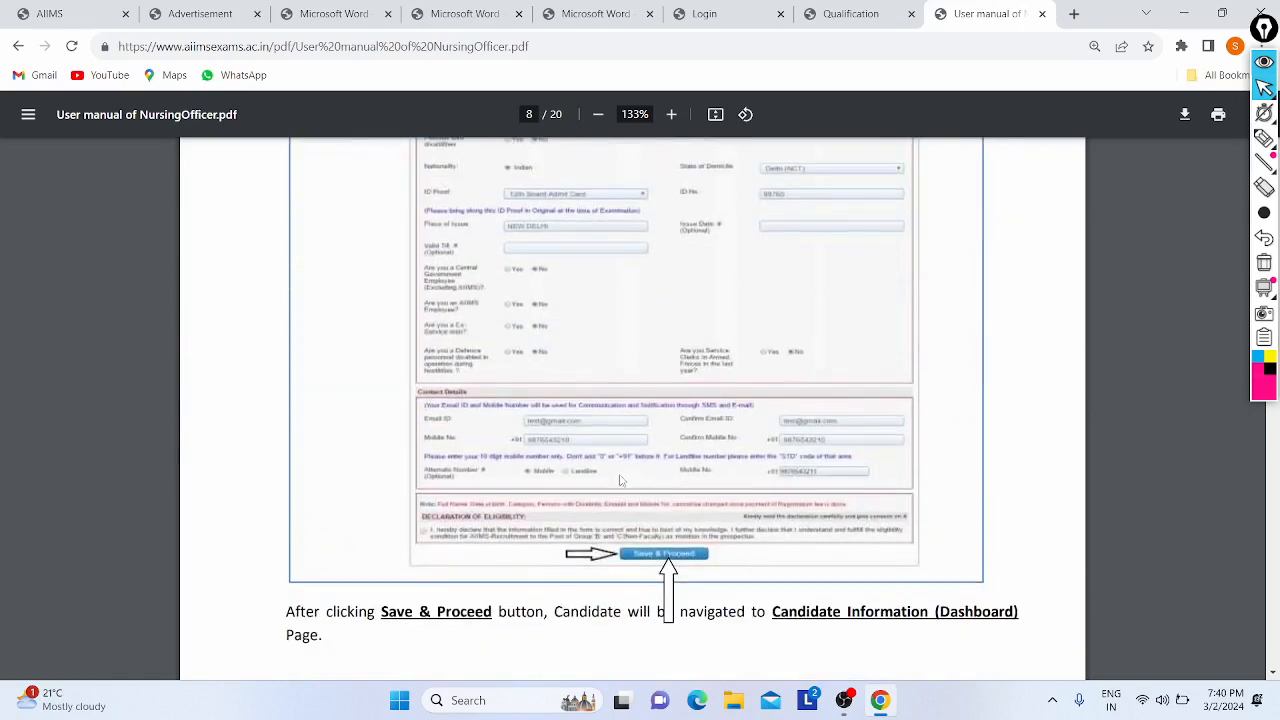
{"action": "scroll", "coordinate": [627, 514], "scroll_direction": "down", "scroll_amount": 8}
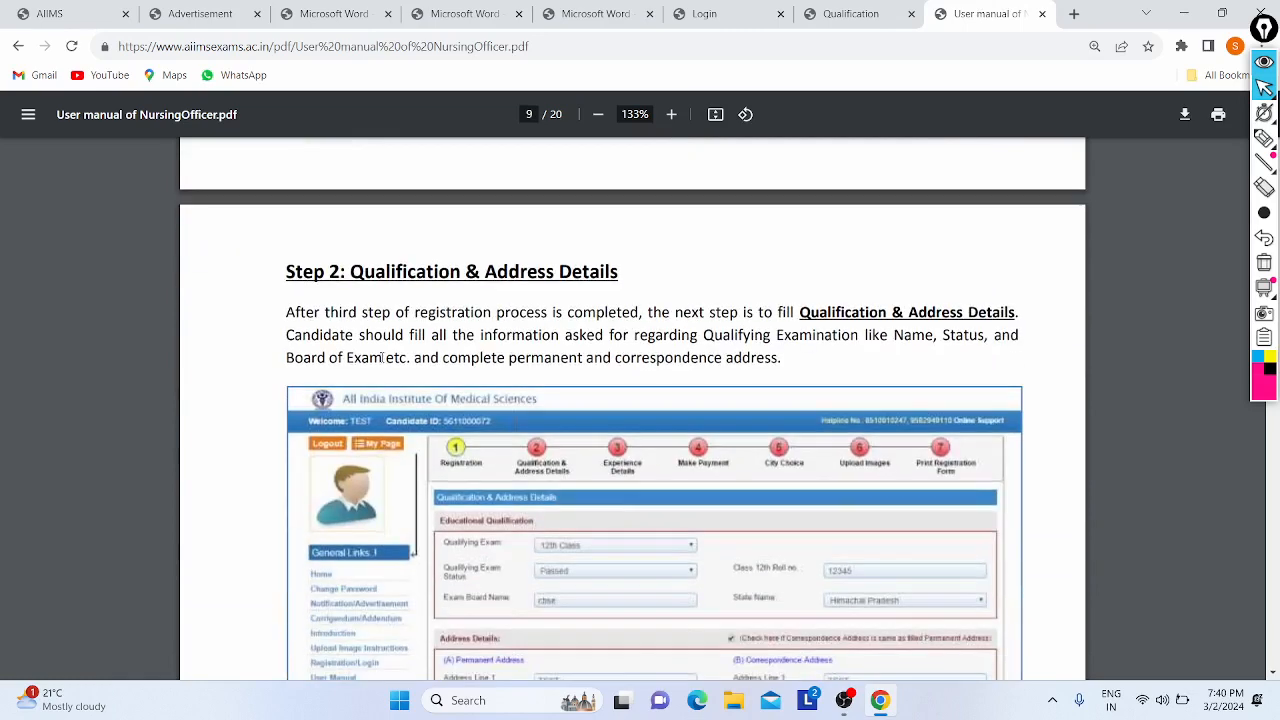
{"action": "scroll", "coordinate": [527, 298], "scroll_direction": "down", "scroll_amount": 6}
{"action": "scroll", "coordinate": [530, 372], "scroll_direction": "up", "scroll_amount": 3}
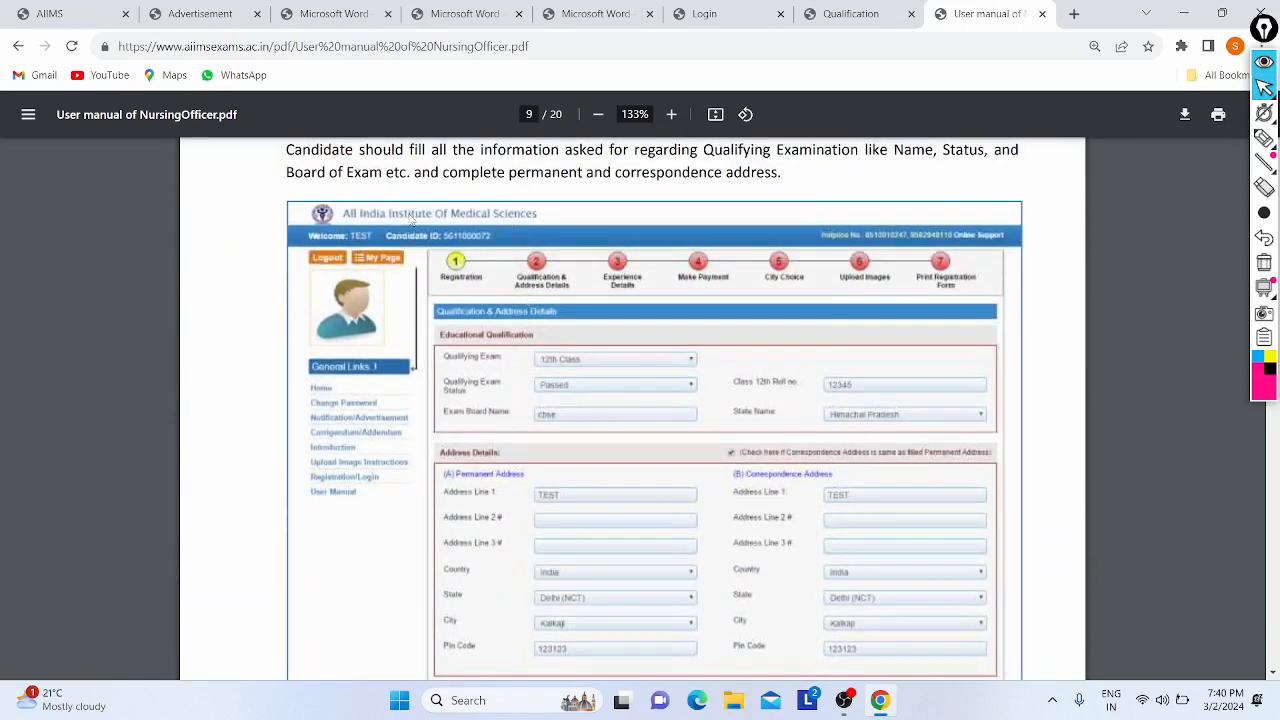
{"action": "scroll", "coordinate": [588, 414], "scroll_direction": "down", "scroll_amount": 2}
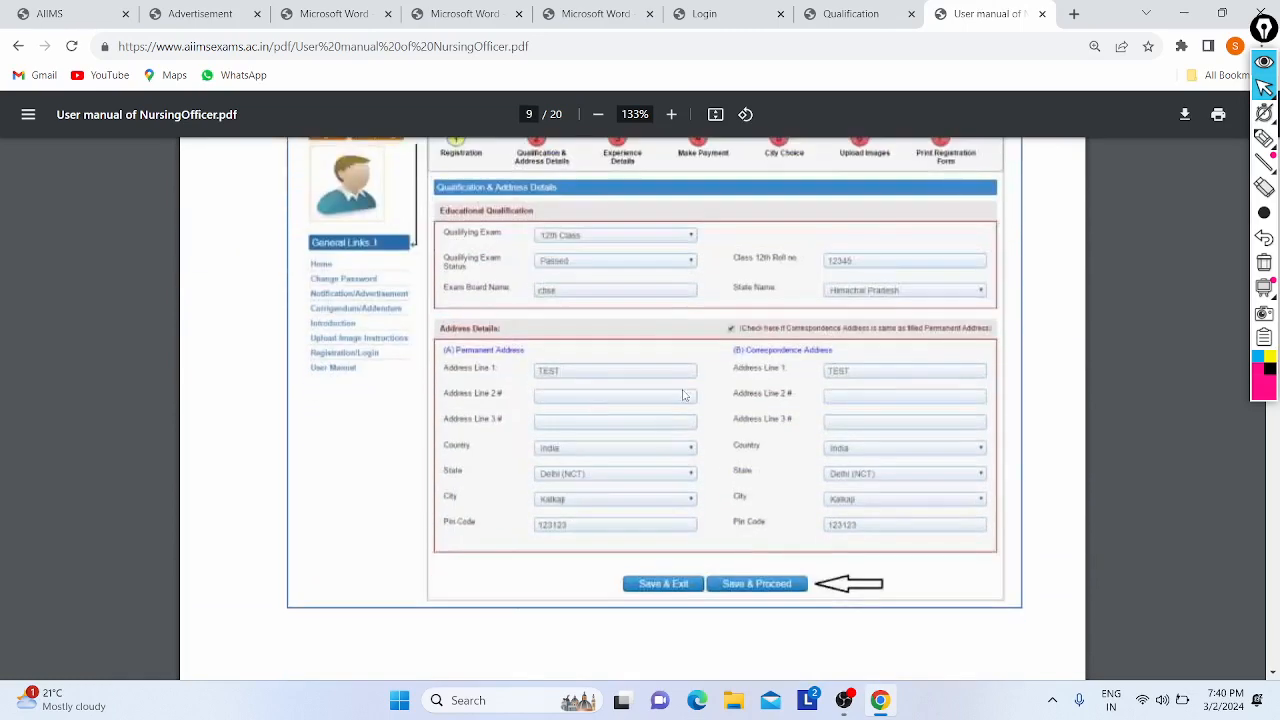
- Select B.Sc (Hons.) Nursing as qualifying exam and enter Hindu College as college name
{"action": "left_click", "coordinate": [840, 12]}
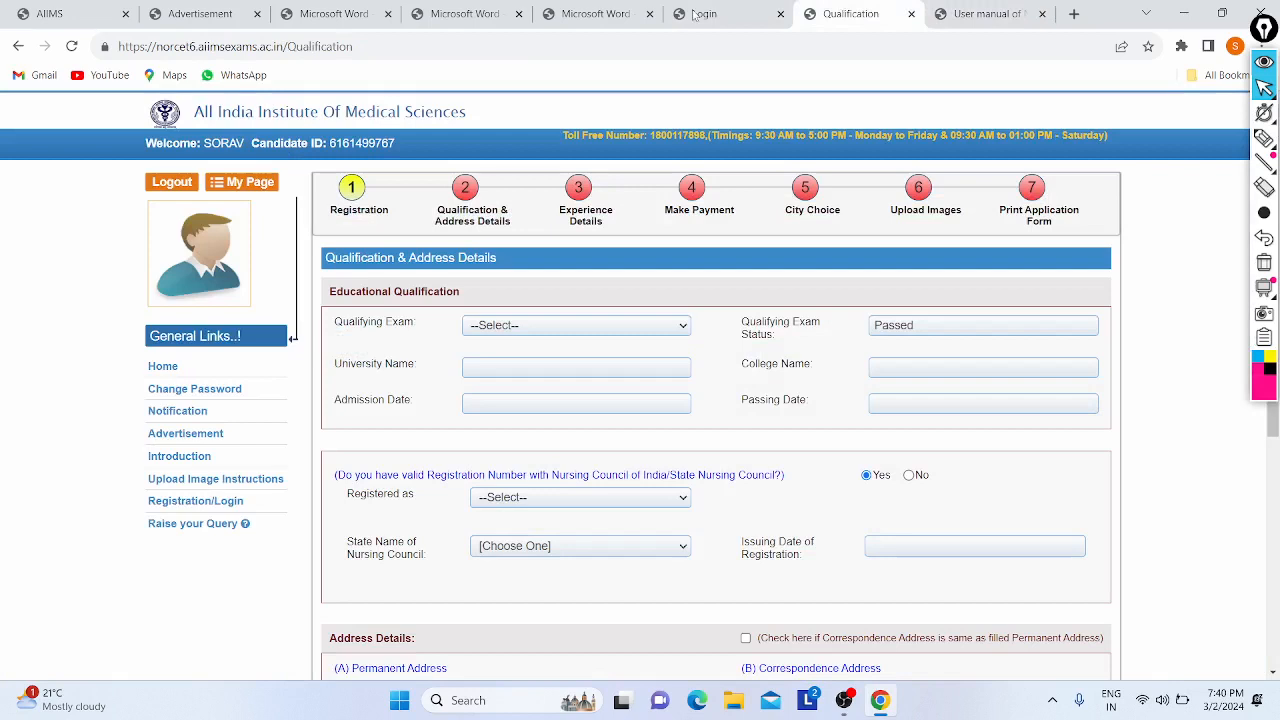
{"action": "left_click", "coordinate": [548, 327]}
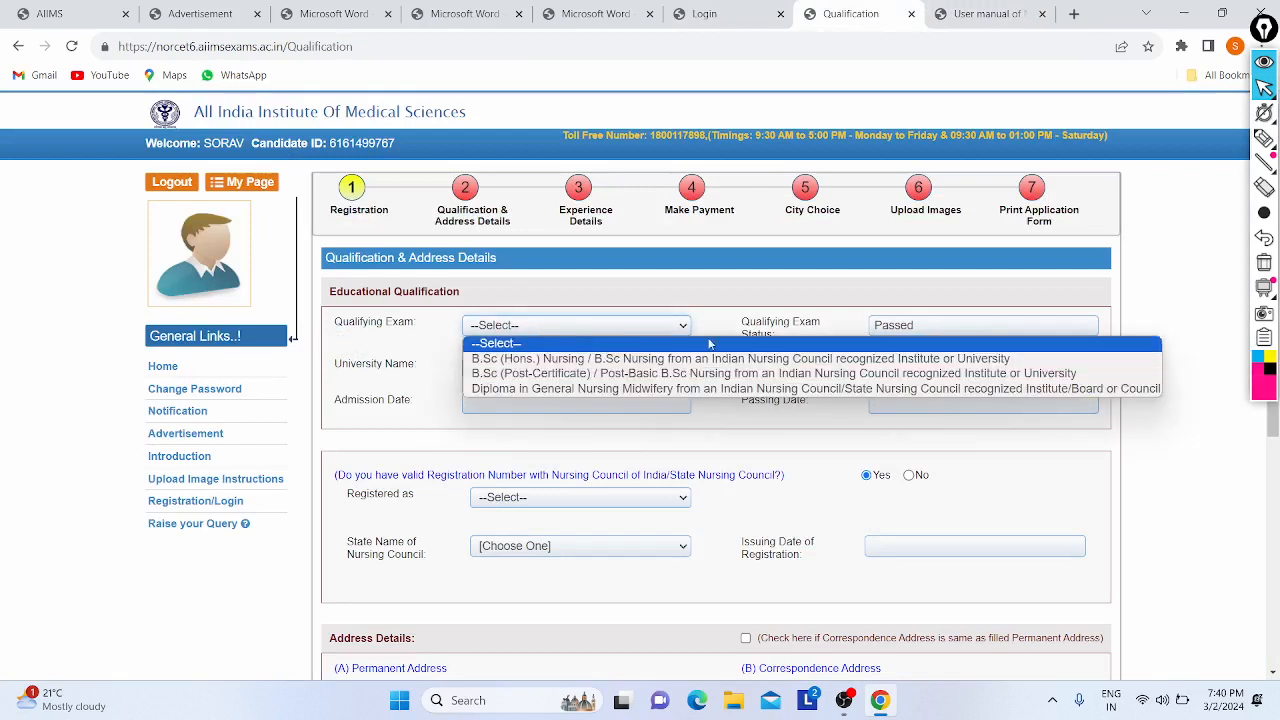
{"action": "left_click", "coordinate": [547, 359]}
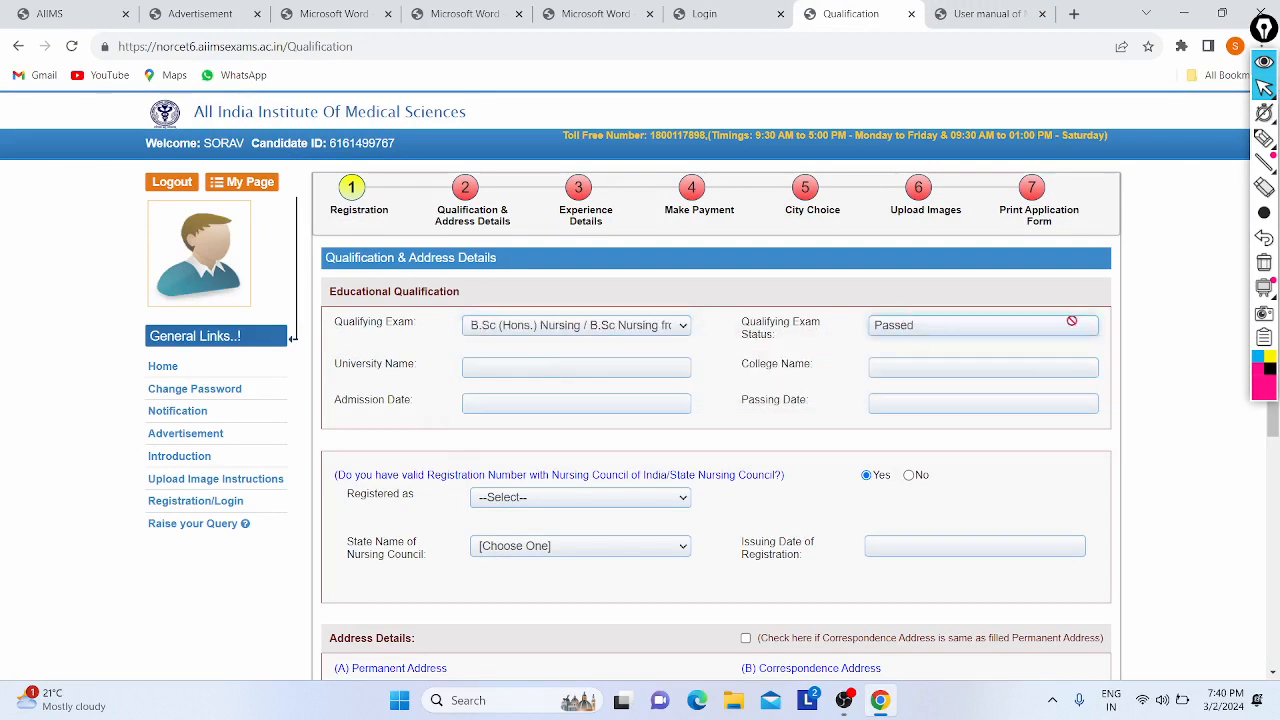
{"action": "key", "text": "Caps_Lock"}
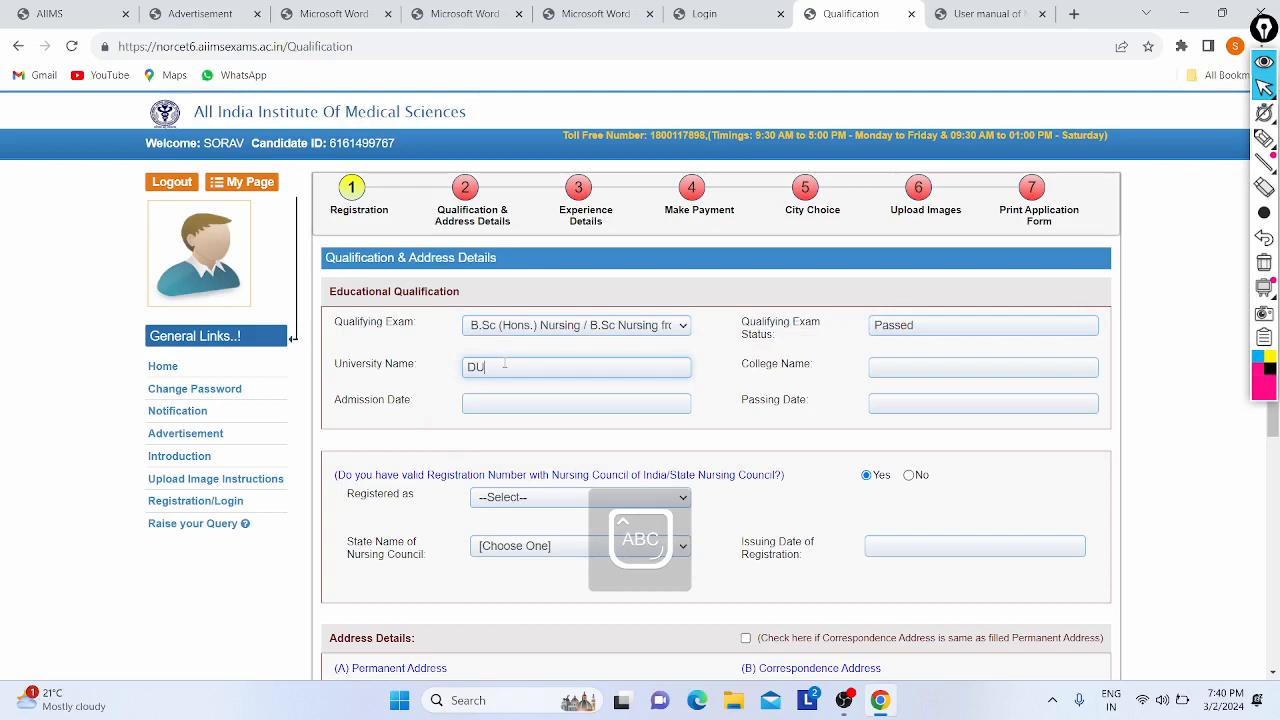
{"action": "key", "text": "Caps_Lock"}
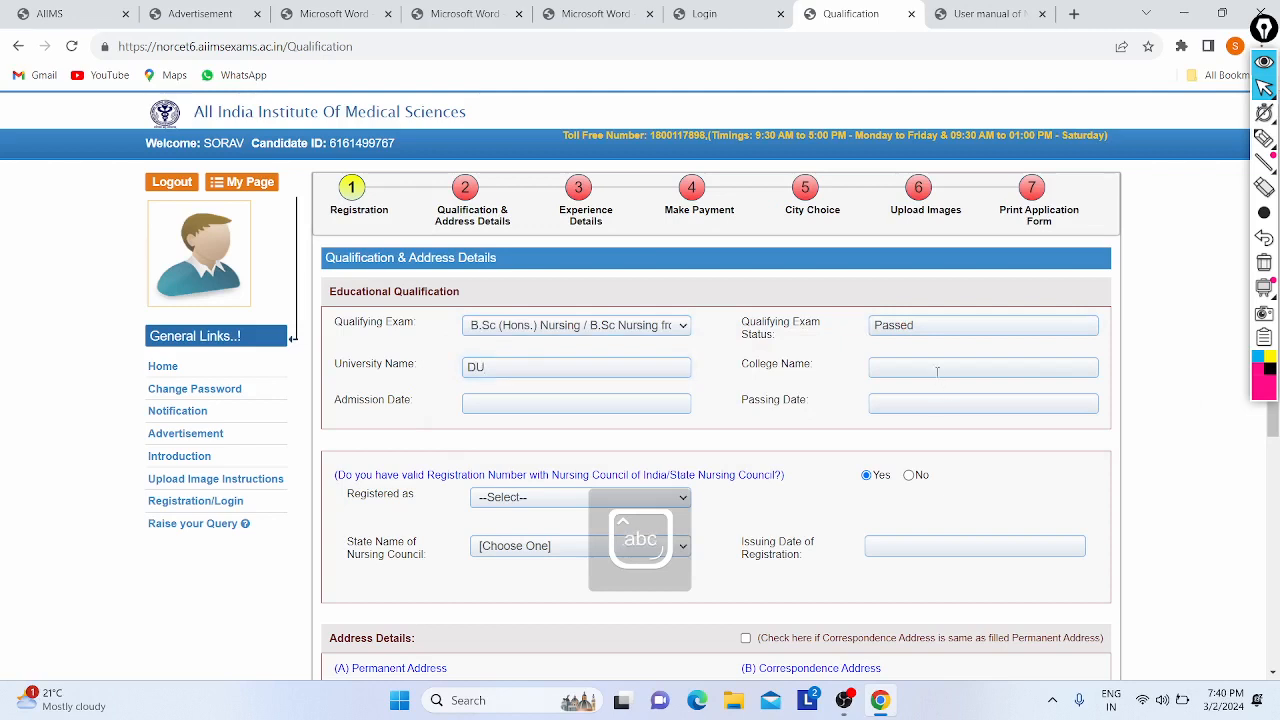
{"action": "left_click", "coordinate": [937, 369]}
{"action": "key", "text": "Caps_Lock"}
{"action": "type", "text": "H"}
{"action": "key", "text": "Caps_Lock"}
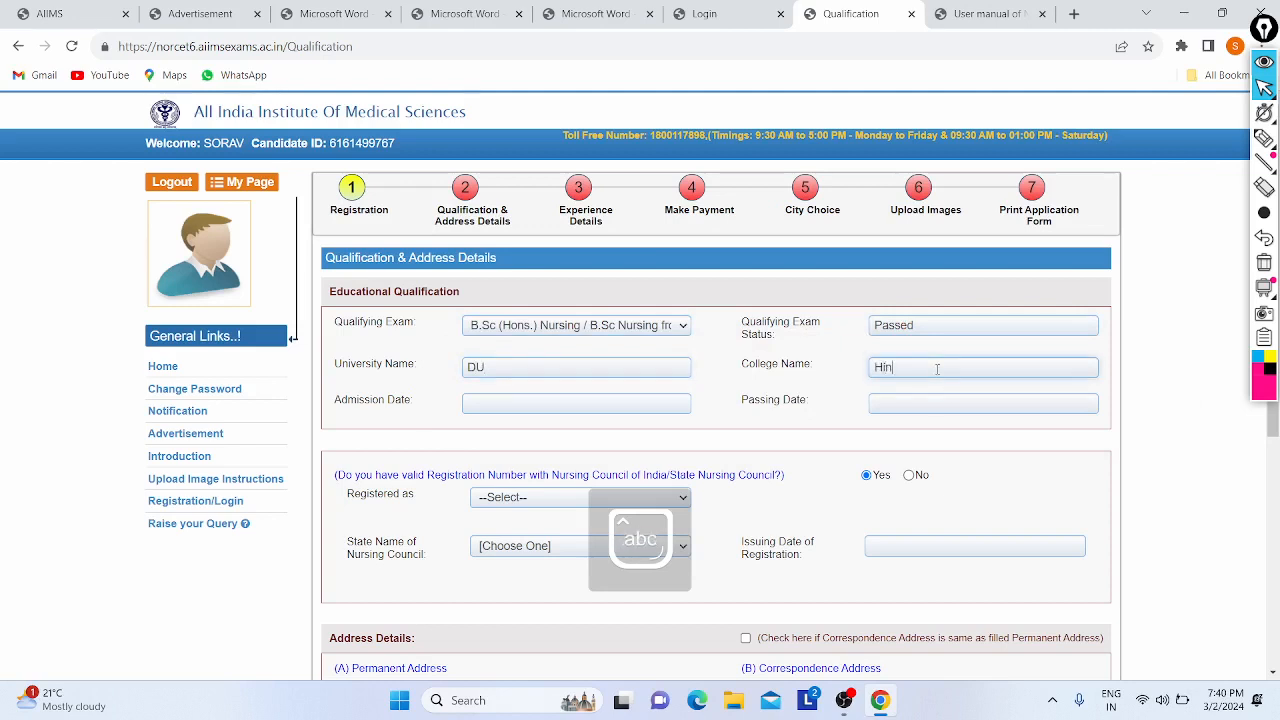
{"action": "type", "text": "indu College"}
- Set the date of admission to 03/03/2020
{"action": "left_click", "coordinate": [525, 402]}
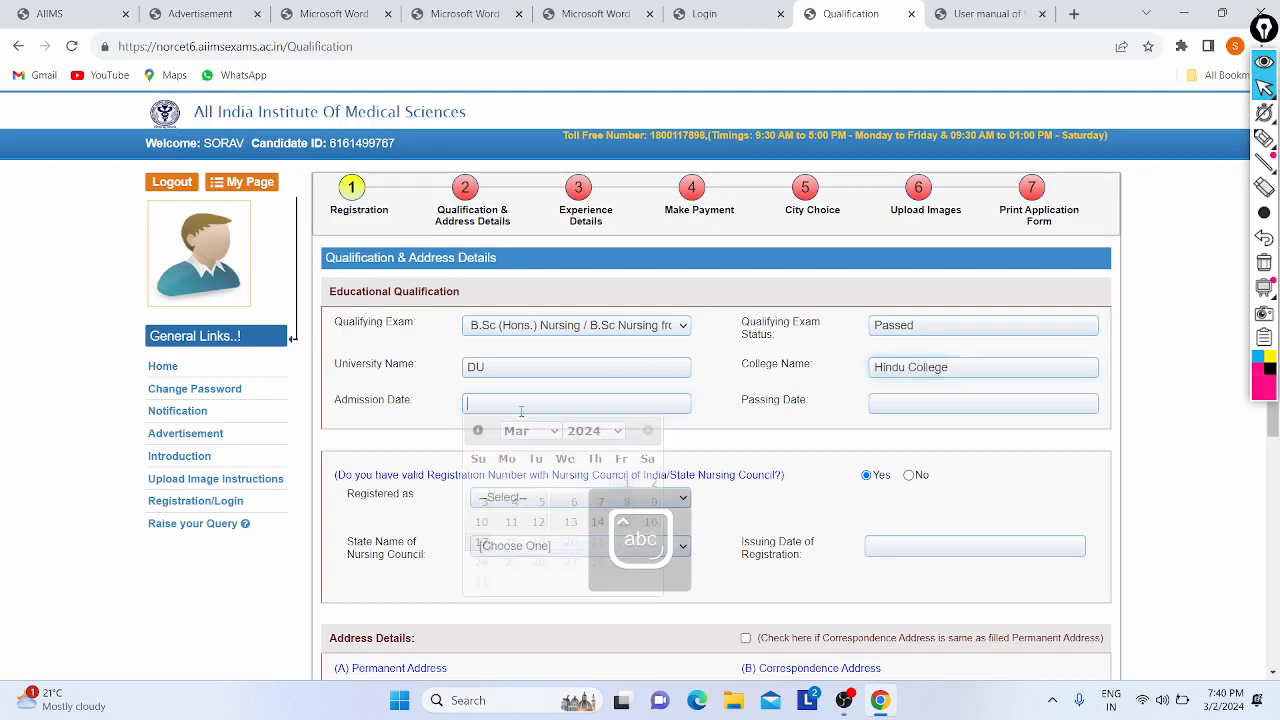
{"action": "left_click", "coordinate": [617, 432]}
{"action": "left_click", "coordinate": [583, 352]}
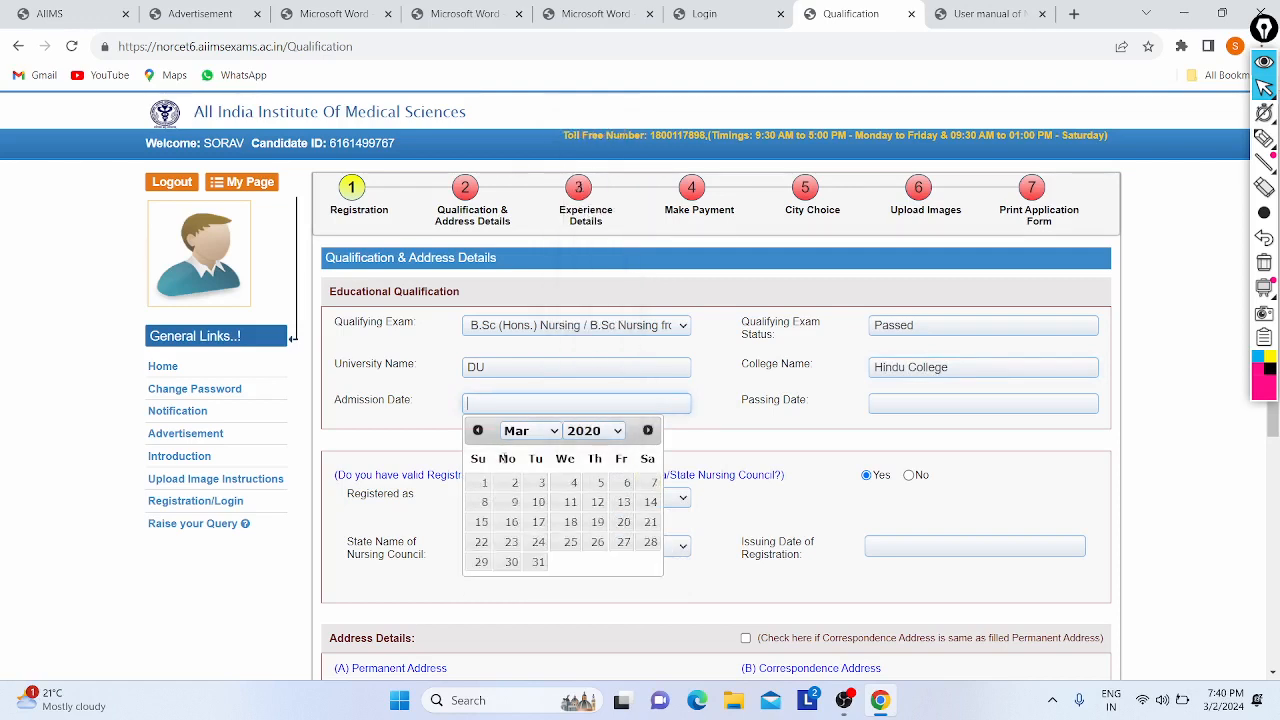
{"action": "left_click", "coordinate": [519, 434]}
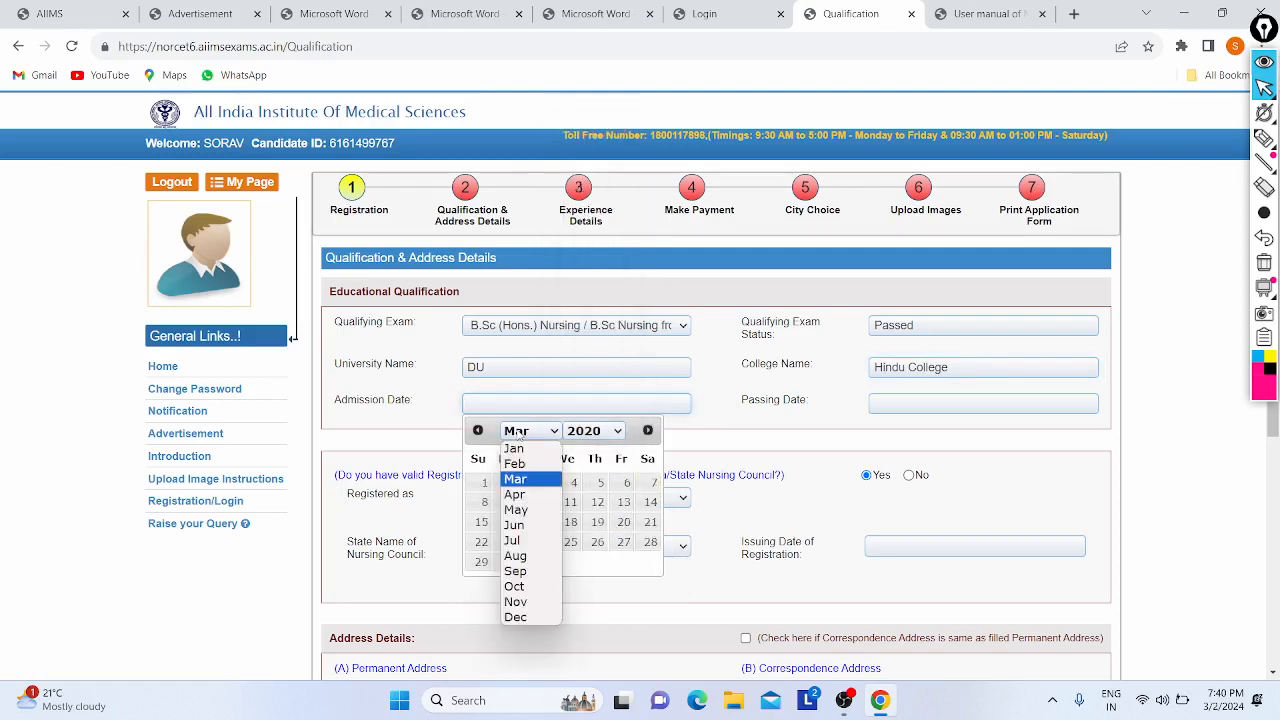
{"action": "left_click", "coordinate": [535, 484]}
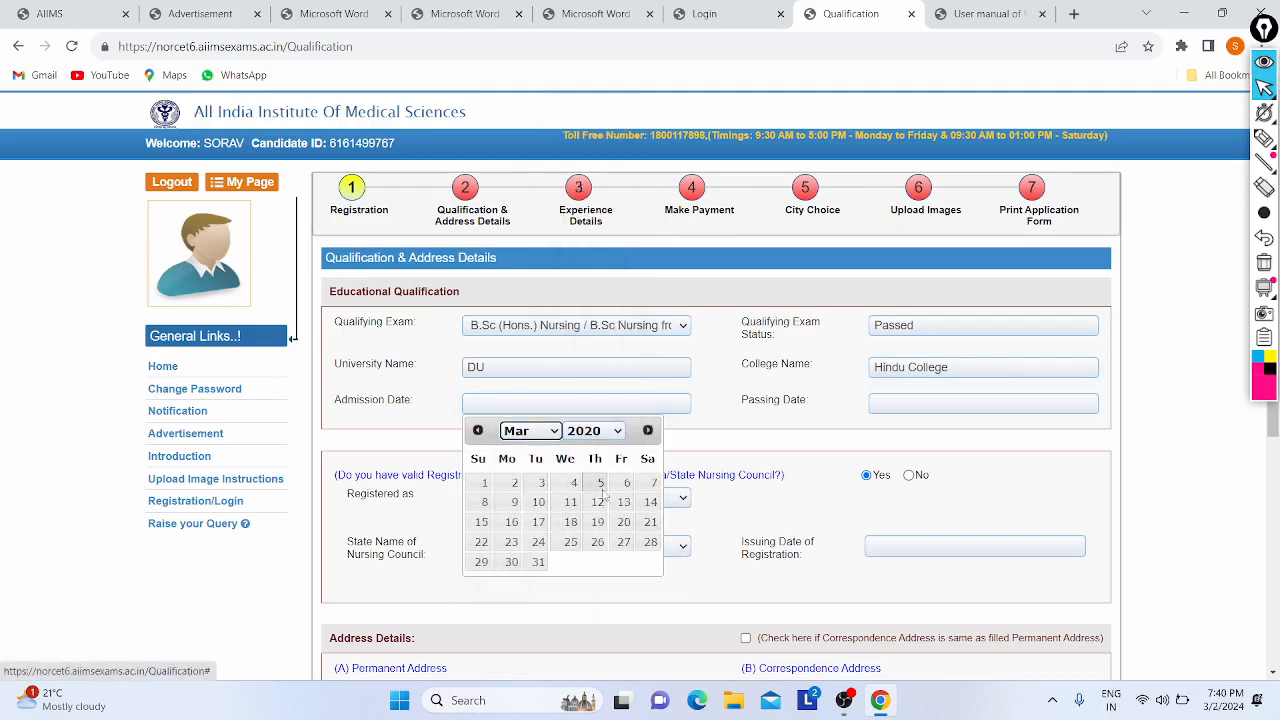
{"action": "left_click", "coordinate": [542, 484]}
- Set the date of passing to 04/04/2023
{"action": "left_click", "coordinate": [926, 398]}
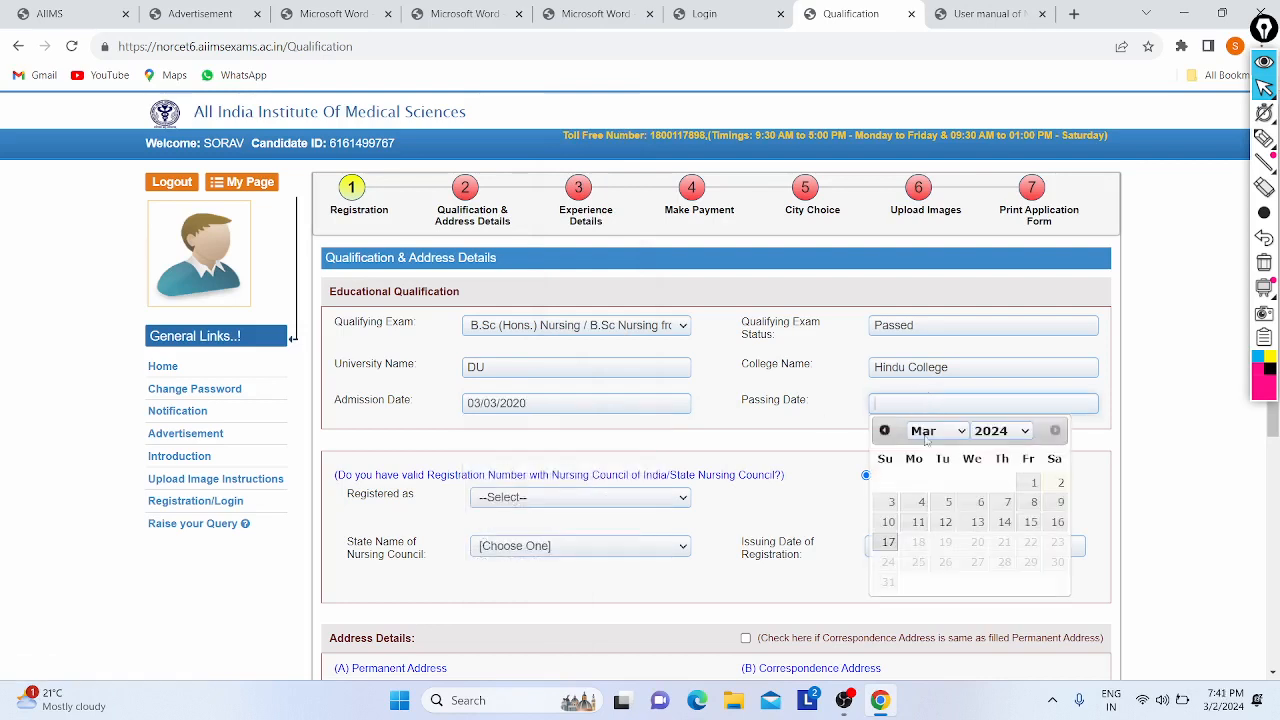
{"action": "left_click", "coordinate": [1001, 430]}
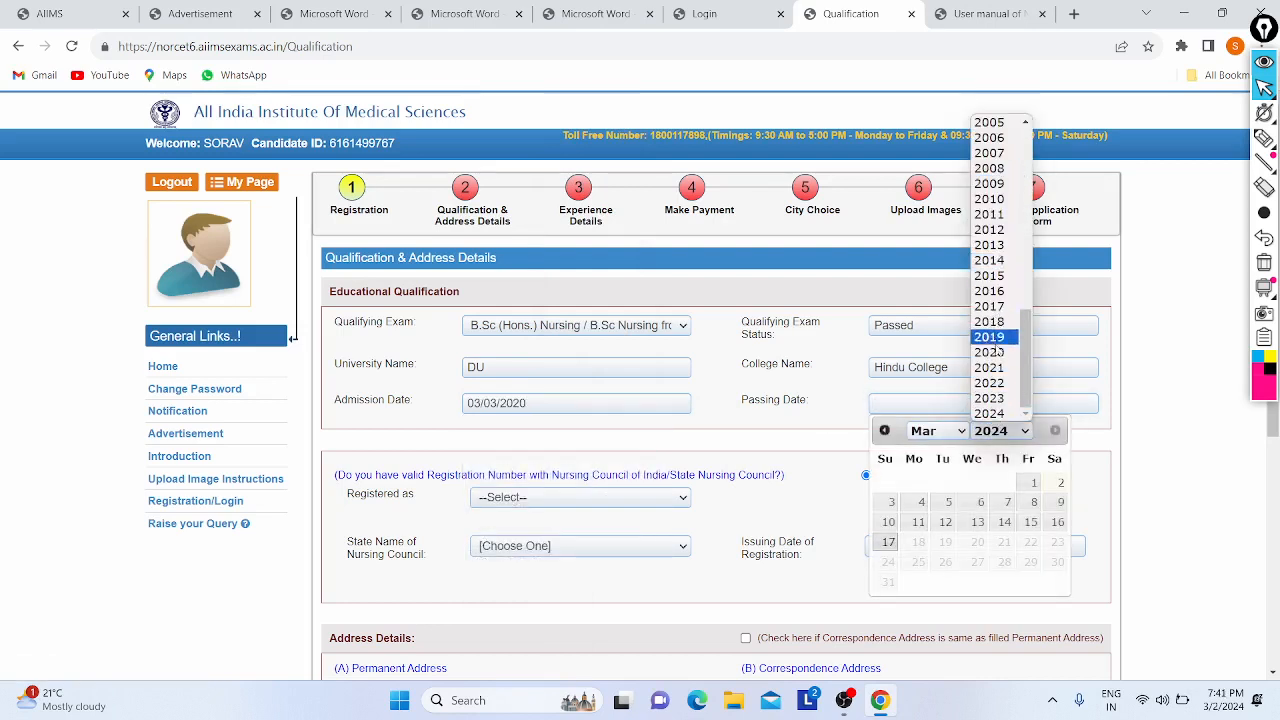
{"action": "left_click", "coordinate": [989, 399]}
{"action": "left_click", "coordinate": [940, 431]}
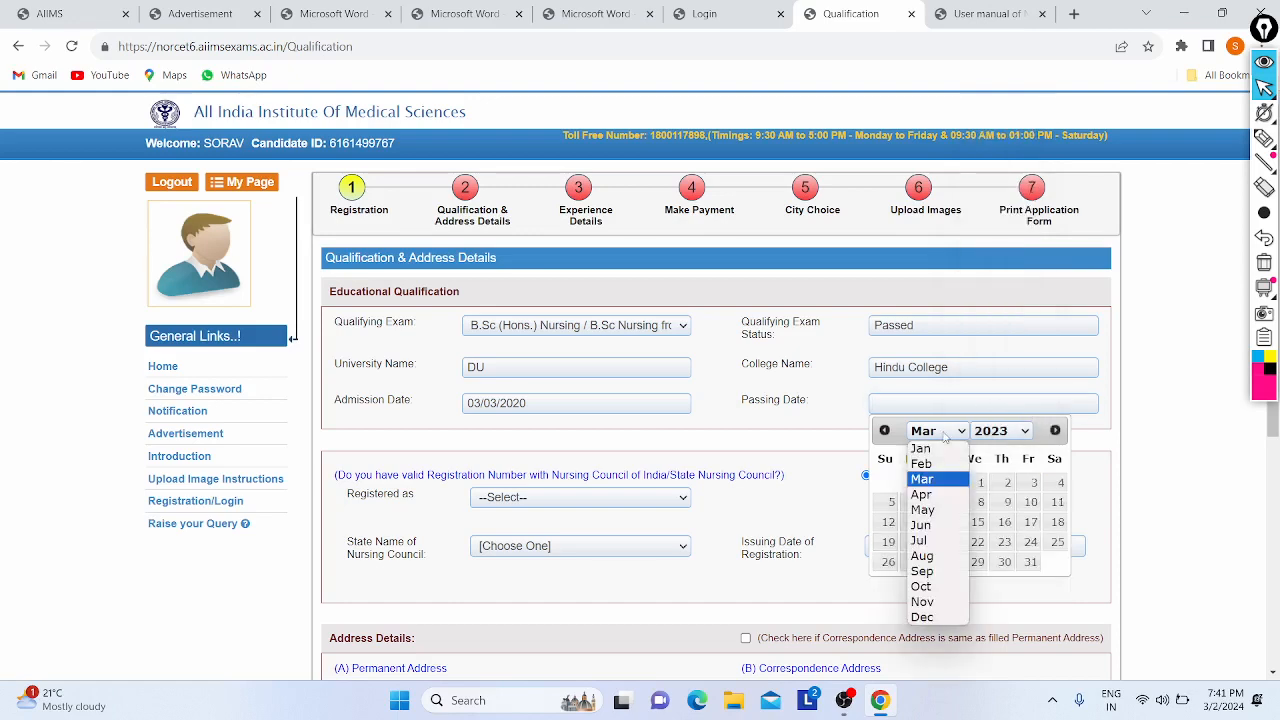
{"action": "left_click", "coordinate": [921, 494]}
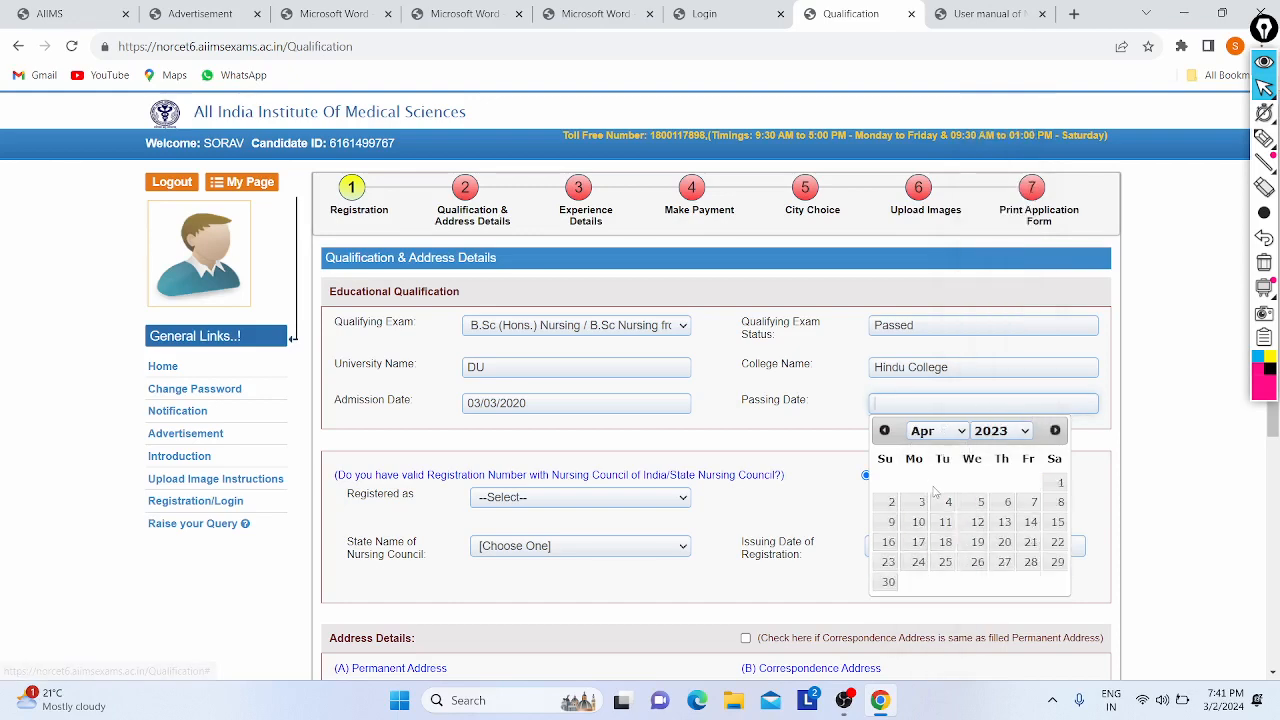
{"action": "left_click", "coordinate": [944, 502]}
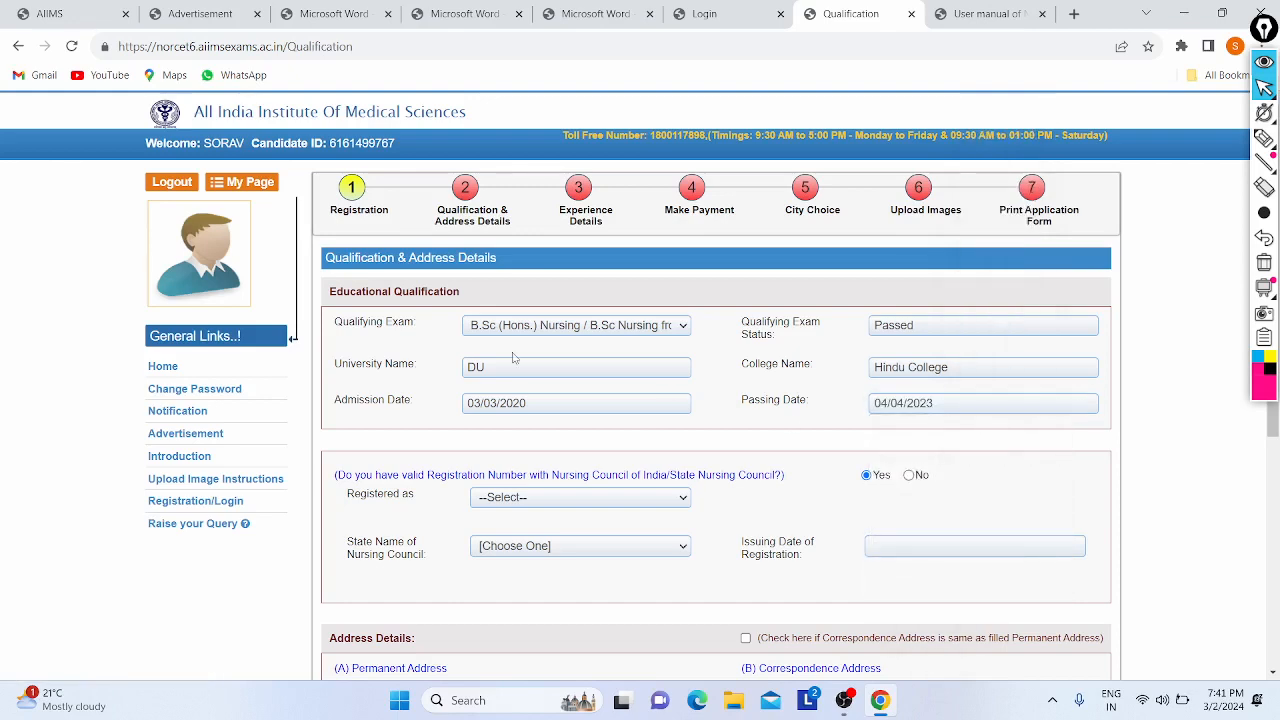
{"action": "scroll", "coordinate": [516, 359], "scroll_direction": "down", "scroll_amount": 2}
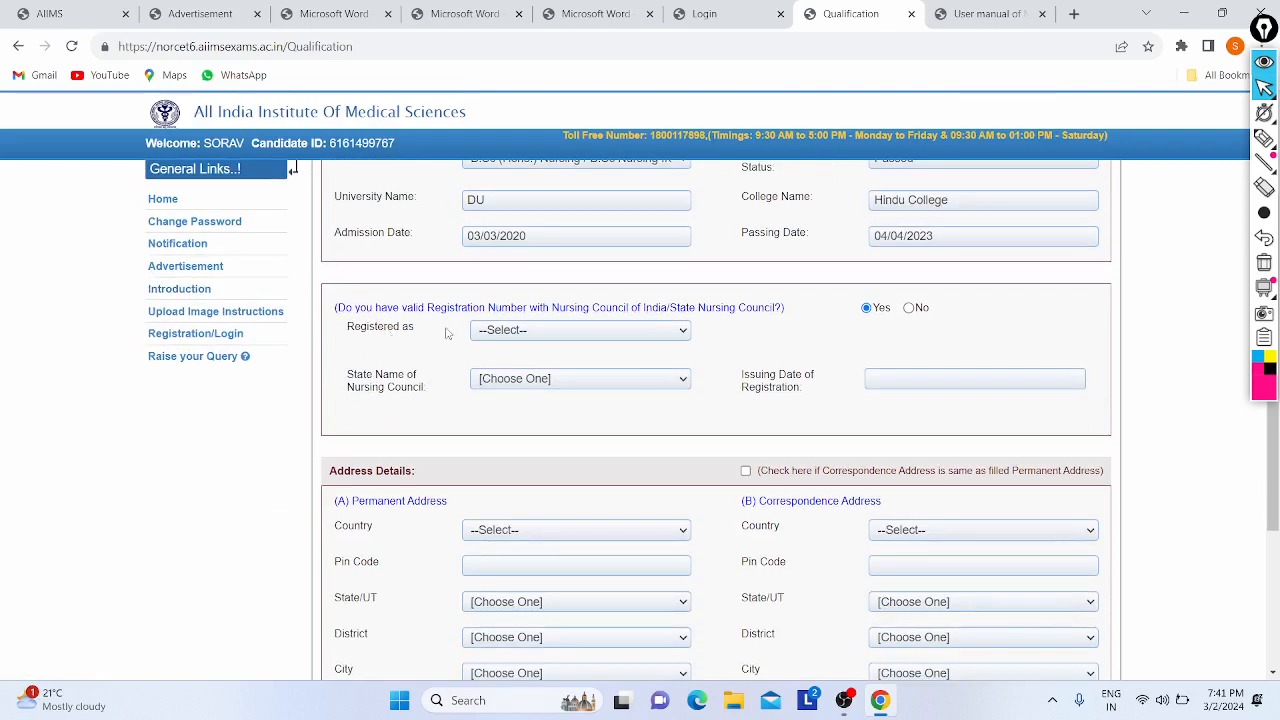
- Choose Nurse and Midwife under Registered as and answer Yes to nursing council registration
{"action": "left_click_drag", "start_coordinate": [341, 306], "coordinate": [548, 310]}
{"action": "left_click", "coordinate": [548, 310]}
{"action": "left_click", "coordinate": [582, 331]}
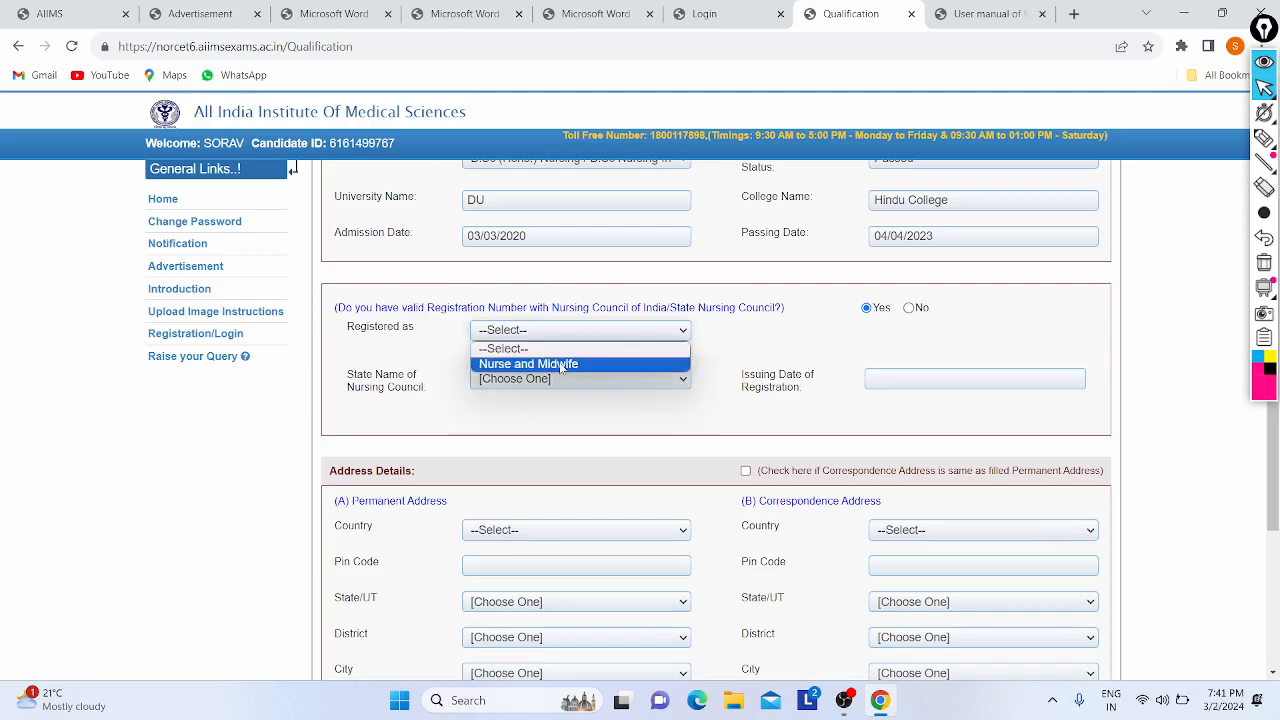
{"action": "left_click", "coordinate": [560, 366]}
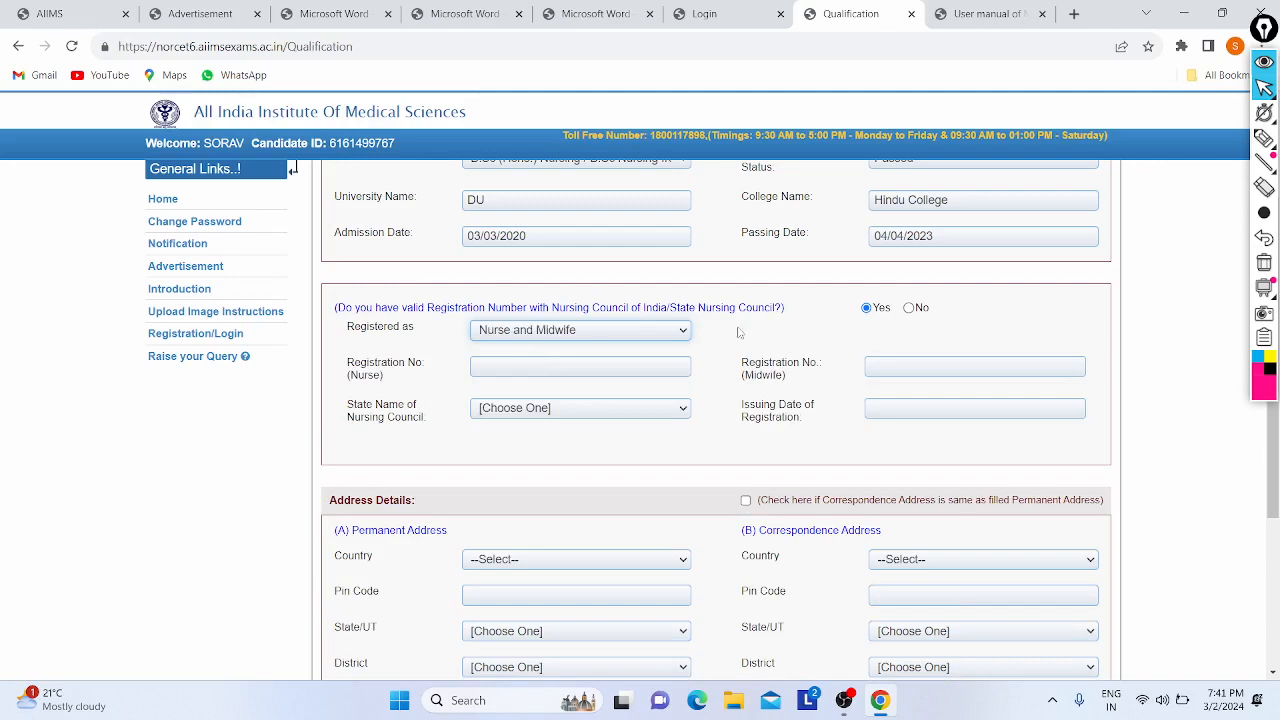
{"action": "left_click", "coordinate": [910, 308]}
{"action": "left_click_drag", "start_coordinate": [492, 104], "coordinate": [656, 130]}
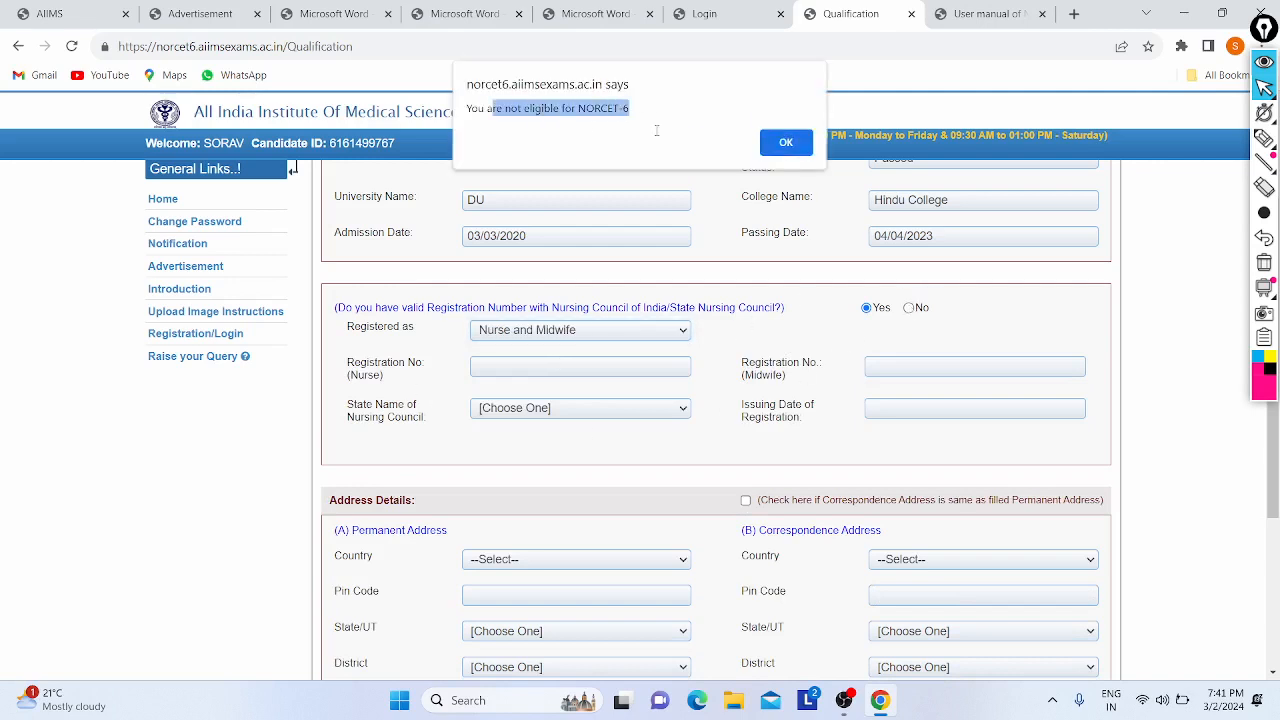
{"action": "left_click", "coordinate": [786, 142]}
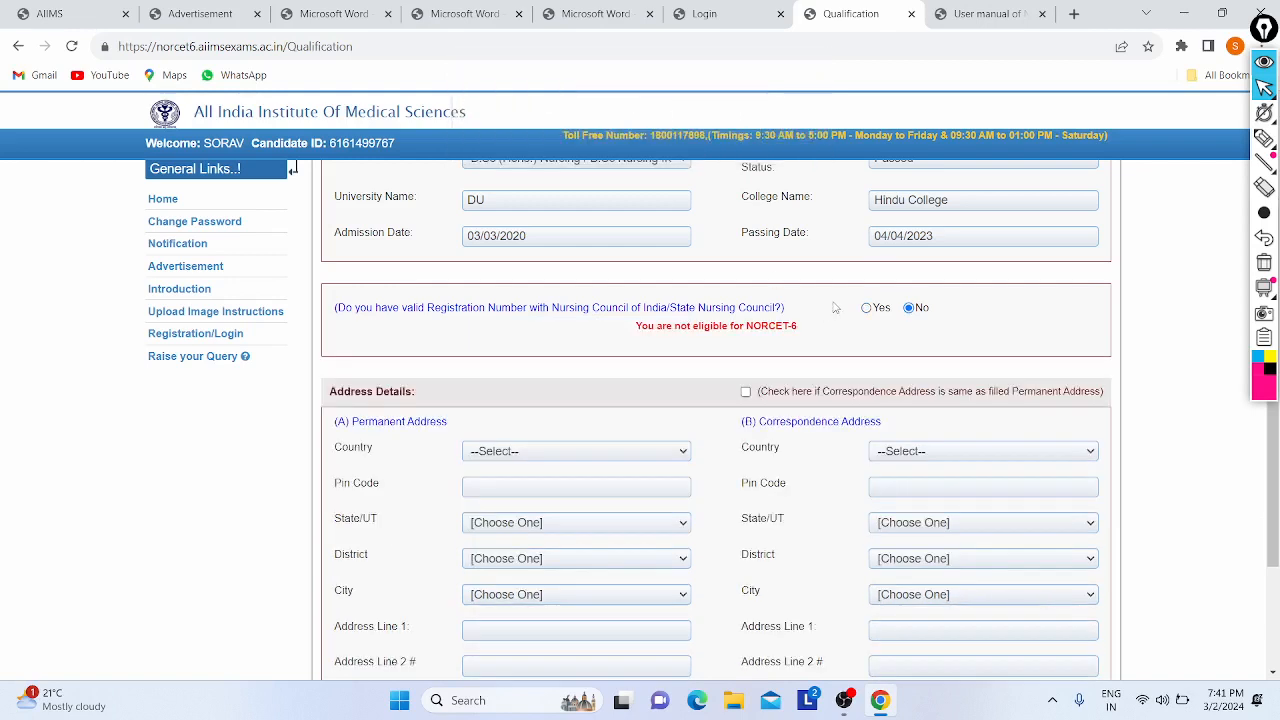
{"action": "left_click", "coordinate": [867, 309]}
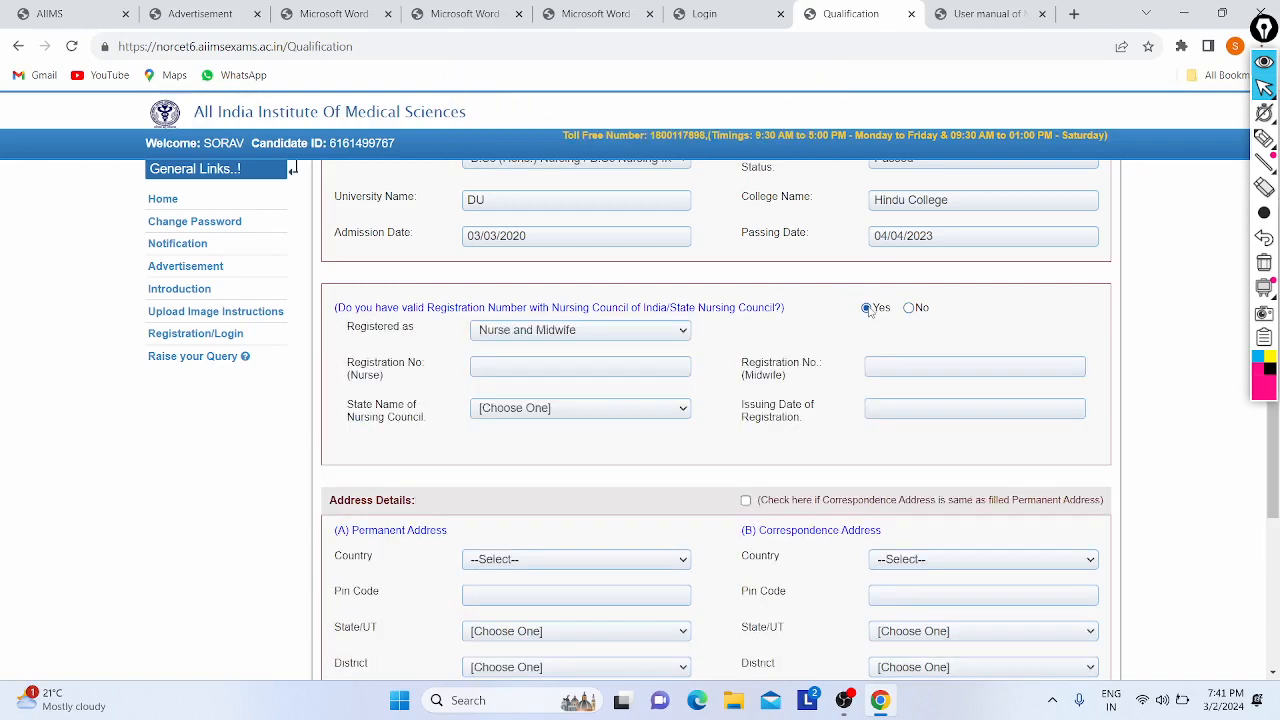
- Enter the Nurse and Midwife registration numbers and select DELHI as the council state
{"action": "left_click", "coordinate": [492, 372]}
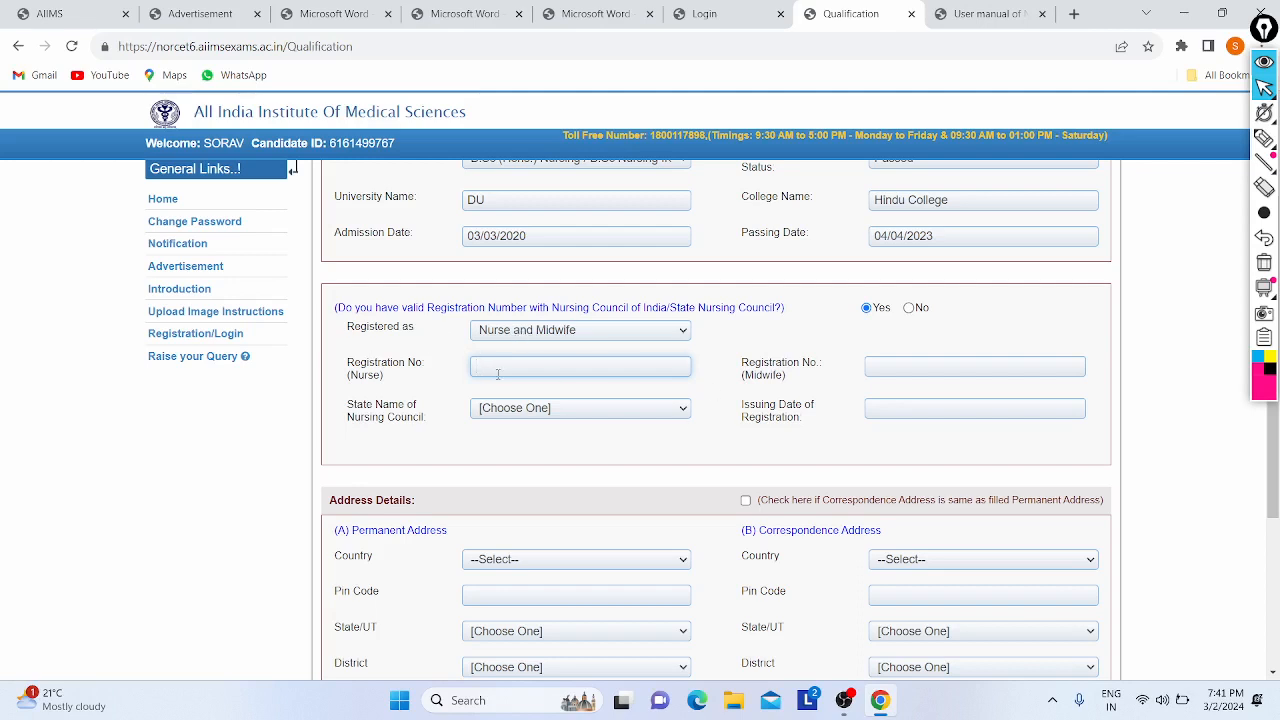
{"action": "left_click", "coordinate": [910, 364]}
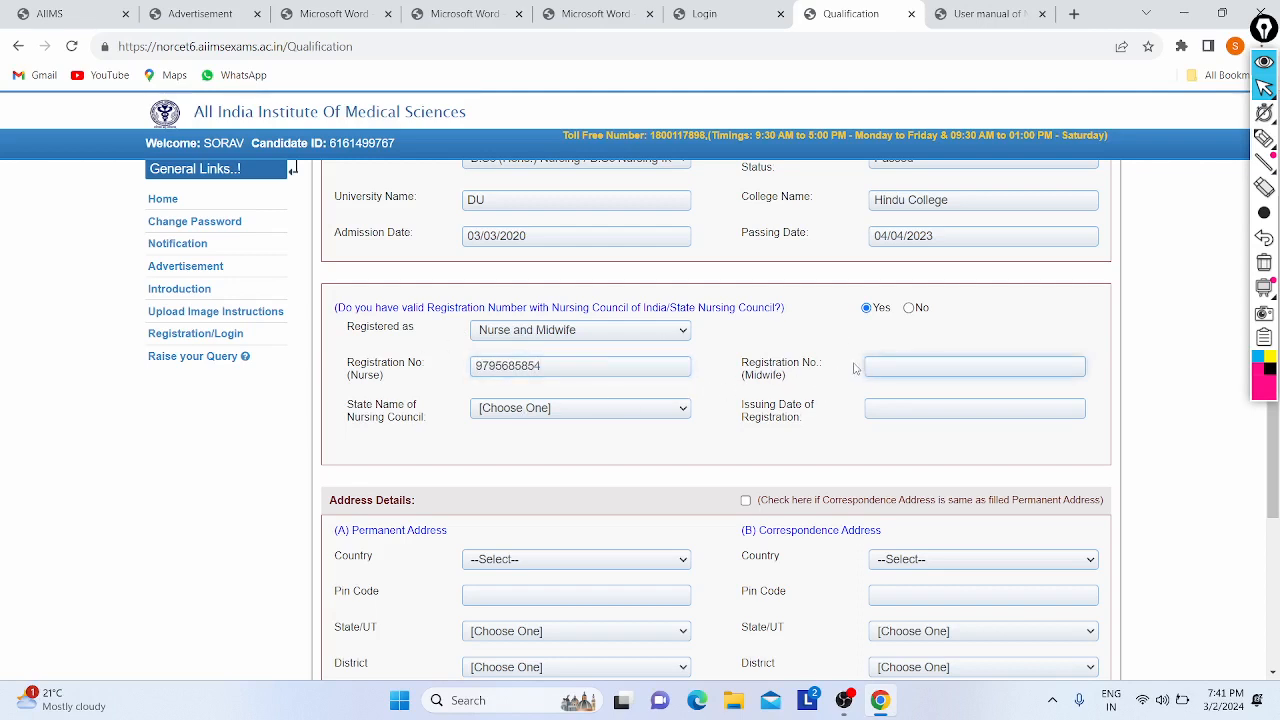
{"action": "left_click", "coordinate": [538, 412]}
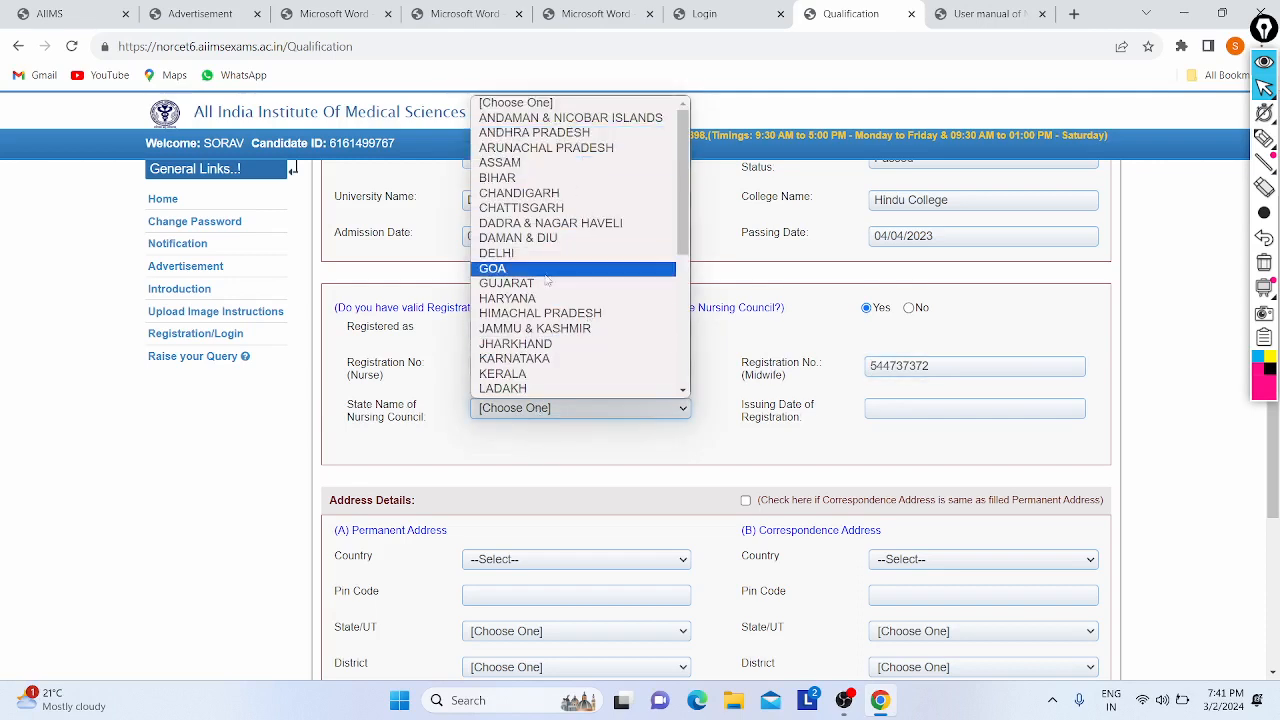
{"action": "left_click", "coordinate": [589, 253]}
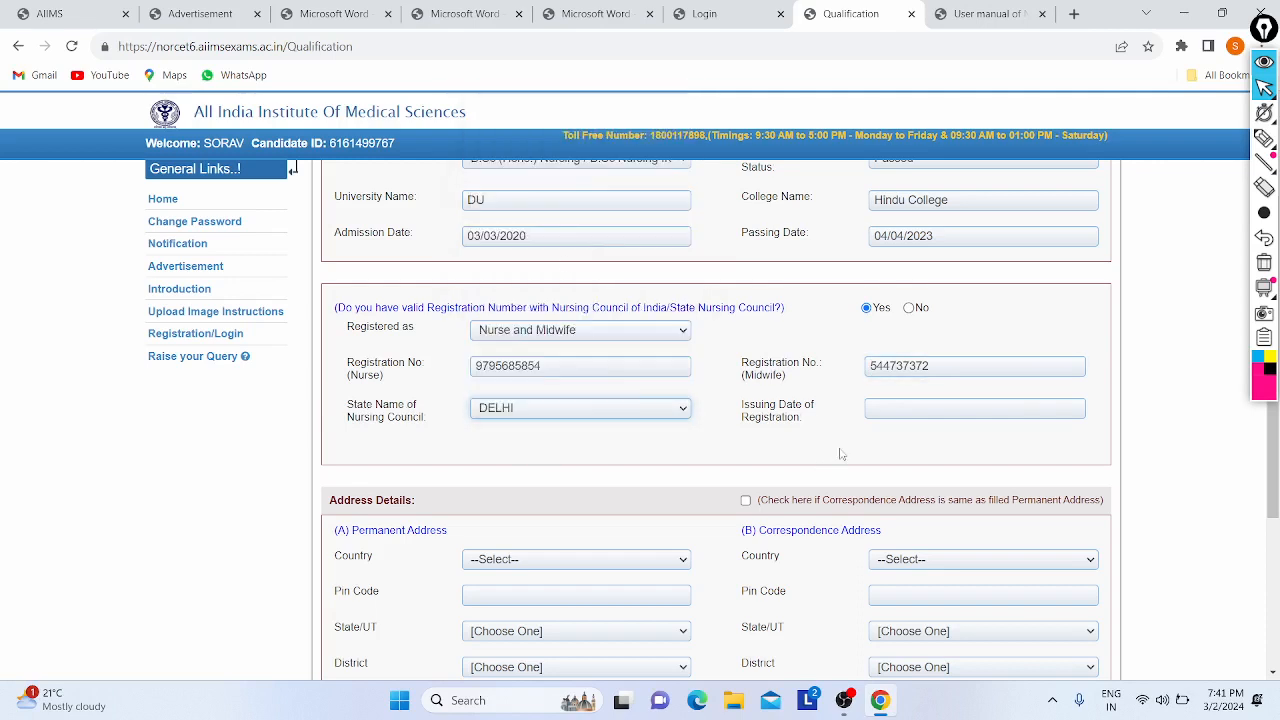
- Try 03/03/2022 as the issuing date and dismiss the date-rule warning
{"action": "left_click", "coordinate": [934, 412]}
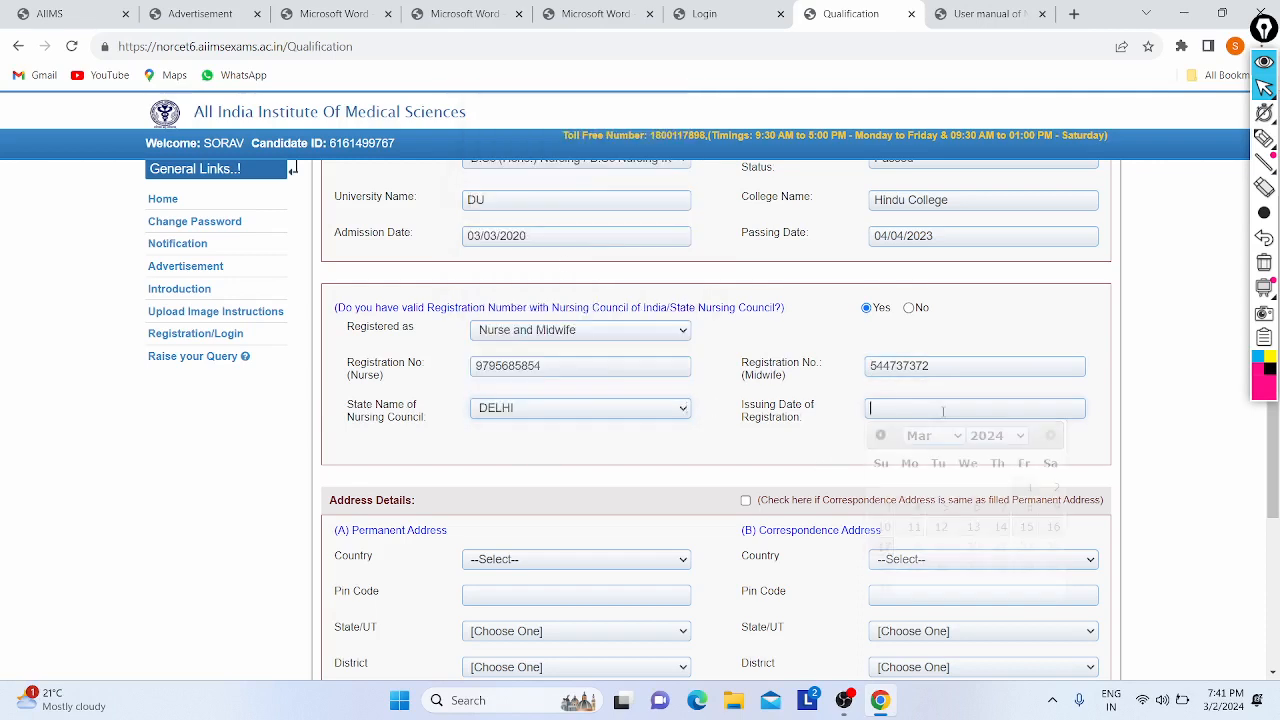
{"action": "left_click", "coordinate": [995, 437]}
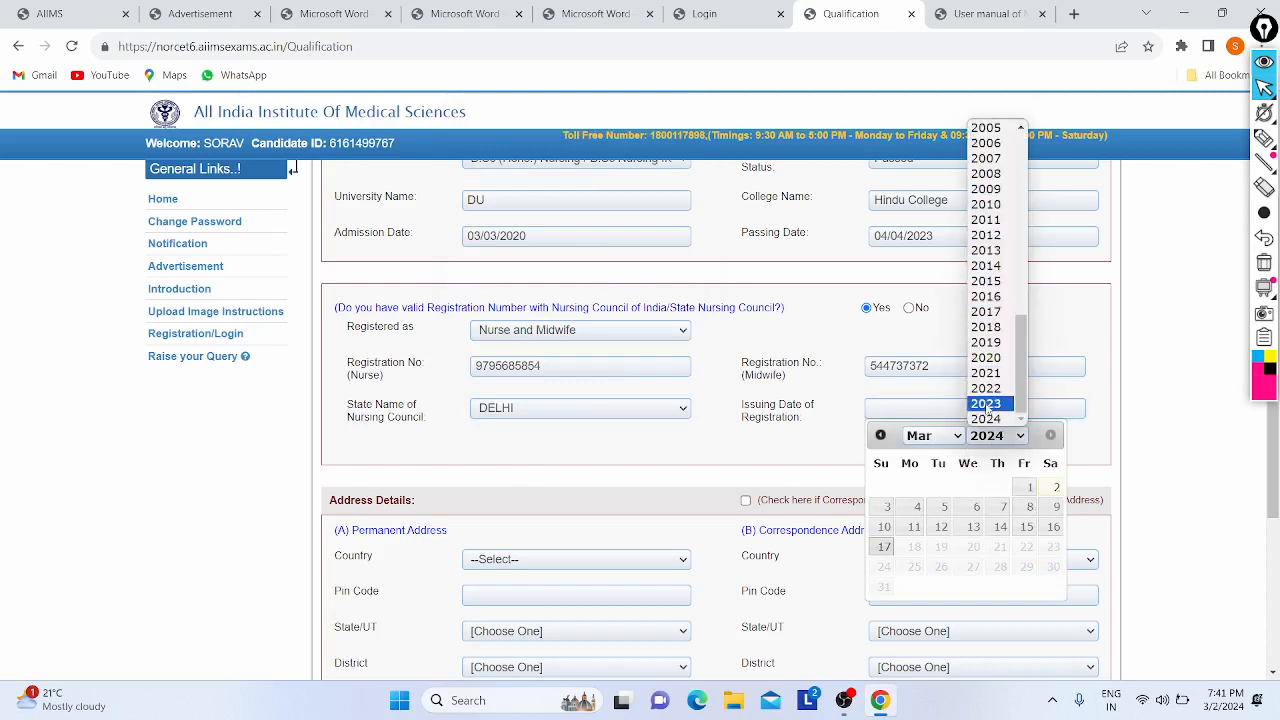
{"action": "left_click", "coordinate": [988, 388]}
{"action": "left_click", "coordinate": [944, 435]}
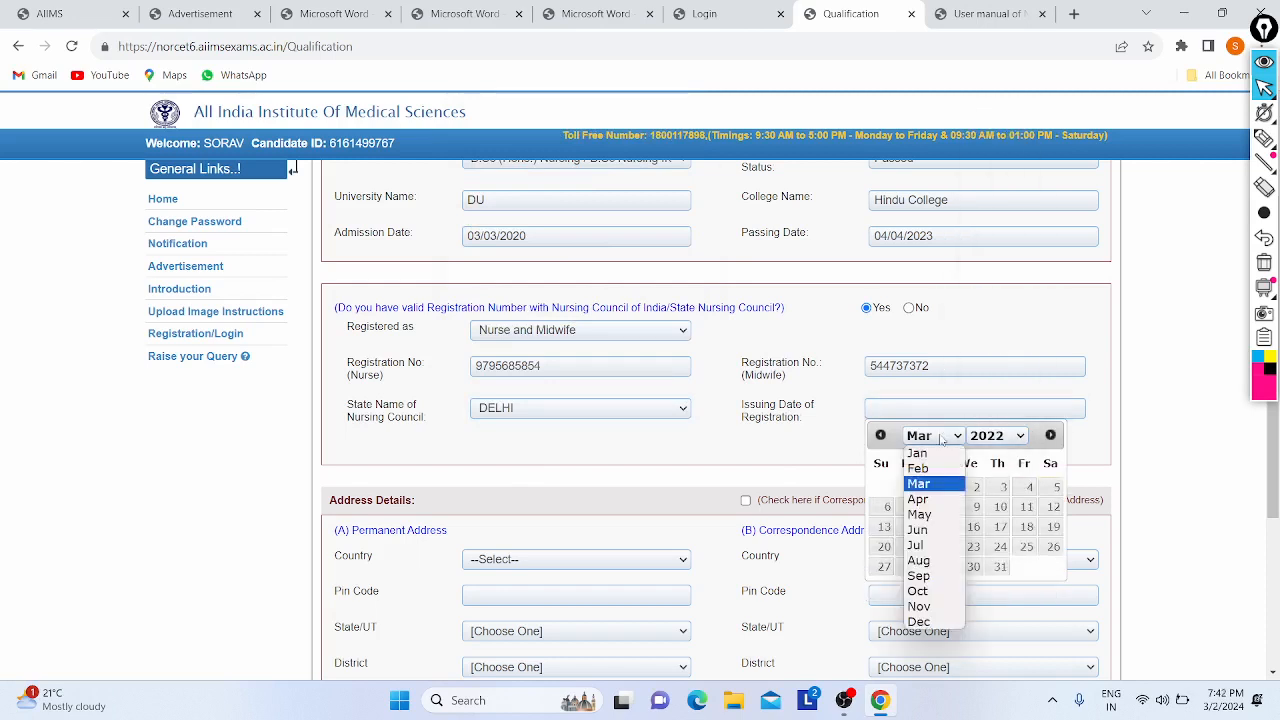
{"action": "left_click", "coordinate": [928, 490]}
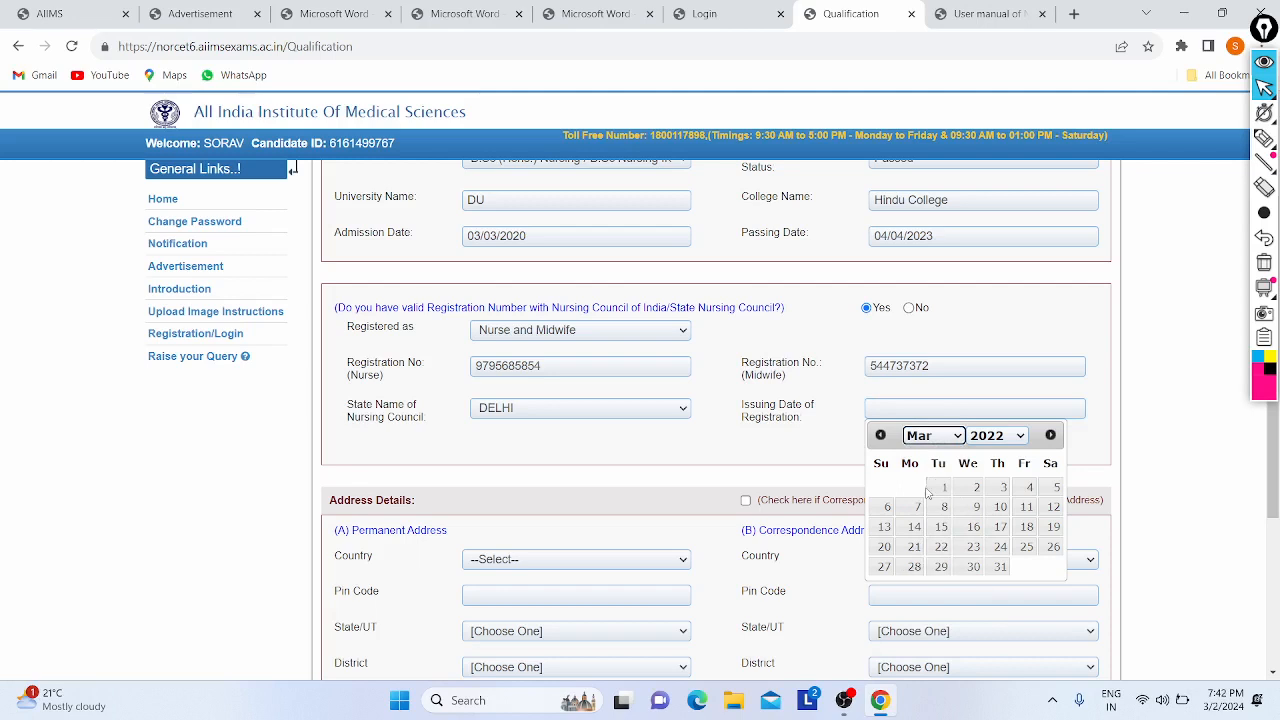
{"action": "left_click", "coordinate": [1003, 487]}
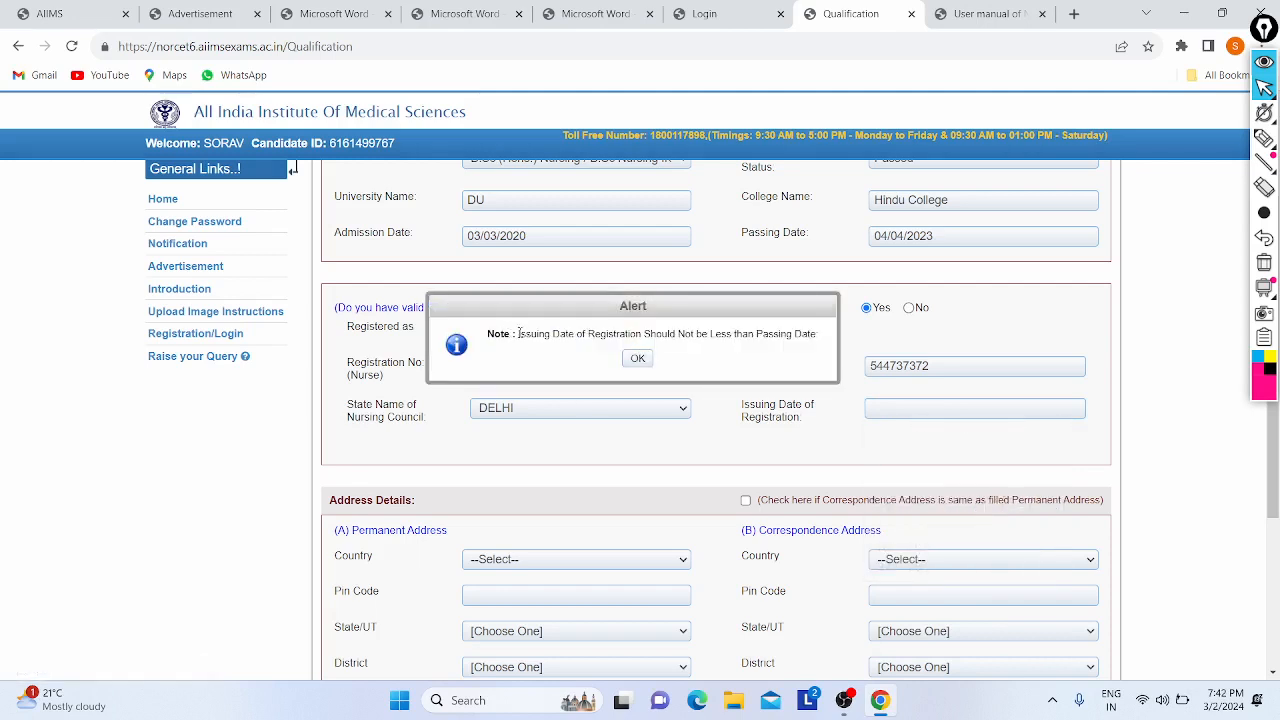
{"action": "left_click_drag", "start_coordinate": [517, 334], "coordinate": [725, 338]}
{"action": "left_click", "coordinate": [637, 358]}
- Pick 8 May 2023 as the registration issuing date instead
{"action": "left_click", "coordinate": [921, 400]}
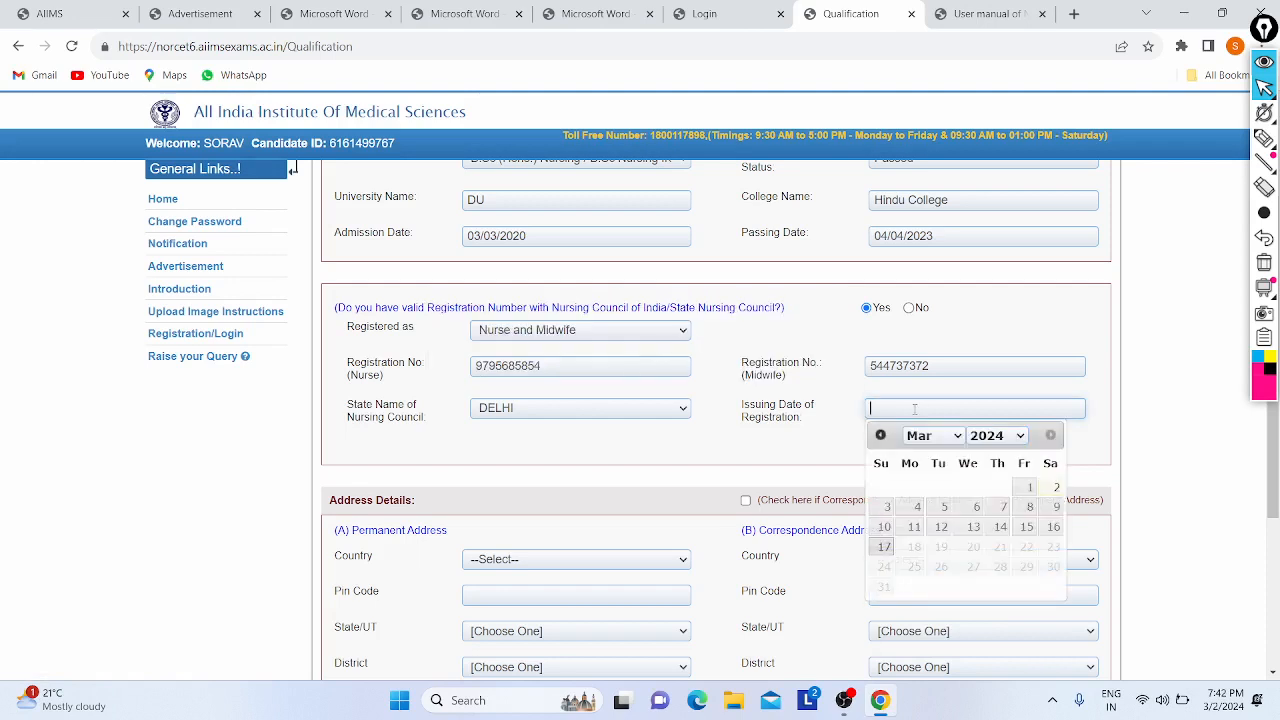
{"action": "left_click", "coordinate": [1005, 438]}
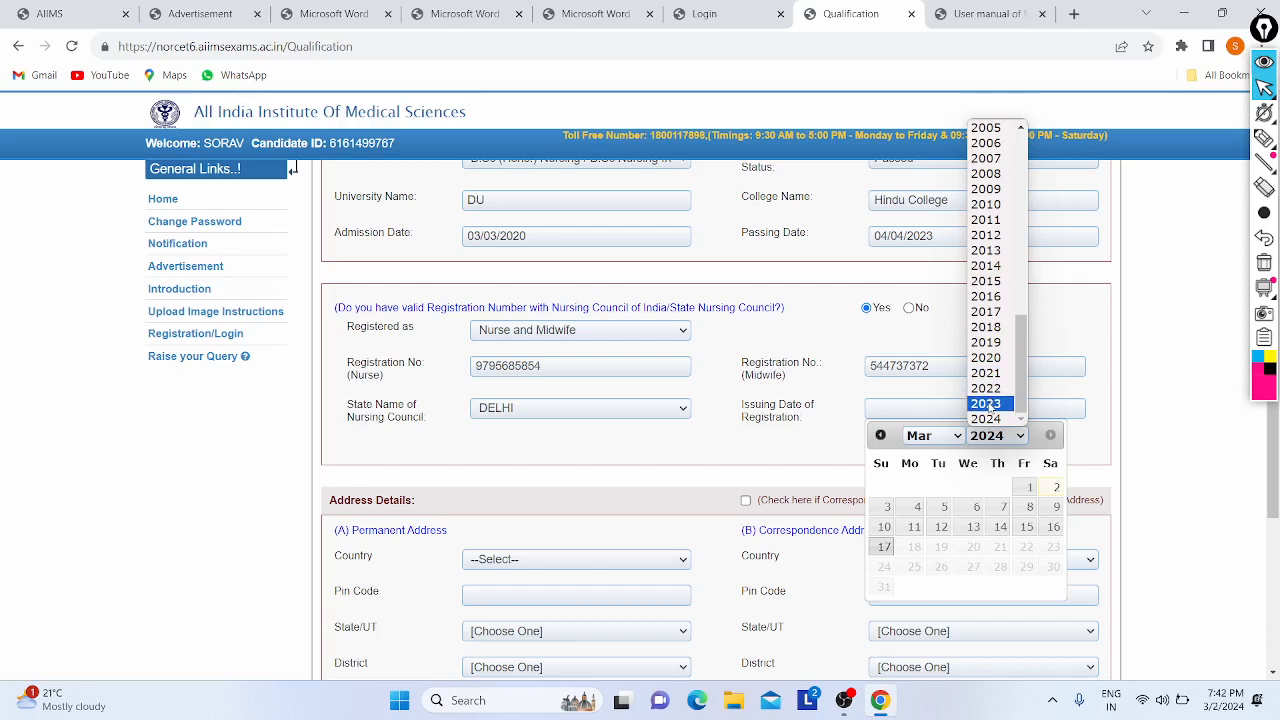
{"action": "left_click", "coordinate": [985, 403]}
{"action": "left_click", "coordinate": [960, 438]}
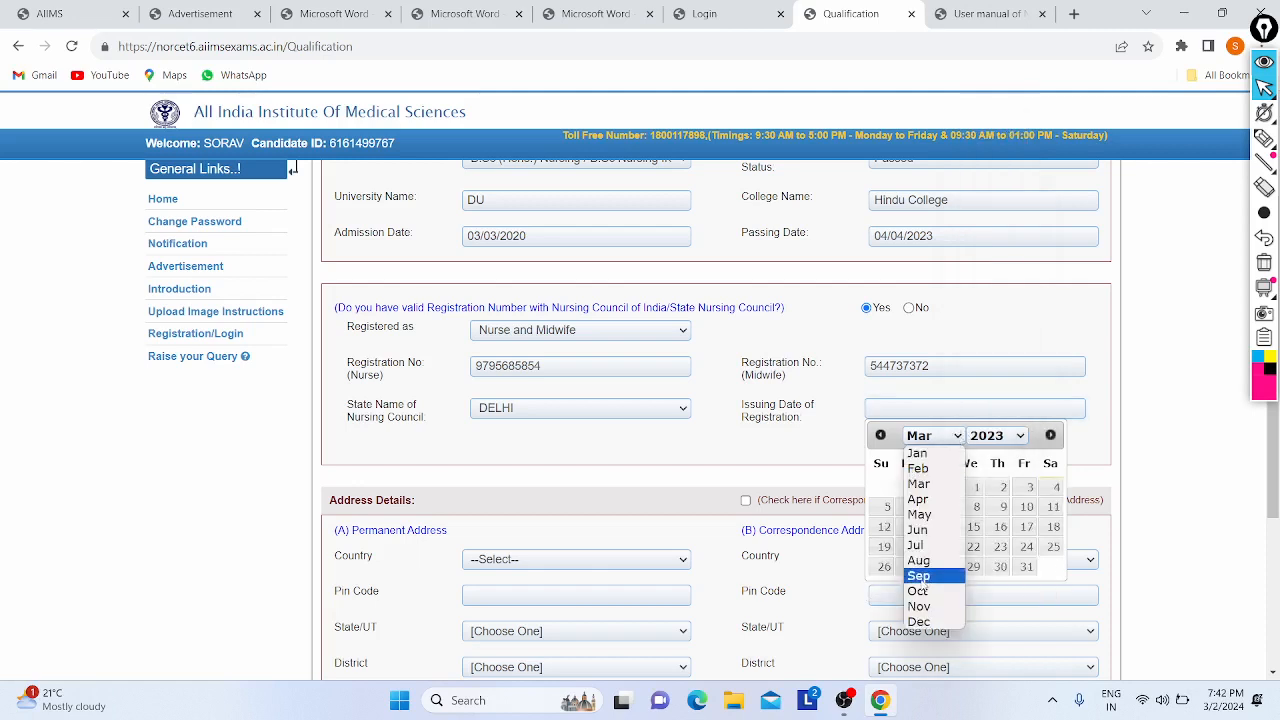
{"action": "left_click", "coordinate": [921, 513]}
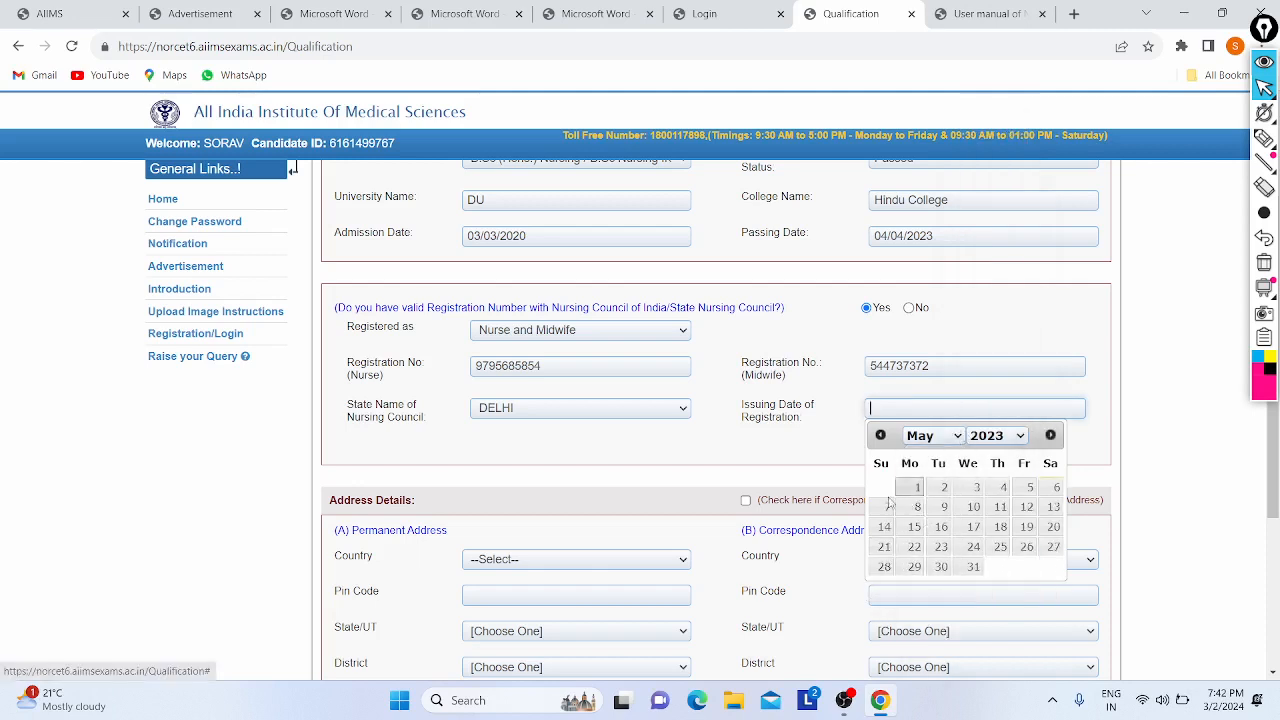
{"action": "left_click", "coordinate": [908, 511]}
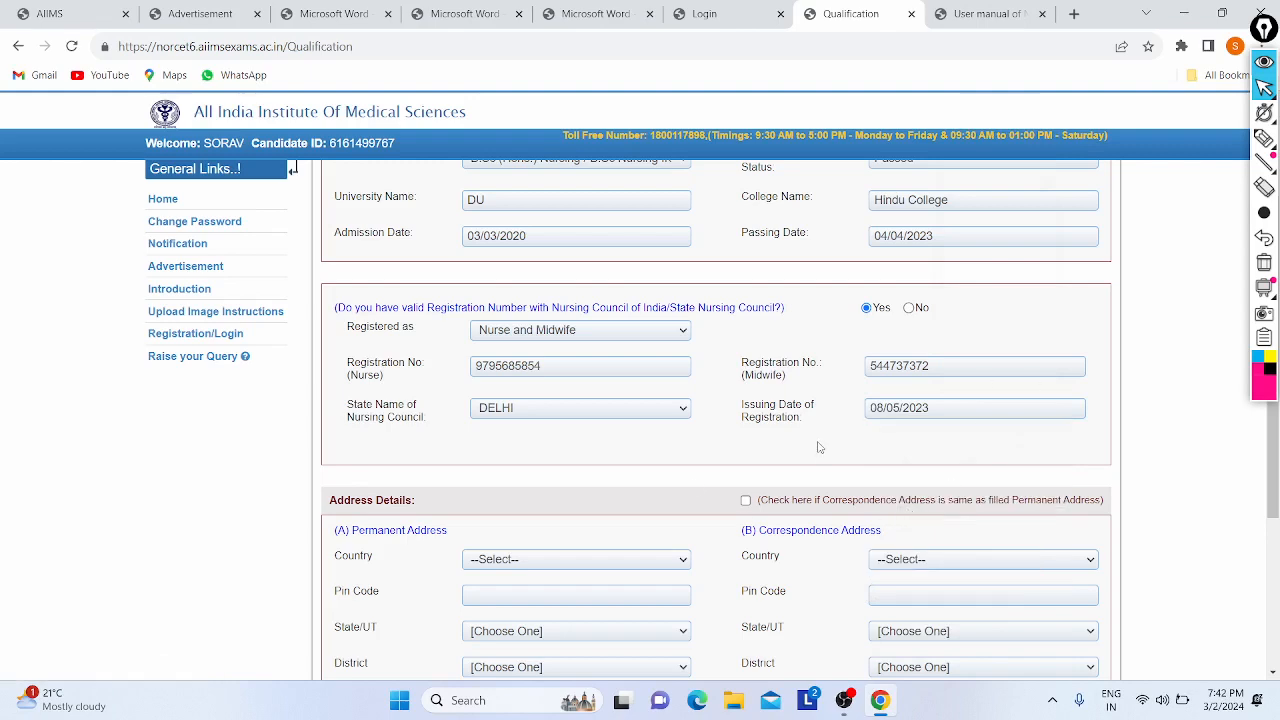
- Try Other as the permanent address country, then begin on the pin code
{"action": "scroll", "coordinate": [818, 443], "scroll_direction": "down", "scroll_amount": 1}
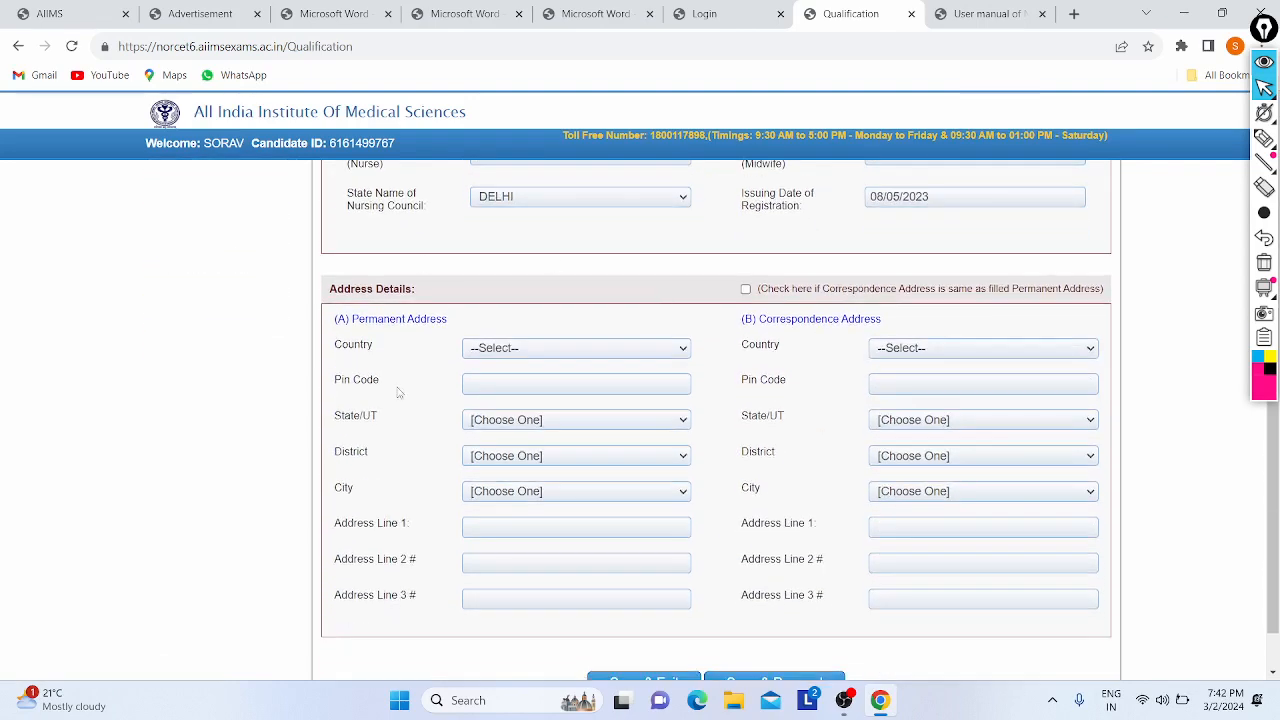
{"action": "scroll", "coordinate": [401, 393], "scroll_direction": "down", "scroll_amount": 2}
{"action": "left_click", "coordinate": [492, 293]}
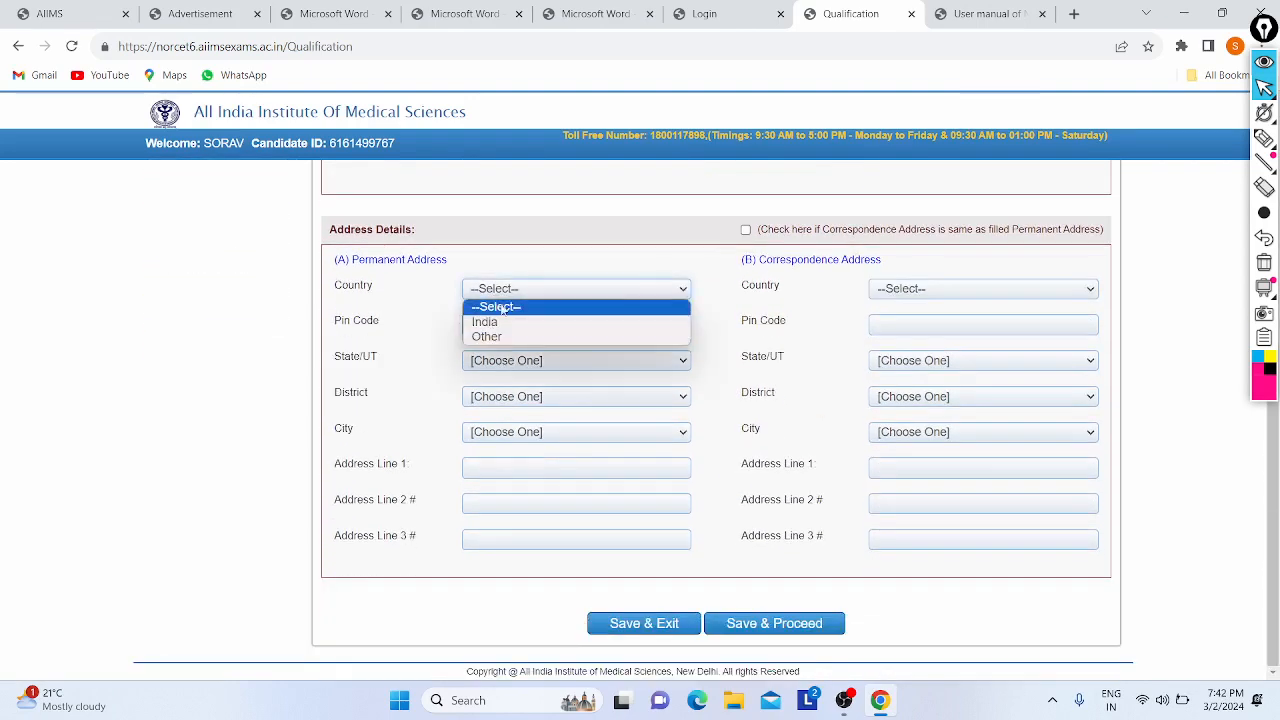
{"action": "left_click", "coordinate": [503, 338]}
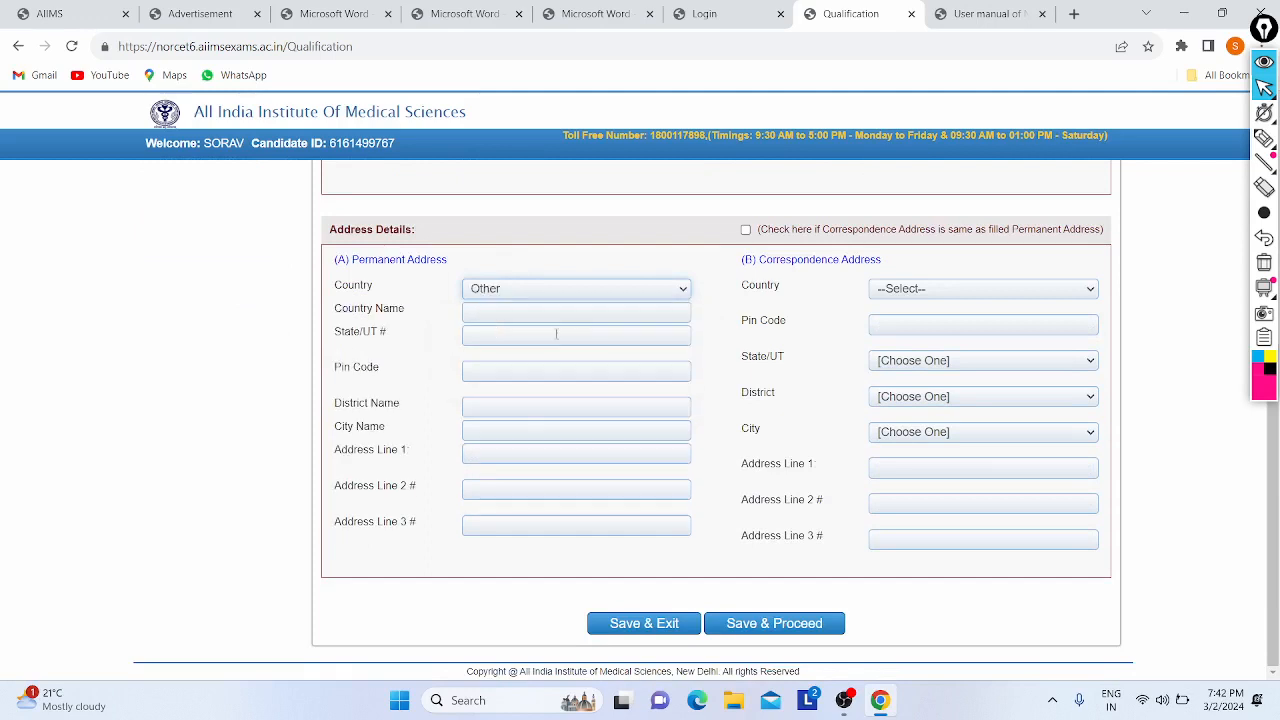
{"action": "left_click", "coordinate": [492, 316]}
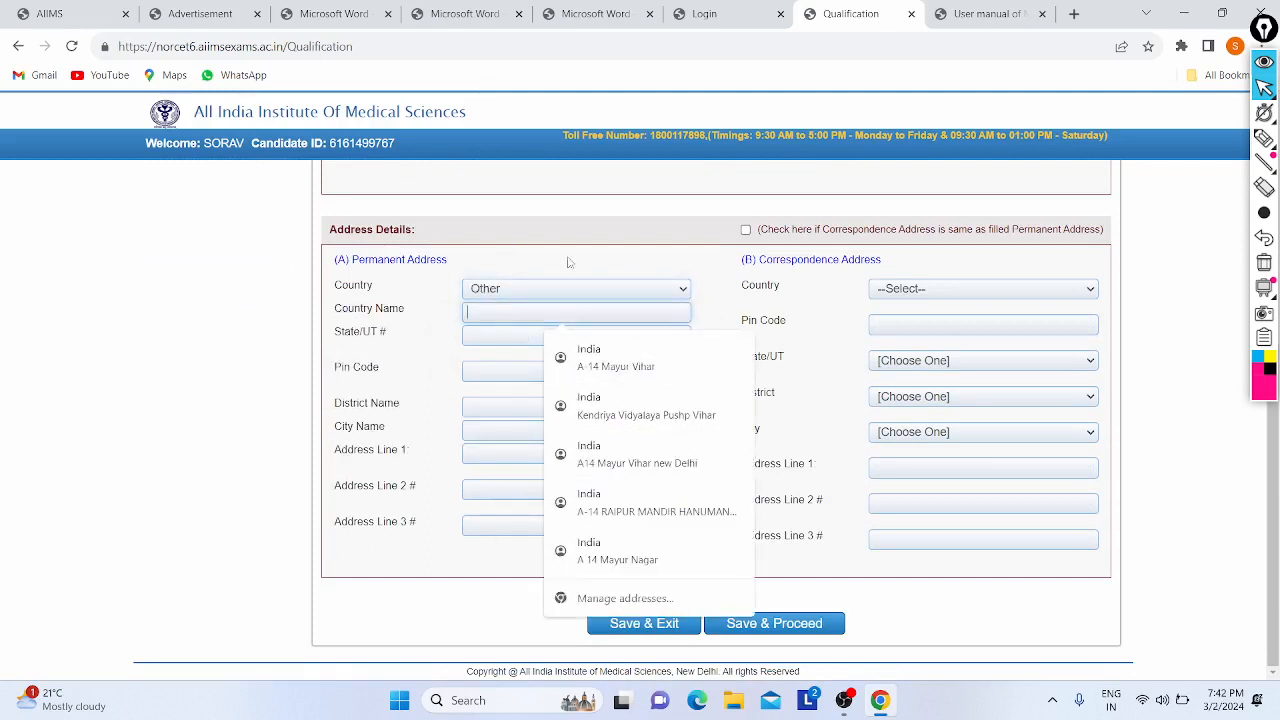
{"action": "left_click", "coordinate": [480, 375]}
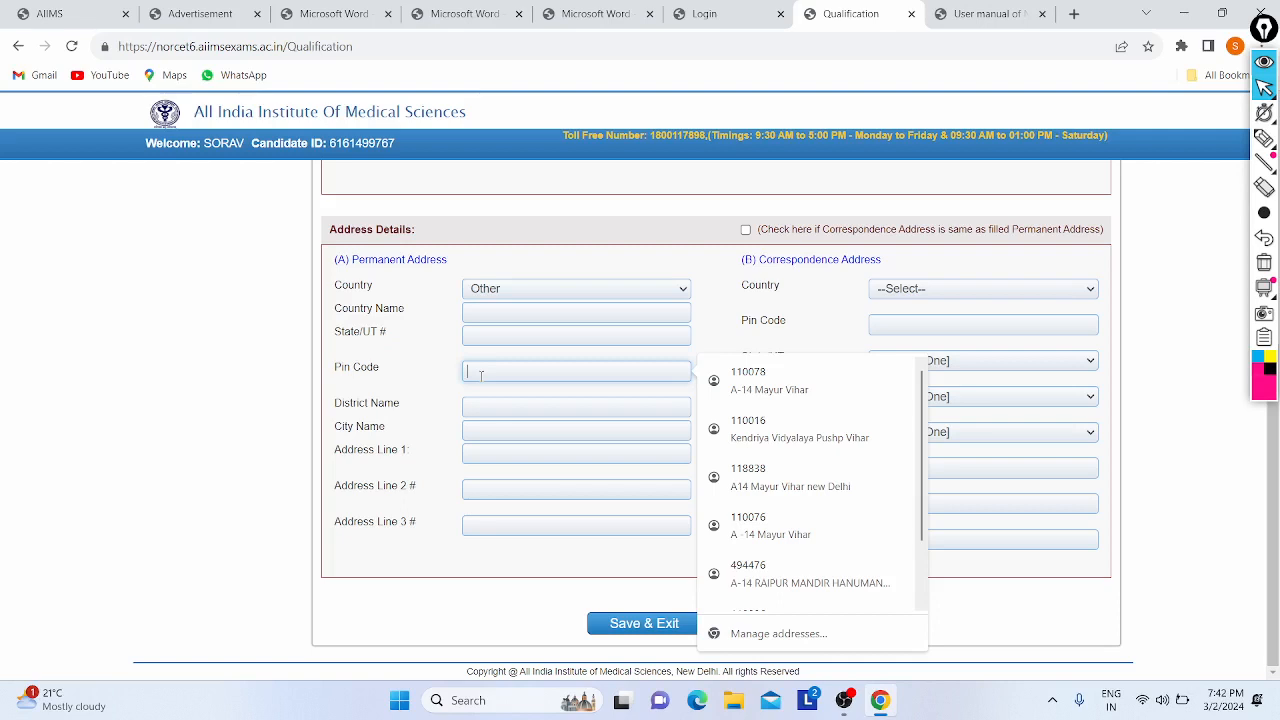
{"action": "left_click", "coordinate": [528, 272]}
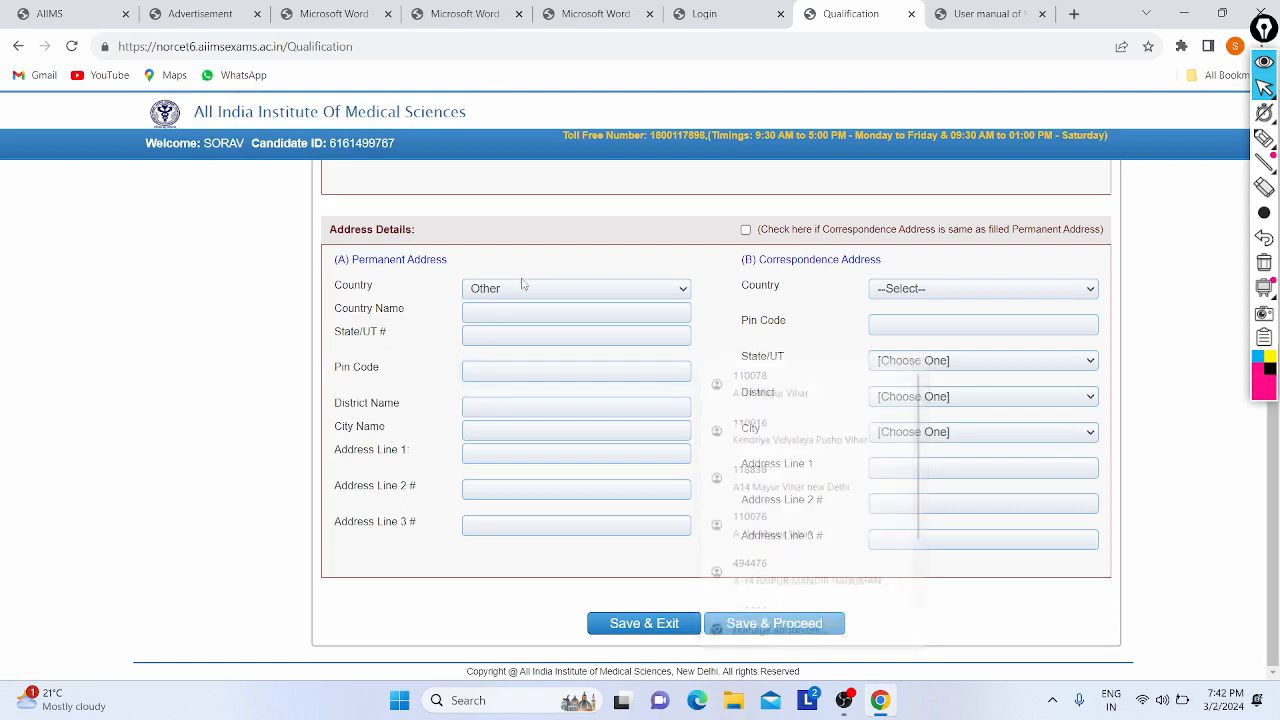
{"action": "left_click", "coordinate": [505, 291]}
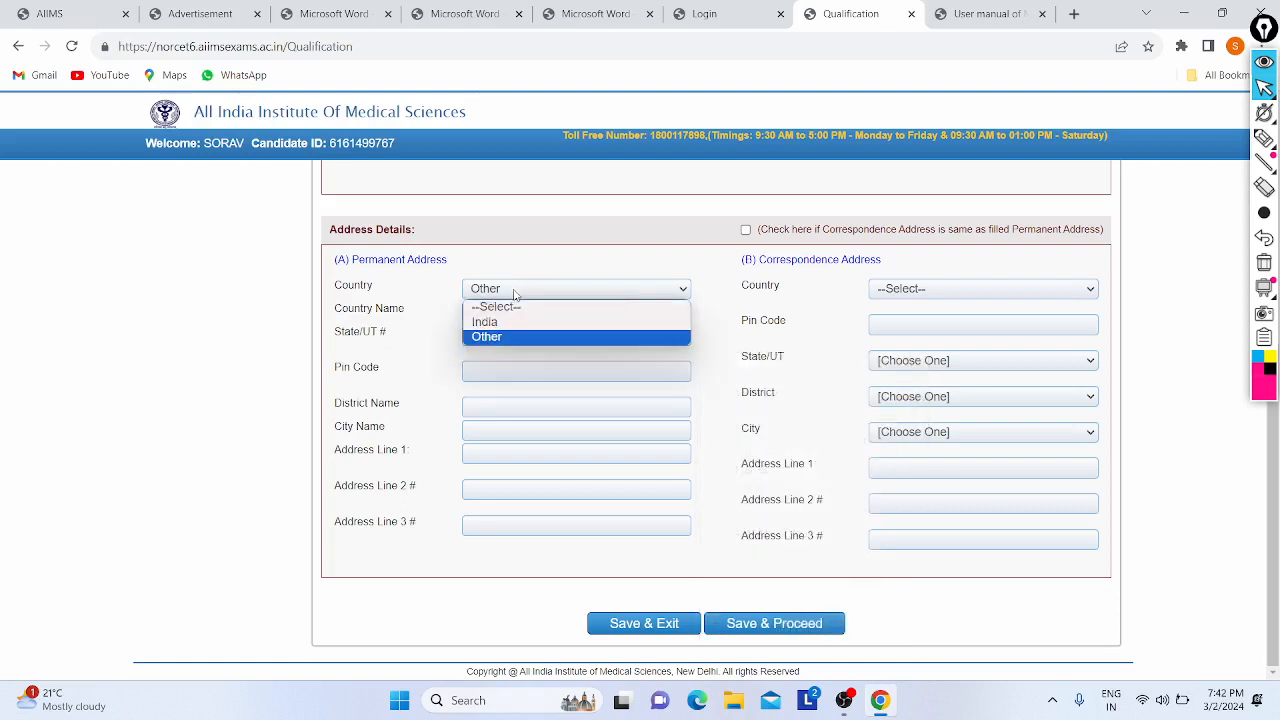
{"action": "left_click", "coordinate": [422, 295]}
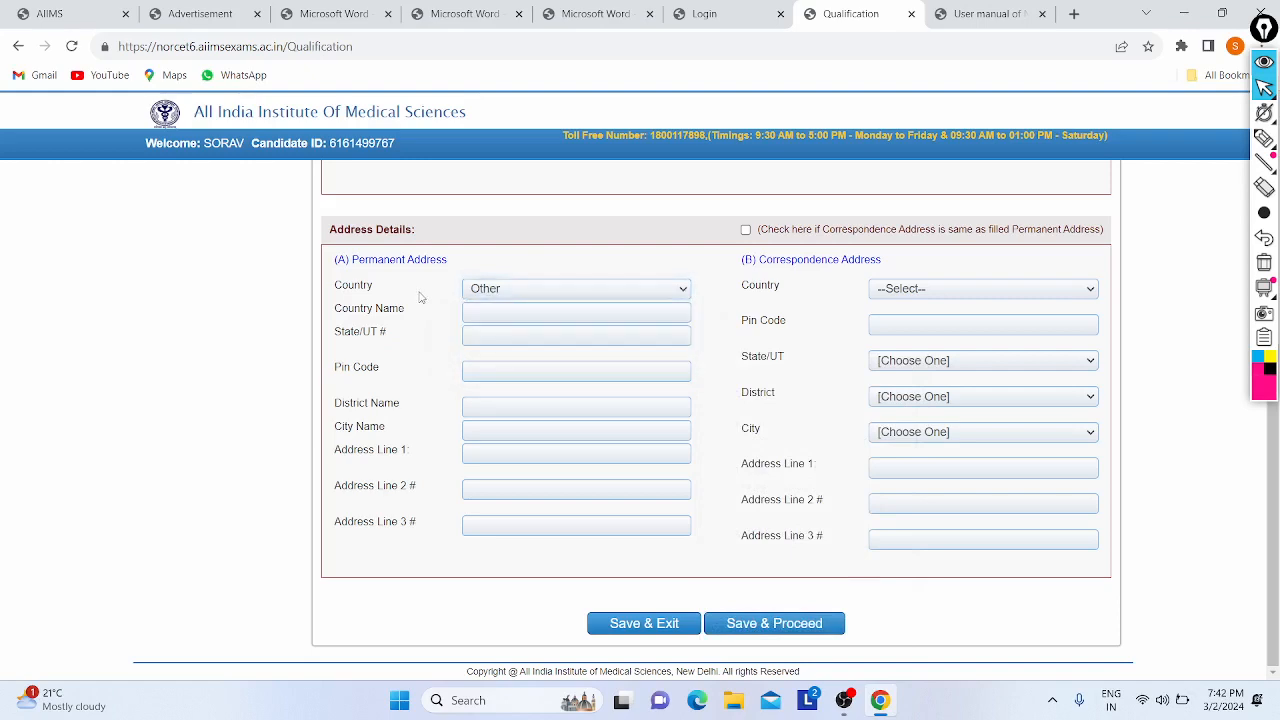
- Change the permanent address country to India
{"action": "scroll", "coordinate": [421, 296], "scroll_direction": "up", "scroll_amount": 2}
{"action": "scroll", "coordinate": [421, 296], "scroll_direction": "up", "scroll_amount": 1}
{"action": "scroll", "coordinate": [421, 296], "scroll_direction": "down", "scroll_amount": 3}
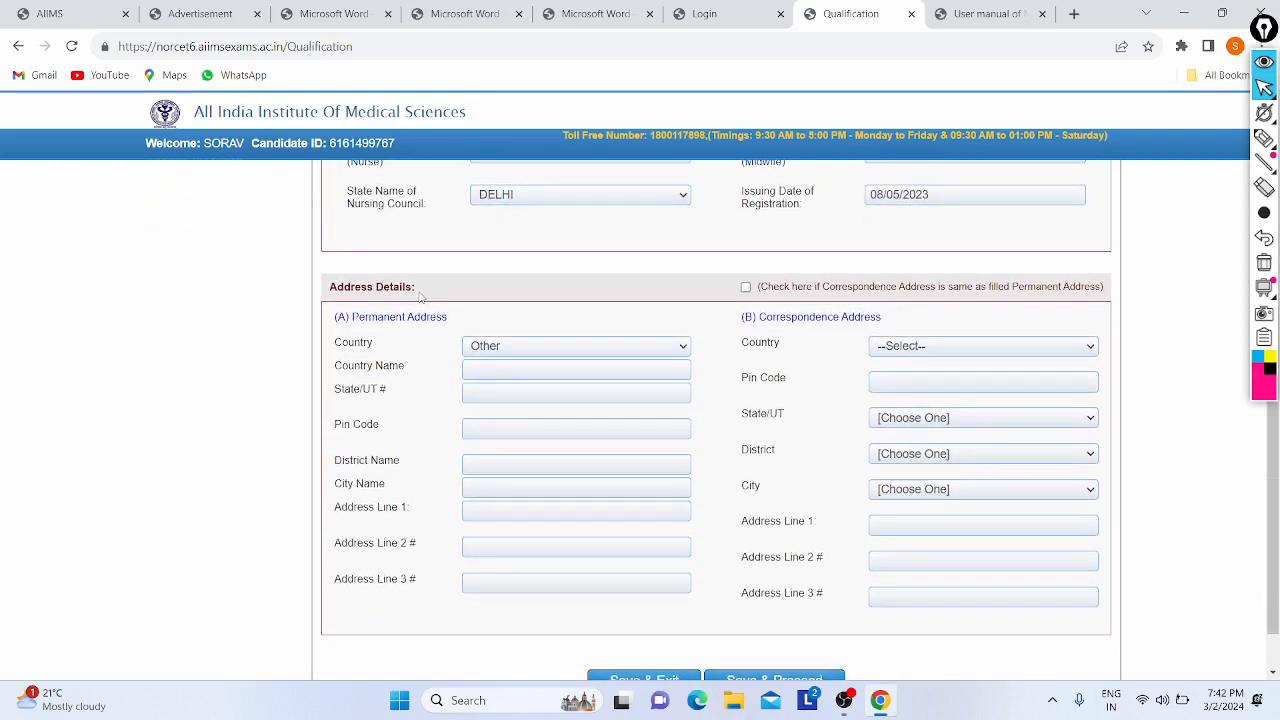
{"action": "left_click", "coordinate": [542, 346]}
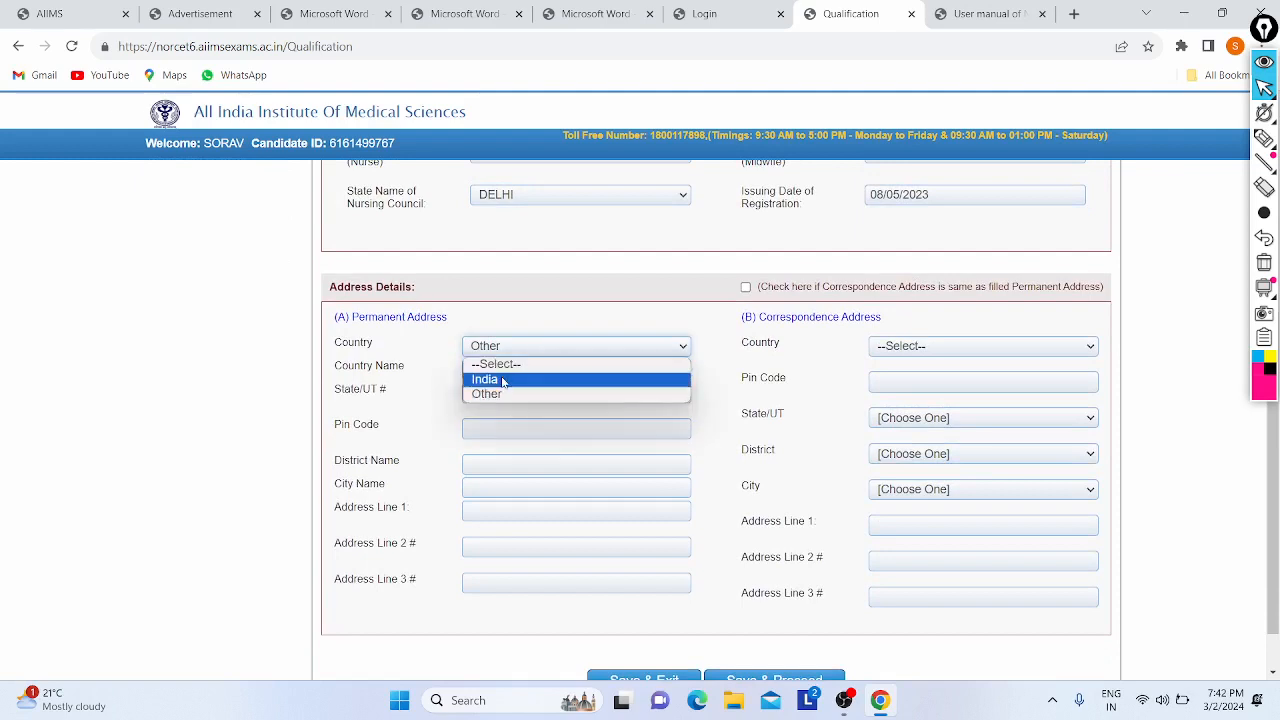
{"action": "left_click", "coordinate": [502, 377]}
- Autofill the permanent address from a saved address and review the district choices
{"action": "left_click", "coordinate": [485, 381]}
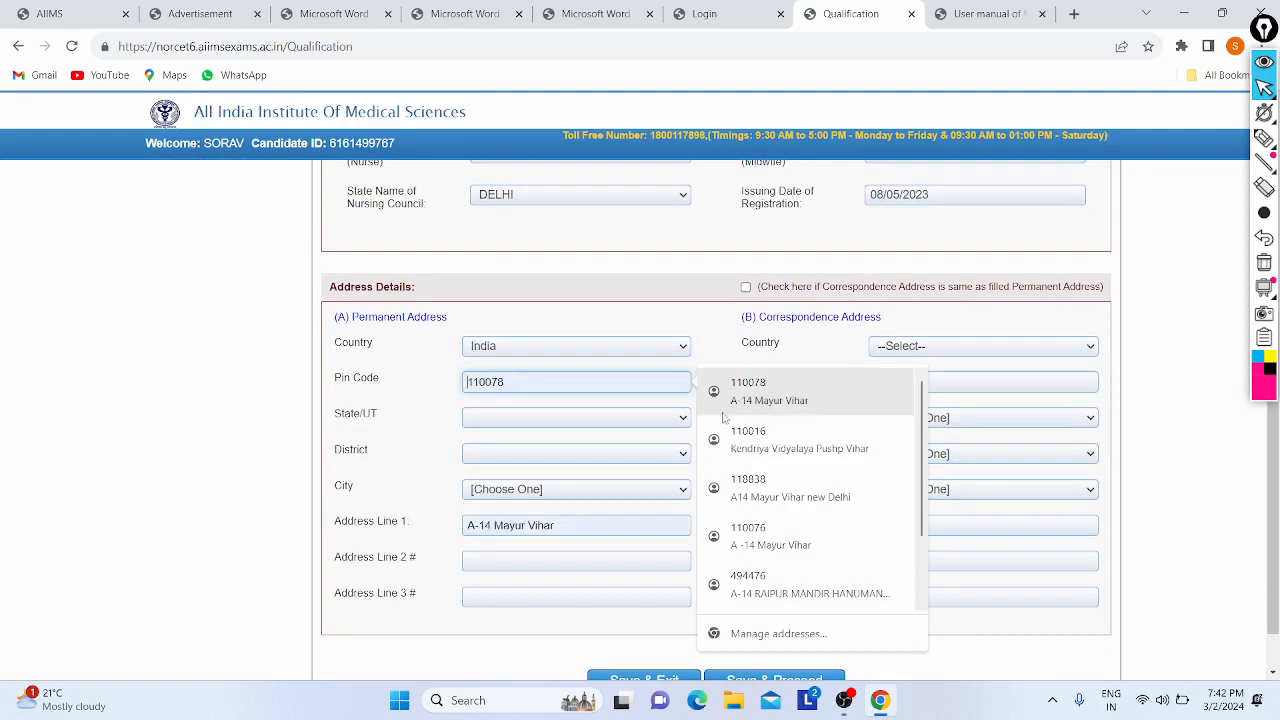
{"action": "left_click", "coordinate": [752, 392]}
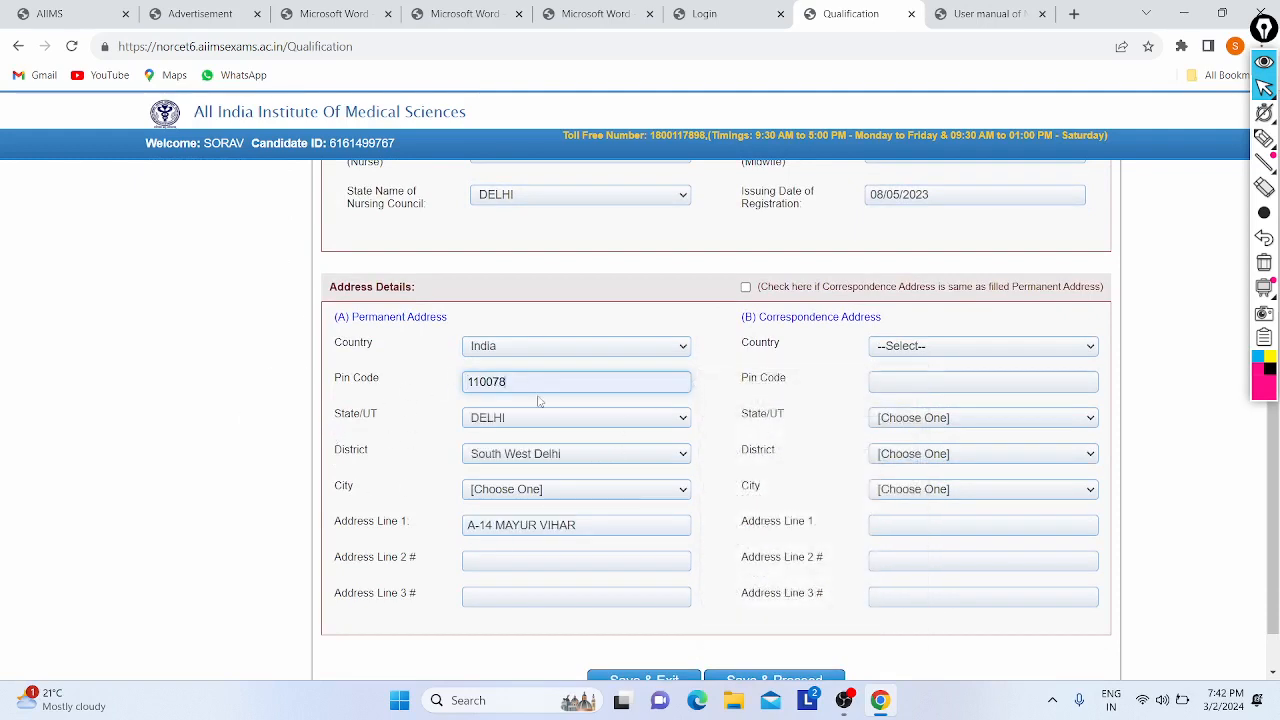
{"action": "left_click", "coordinate": [561, 454]}
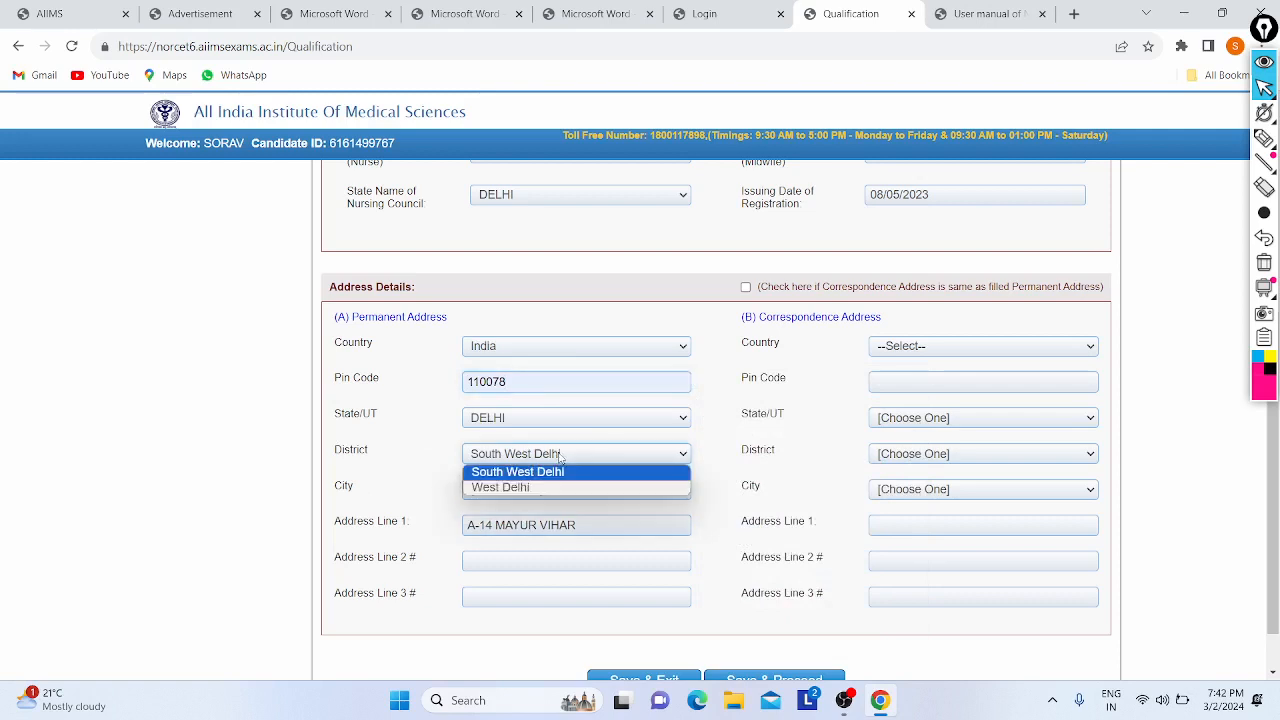
{"action": "left_click", "coordinate": [560, 463]}
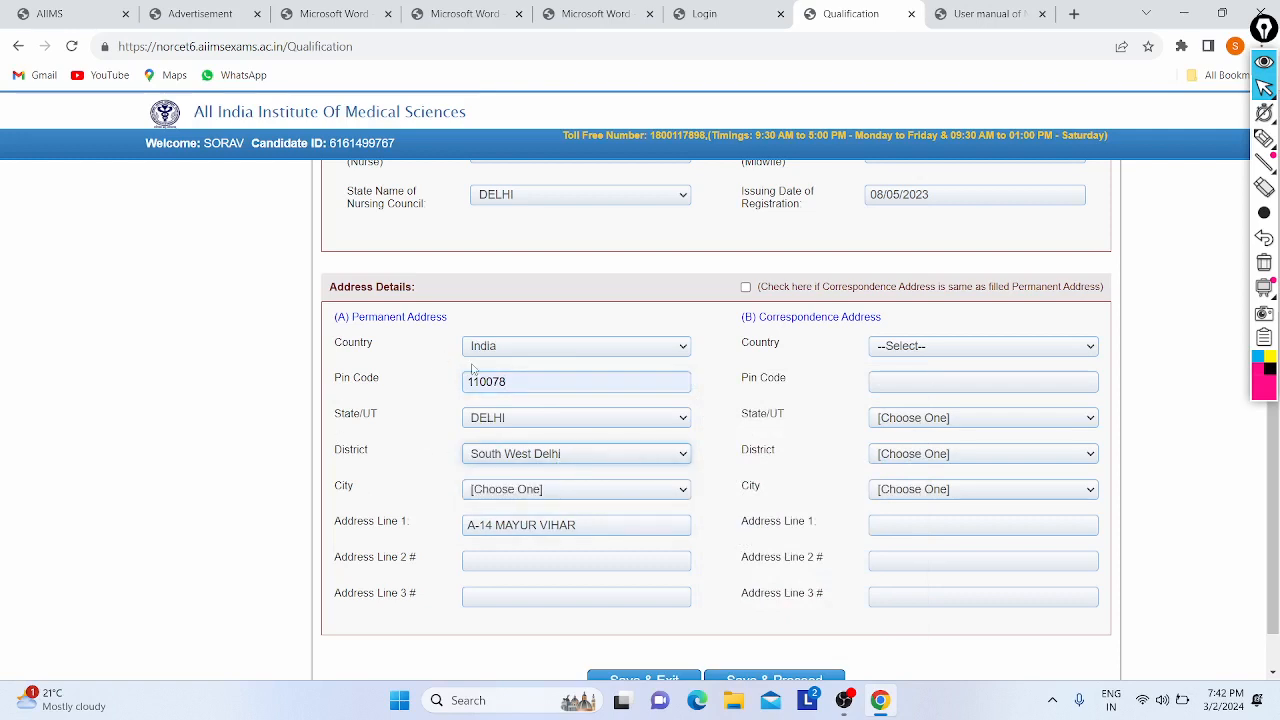
- Correct the pin code's last digits until the district becomes North West Delhi
{"action": "key", "text": "BackSpace"}
{"action": "key", "text": "BackSpace"}
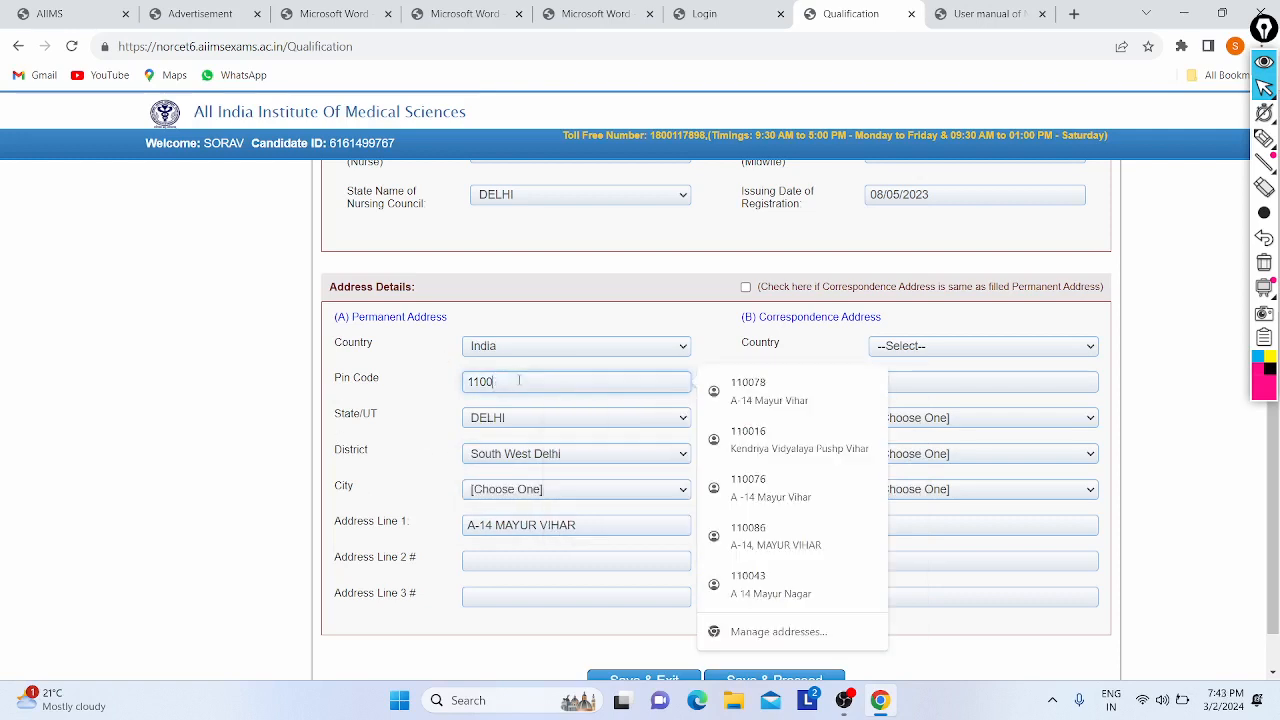
{"action": "type", "text": "68"}
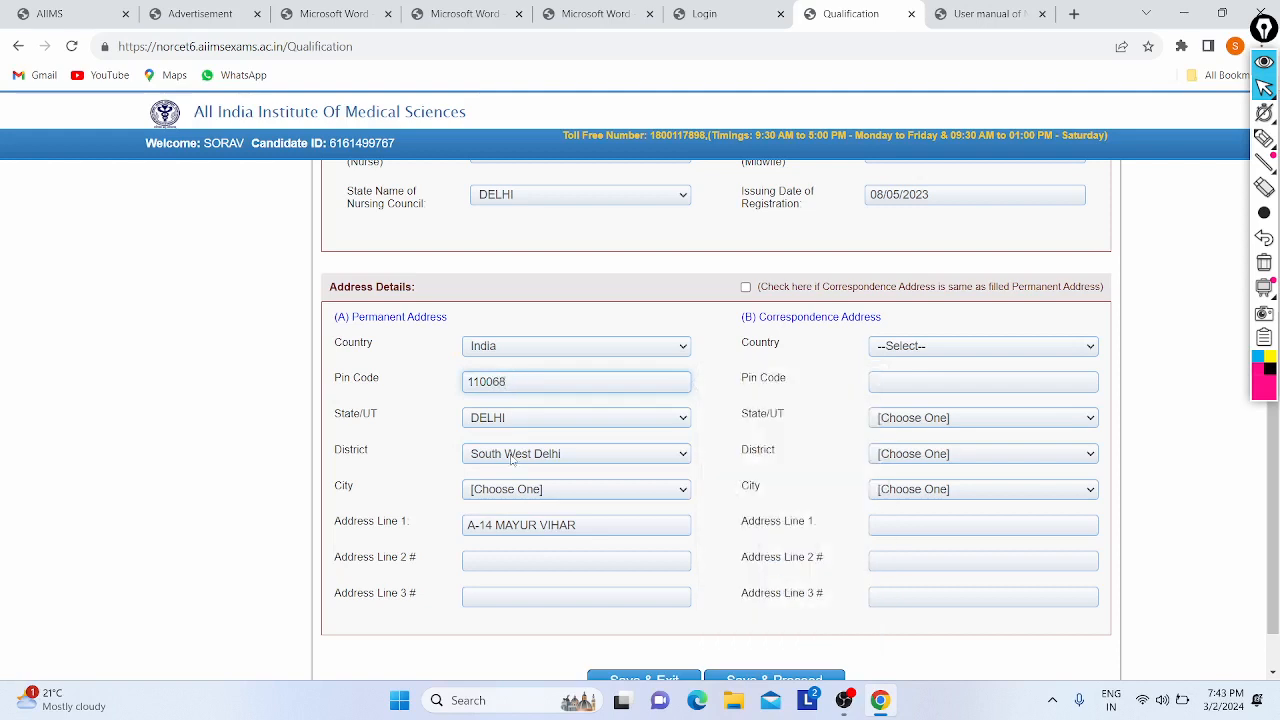
{"action": "left_click", "coordinate": [512, 457]}
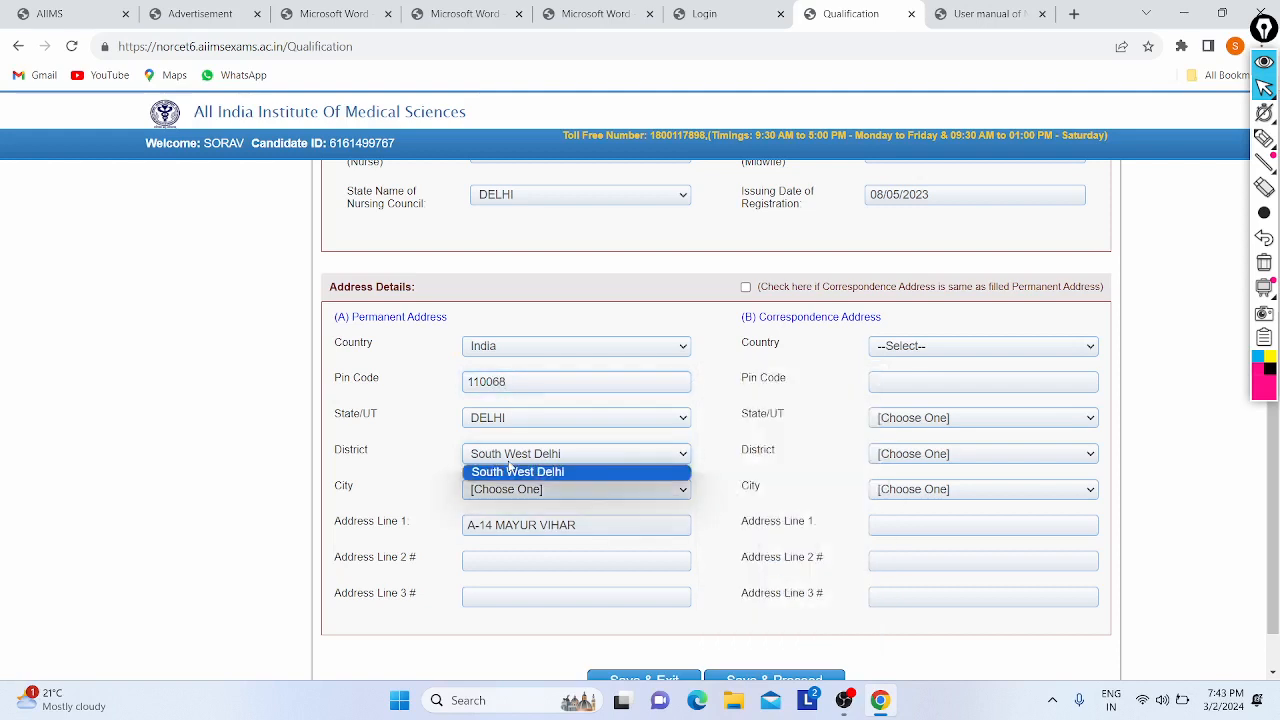
{"action": "left_click", "coordinate": [519, 381]}
{"action": "key", "text": "BackSpace"}
{"action": "key", "text": "BackSpace"}
{"action": "type", "text": "56"}
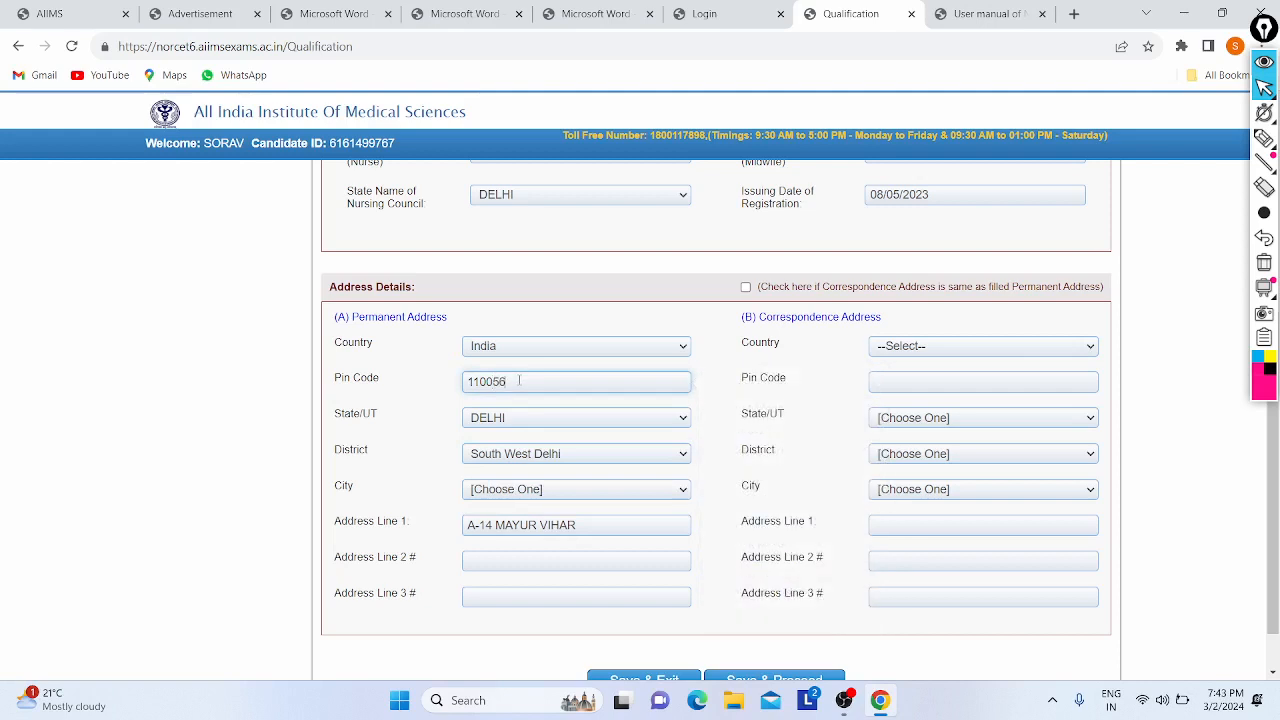
{"action": "left_click", "coordinate": [490, 457]}
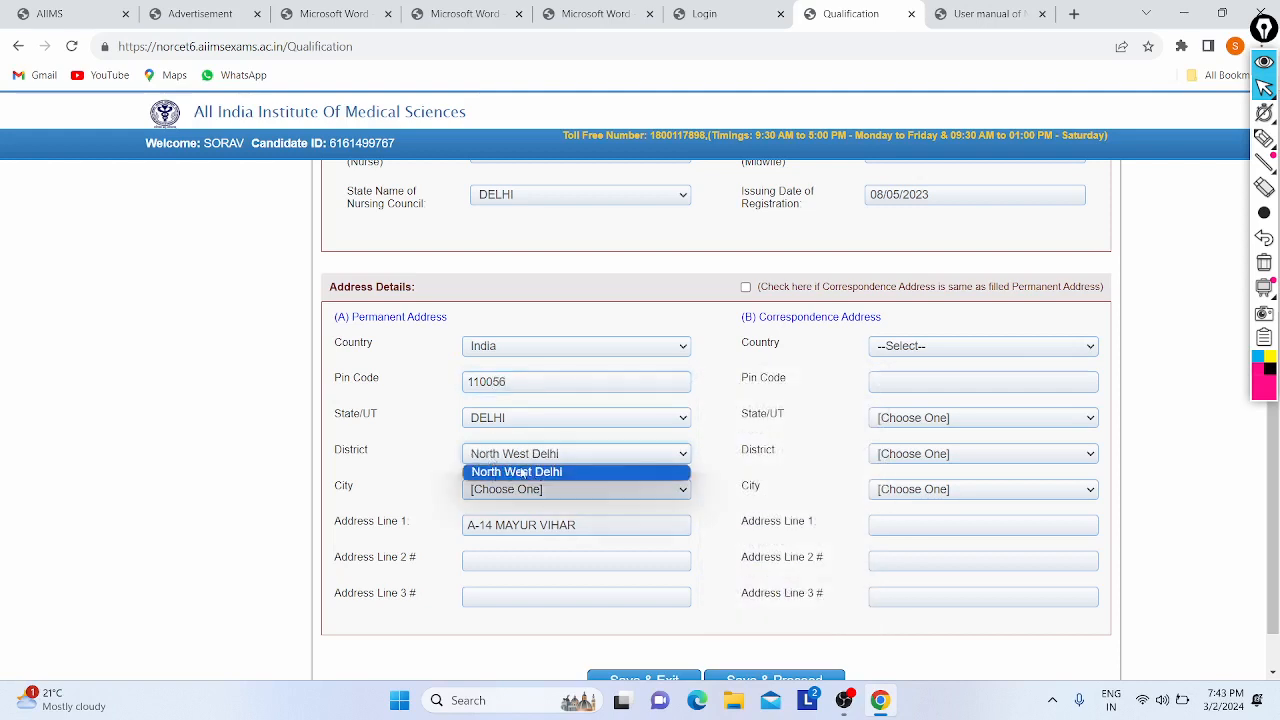
{"action": "left_click", "coordinate": [532, 379]}
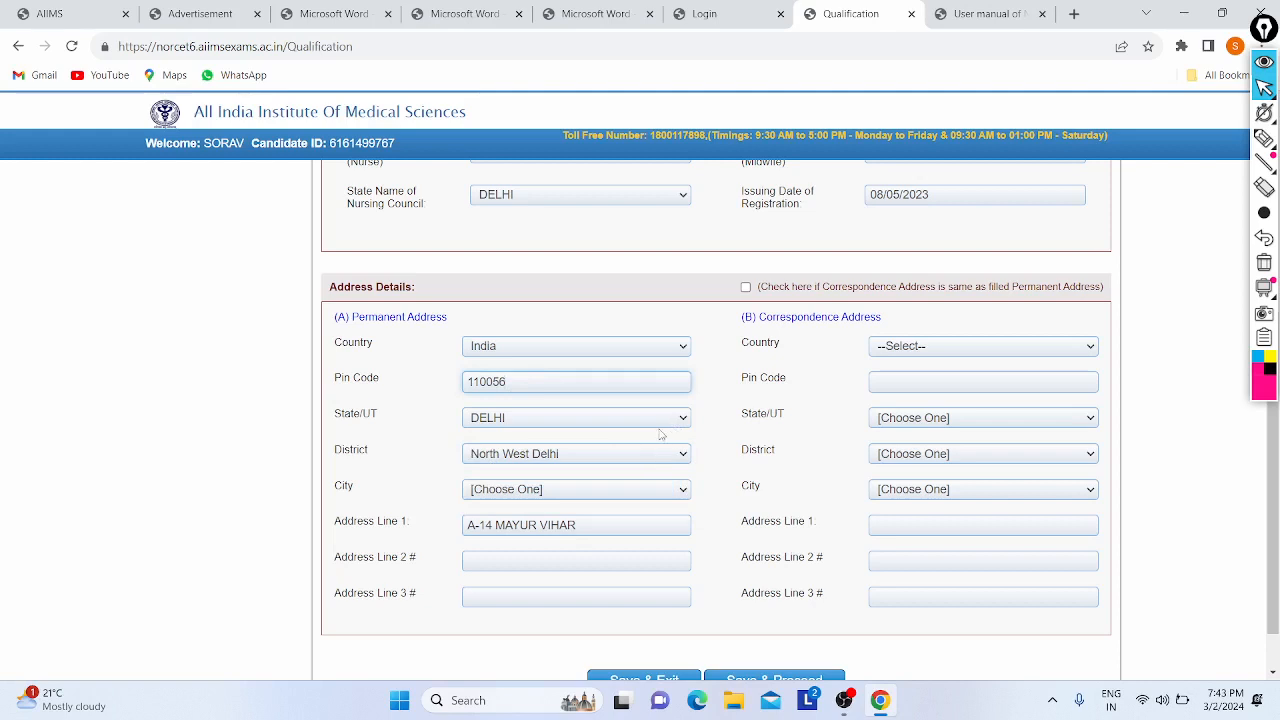
- Confirm DELHI as the permanent address state
{"action": "left_click", "coordinate": [555, 419]}
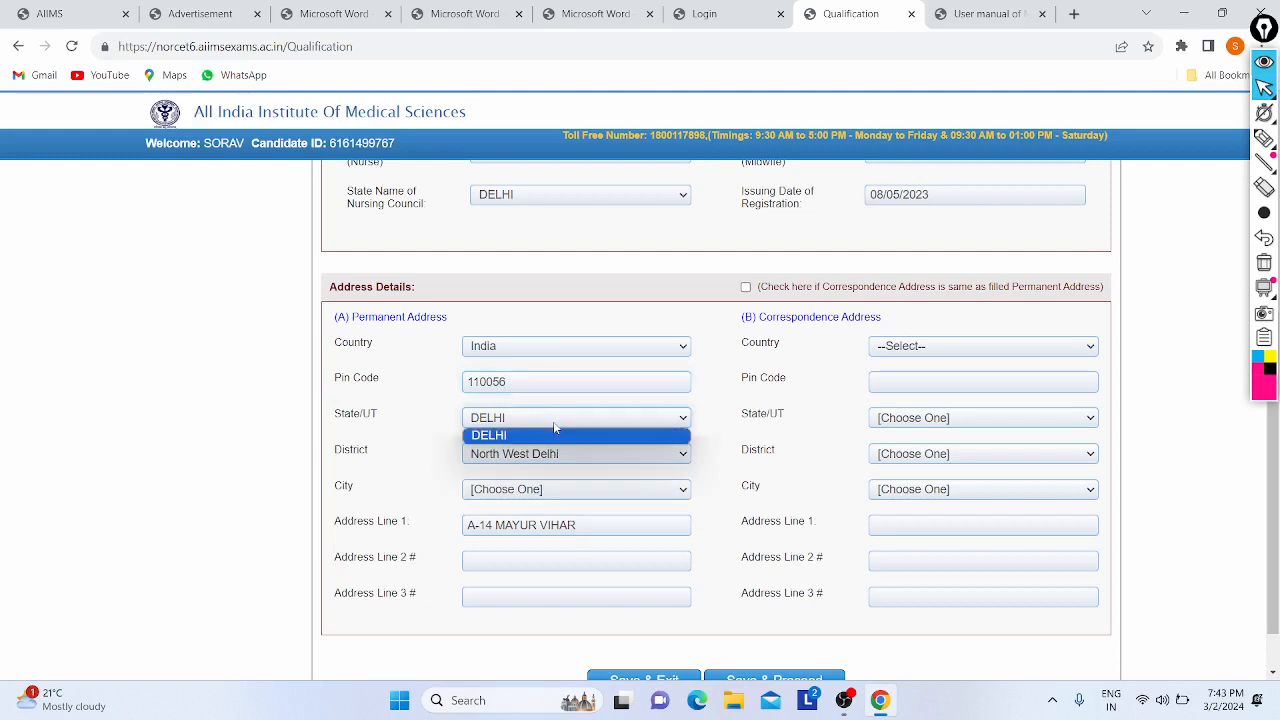
{"action": "left_click", "coordinate": [399, 420]}
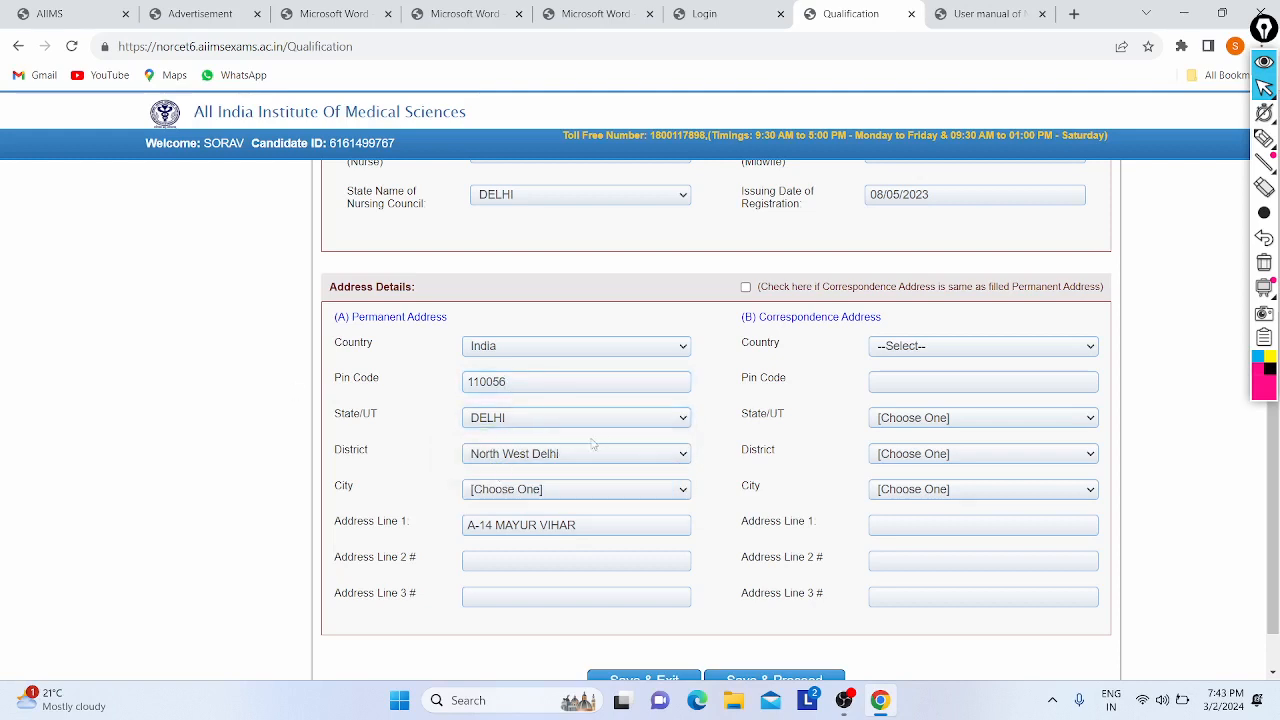
{"action": "scroll", "coordinate": [593, 443], "scroll_direction": "down", "scroll_amount": 1}
- Set the city to Shakur Basti Depot and fill in the address lines
{"action": "left_click", "coordinate": [503, 440]}
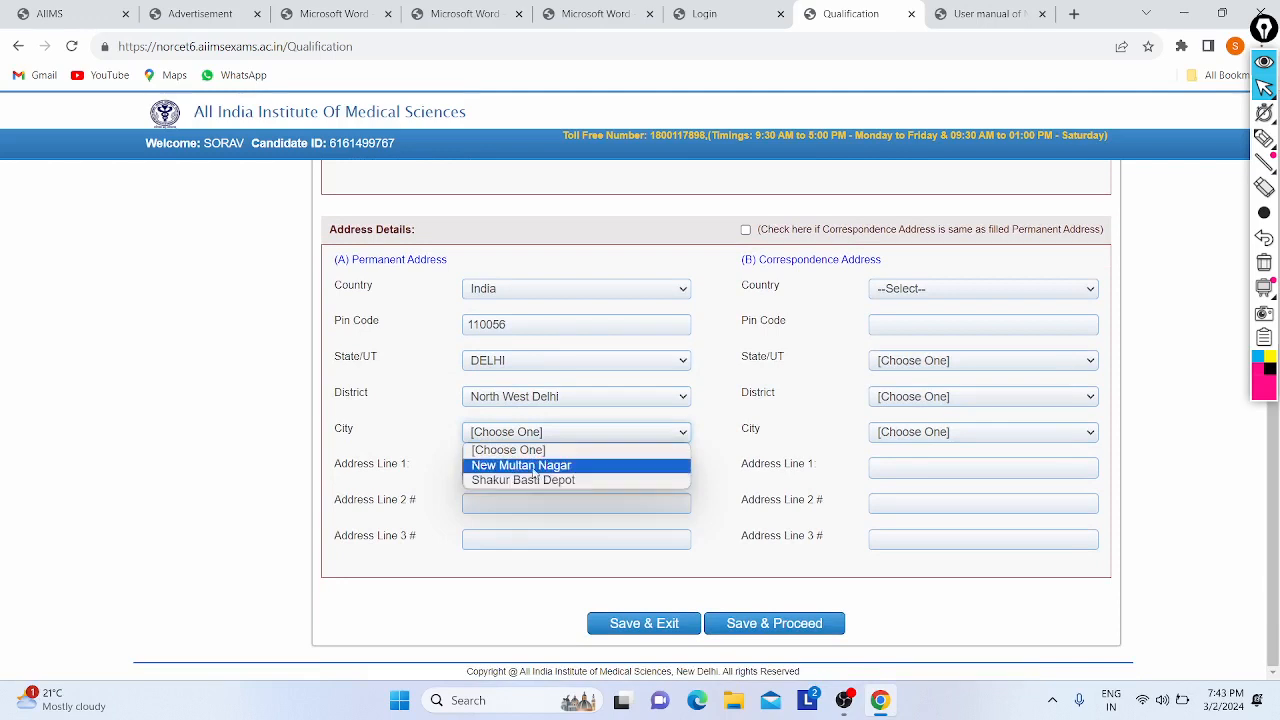
{"action": "left_click", "coordinate": [530, 480]}
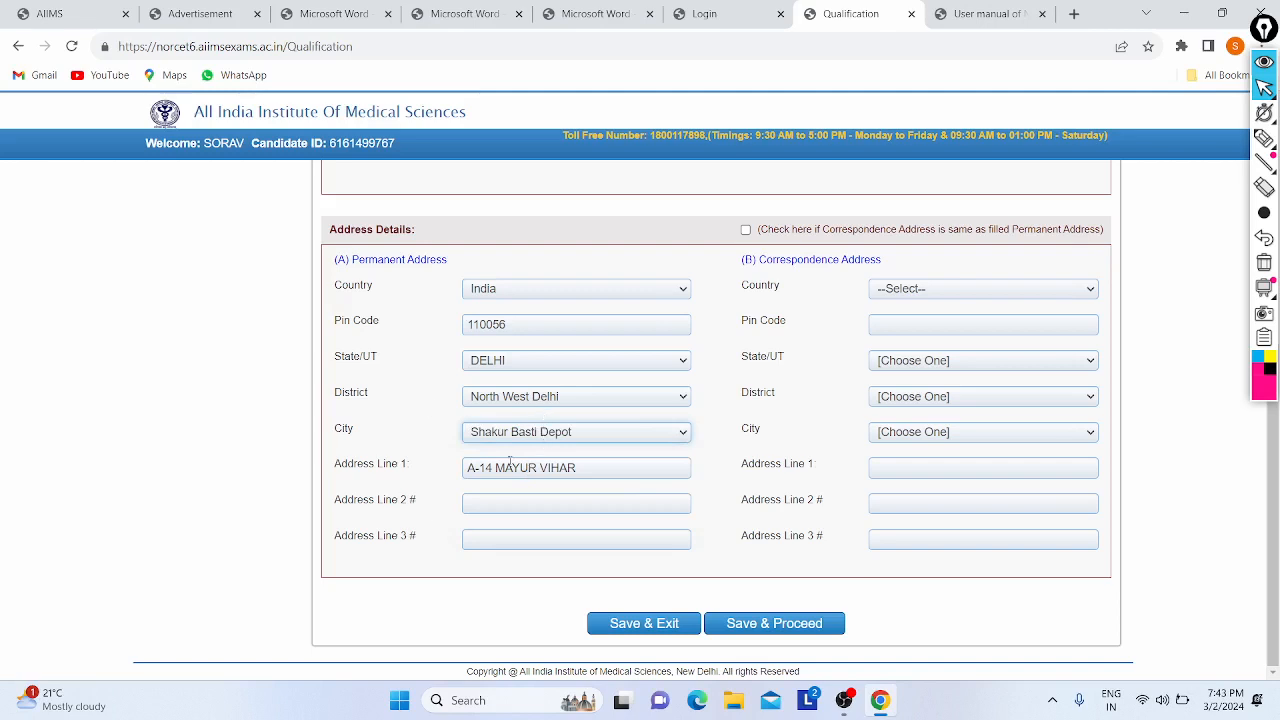
{"action": "left_click", "coordinate": [613, 468]}
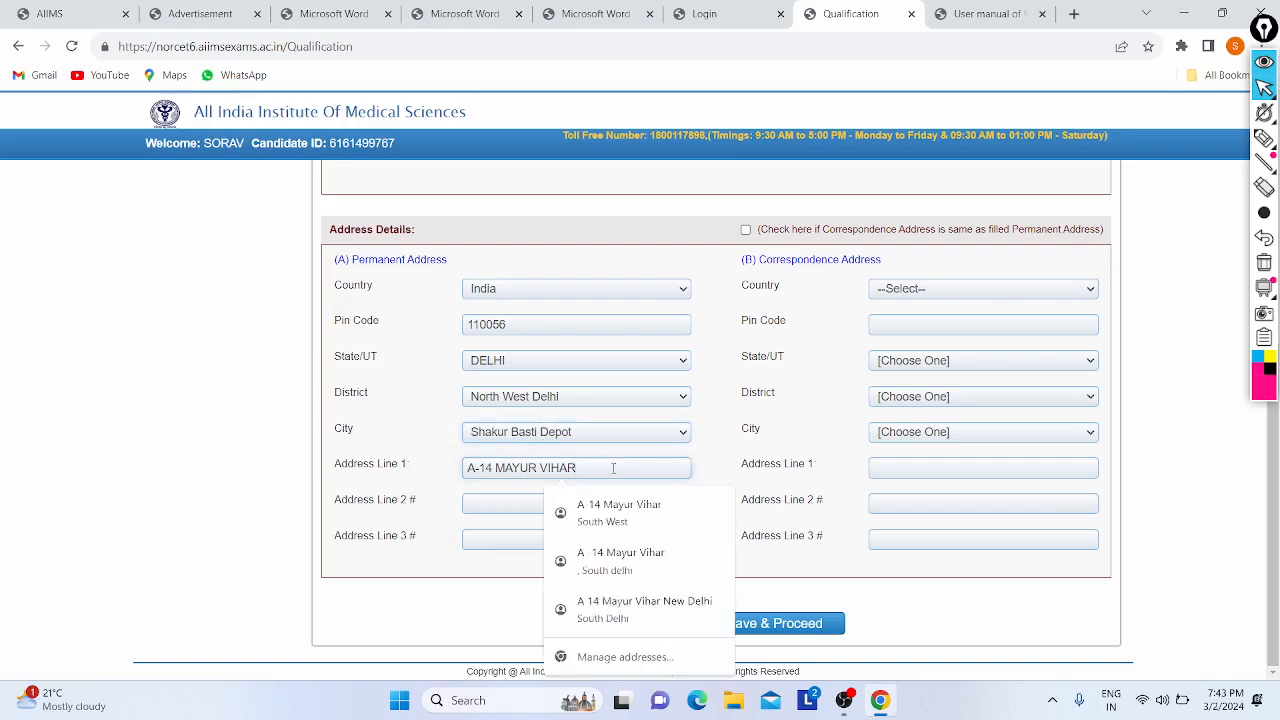
{"action": "left_click", "coordinate": [499, 504]}
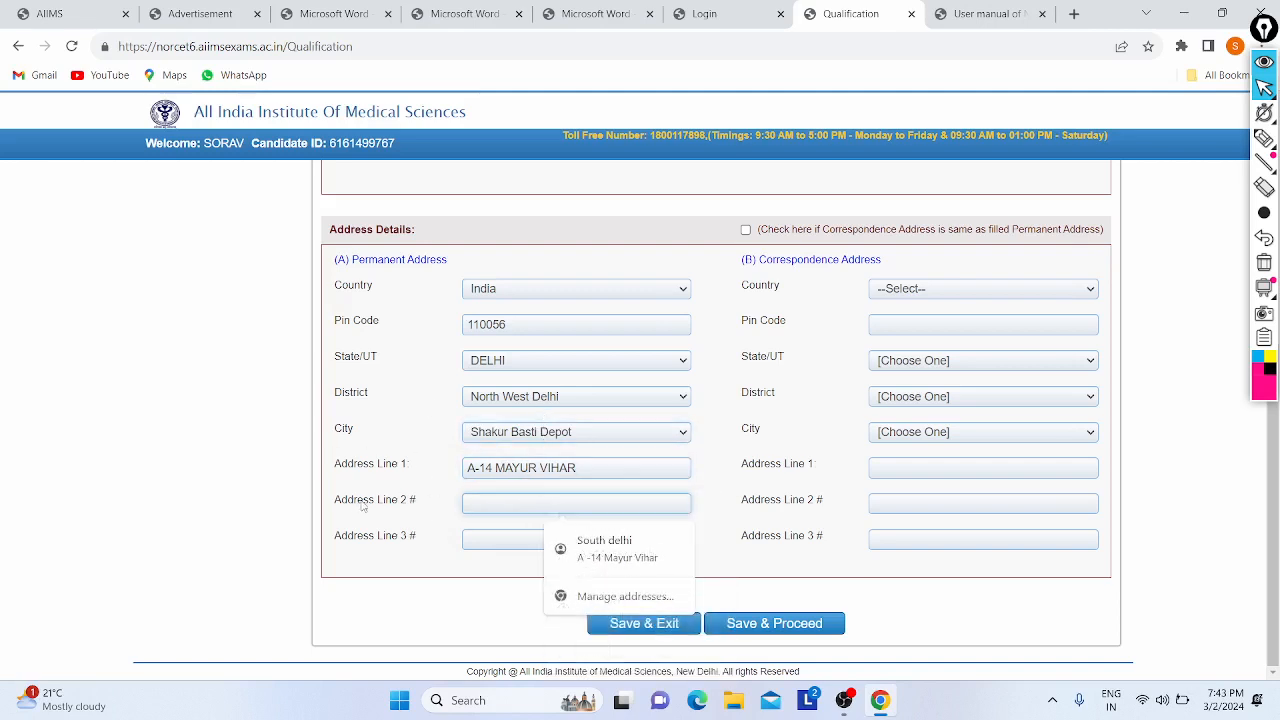
{"action": "left_click_drag", "start_coordinate": [363, 507], "coordinate": [435, 507]}
- Mark the correspondence address as same as permanent, then Save & Proceed
{"action": "left_click", "coordinate": [461, 531]}
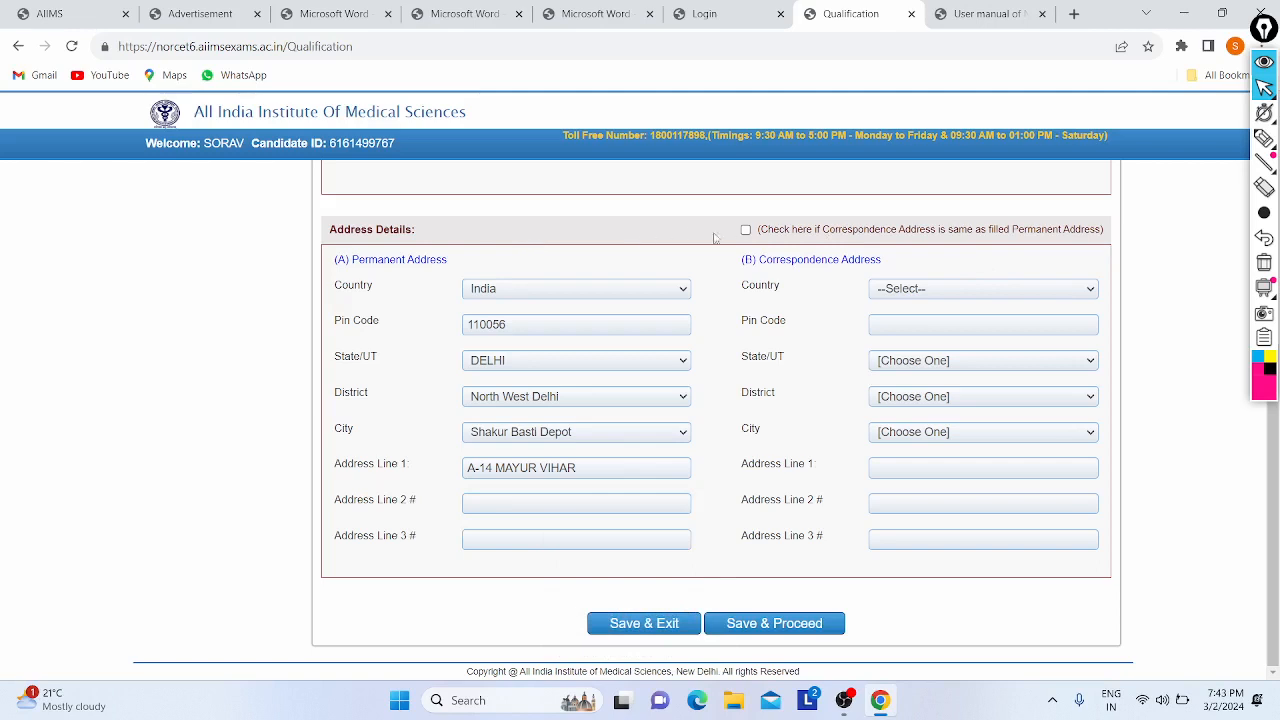
{"action": "left_click", "coordinate": [745, 230]}
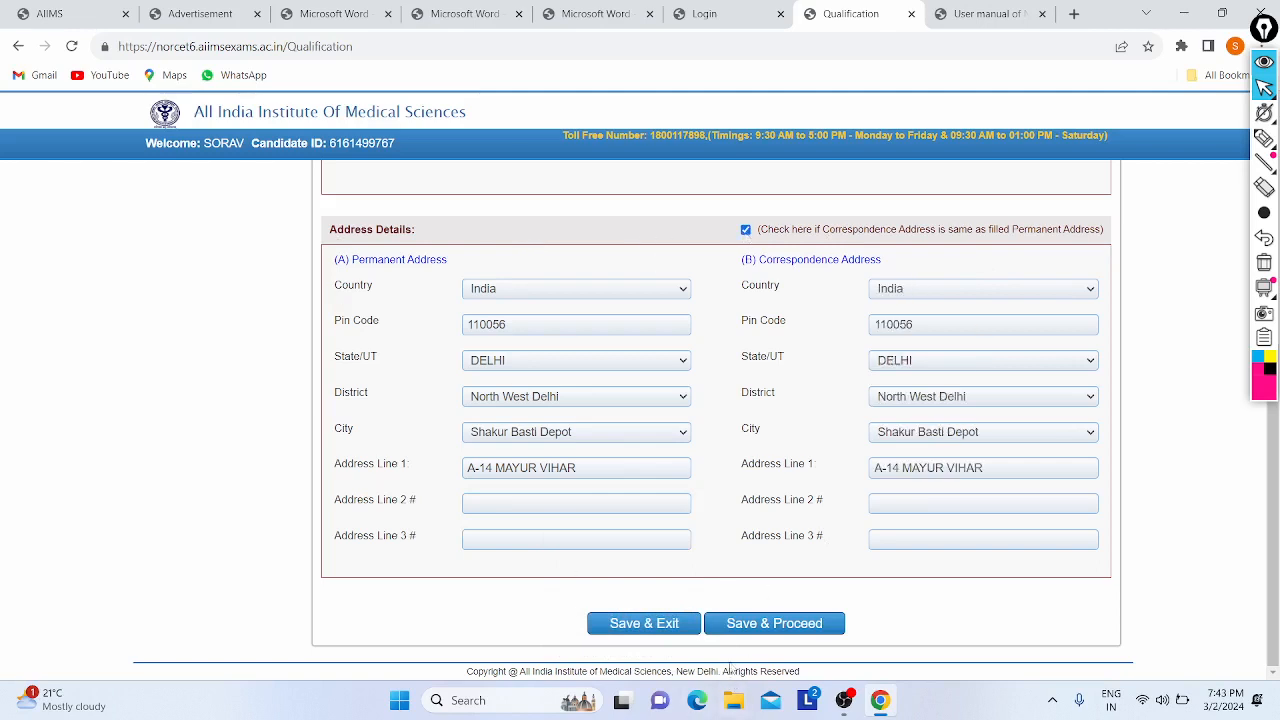
{"action": "left_click", "coordinate": [763, 625]}
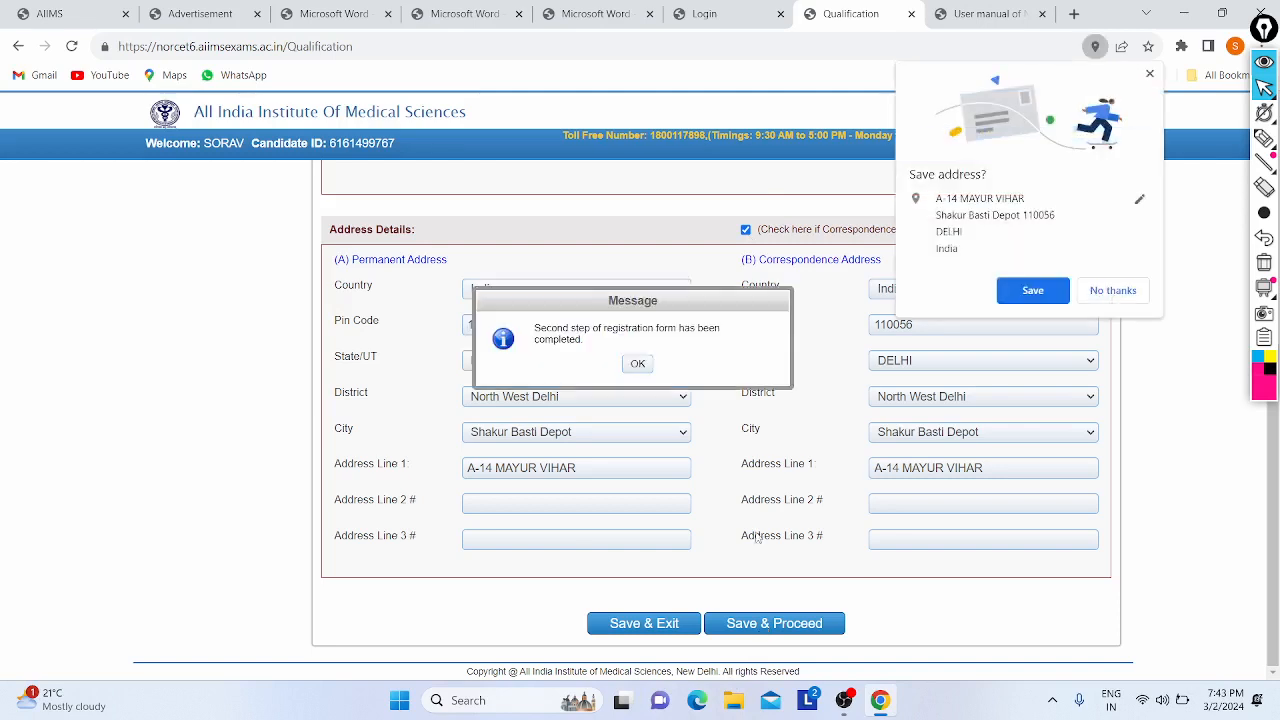
- Save the address in Chrome, answer No to work experience, and save the Experience Details step
{"action": "left_click", "coordinate": [1014, 293]}
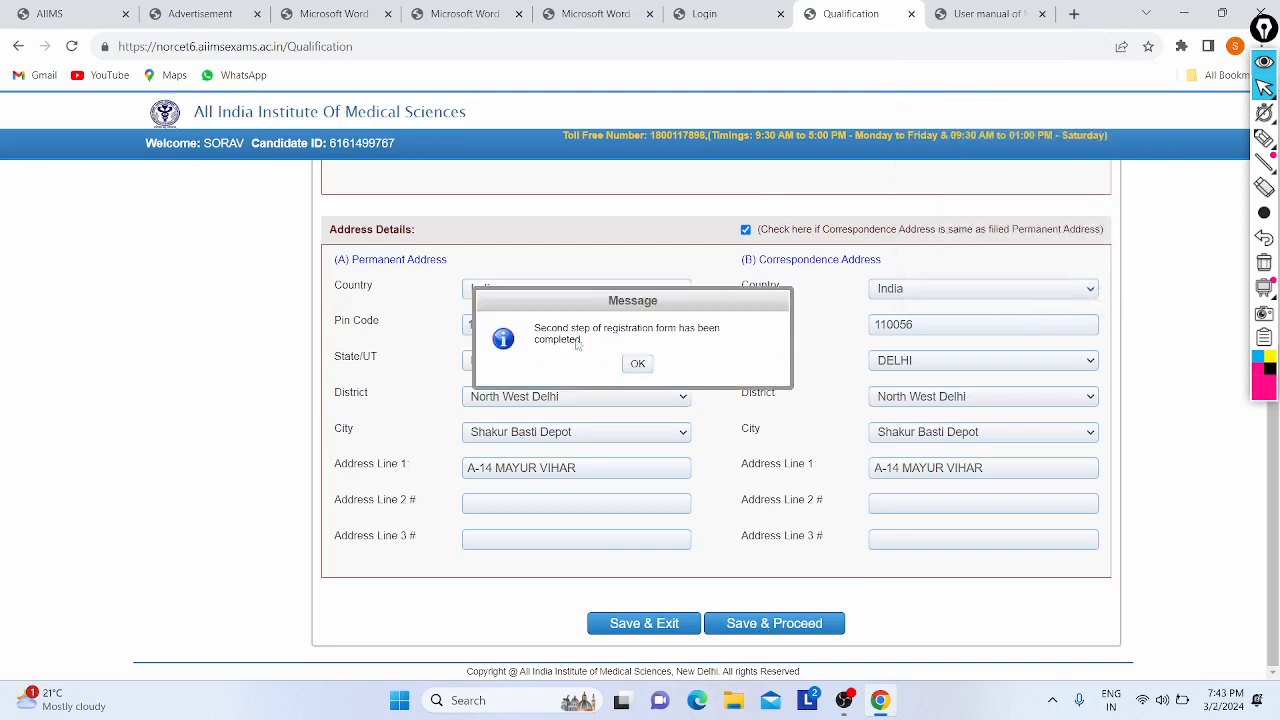
{"action": "left_click", "coordinate": [638, 364]}
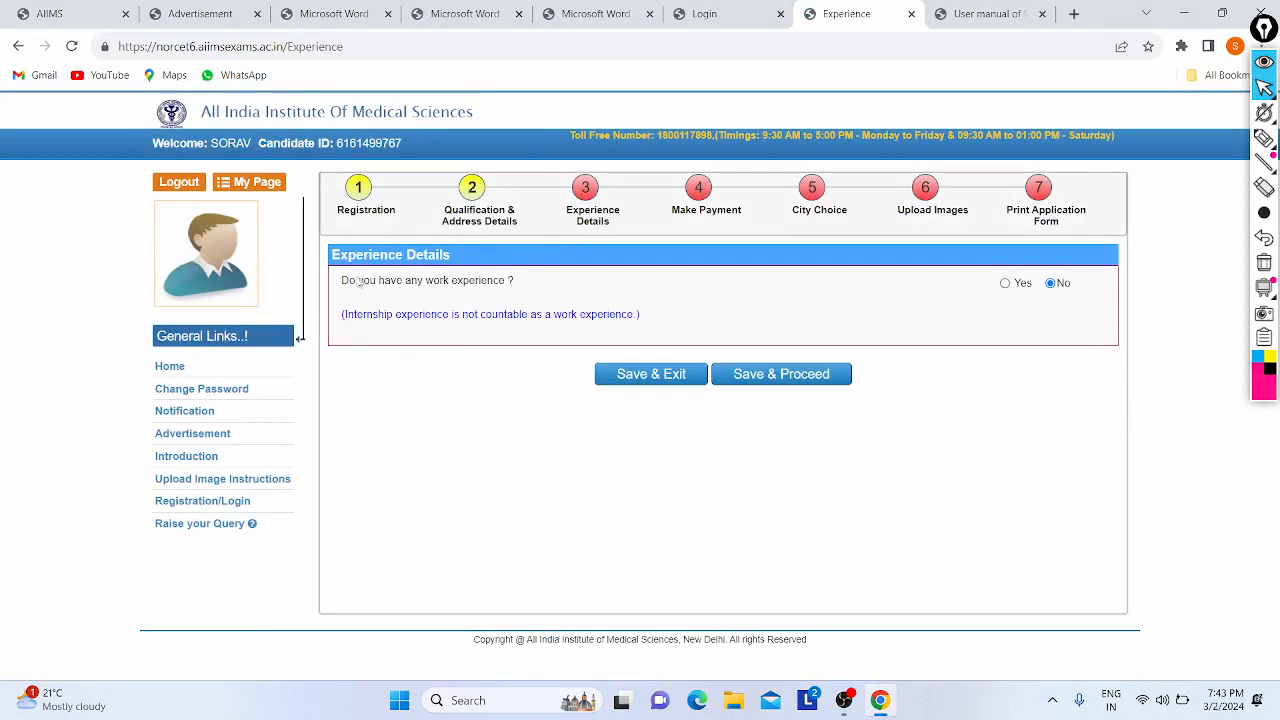
{"action": "left_click_drag", "start_coordinate": [342, 284], "coordinate": [520, 281]}
{"action": "left_click", "coordinate": [532, 281]}
{"action": "left_click", "coordinate": [801, 380]}
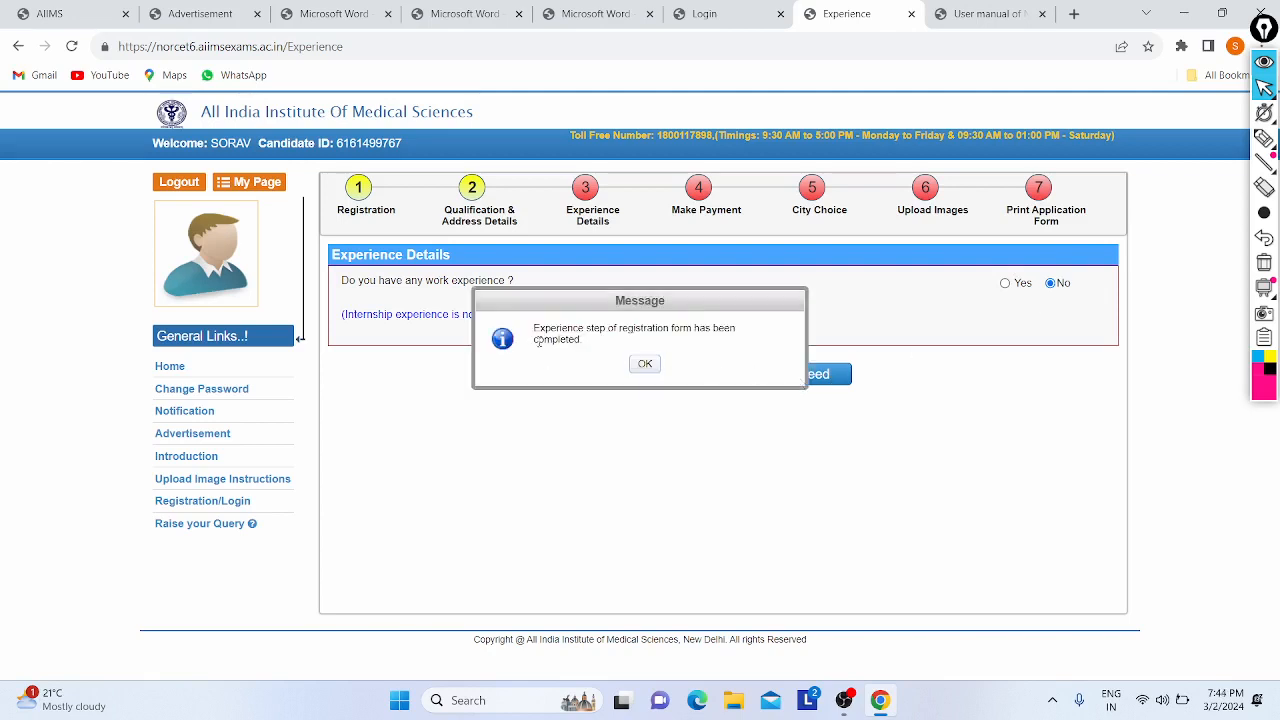
{"action": "left_click_drag", "start_coordinate": [534, 328], "coordinate": [605, 357]}
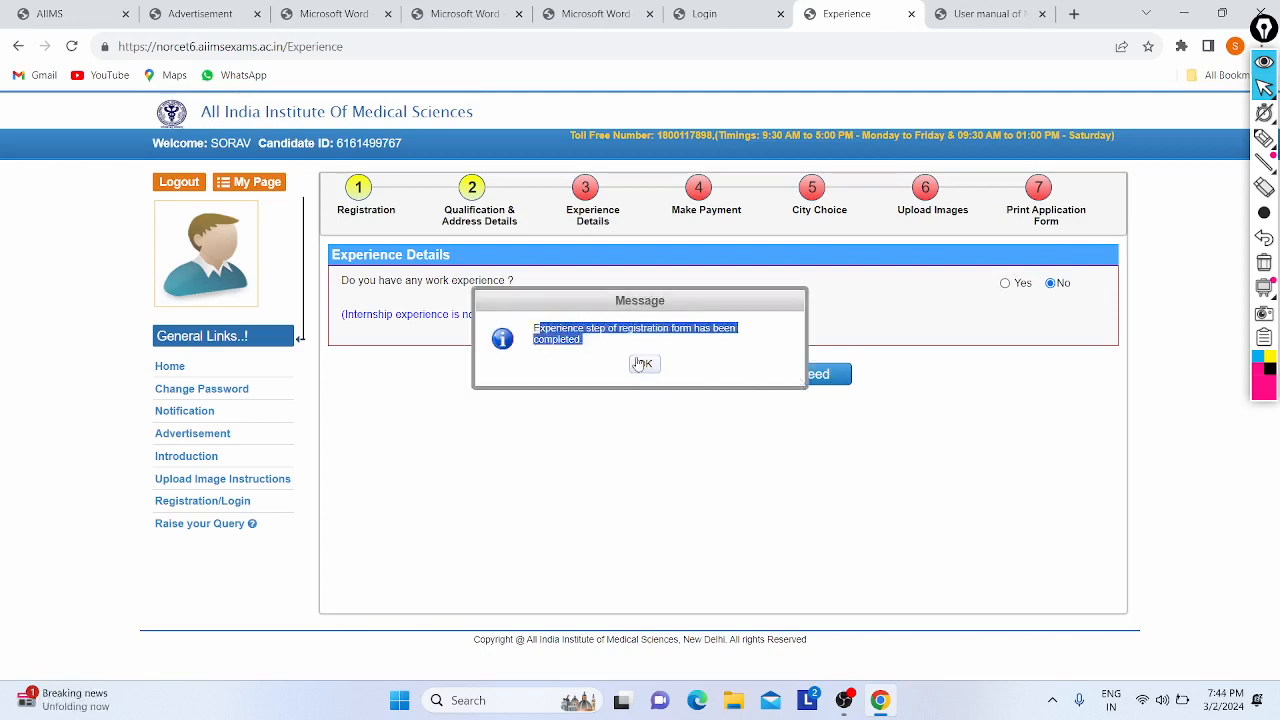
{"action": "left_click", "coordinate": [642, 364]}
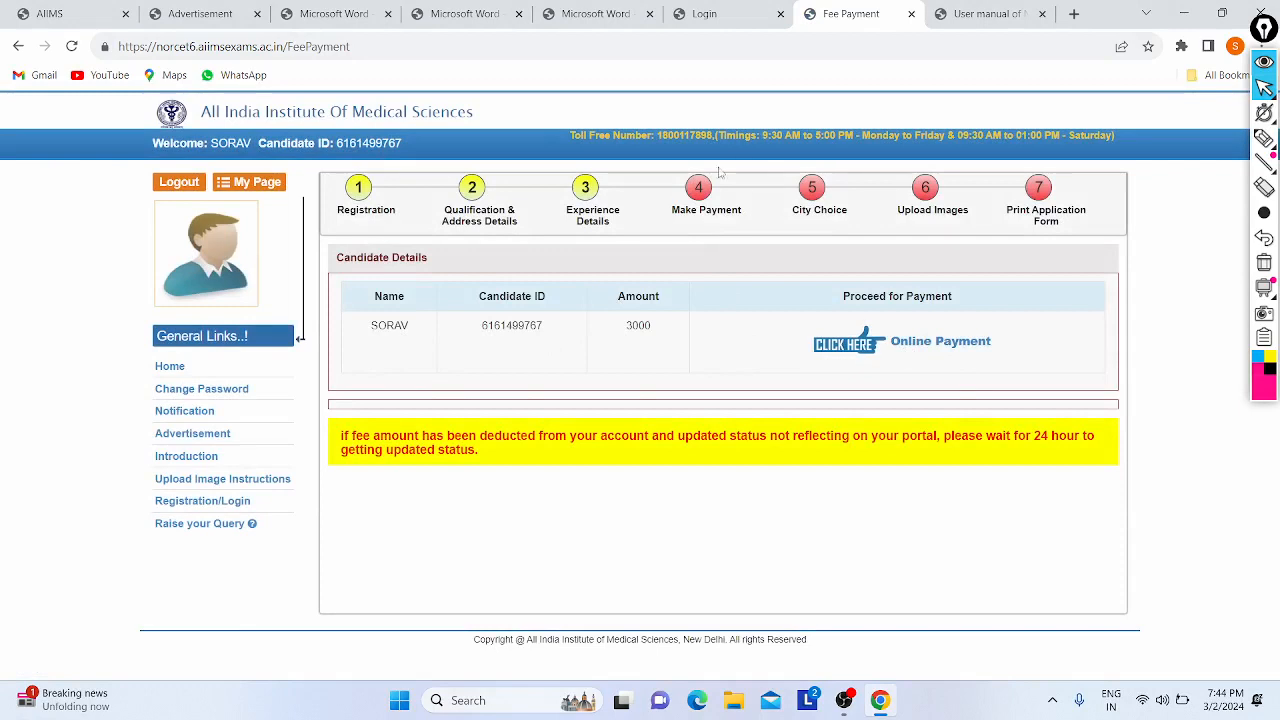
- Start the online payment of the 3000 fee from the Fee Payment page
{"action": "left_click", "coordinate": [1265, 139]}
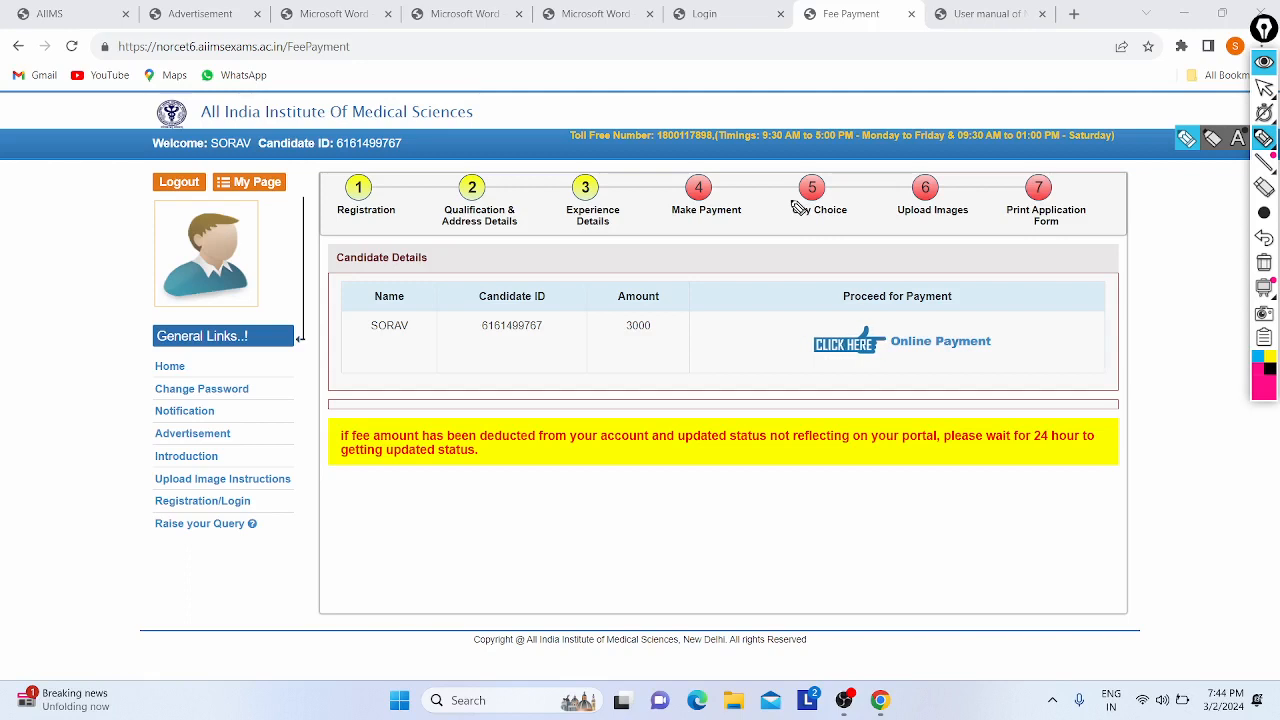
{"action": "left_click_drag", "start_coordinate": [773, 191], "coordinate": [858, 127]}
{"action": "left_click", "coordinate": [888, 188]}
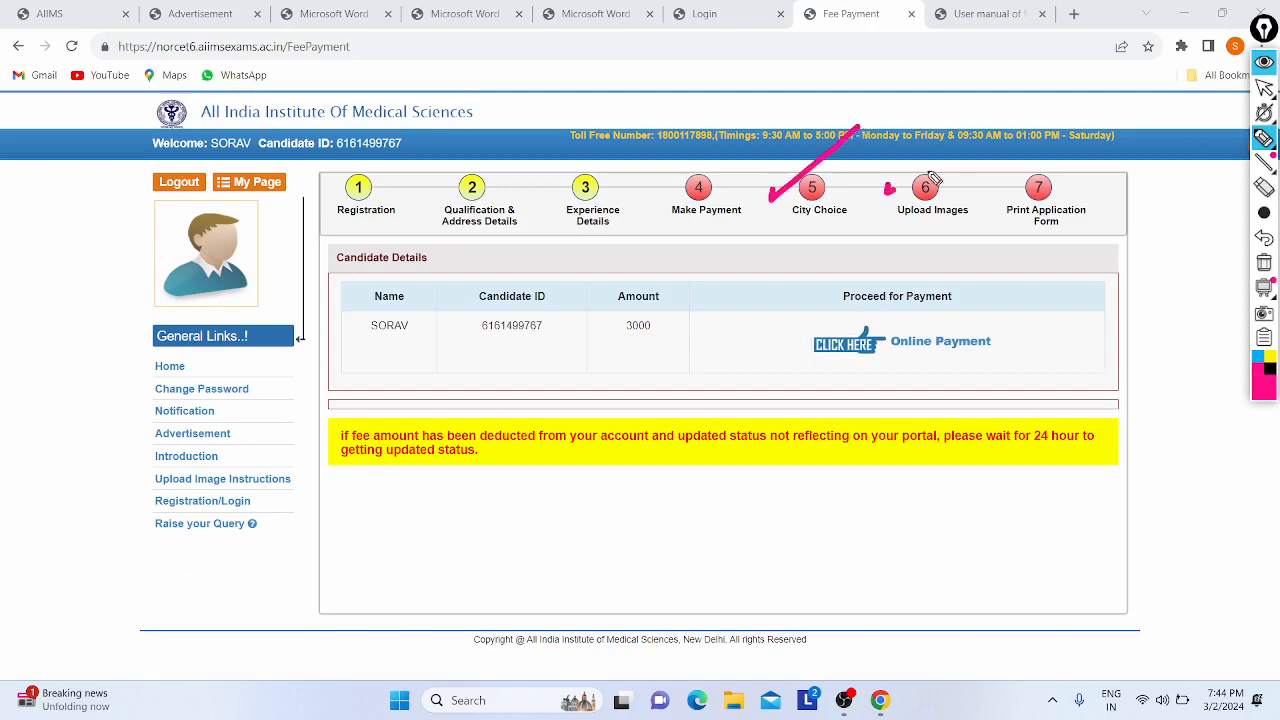
{"action": "mouse_move", "coordinate": [950, 151]}
{"action": "left_mouse_down"}
{"action": "mouse_move", "coordinate": [886, 192]}
{"action": "mouse_move", "coordinate": [959, 237]}
{"action": "mouse_move", "coordinate": [918, 188]}
{"action": "mouse_move", "coordinate": [915, 238]}
{"action": "mouse_move", "coordinate": [935, 224]}
{"action": "left_mouse_up"}
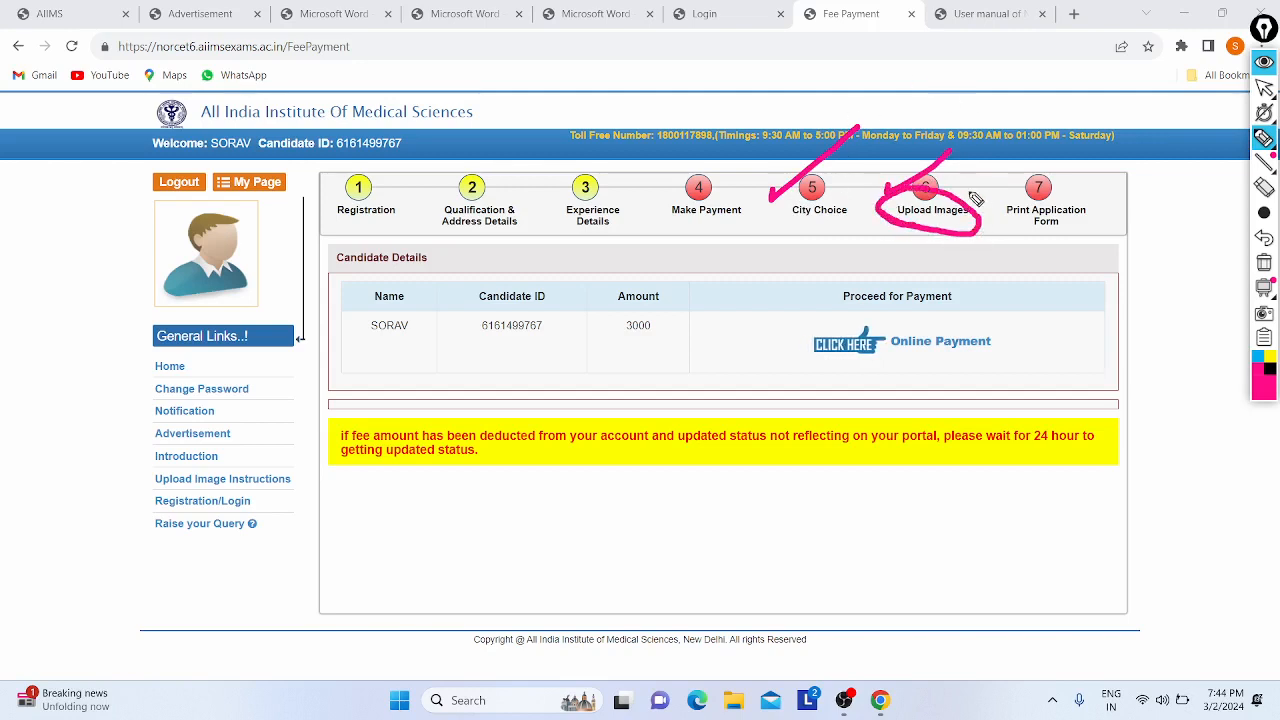
{"action": "left_click_drag", "start_coordinate": [1008, 179], "coordinate": [1010, 188]}
{"action": "left_click", "coordinate": [1264, 237]}
{"action": "left_click", "coordinate": [1264, 237]}
{"action": "left_click", "coordinate": [1264, 237]}
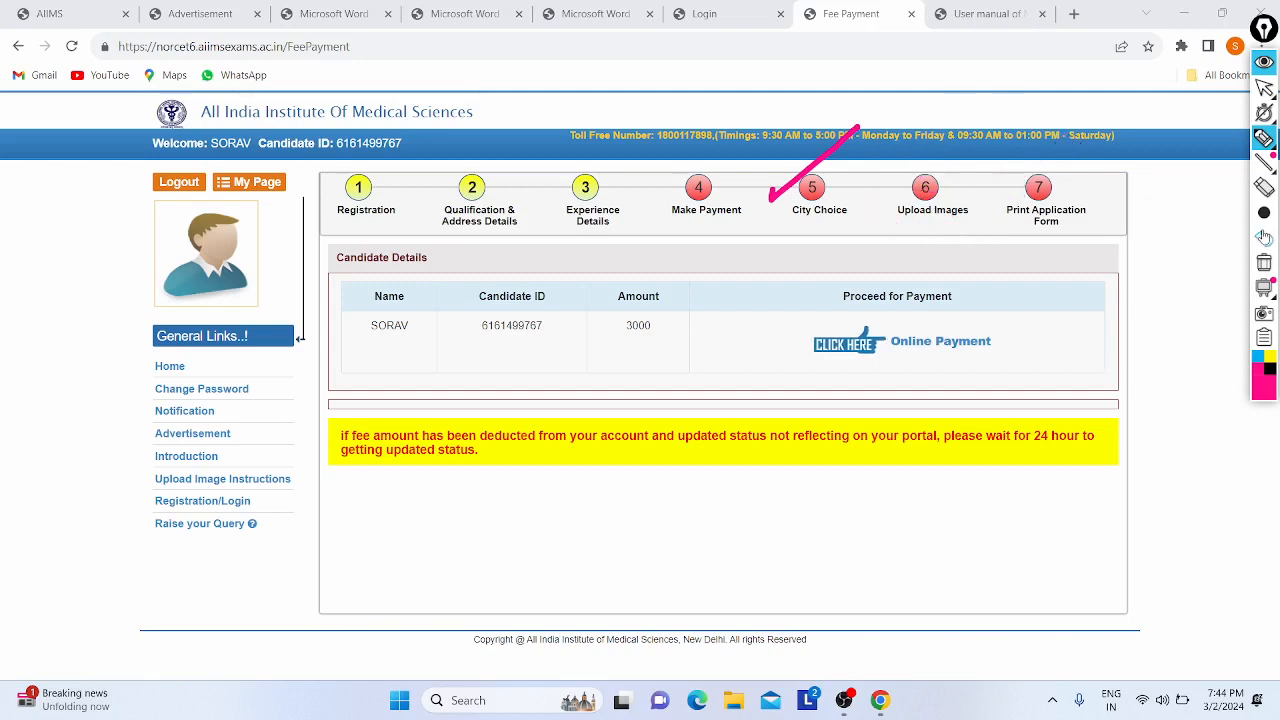
{"action": "left_click", "coordinate": [1264, 237]}
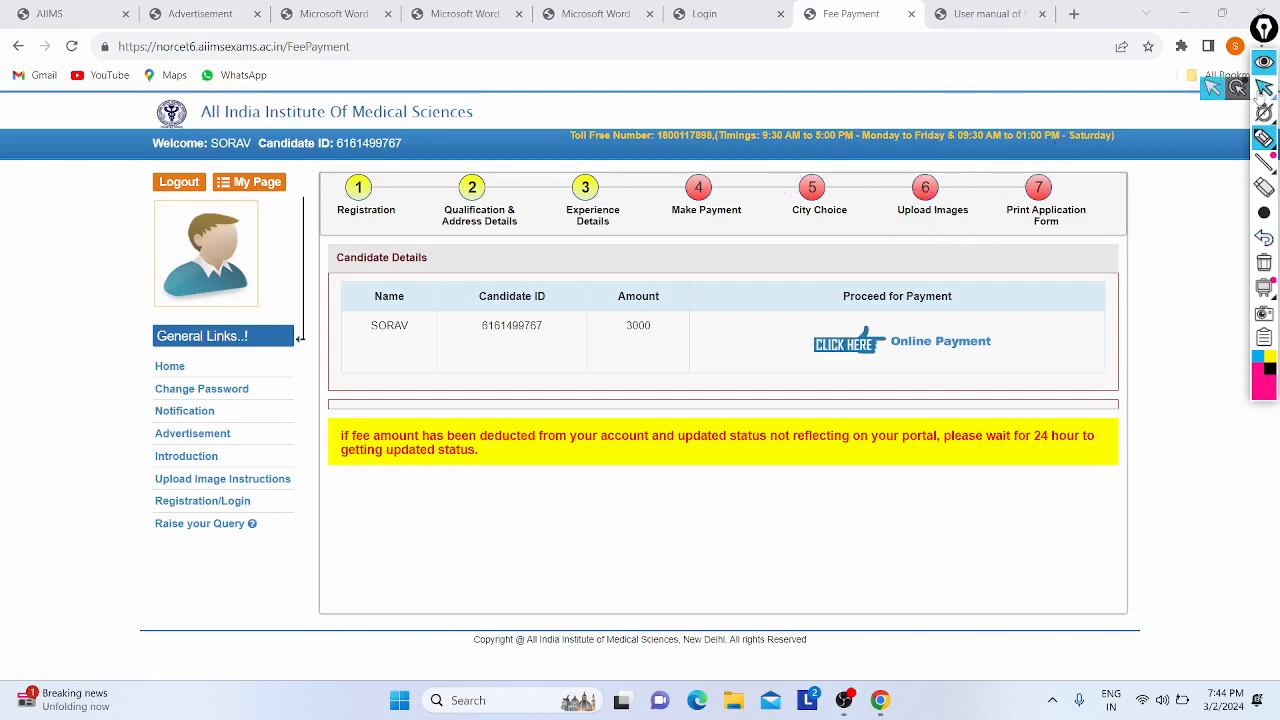
{"action": "left_click", "coordinate": [1264, 88]}
- Choose Other Bank Net Banking on SBIePay Lite to reach the ₹3017.70 bank selection page
{"action": "left_click", "coordinate": [958, 340]}
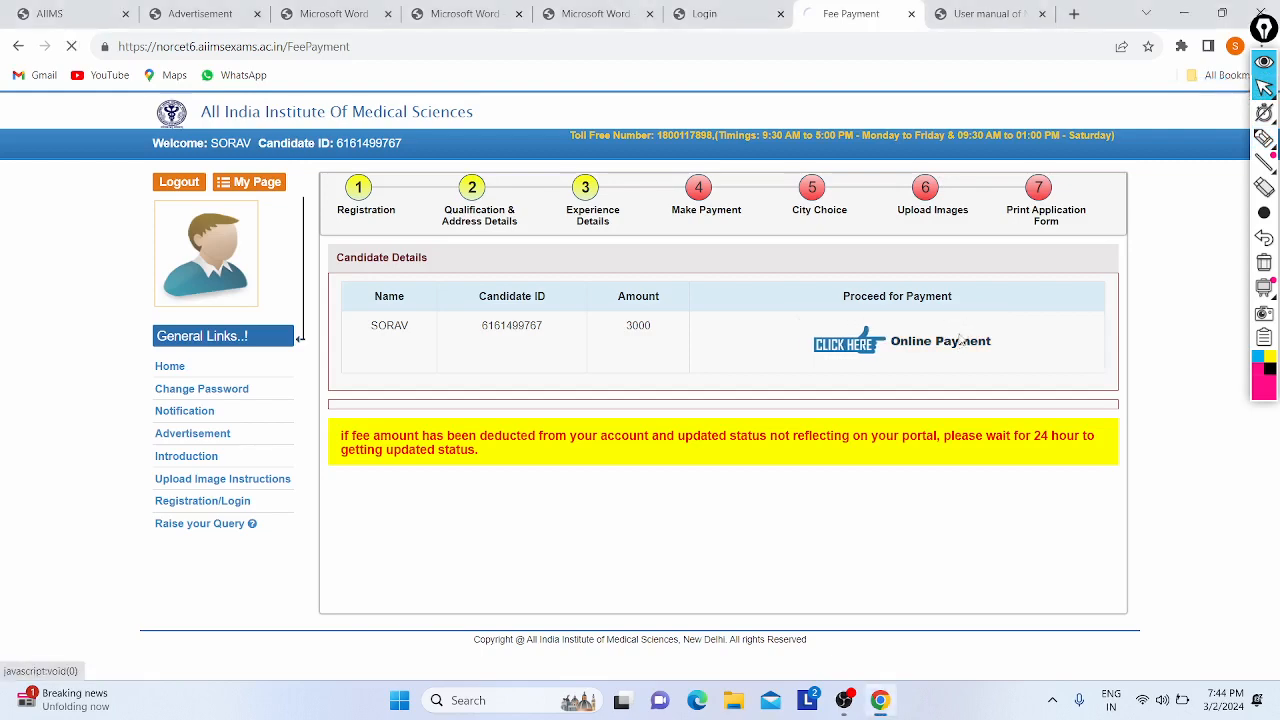
{"action": "scroll", "coordinate": [464, 348], "scroll_direction": "down", "scroll_amount": 1}
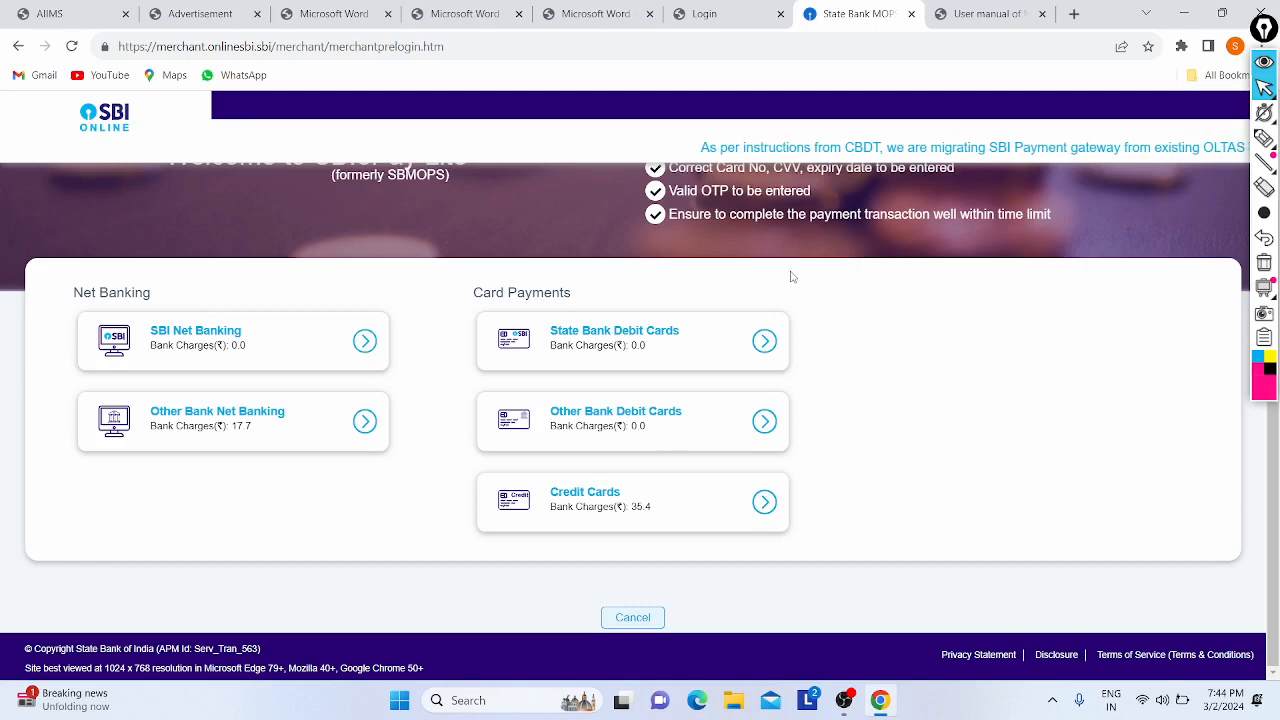
{"action": "scroll", "coordinate": [760, 285], "scroll_direction": "up", "scroll_amount": 2}
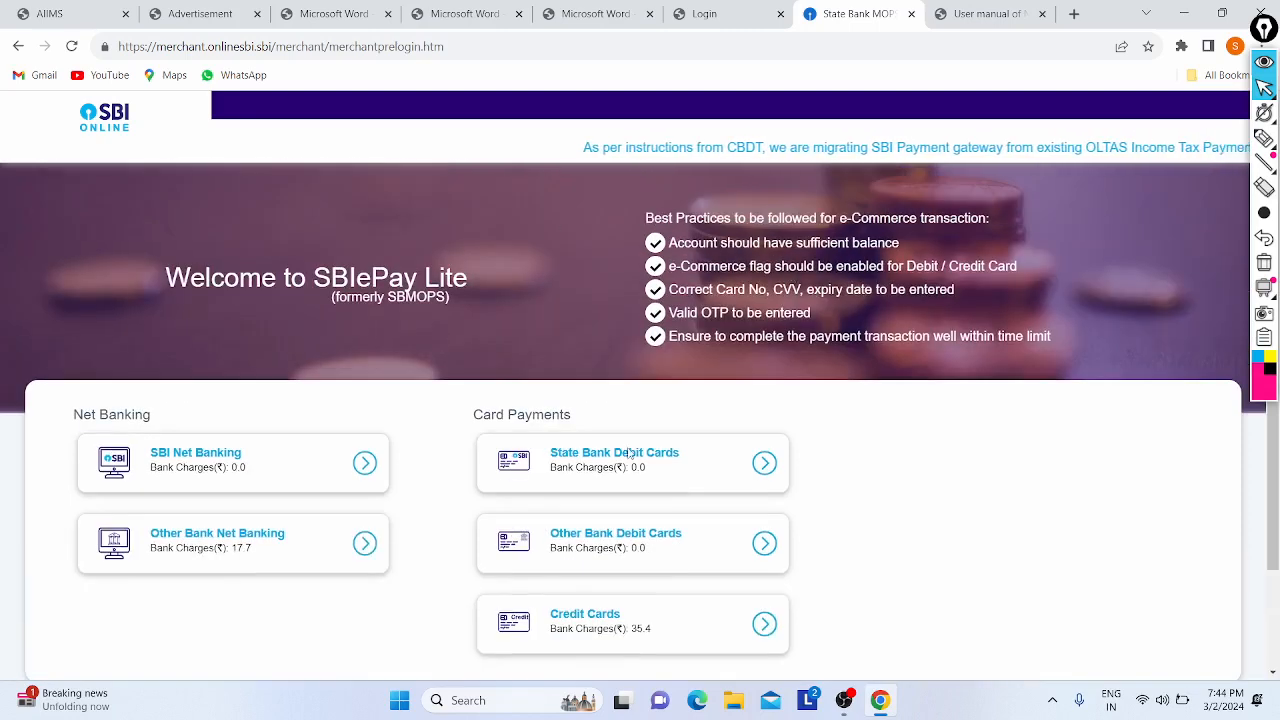
{"action": "scroll", "coordinate": [682, 439], "scroll_direction": "down", "scroll_amount": 1}
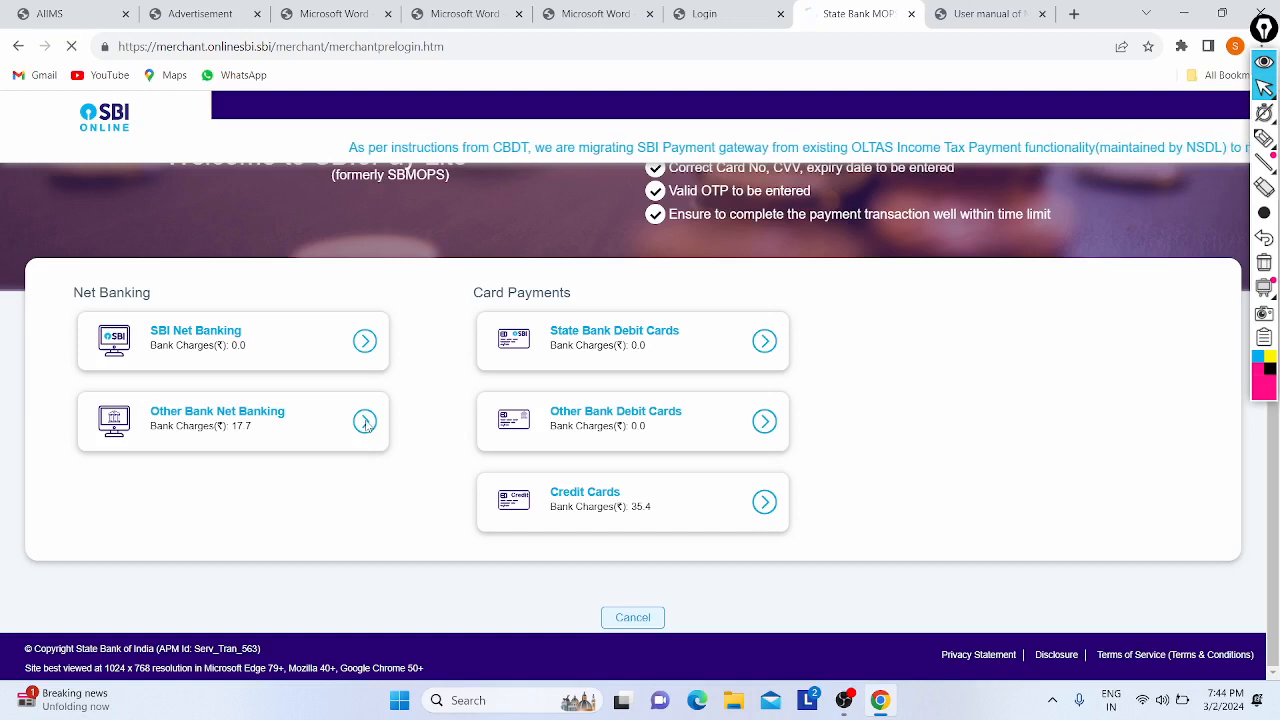
{"action": "left_click", "coordinate": [345, 428]}
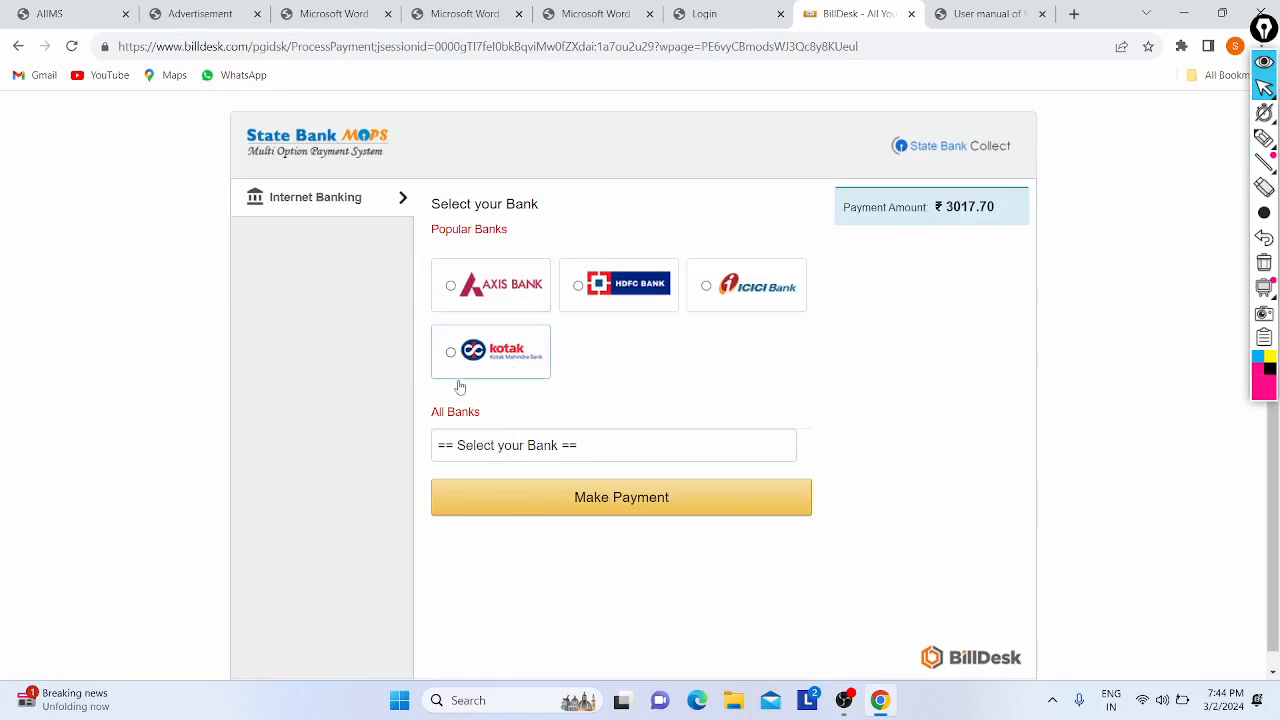
- Pick Bank of India from the All Banks list on BillDesk and make the payment
{"action": "left_click", "coordinate": [514, 450]}
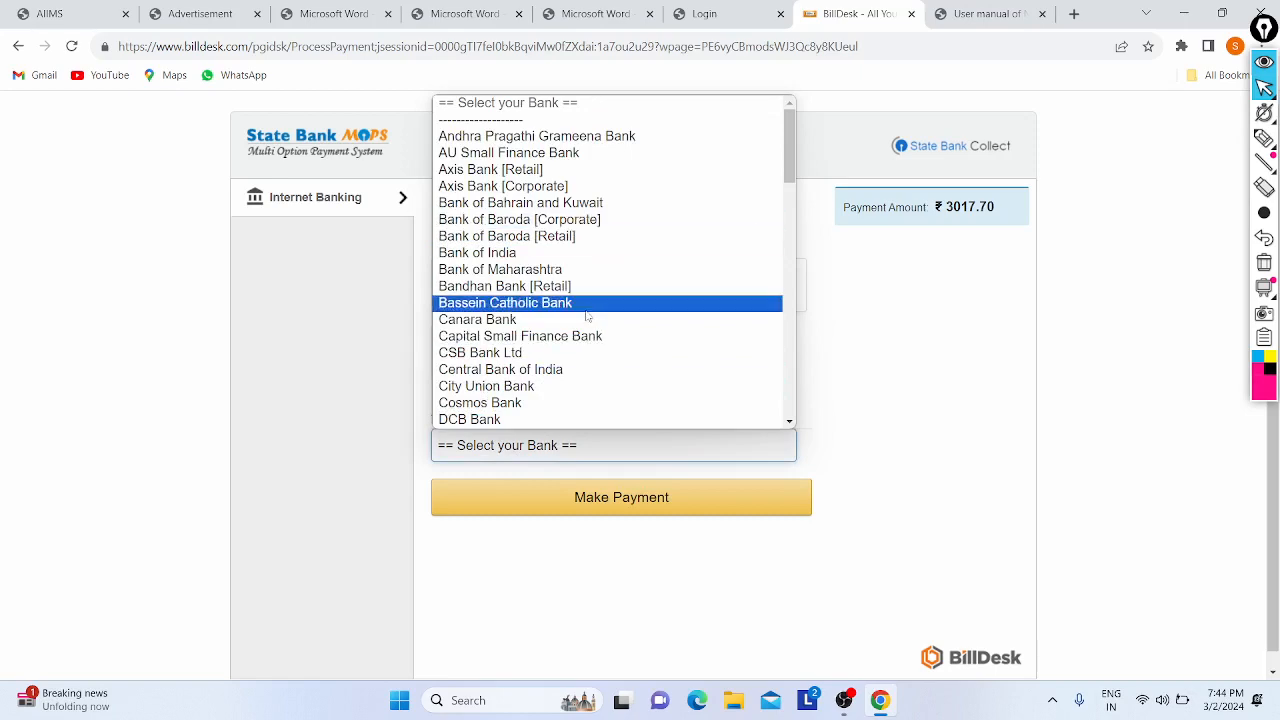
{"action": "scroll", "coordinate": [587, 316], "scroll_direction": "down", "scroll_amount": 10}
{"action": "scroll", "coordinate": [587, 316], "scroll_direction": "up", "scroll_amount": 10}
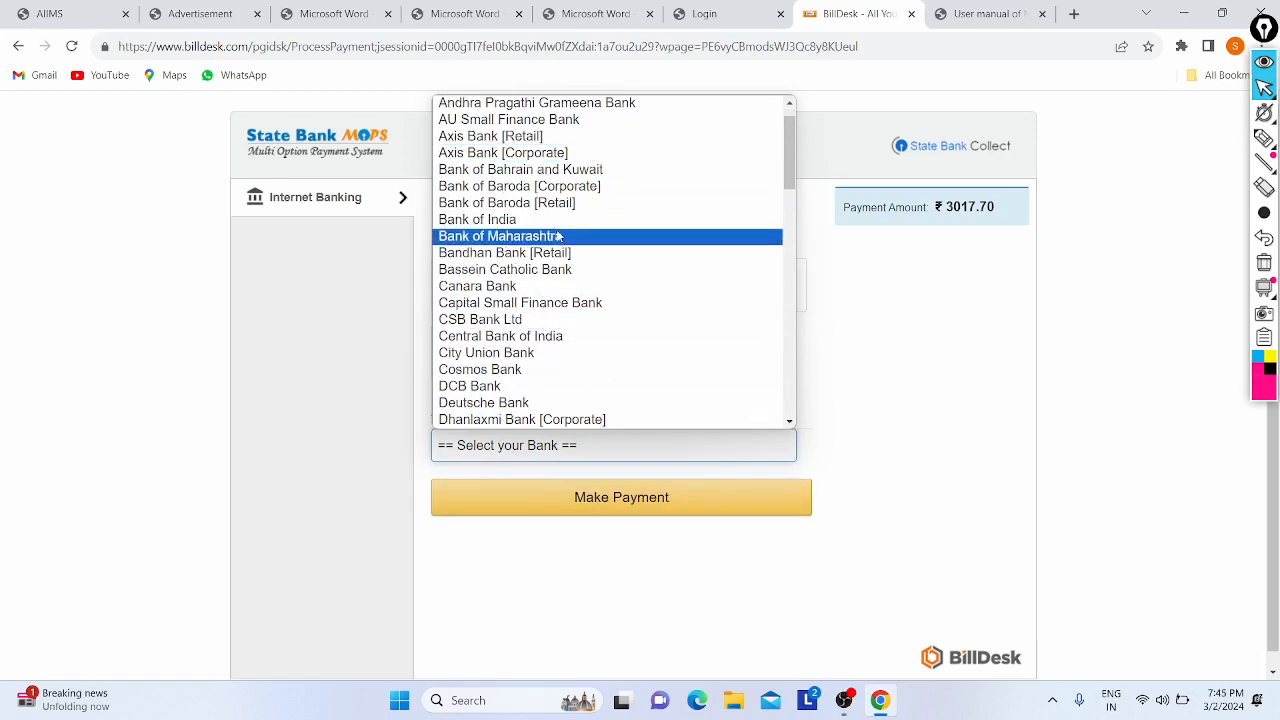
{"action": "left_click", "coordinate": [556, 221]}
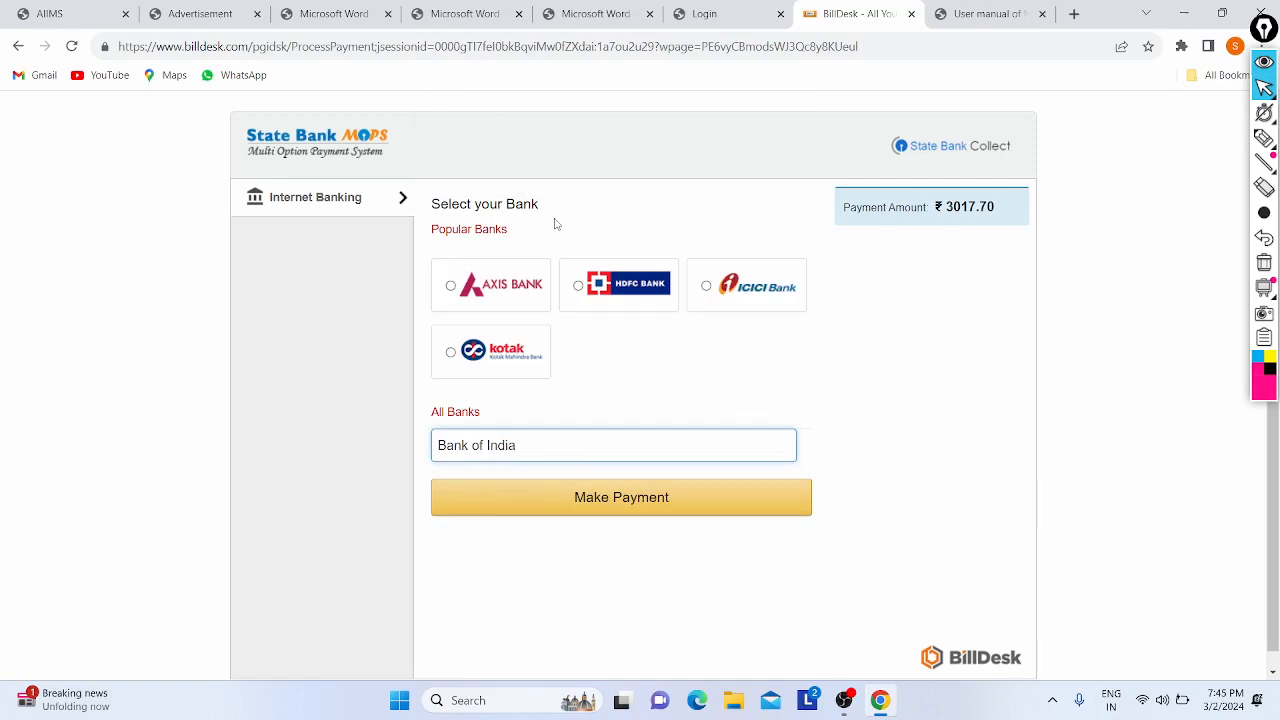
{"action": "left_click", "coordinate": [574, 497]}
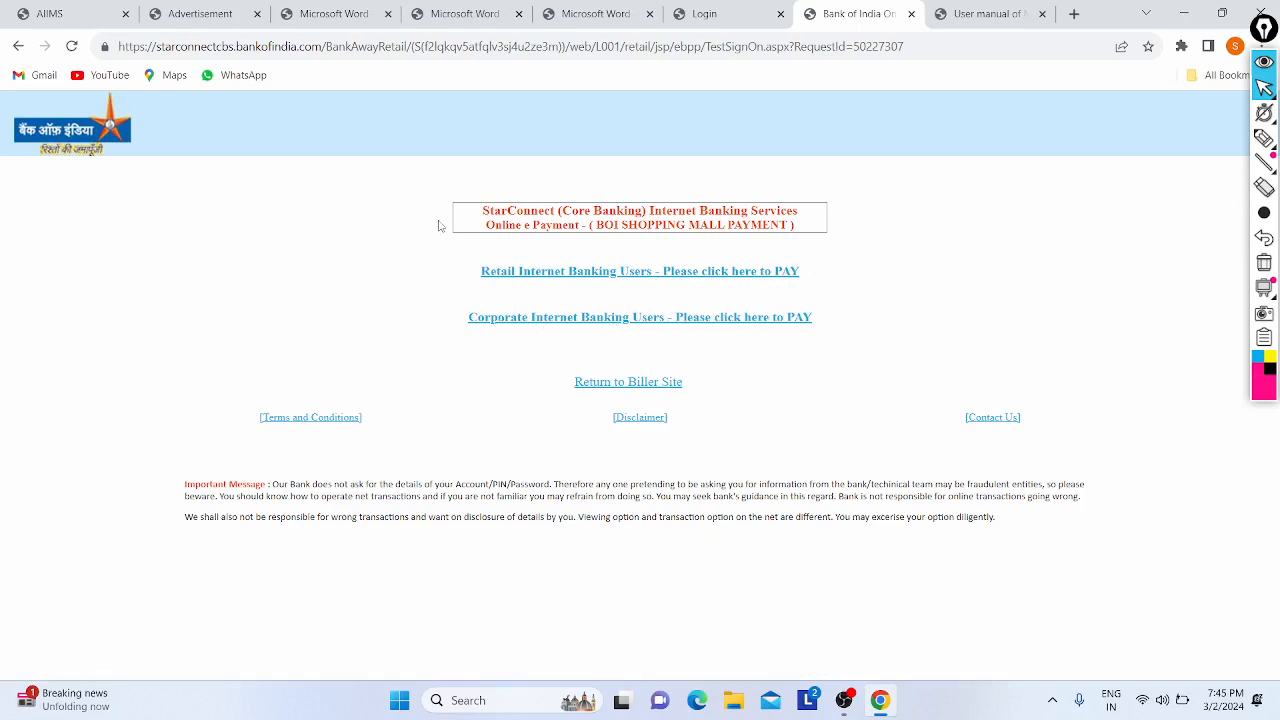
- Open Bank of India's retail internet banking login and select the User ID and password fields
{"action": "left_click", "coordinate": [553, 272]}
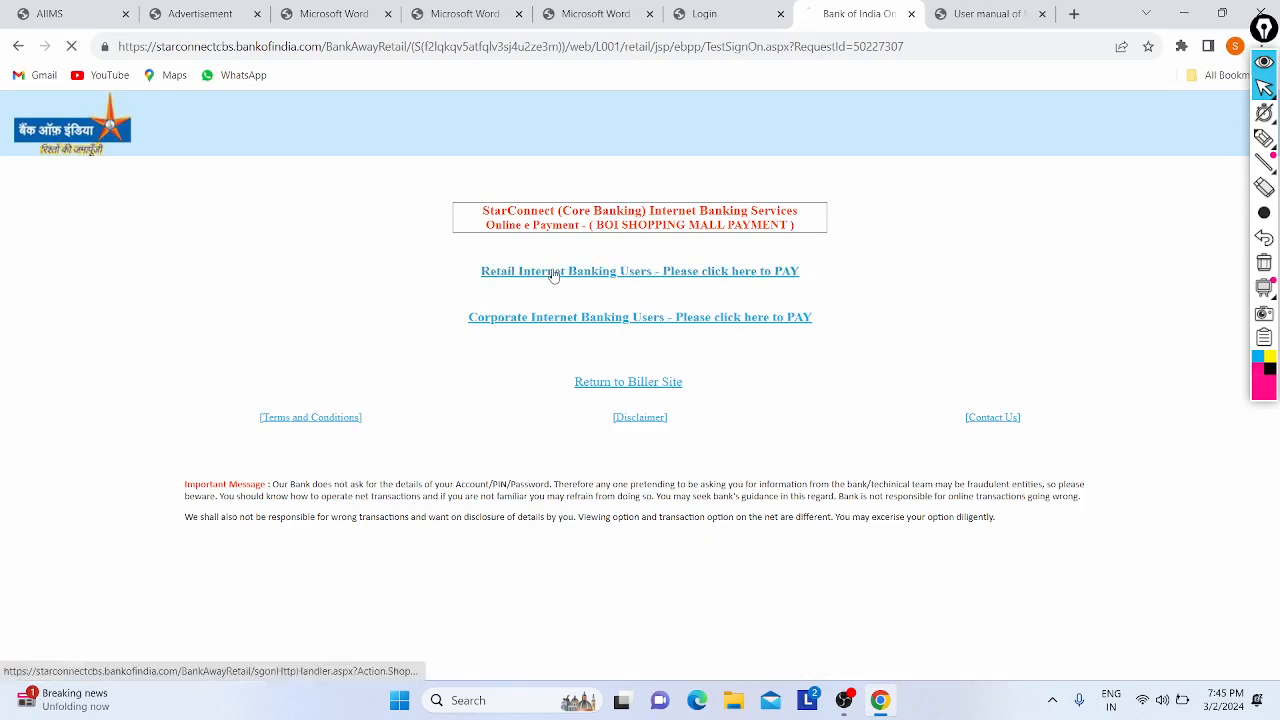
{"action": "left_click", "coordinate": [279, 350]}
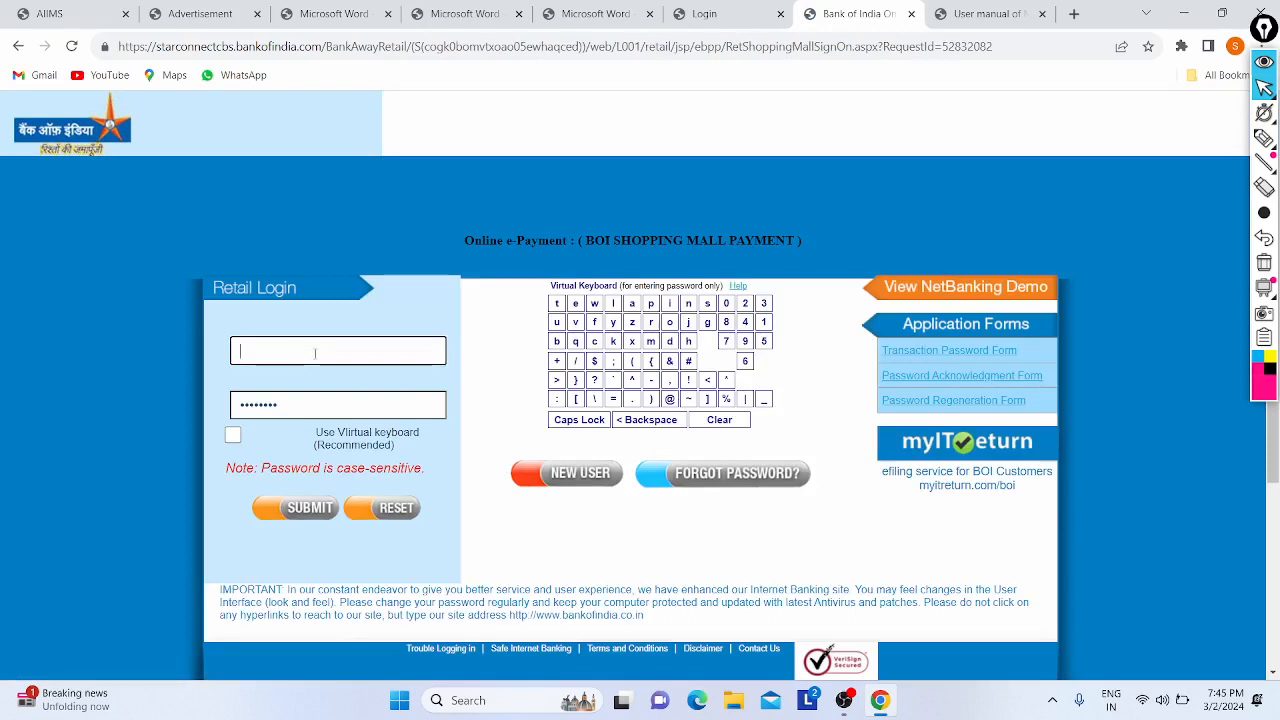
{"action": "left_click", "coordinate": [355, 410]}
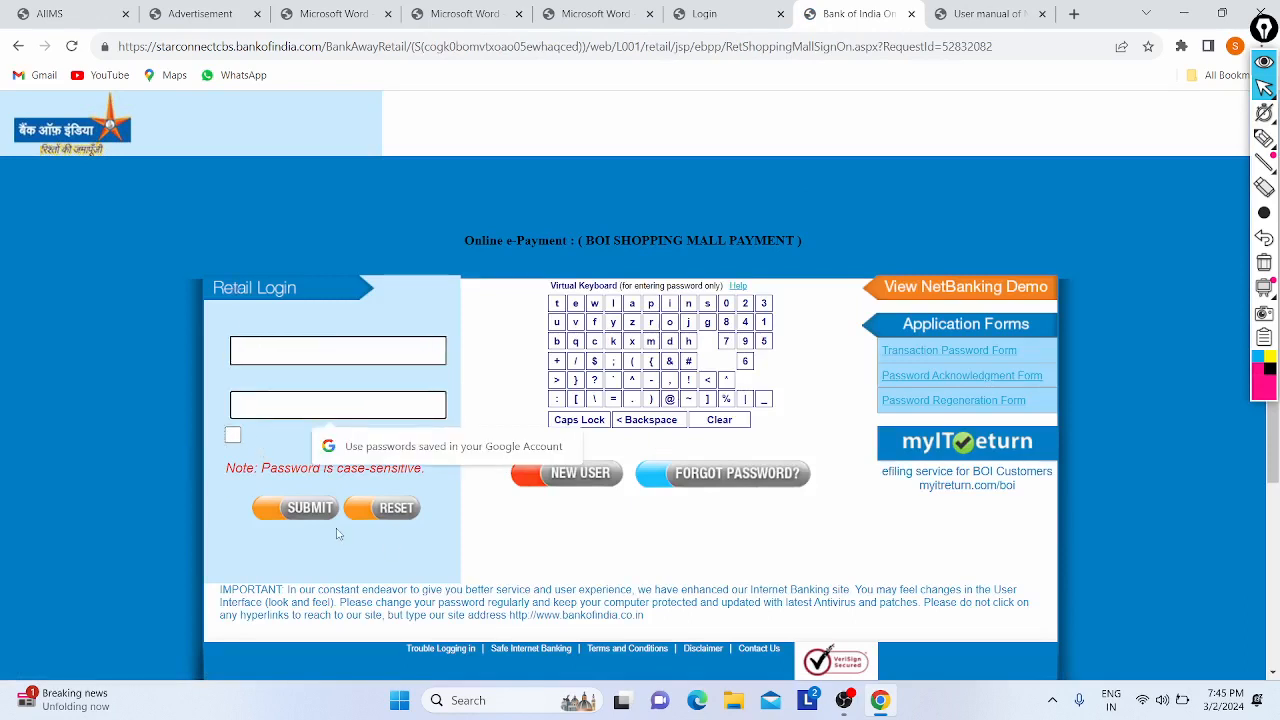
{"action": "left_click", "coordinate": [374, 322]}
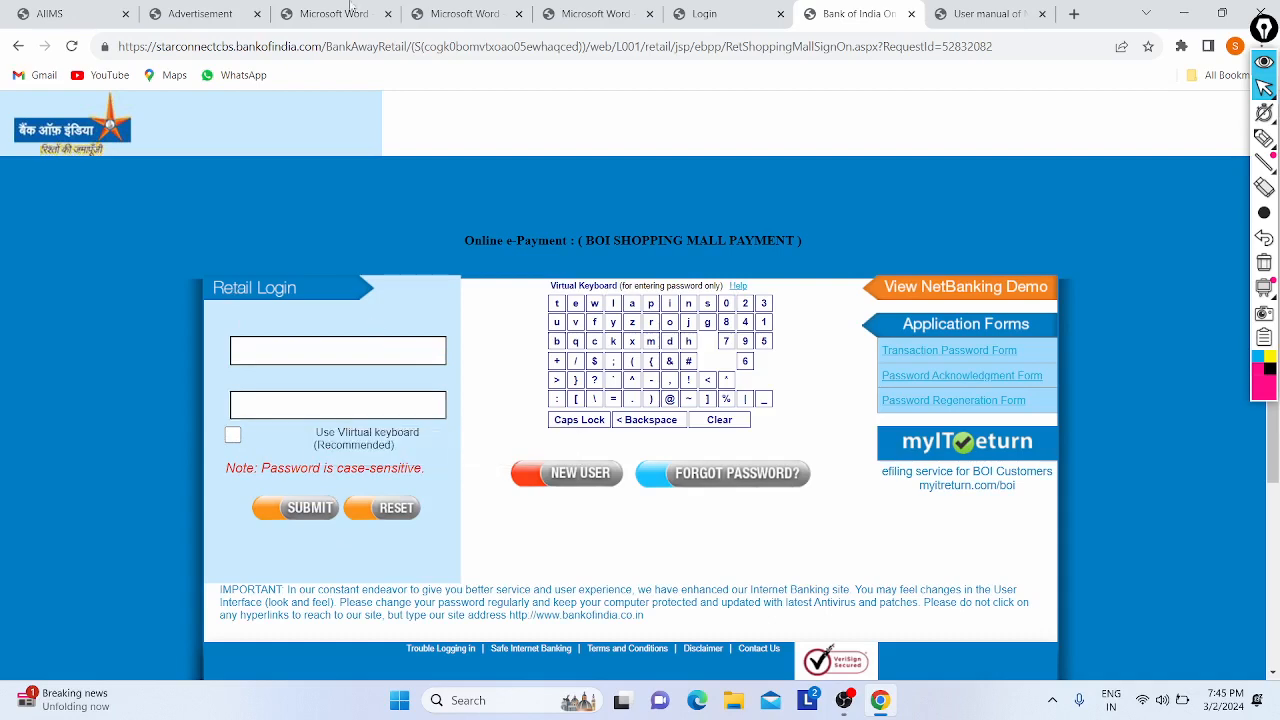
- Leave the bank login and return to the Nursing Officer user manual
{"action": "left_click", "coordinate": [14, 46]}
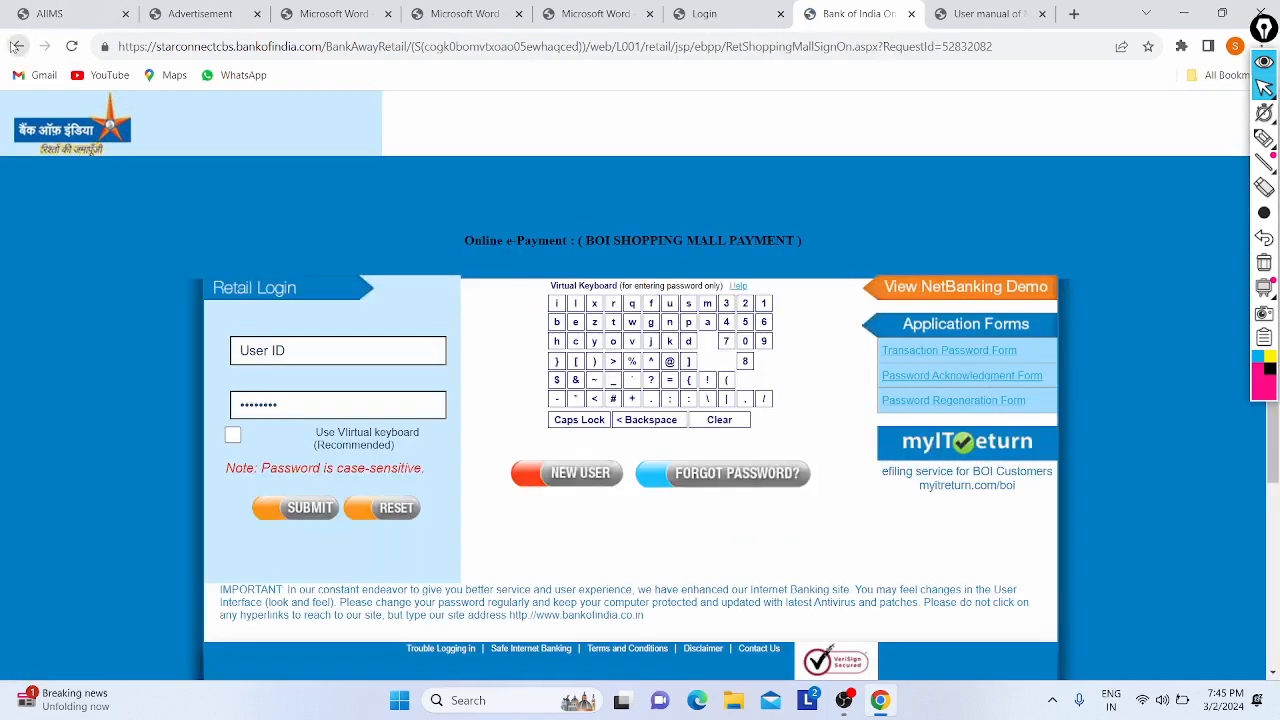
{"action": "left_click", "coordinate": [14, 46]}
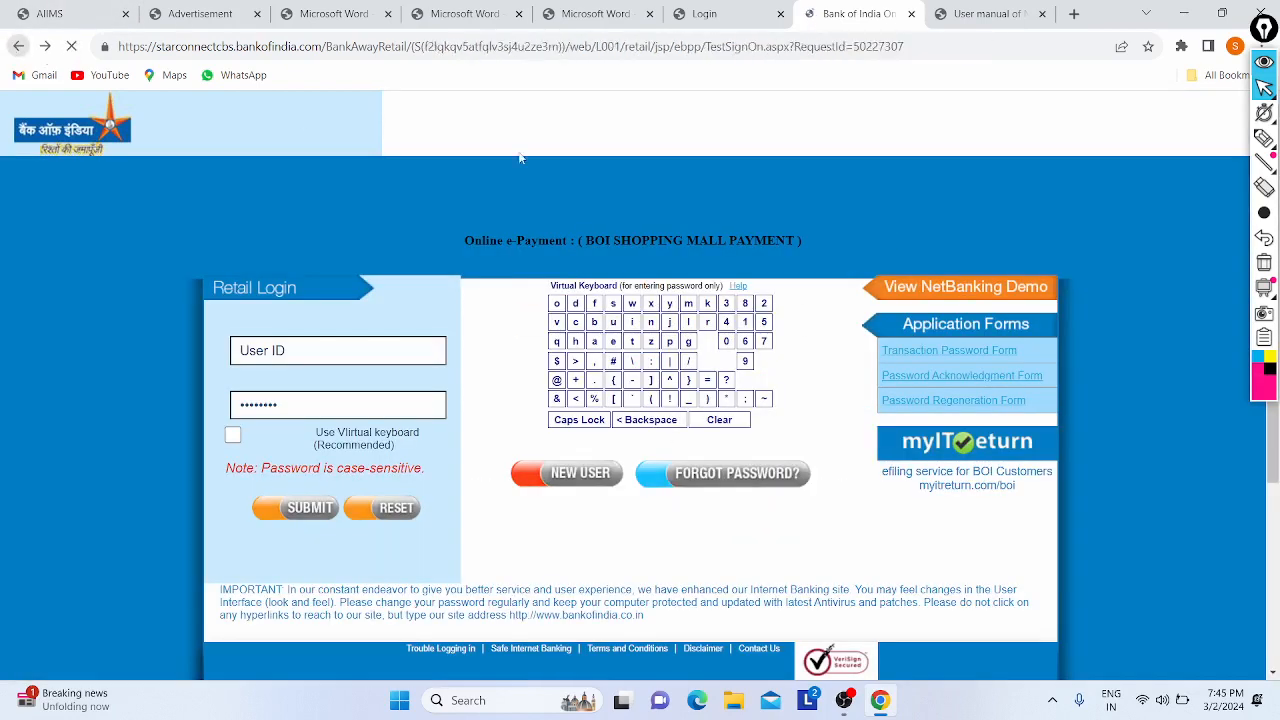
{"action": "left_click", "coordinate": [1026, 6]}
- Scroll the manual from page 9's Qualification & Address Details to page 16's Step 6: Upload Images
{"action": "scroll", "coordinate": [689, 253], "scroll_direction": "down", "scroll_amount": 3}
{"action": "scroll", "coordinate": [689, 253], "scroll_direction": "up", "scroll_amount": 5}
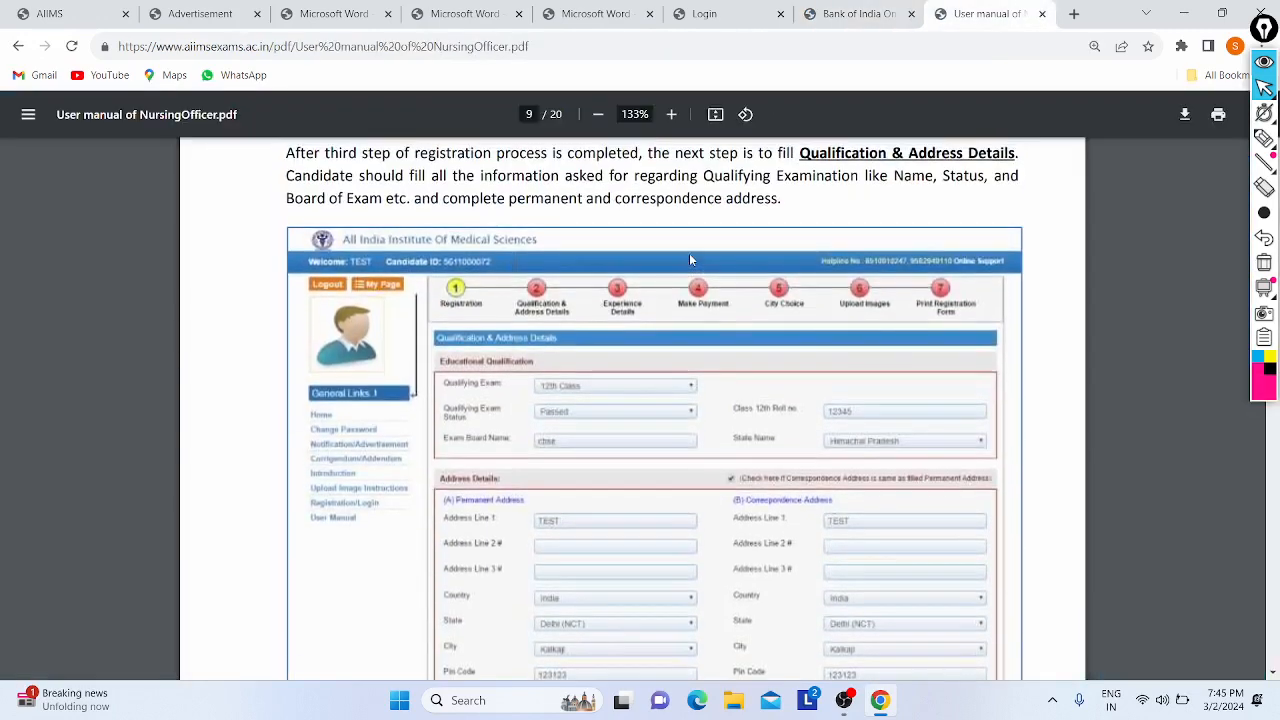
{"action": "scroll", "coordinate": [415, 332], "scroll_direction": "down", "scroll_amount": 10}
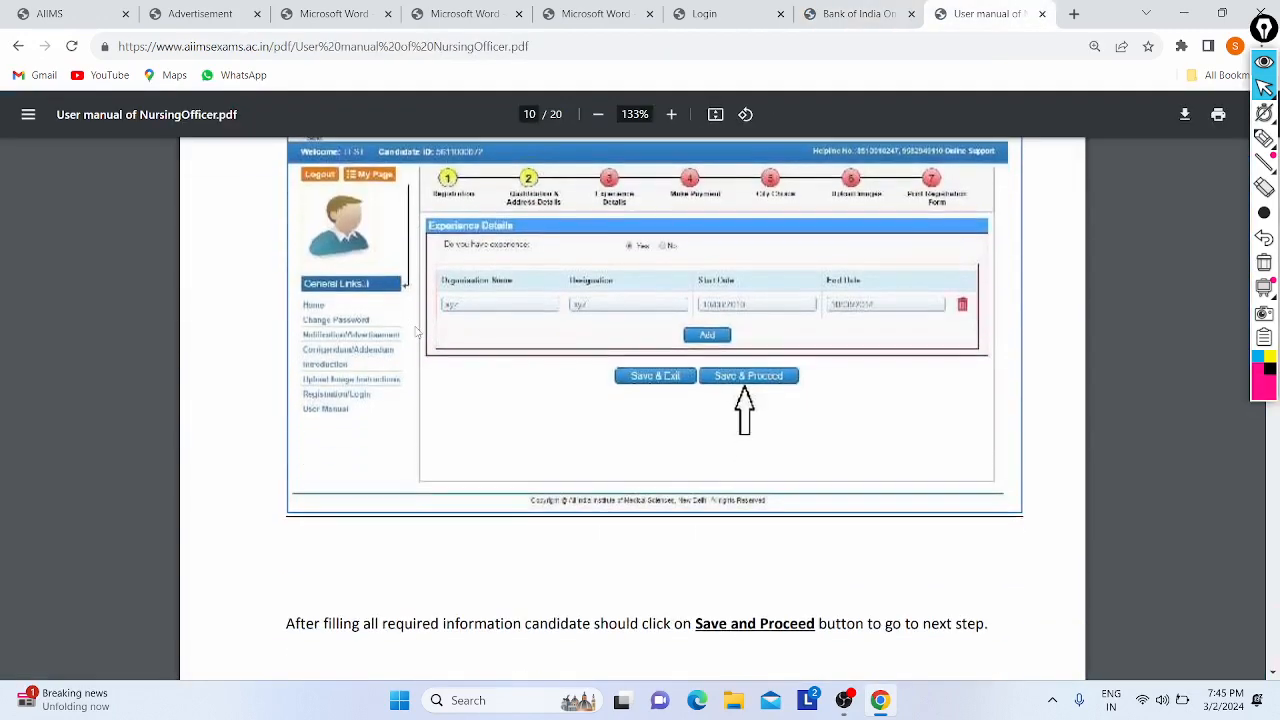
{"action": "scroll", "coordinate": [431, 393], "scroll_direction": "down", "scroll_amount": 10}
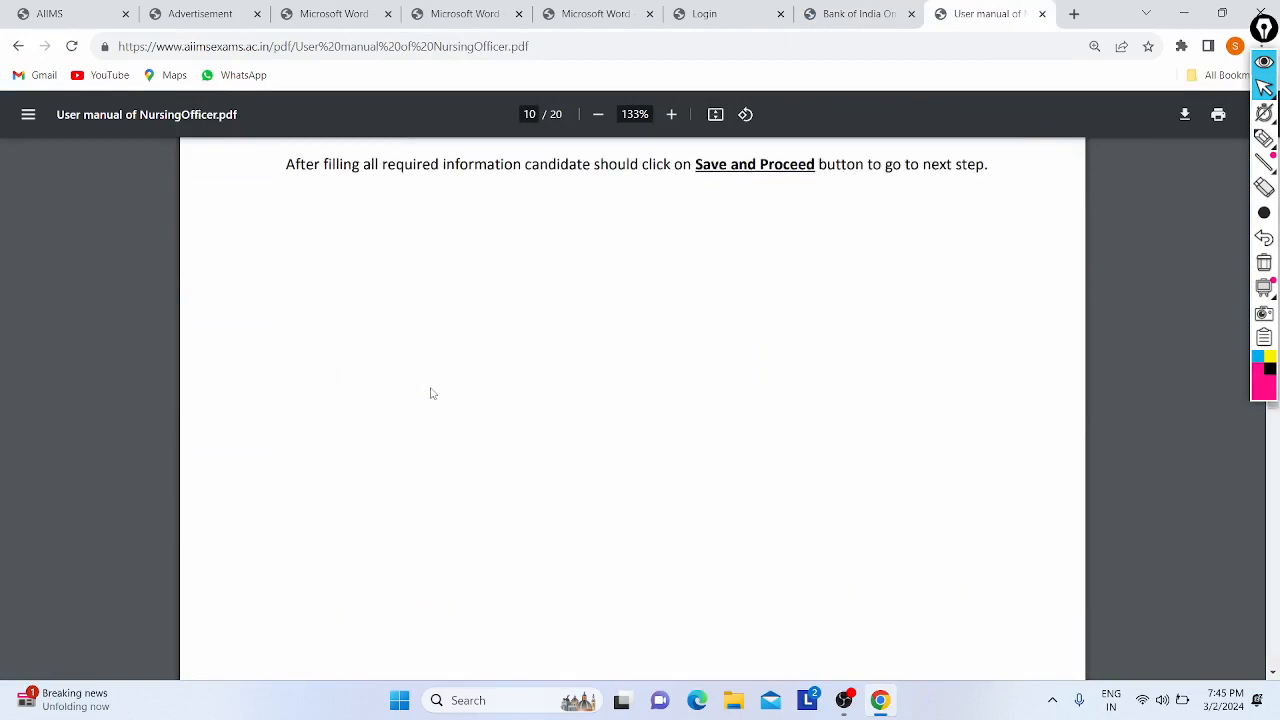
{"action": "scroll", "coordinate": [525, 412], "scroll_direction": "down", "scroll_amount": 2}
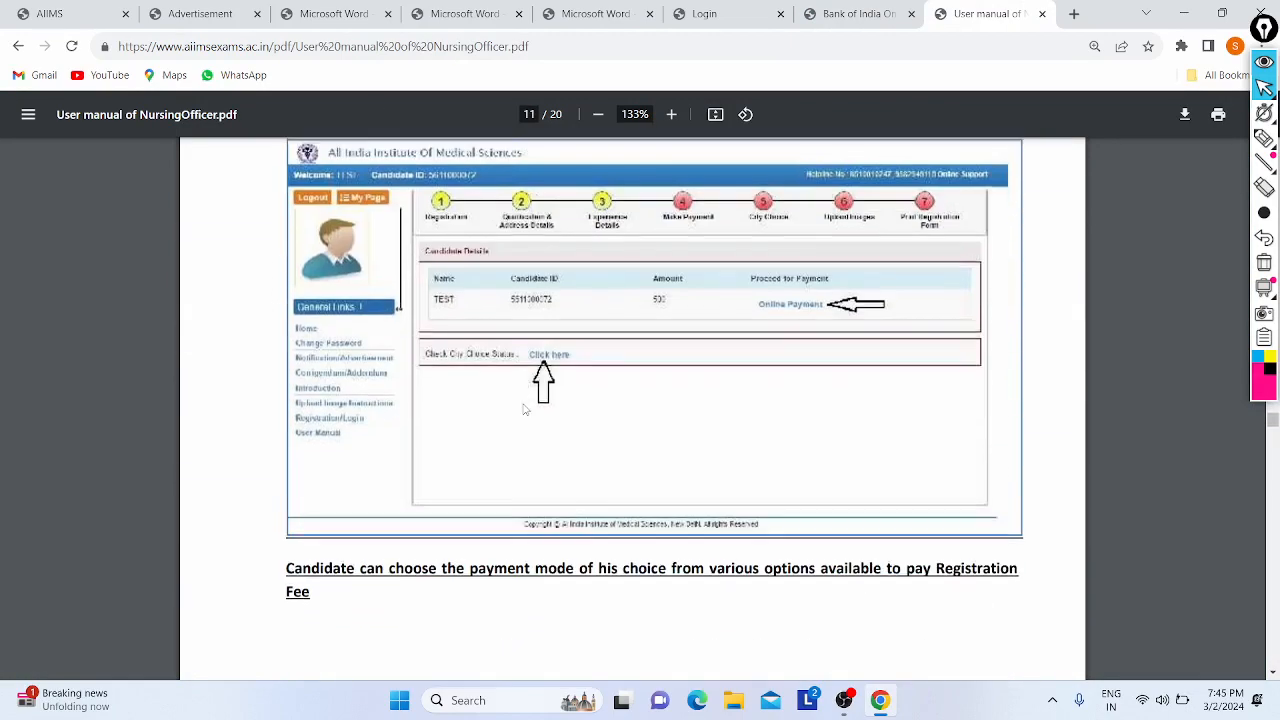
{"action": "scroll", "coordinate": [677, 303], "scroll_direction": "down", "scroll_amount": 4}
{"action": "scroll", "coordinate": [677, 303], "scroll_direction": "up", "scroll_amount": 4}
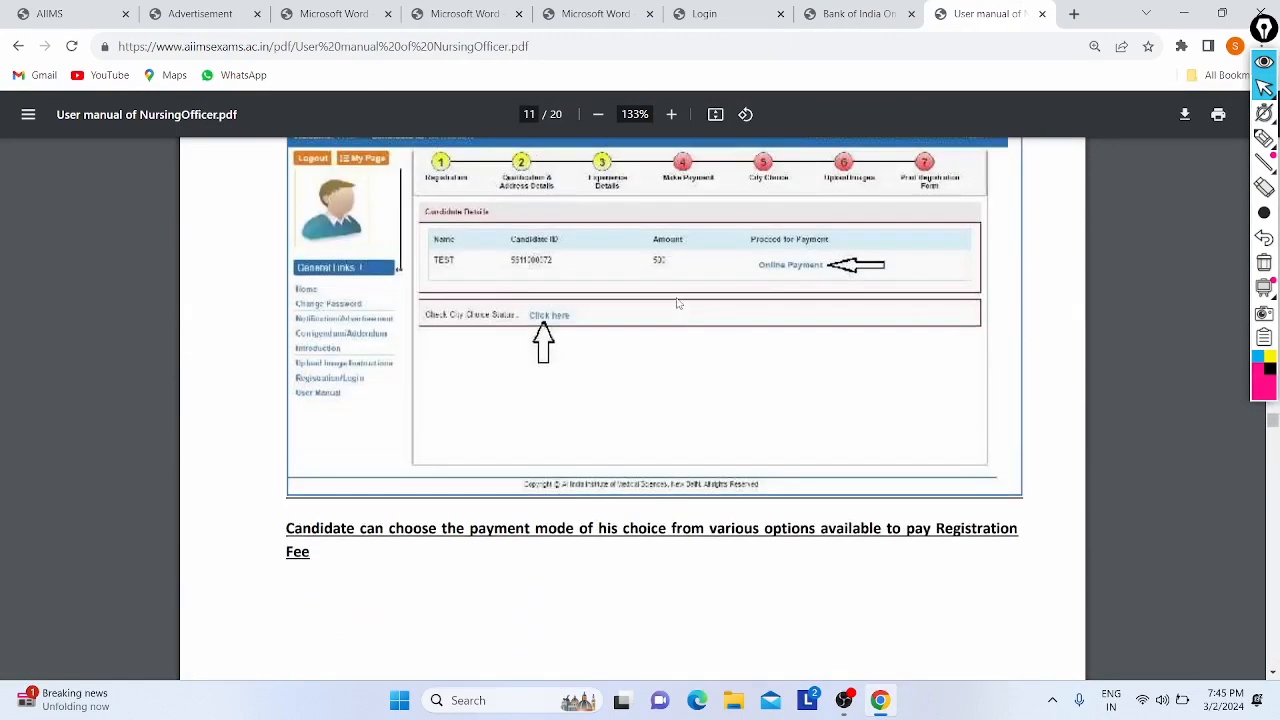
{"action": "scroll", "coordinate": [575, 364], "scroll_direction": "down", "scroll_amount": 12}
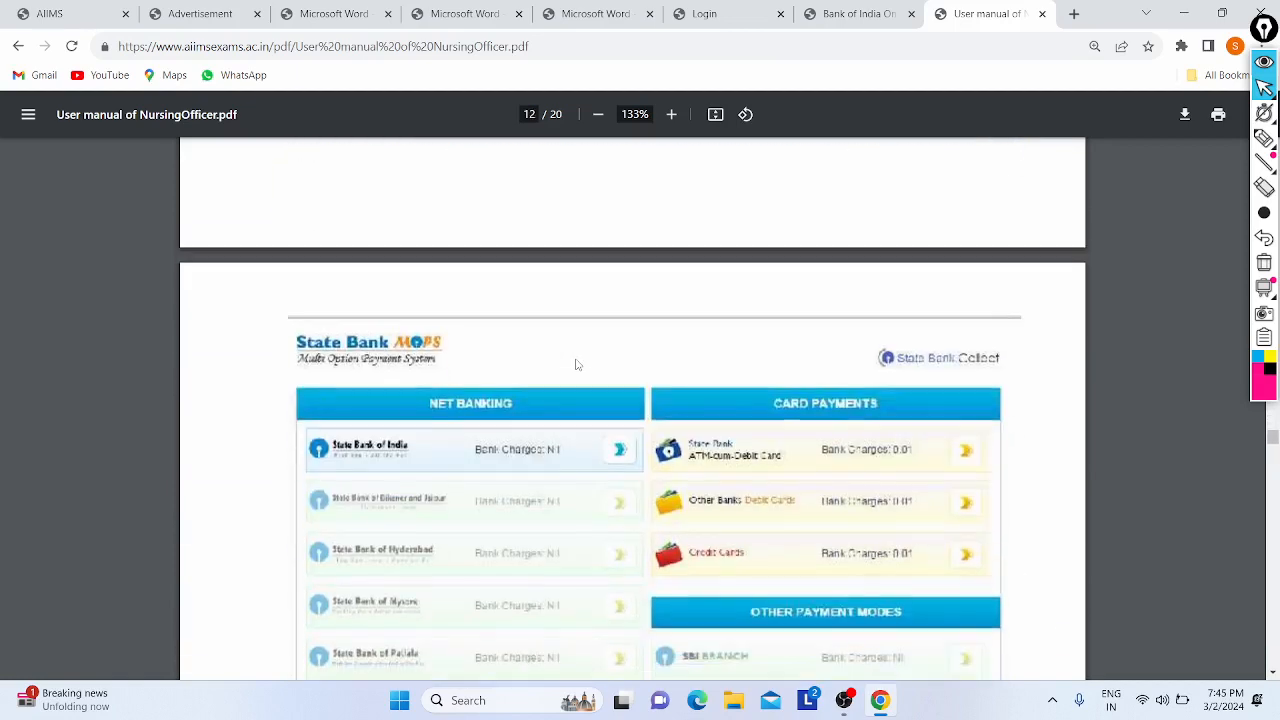
{"action": "scroll", "coordinate": [340, 320], "scroll_direction": "up", "scroll_amount": 2}
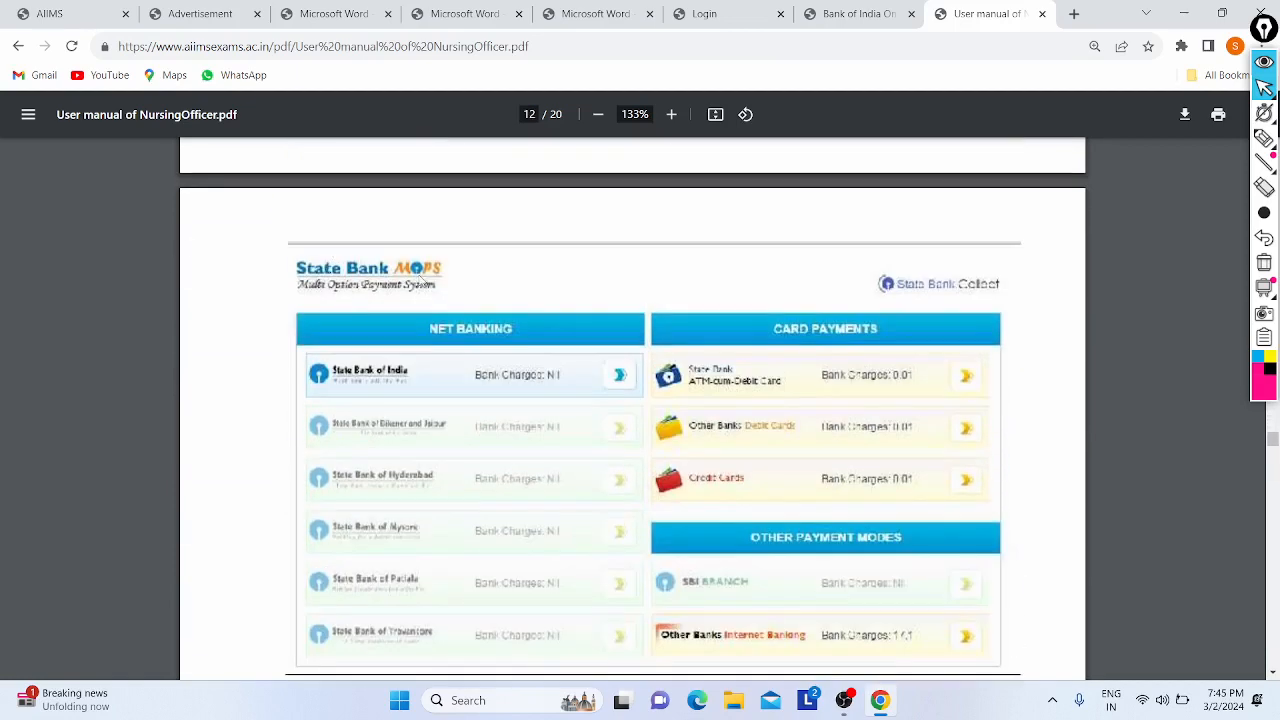
{"action": "scroll", "coordinate": [479, 336], "scroll_direction": "down", "scroll_amount": 10}
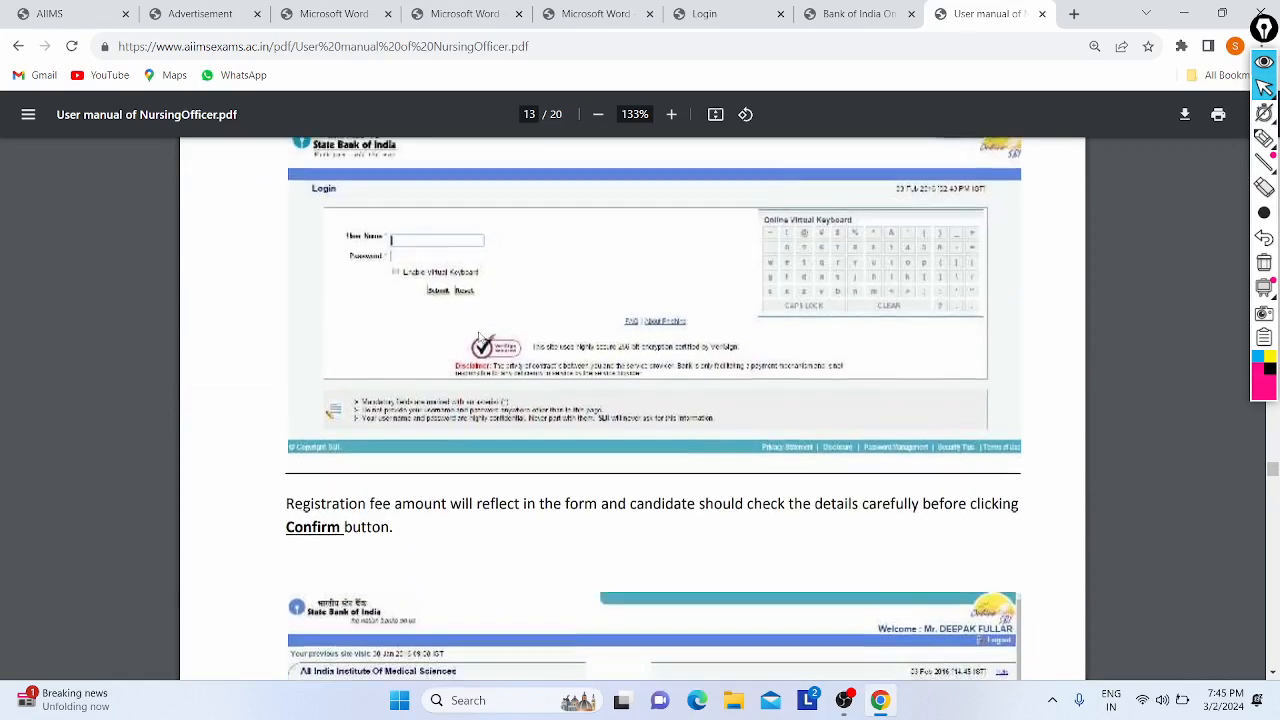
{"action": "scroll", "coordinate": [633, 344], "scroll_direction": "up", "scroll_amount": 2}
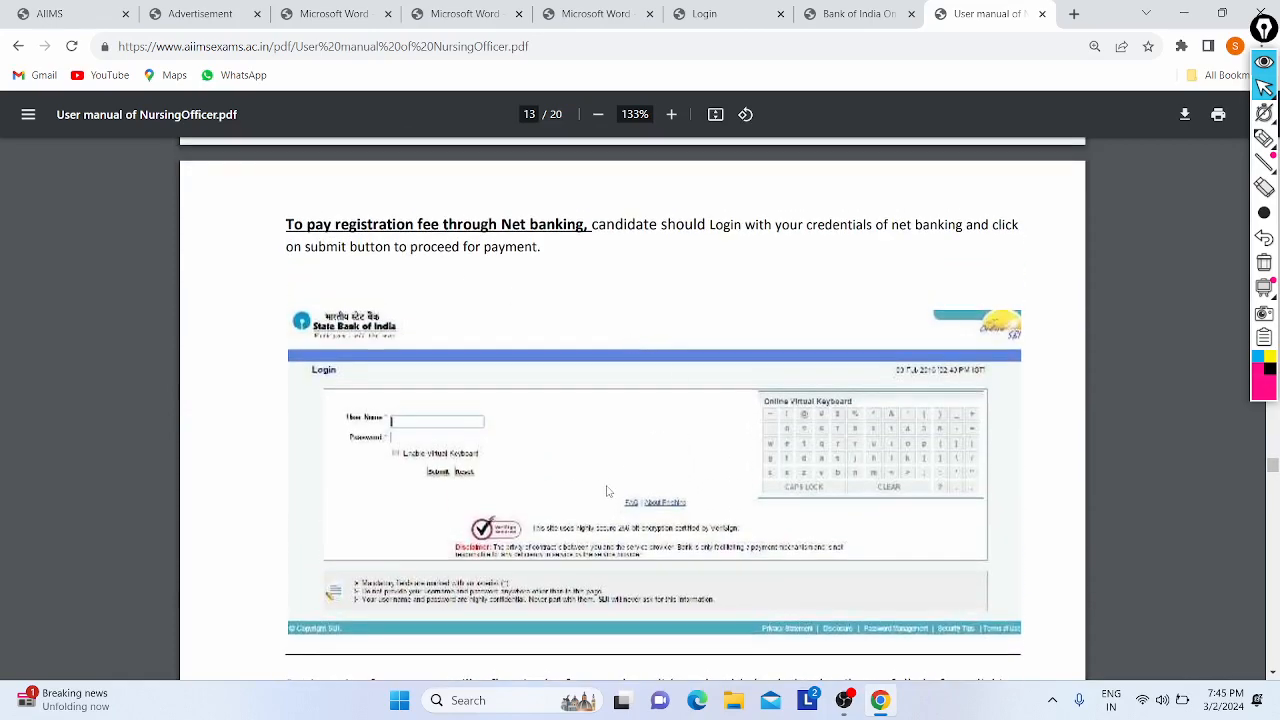
{"action": "scroll", "coordinate": [606, 491], "scroll_direction": "down", "scroll_amount": 8}
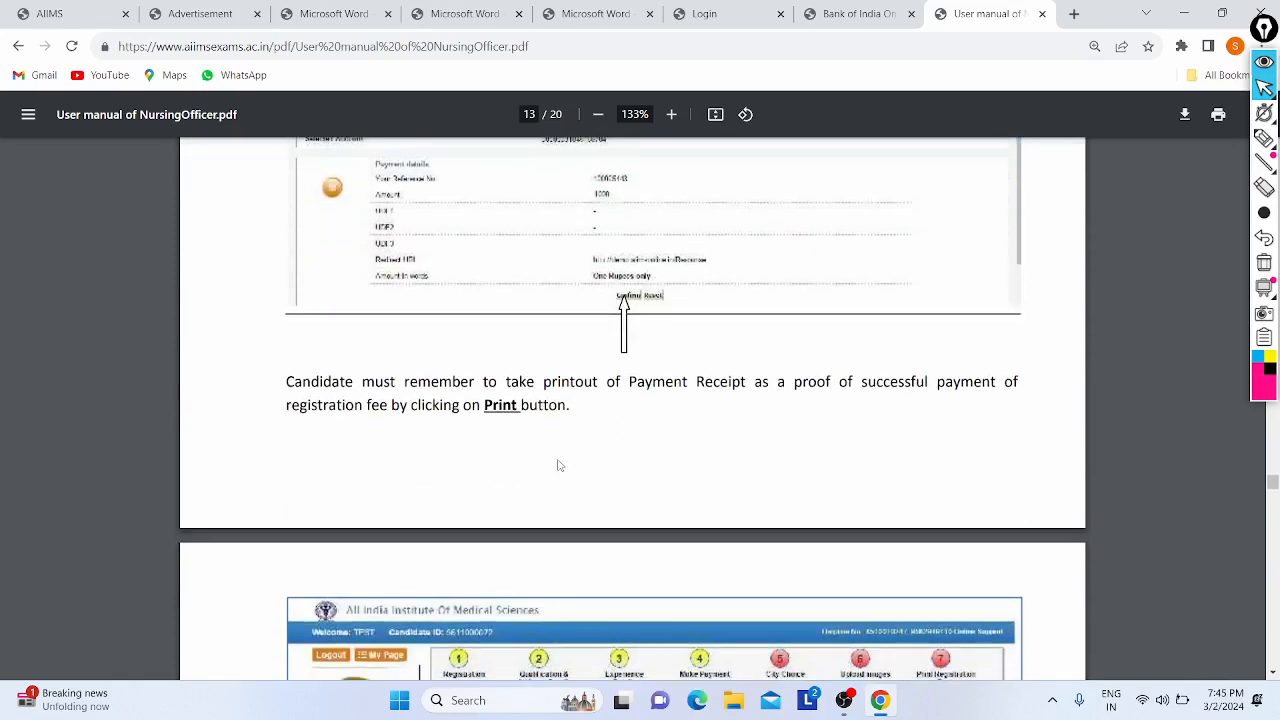
{"action": "scroll", "coordinate": [559, 465], "scroll_direction": "down", "scroll_amount": 6}
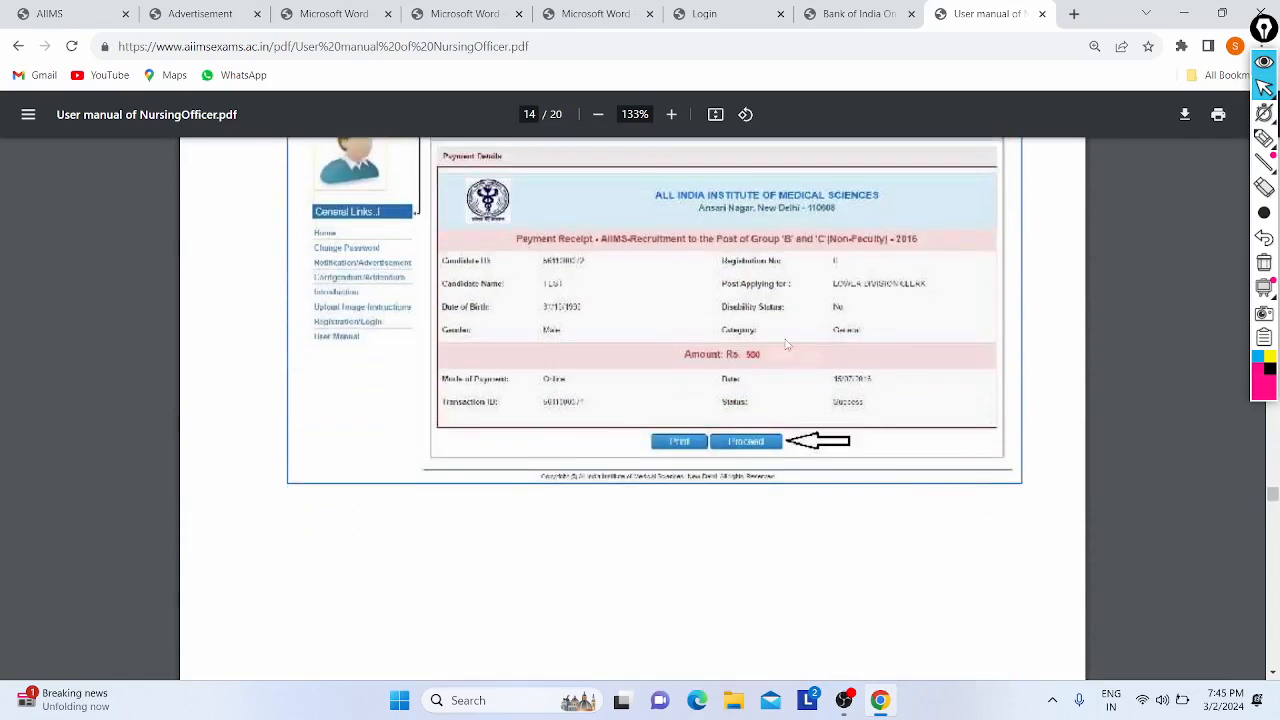
{"action": "scroll", "coordinate": [521, 384], "scroll_direction": "up", "scroll_amount": 2}
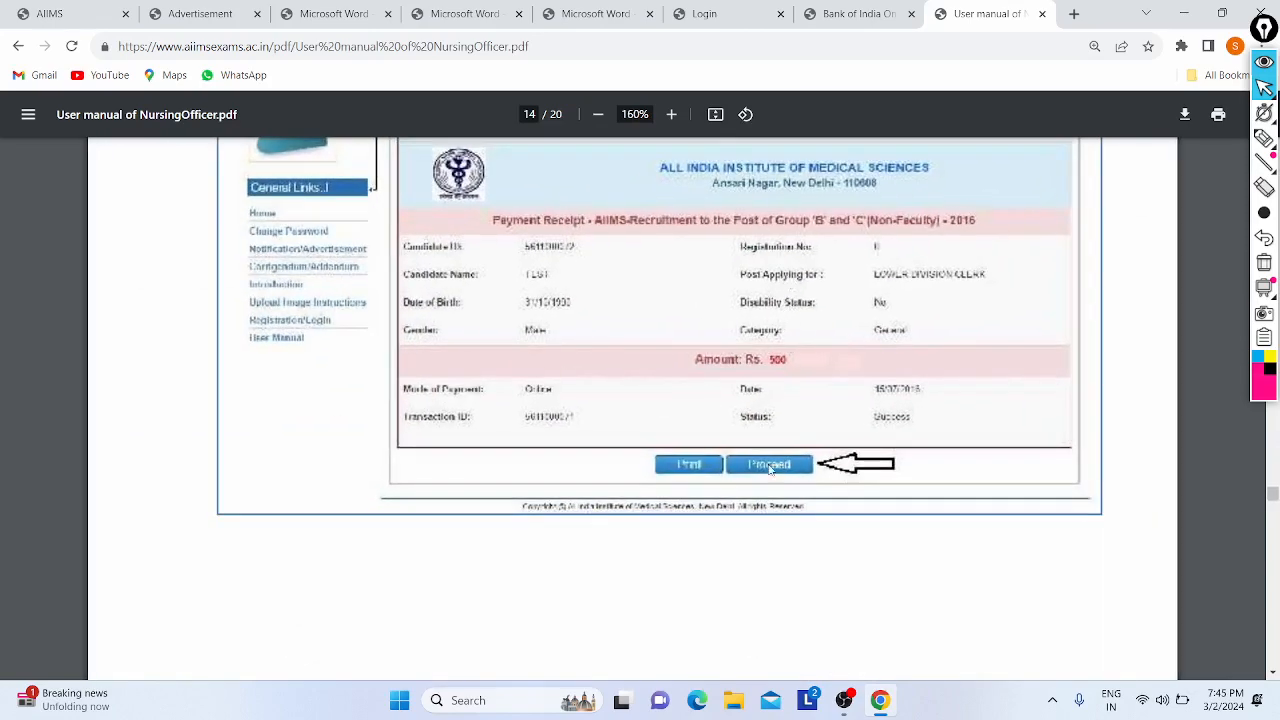
{"action": "scroll", "coordinate": [630, 370], "scroll_direction": "down", "scroll_amount": 2}
{"action": "scroll", "coordinate": [630, 370], "scroll_direction": "down", "scroll_amount": 8}
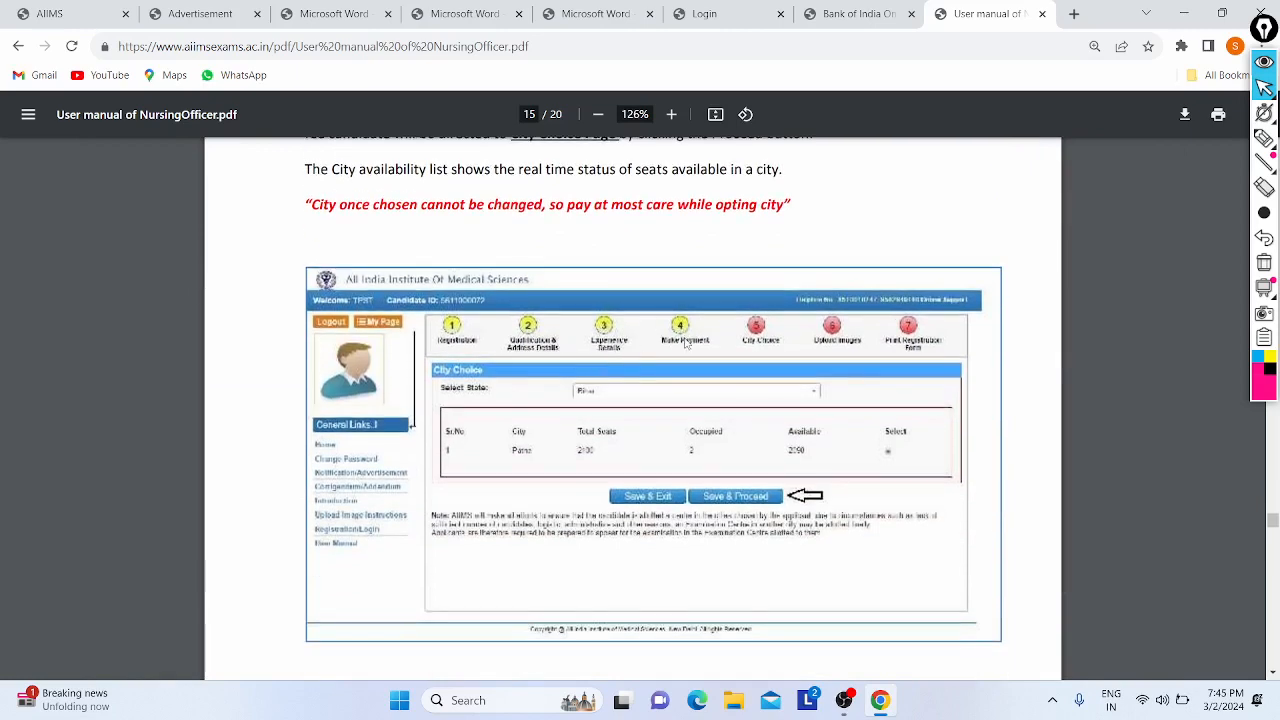
{"action": "scroll", "coordinate": [679, 340], "scroll_direction": "down", "scroll_amount": 1}
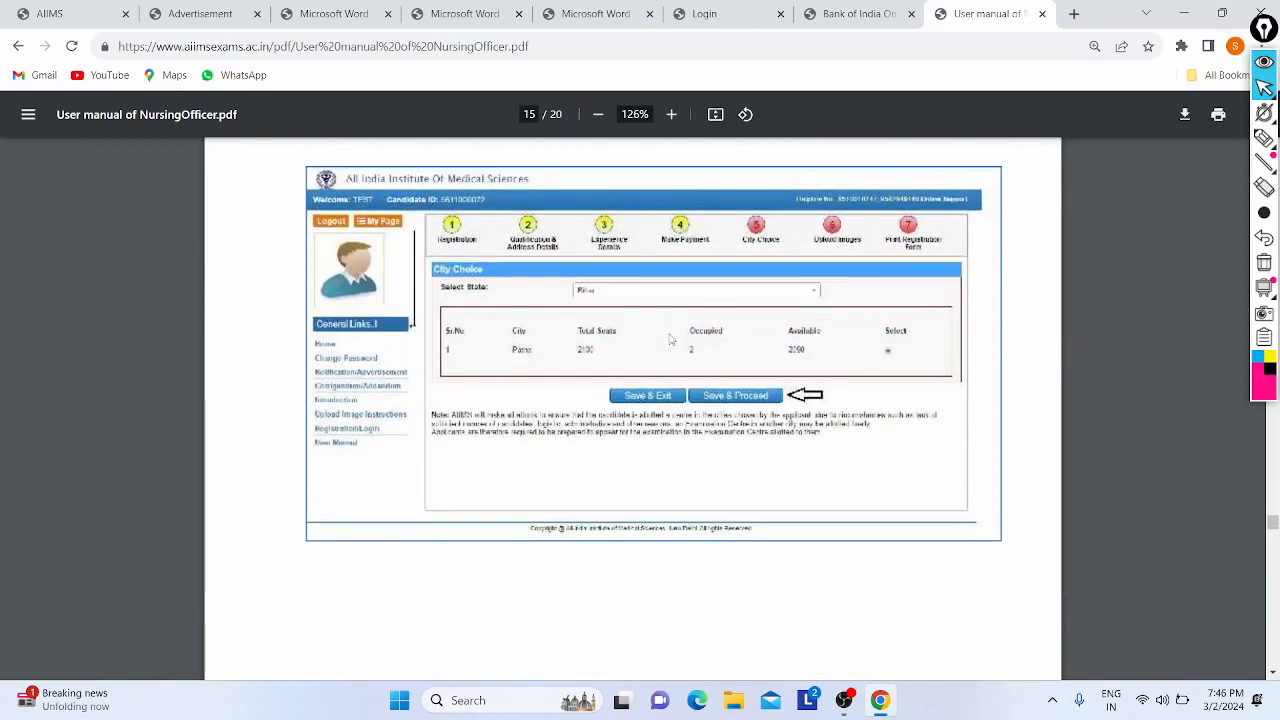
{"action": "scroll", "coordinate": [671, 340], "scroll_direction": "up", "scroll_amount": 1}
{"action": "scroll", "coordinate": [650, 381], "scroll_direction": "down", "scroll_amount": 2}
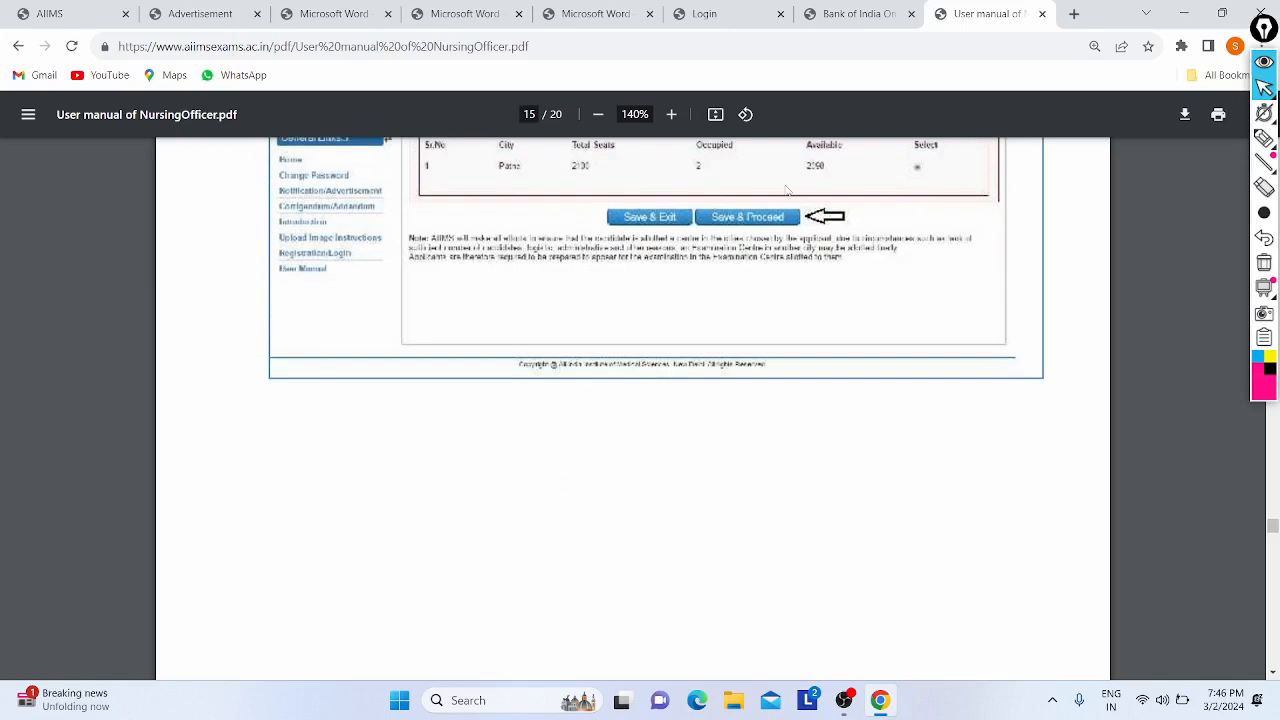
{"action": "scroll", "coordinate": [703, 338], "scroll_direction": "down", "scroll_amount": 5}
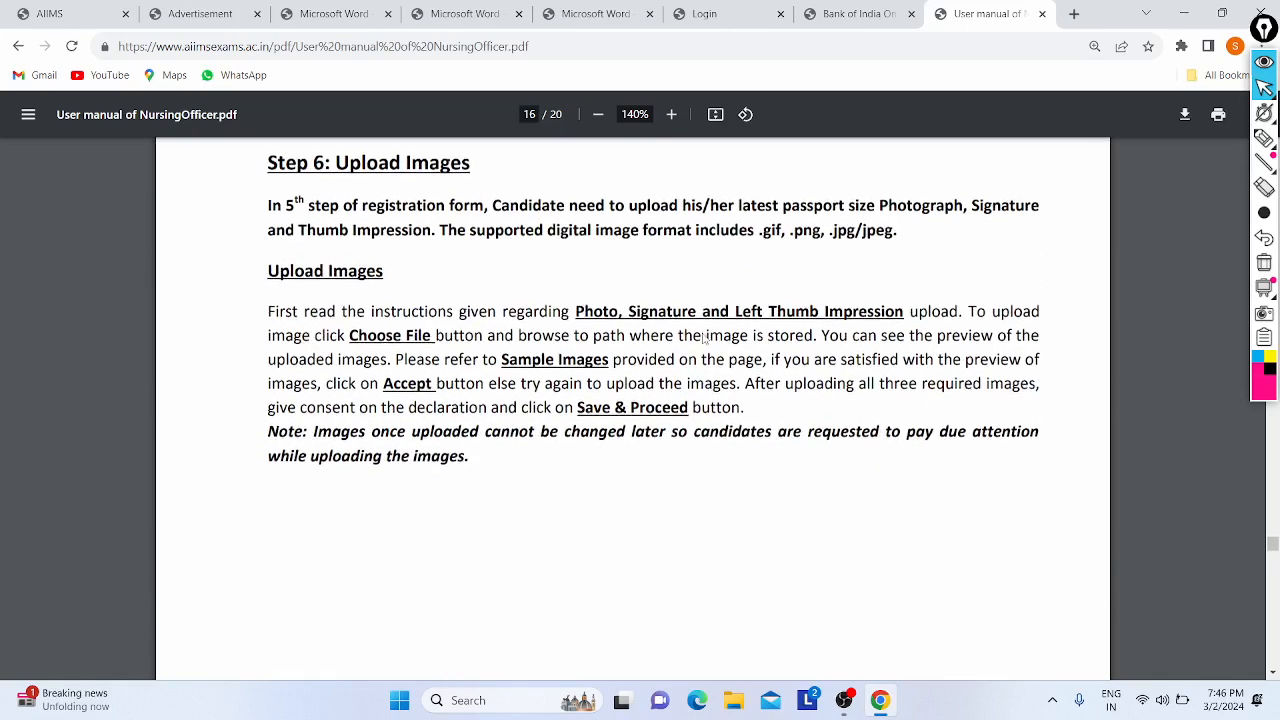
- Highlight the Upload Images instructions and the supported image formats to point them out
{"action": "scroll", "coordinate": [700, 334], "scroll_direction": "up", "scroll_amount": 1}
{"action": "left_click_drag", "start_coordinate": [326, 224], "coordinate": [769, 421]}
{"action": "left_click", "coordinate": [769, 421]}
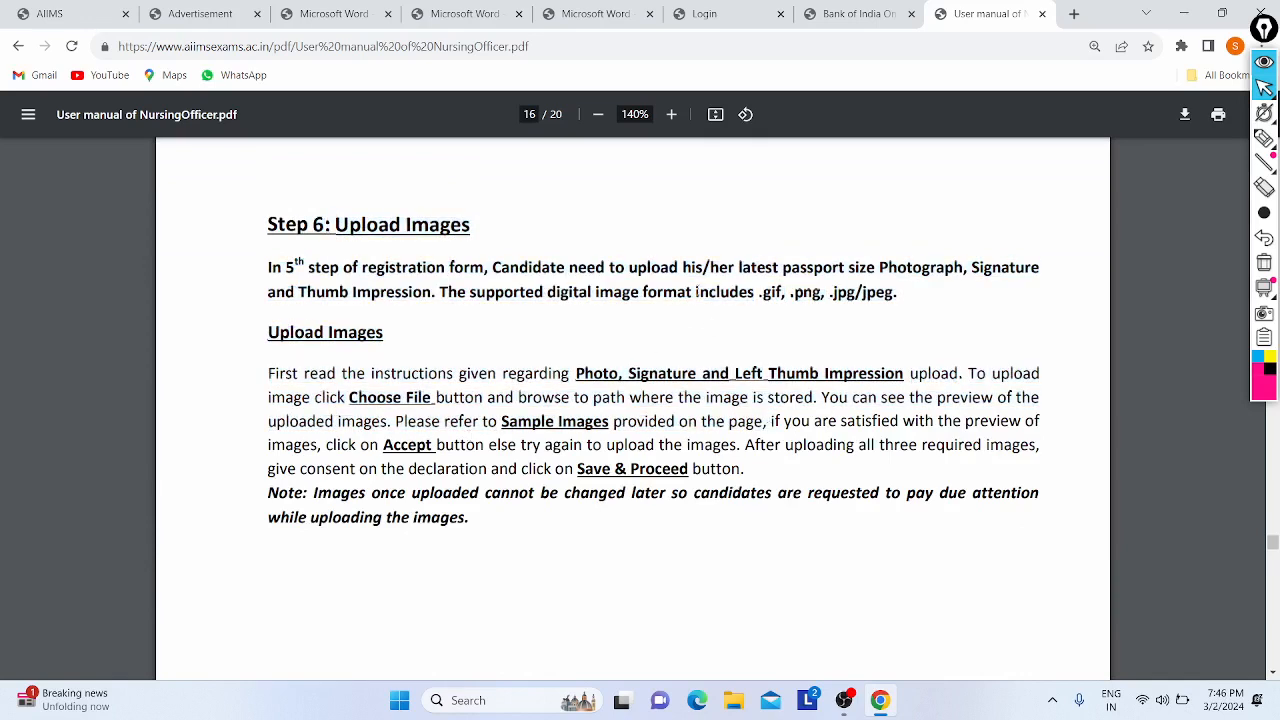
{"action": "left_click_drag", "start_coordinate": [697, 291], "coordinate": [483, 264]}
{"action": "left_click", "coordinate": [483, 264]}
- Scroll back up through the manual until the page counter reads 15/20
{"action": "scroll", "coordinate": [544, 242], "scroll_direction": "down", "scroll_amount": 1}
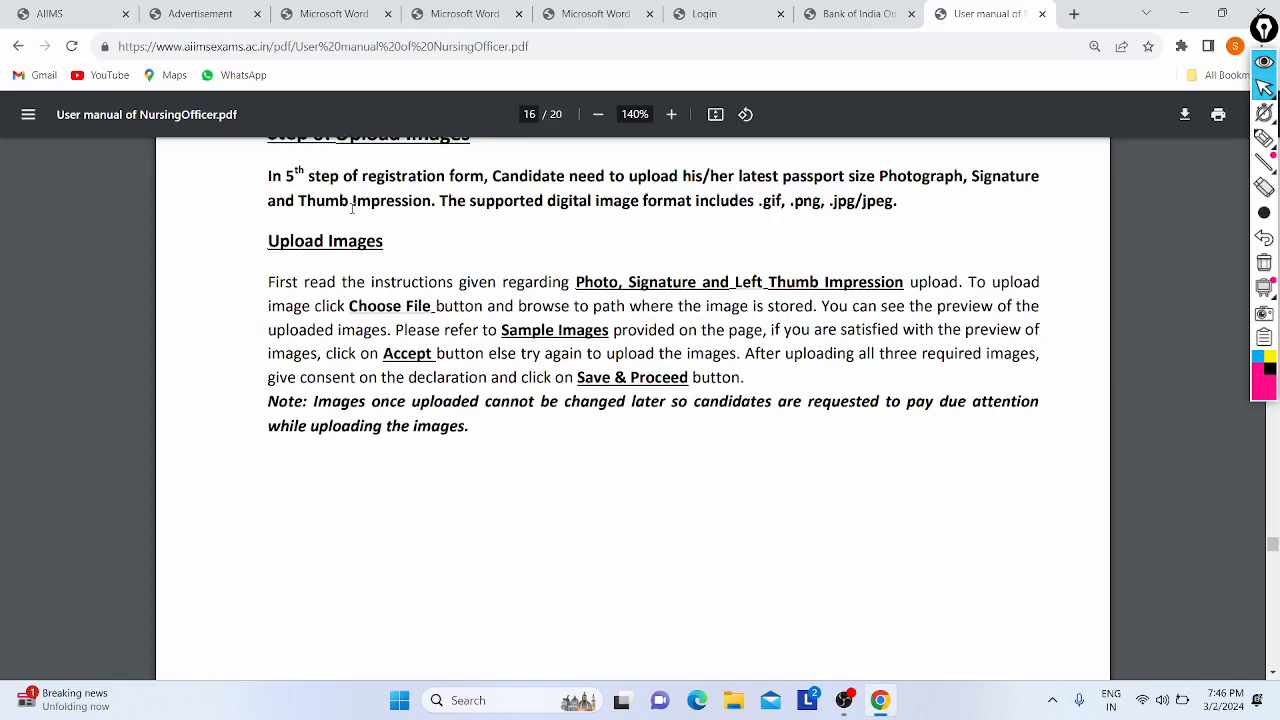
{"action": "scroll", "coordinate": [572, 444], "scroll_direction": "down", "scroll_amount": 10}
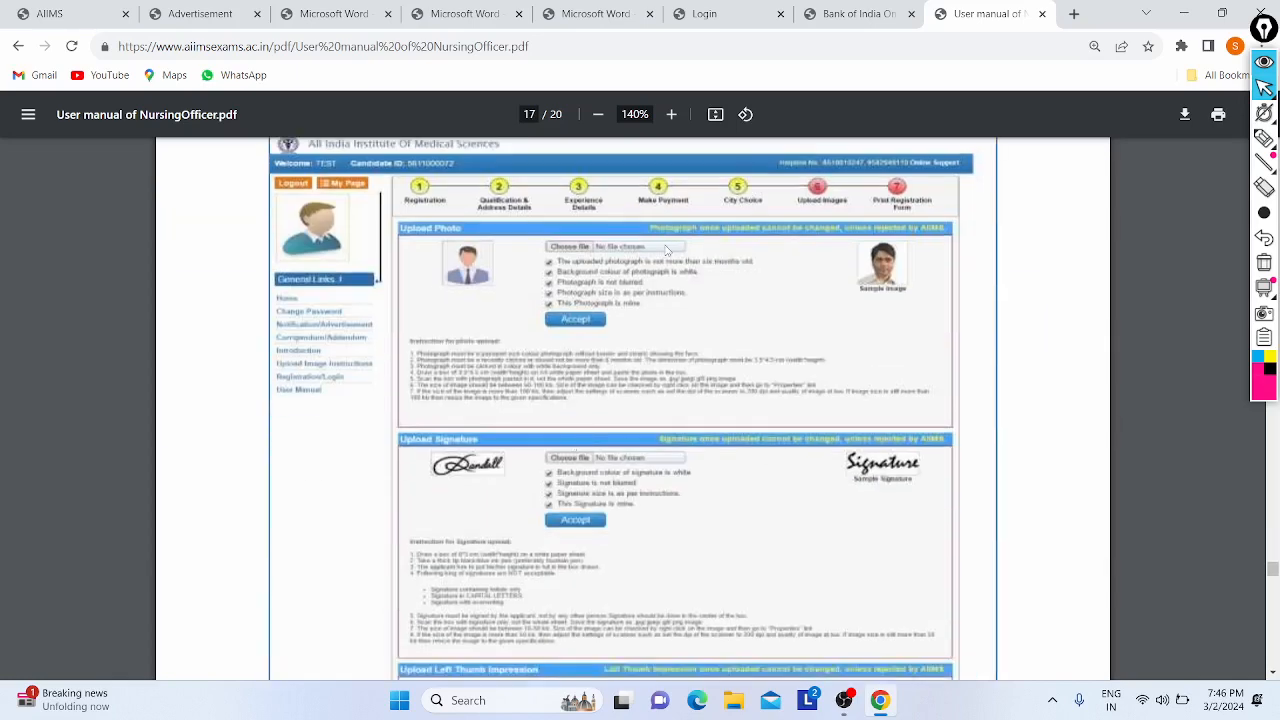
{"action": "scroll", "coordinate": [666, 250], "scroll_direction": "up", "scroll_amount": 1}
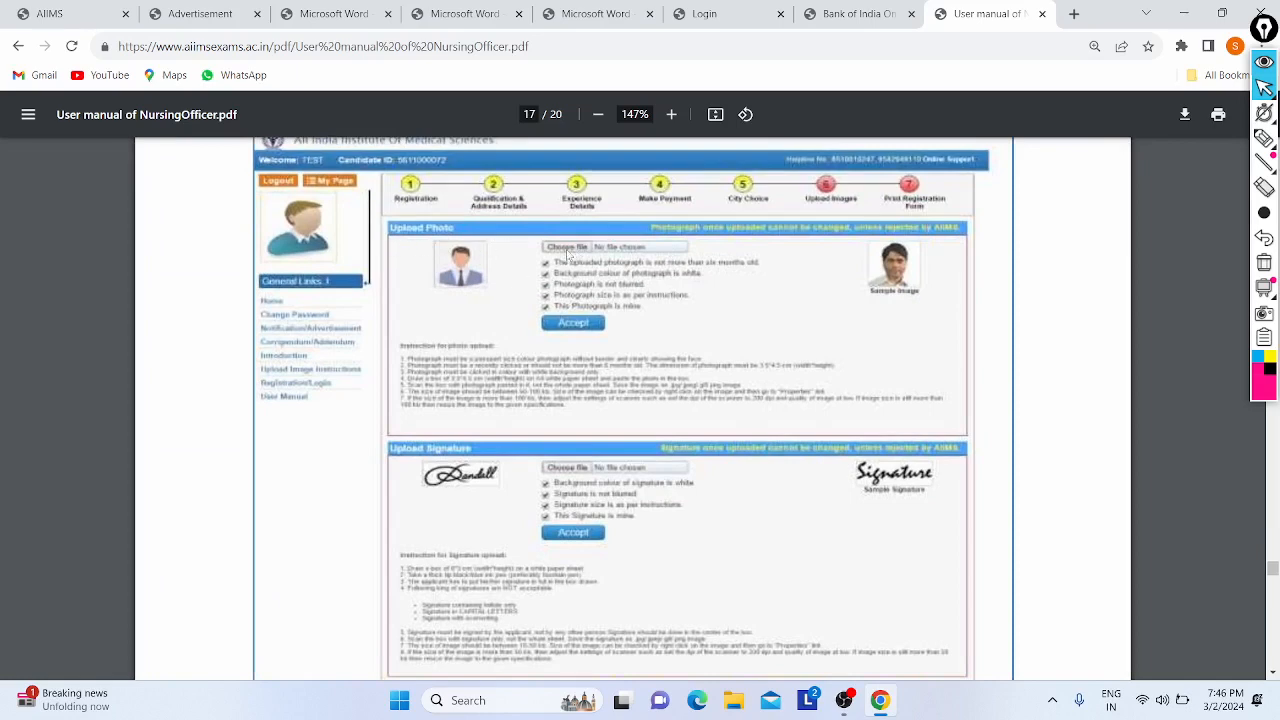
{"action": "scroll", "coordinate": [724, 305], "scroll_direction": "up", "scroll_amount": 1}
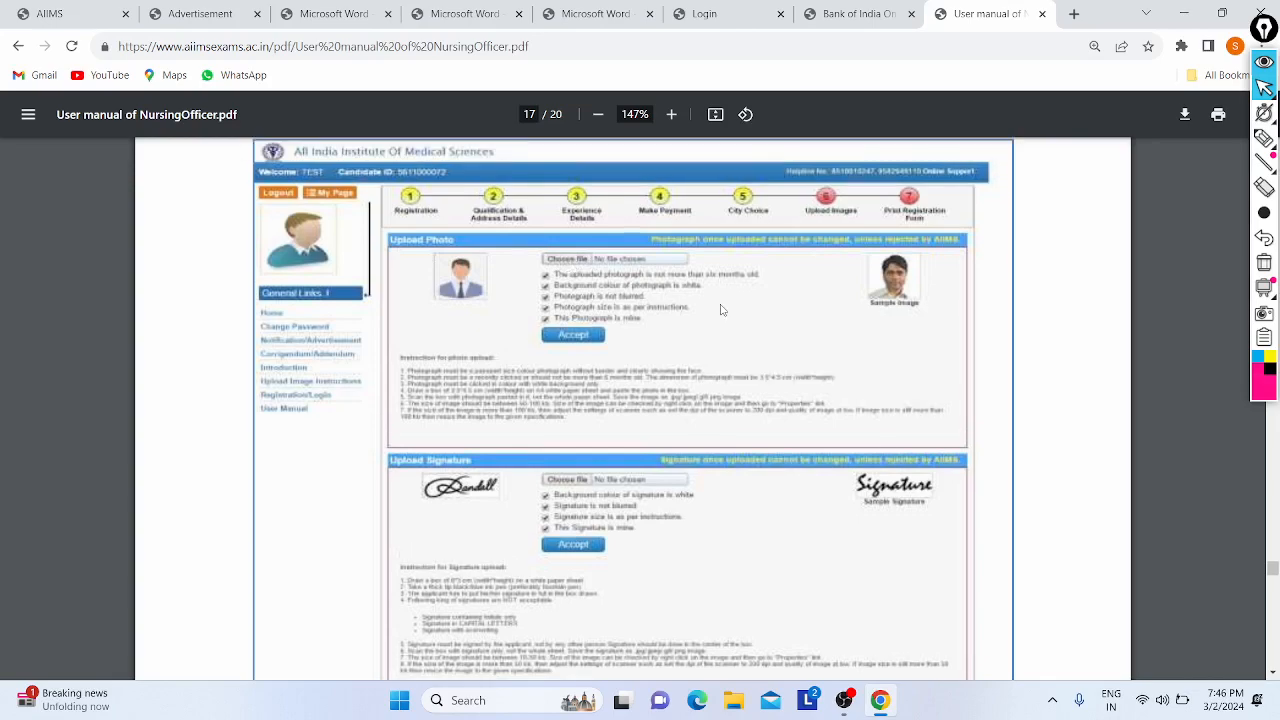
{"action": "scroll", "coordinate": [738, 298], "scroll_direction": "up", "scroll_amount": 15}
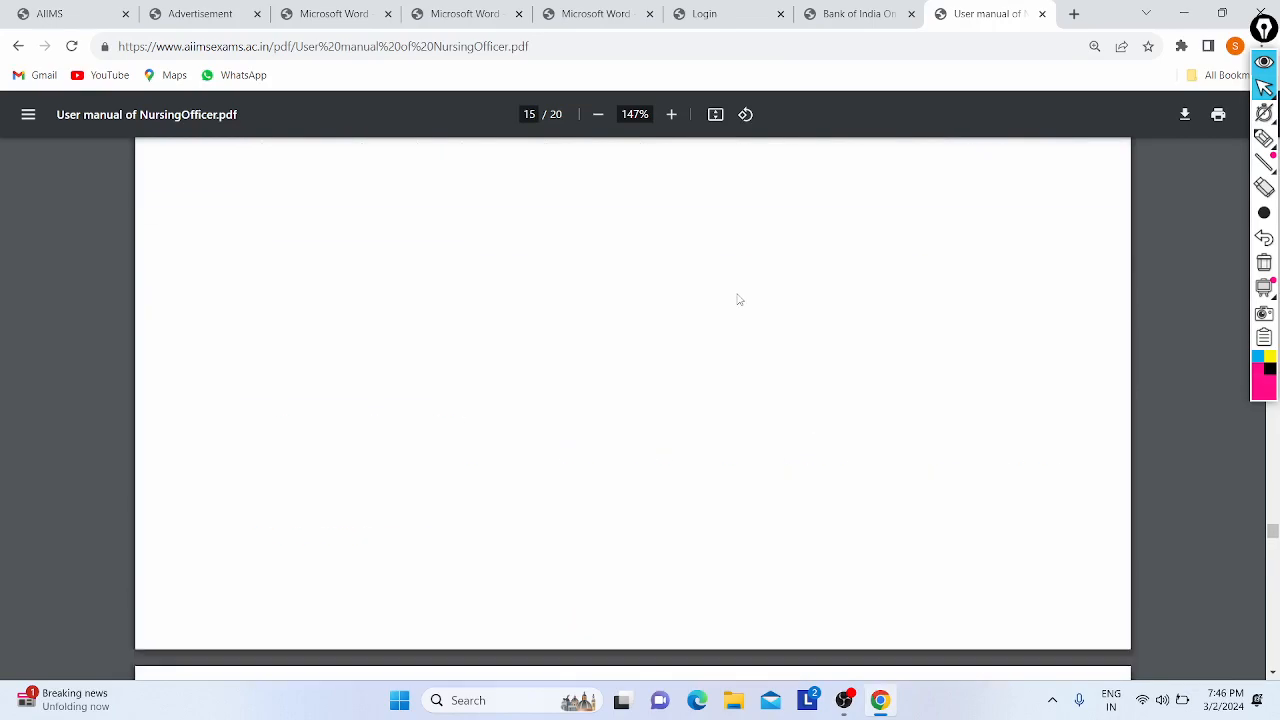
- Frame the complete Step 5: City Choice screenshot on page 15 for marking up
{"action": "scroll", "coordinate": [594, 358], "scroll_direction": "up", "scroll_amount": 10}
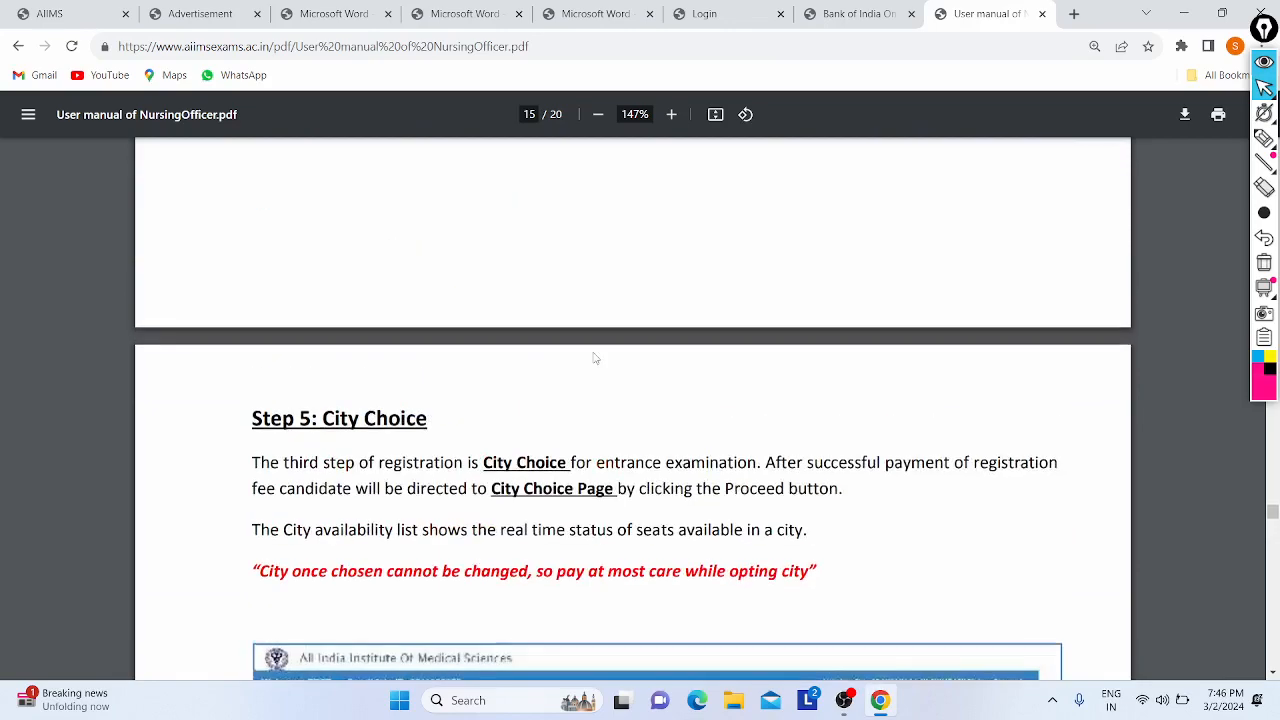
{"action": "scroll", "coordinate": [594, 358], "scroll_direction": "down", "scroll_amount": 8}
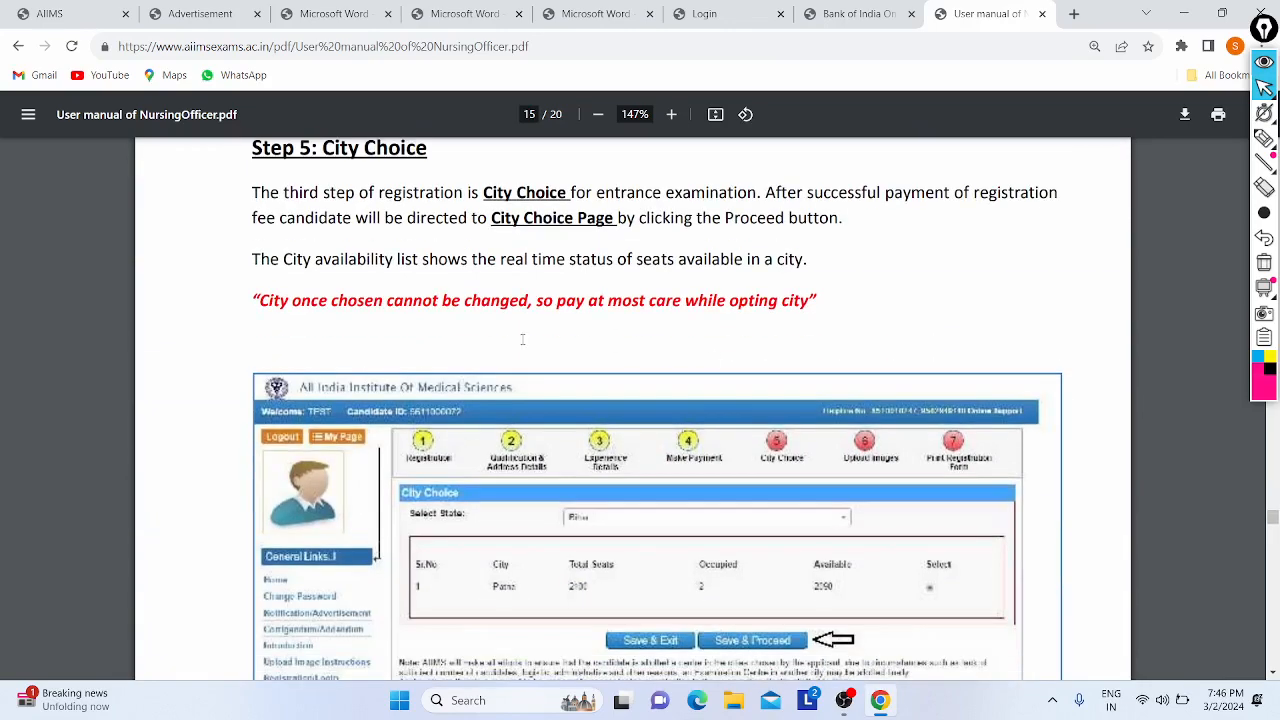
{"action": "scroll", "coordinate": [502, 398], "scroll_direction": "down", "scroll_amount": 4}
{"action": "scroll", "coordinate": [502, 398], "scroll_direction": "up", "scroll_amount": 10}
{"action": "scroll", "coordinate": [502, 398], "scroll_direction": "up", "scroll_amount": 3}
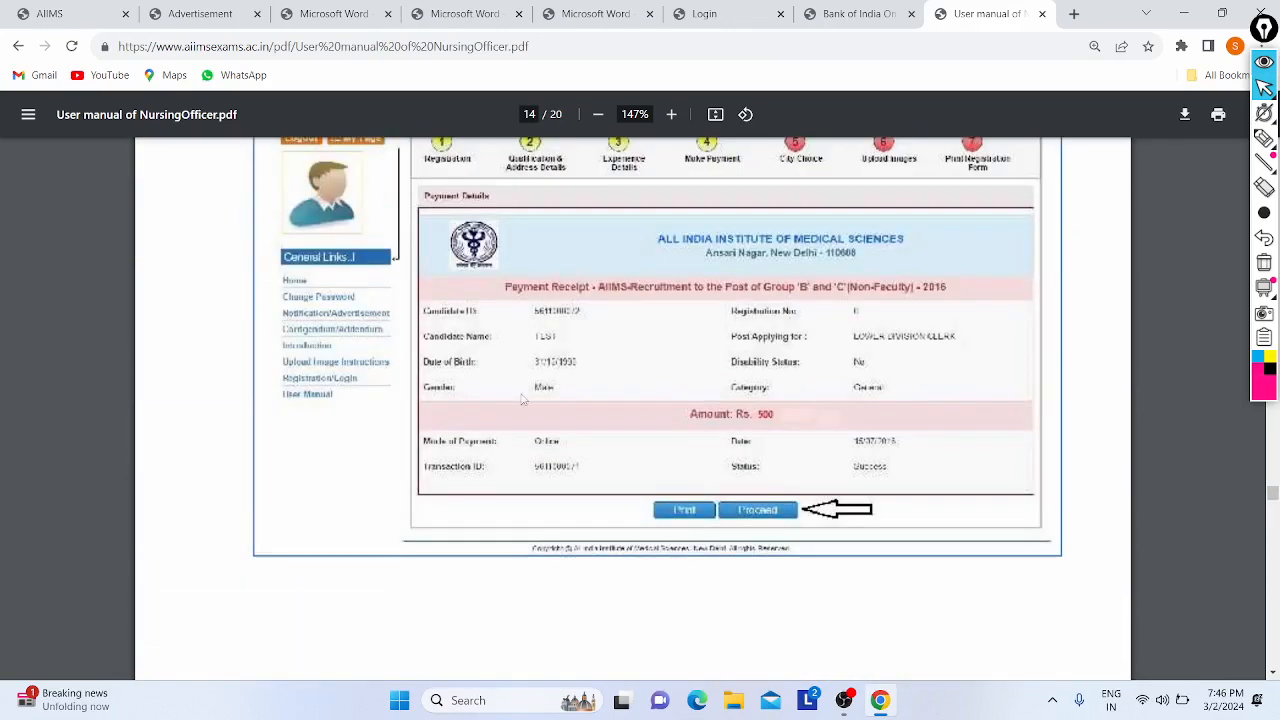
{"action": "scroll", "coordinate": [729, 367], "scroll_direction": "down", "scroll_amount": 7}
{"action": "scroll", "coordinate": [729, 367], "scroll_direction": "down", "scroll_amount": 1}
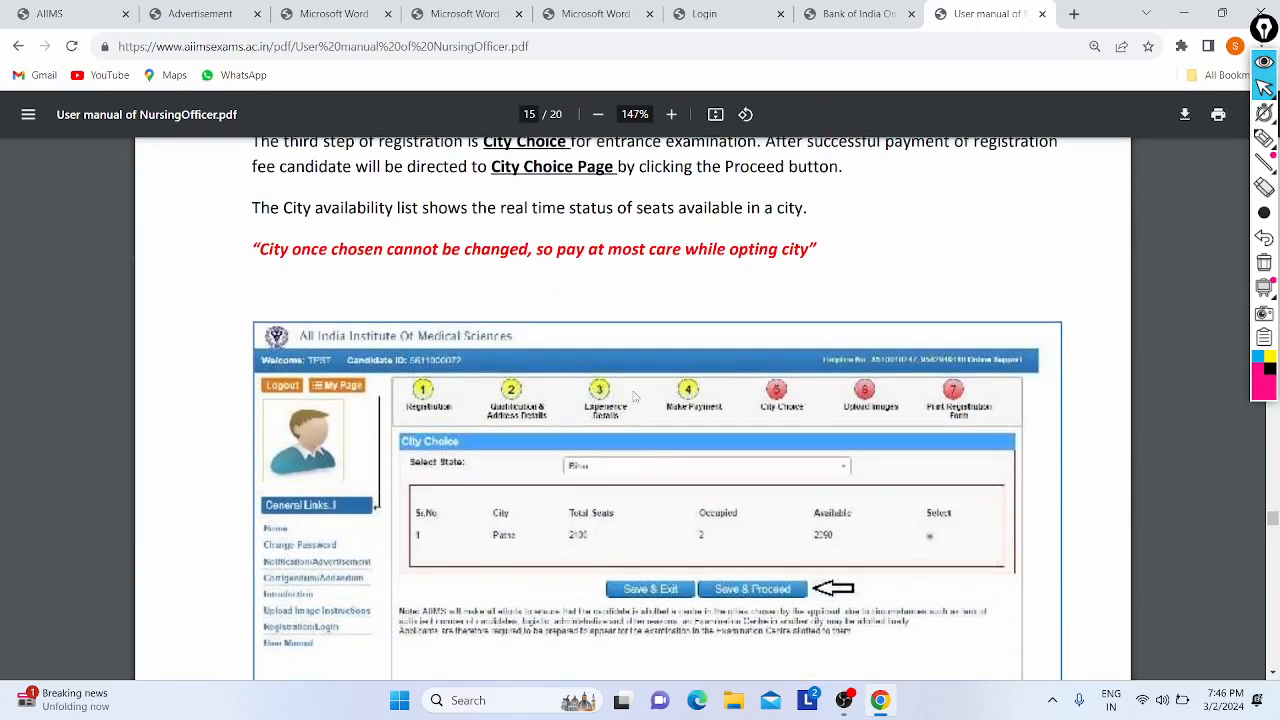
{"action": "scroll", "coordinate": [553, 463], "scroll_direction": "down", "scroll_amount": 2}
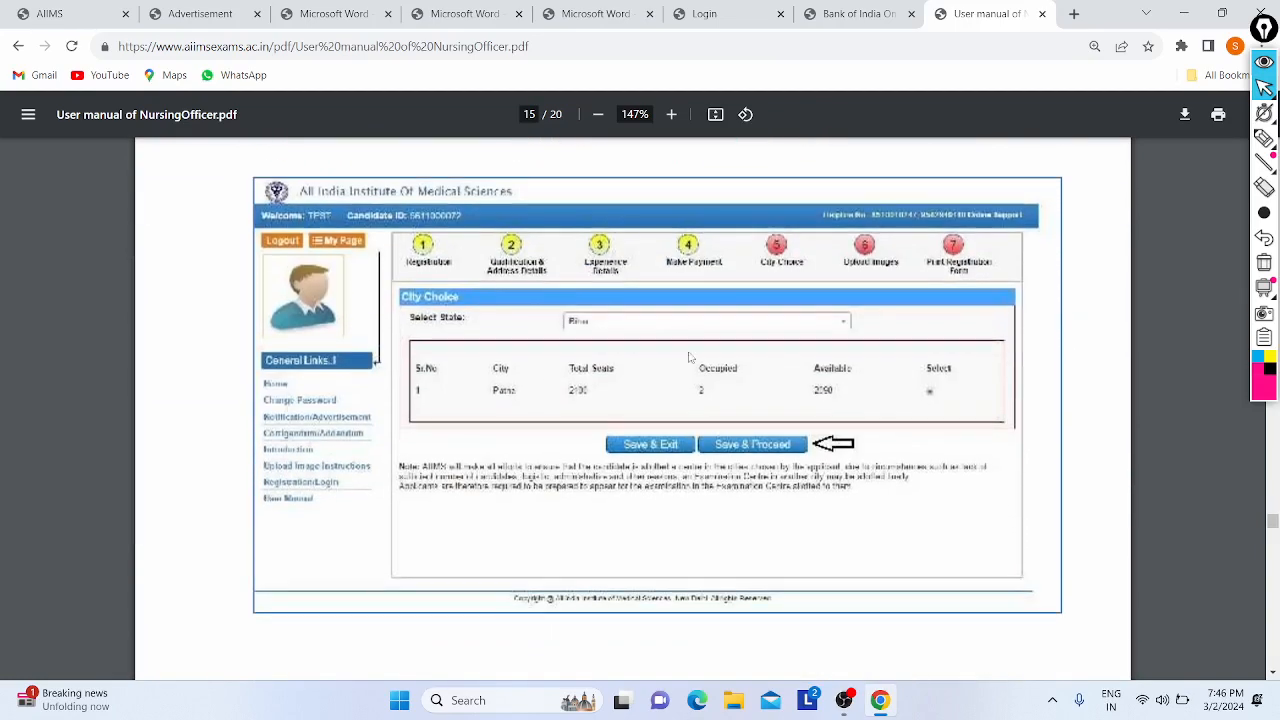
{"action": "left_click", "coordinate": [1264, 138]}
{"action": "mouse_move", "coordinate": [562, 334]}
{"action": "left_mouse_down"}
{"action": "mouse_move", "coordinate": [625, 316]}
{"action": "mouse_move", "coordinate": [632, 352]}
{"action": "left_mouse_up"}
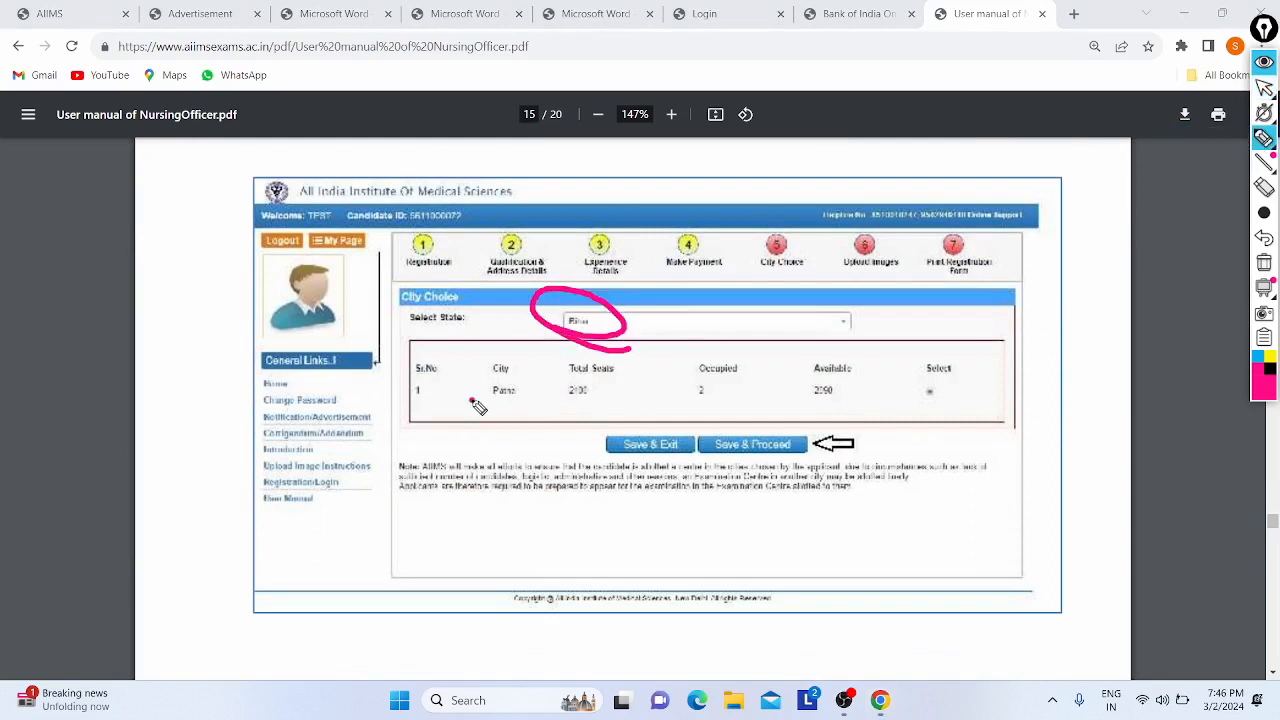
{"action": "mouse_move", "coordinate": [505, 414]}
{"action": "left_mouse_down"}
{"action": "mouse_move", "coordinate": [485, 366]}
{"action": "mouse_move", "coordinate": [509, 418]}
{"action": "left_mouse_up"}
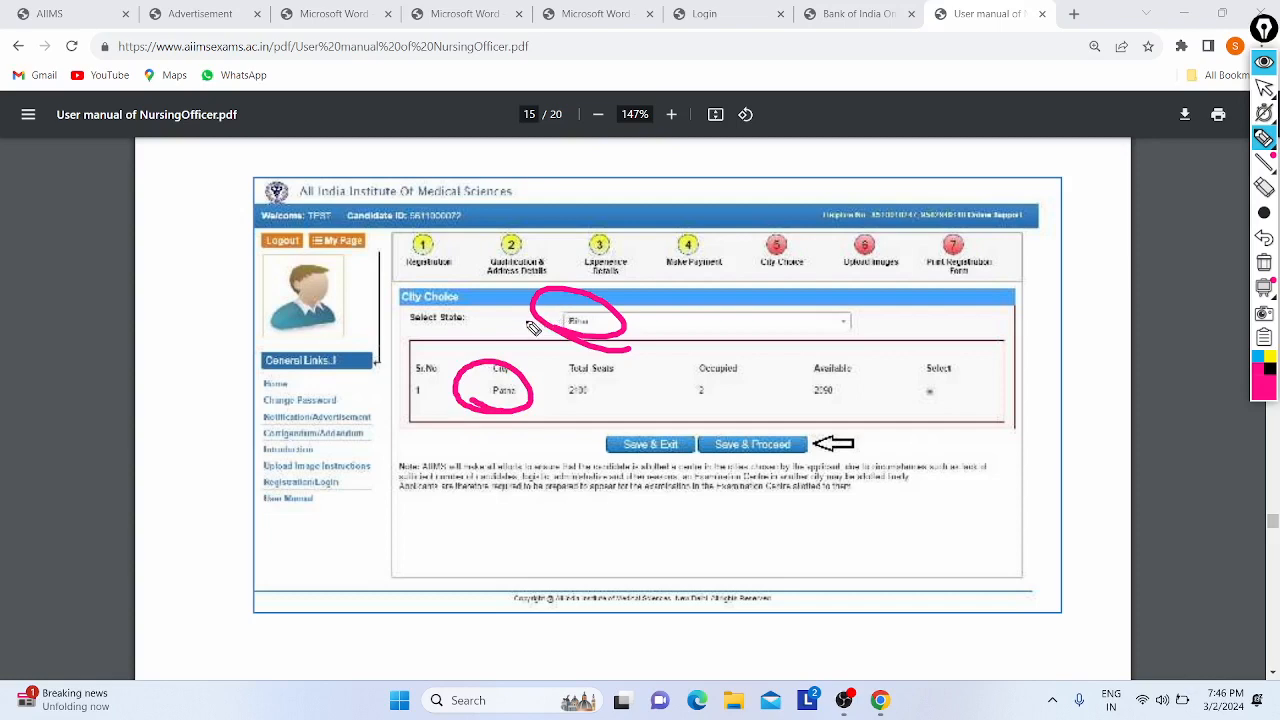
{"action": "left_click_drag", "start_coordinate": [533, 328], "coordinate": [578, 291]}
{"action": "left_click_drag", "start_coordinate": [560, 397], "coordinate": [608, 404]}
{"action": "mouse_move", "coordinate": [803, 372]}
{"action": "left_mouse_down"}
{"action": "mouse_move", "coordinate": [820, 394]}
{"action": "mouse_move", "coordinate": [893, 316]}
{"action": "left_mouse_up"}
{"action": "left_click_drag", "start_coordinate": [706, 450], "coordinate": [788, 421]}
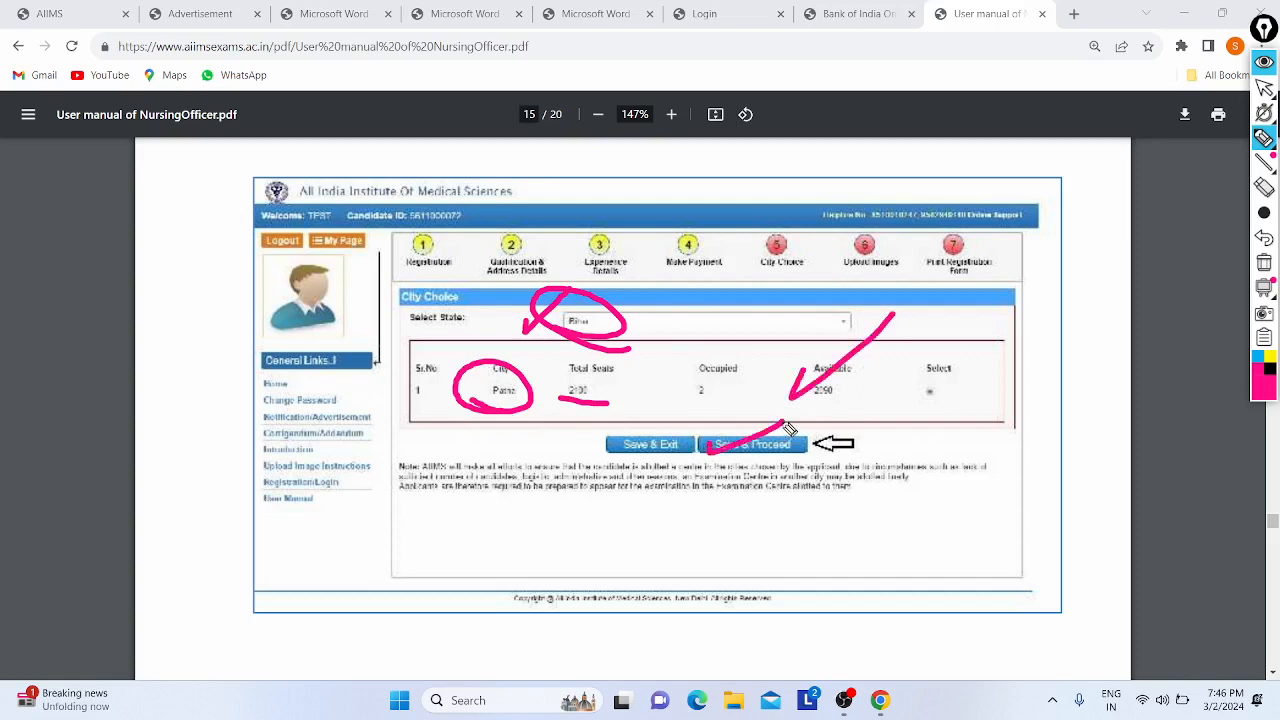
{"action": "left_click", "coordinate": [1260, 242]}
{"action": "left_click", "coordinate": [1260, 242]}
{"action": "left_click", "coordinate": [1260, 242]}
{"action": "left_click", "coordinate": [1260, 242]}
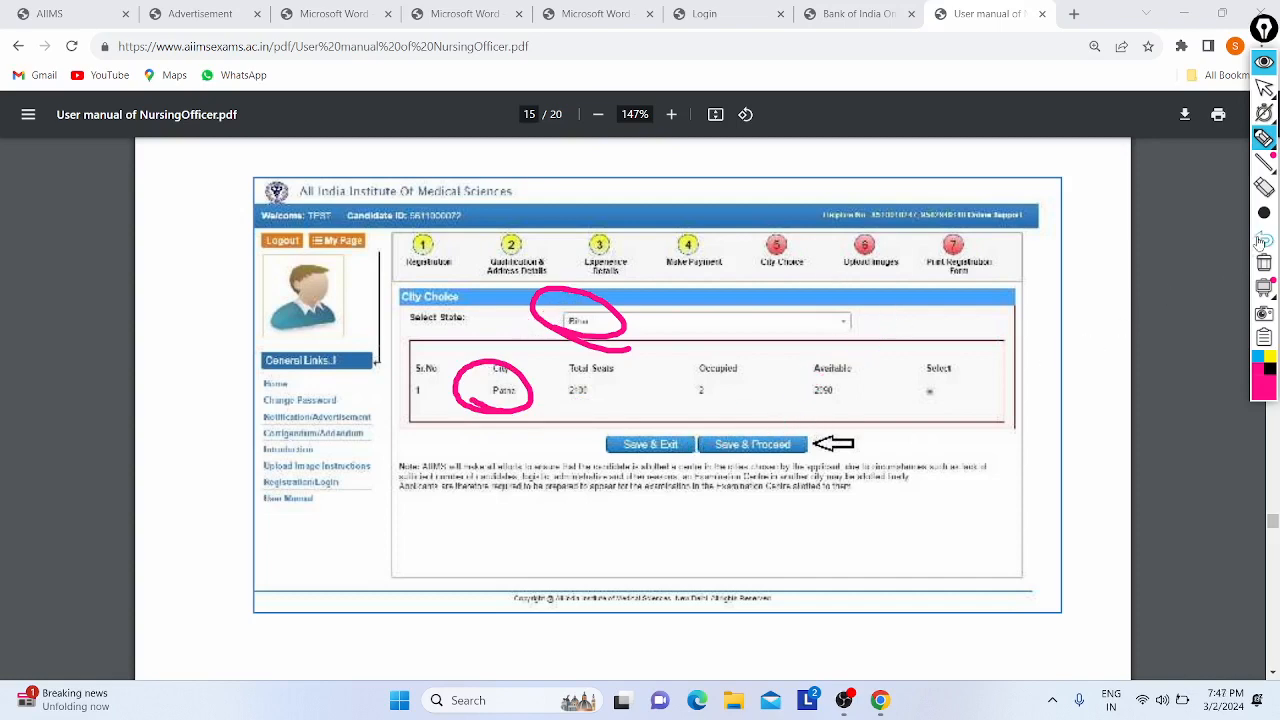
{"action": "left_click", "coordinate": [1260, 242]}
{"action": "left_click", "coordinate": [1260, 242]}
{"action": "mouse_move", "coordinate": [1256, 213]}
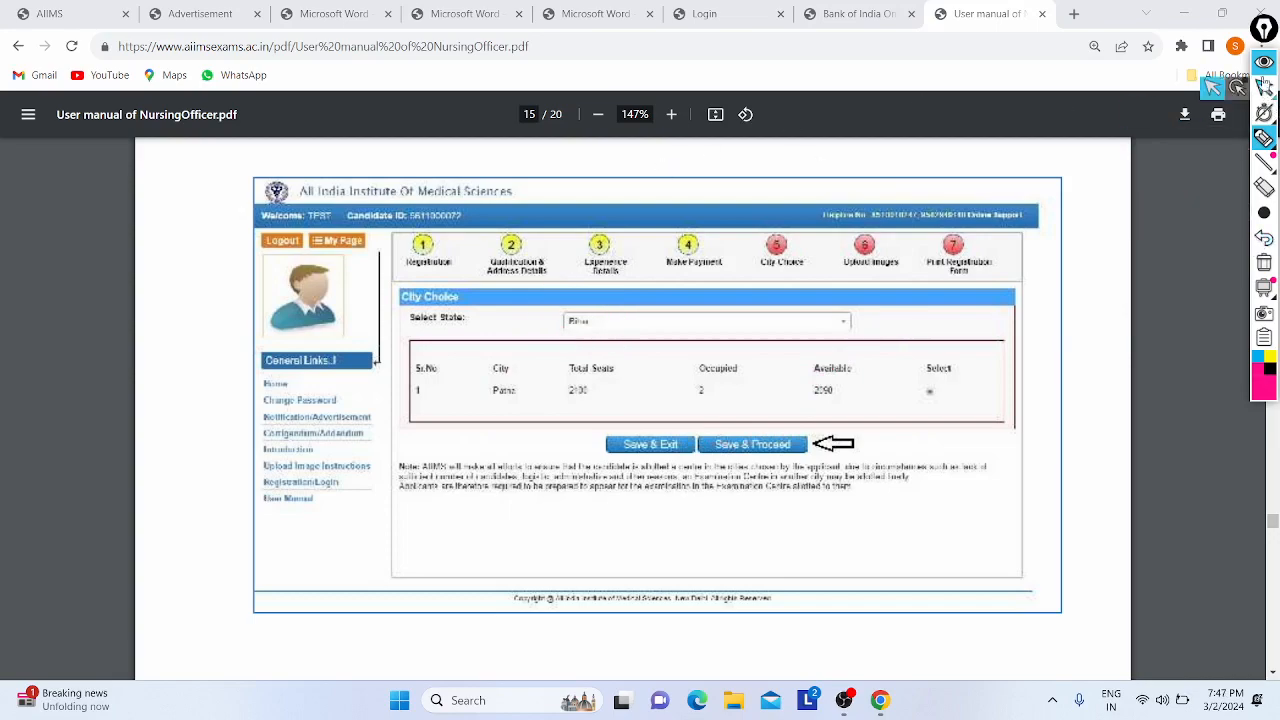
{"action": "left_click", "coordinate": [1264, 88]}
{"action": "scroll", "coordinate": [712, 361], "scroll_direction": "down", "scroll_amount": 6}
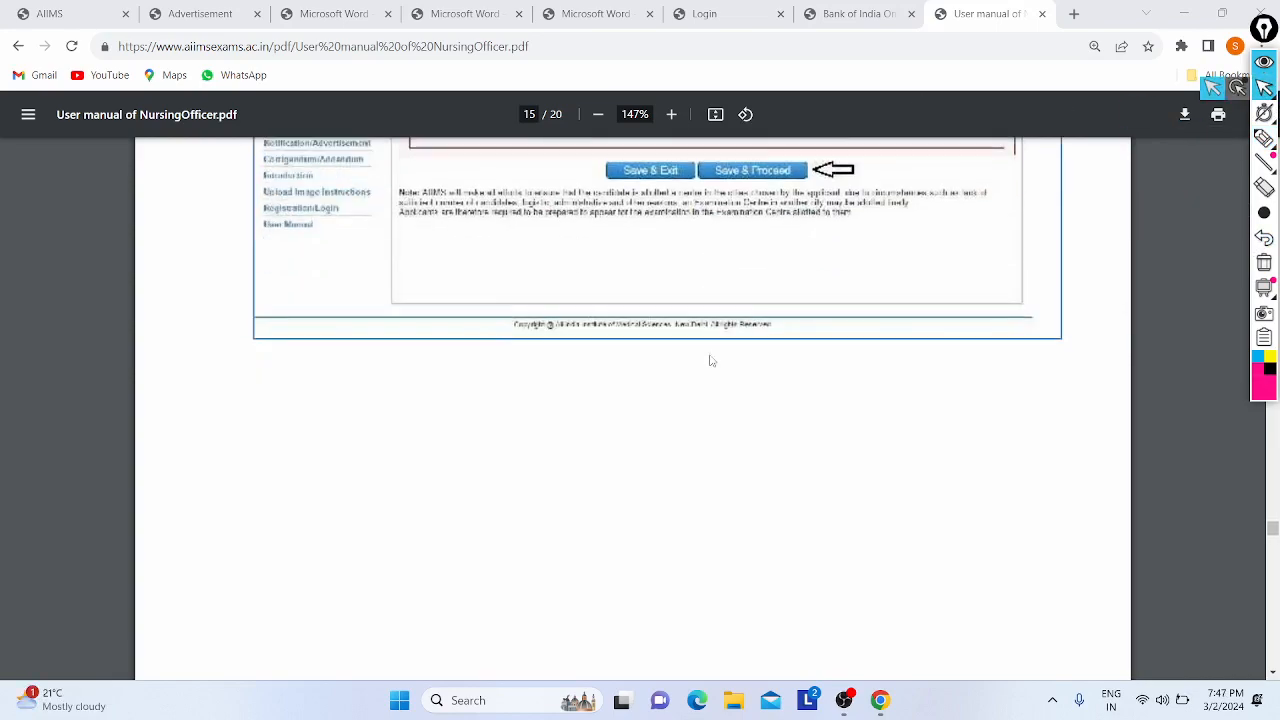
- Scroll through the Upload Images screenshot to its declaration and Save & Proceed on page 17
{"action": "scroll", "coordinate": [503, 234], "scroll_direction": "up", "scroll_amount": 3}
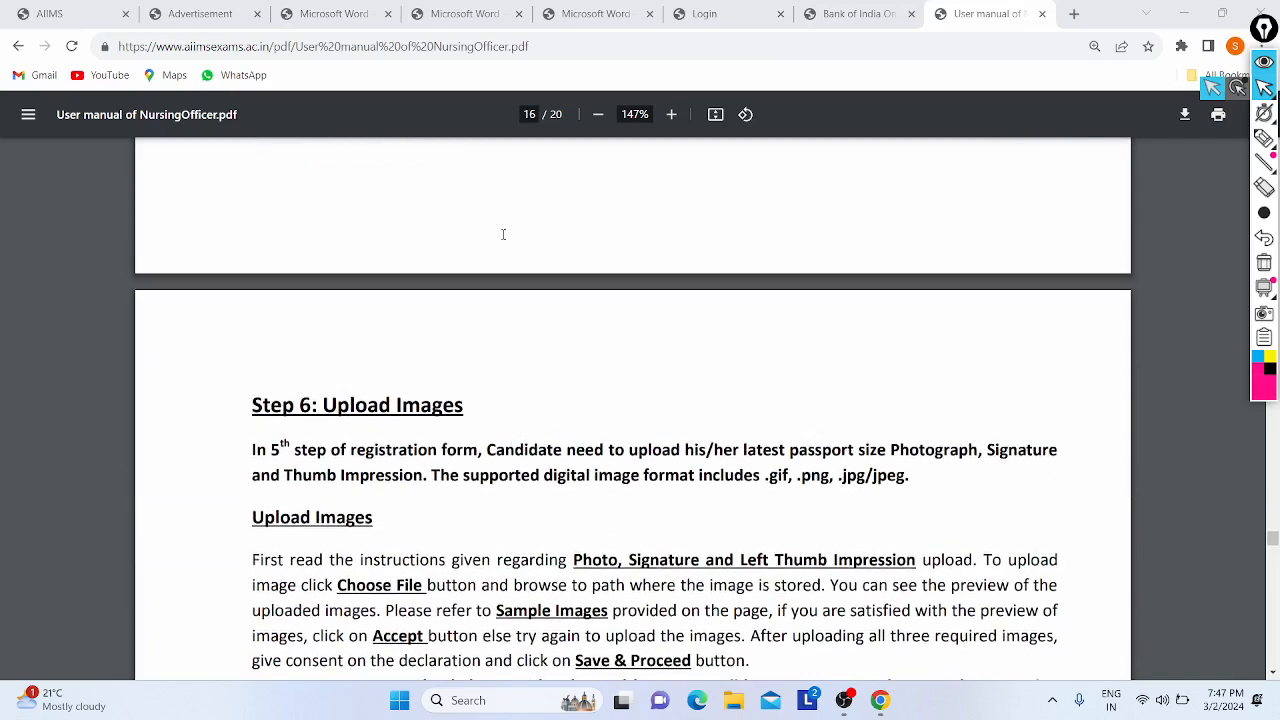
{"action": "scroll", "coordinate": [503, 234], "scroll_direction": "down", "scroll_amount": 5}
{"action": "scroll", "coordinate": [503, 234], "scroll_direction": "down", "scroll_amount": 8}
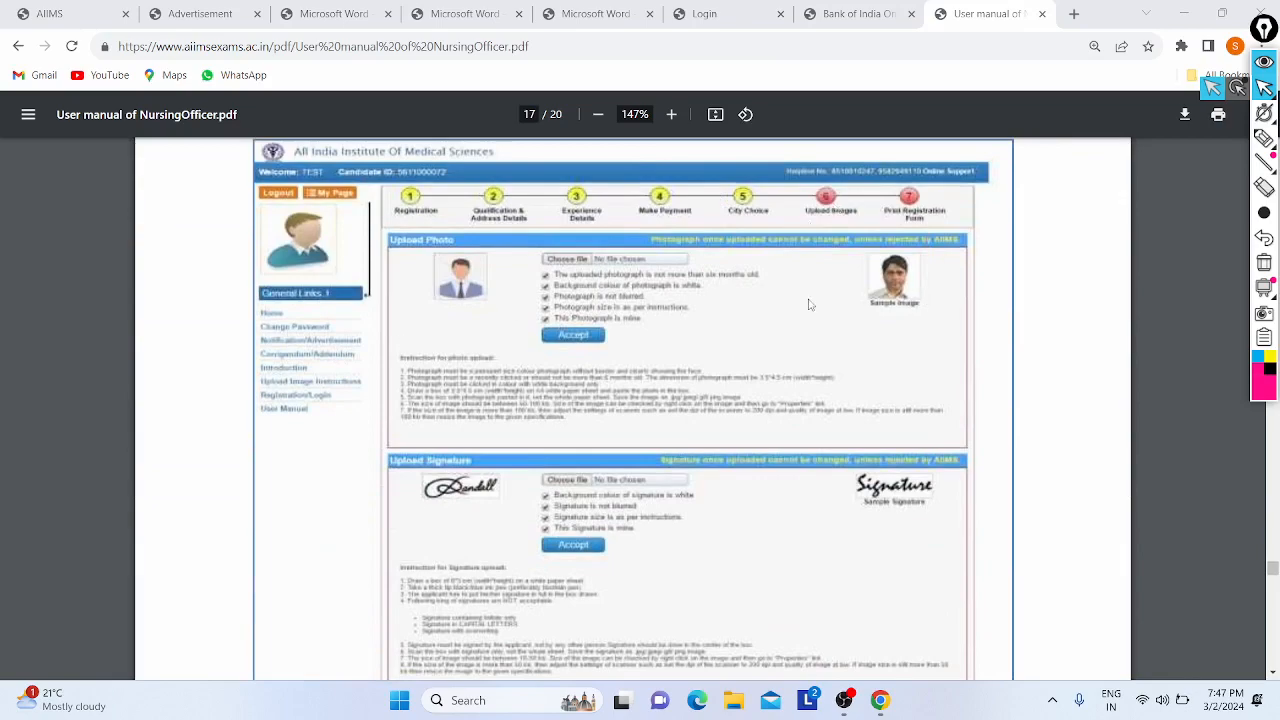
{"action": "scroll", "coordinate": [905, 287], "scroll_direction": "up", "scroll_amount": 5}
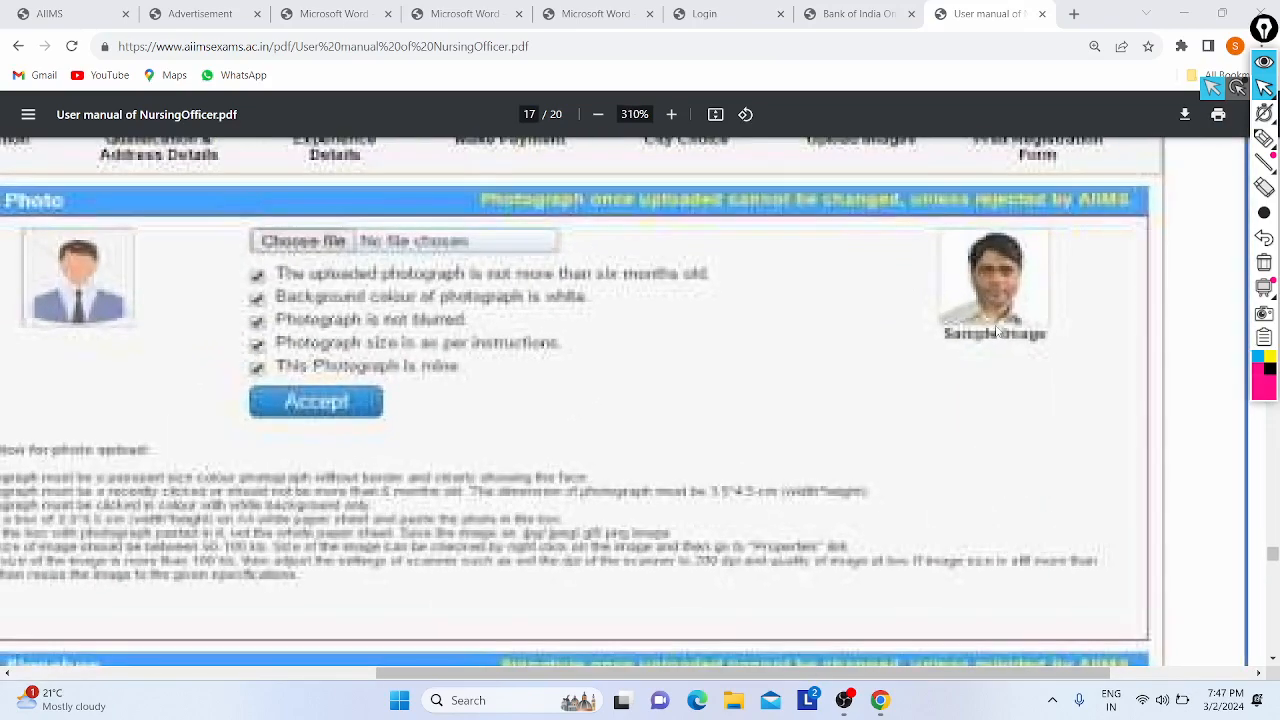
{"action": "scroll", "coordinate": [997, 332], "scroll_direction": "down", "scroll_amount": 4}
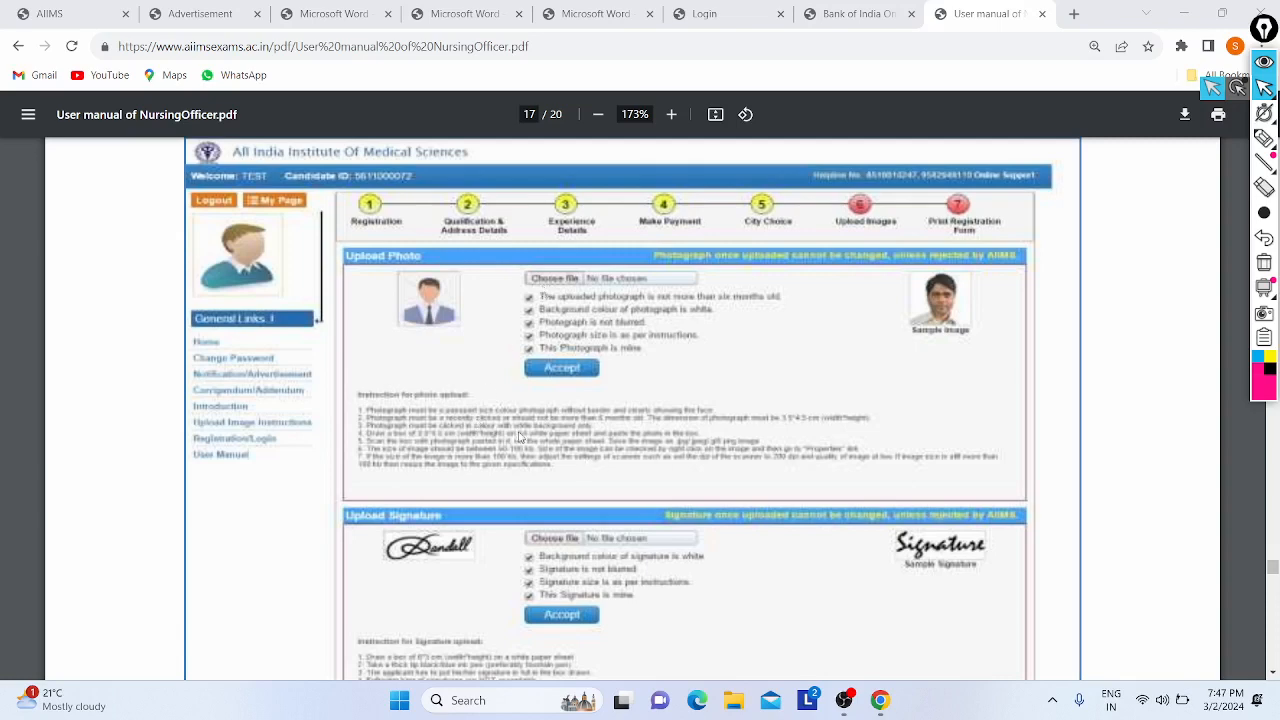
{"action": "scroll", "coordinate": [575, 396], "scroll_direction": "down", "scroll_amount": 3}
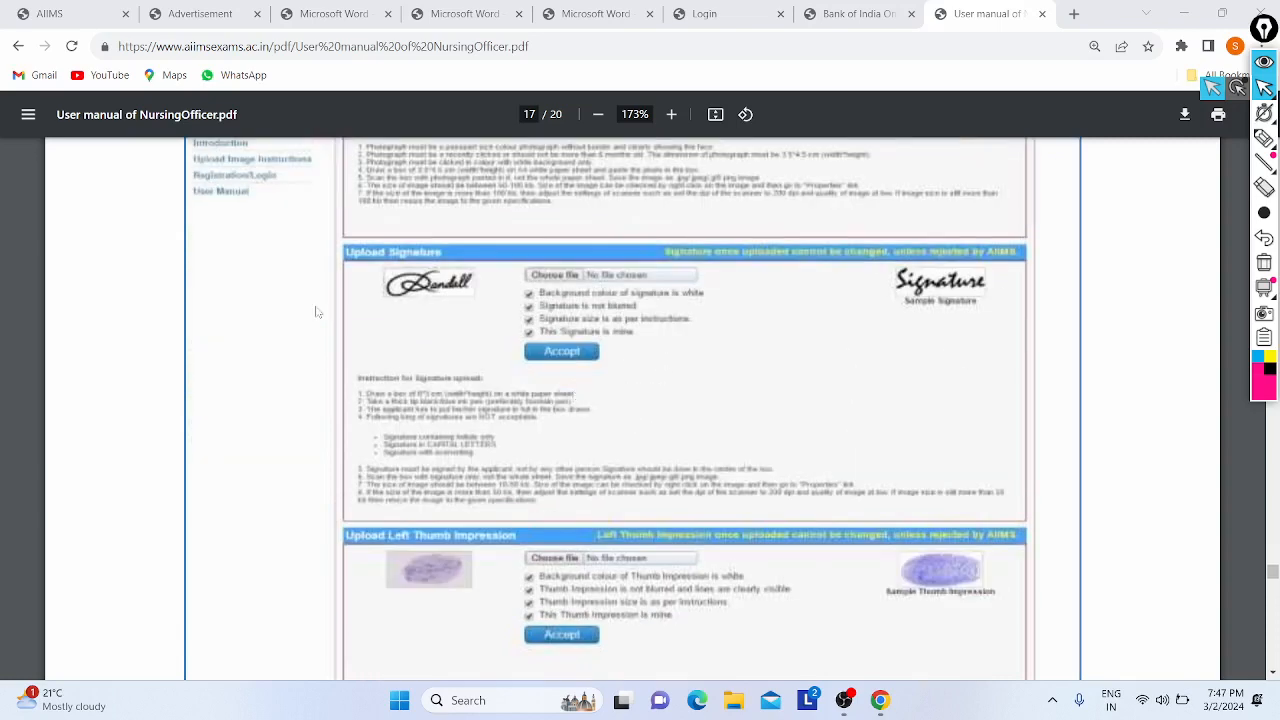
{"action": "scroll", "coordinate": [455, 402], "scroll_direction": "down", "scroll_amount": 2}
{"action": "scroll", "coordinate": [620, 384], "scroll_direction": "down", "scroll_amount": 5}
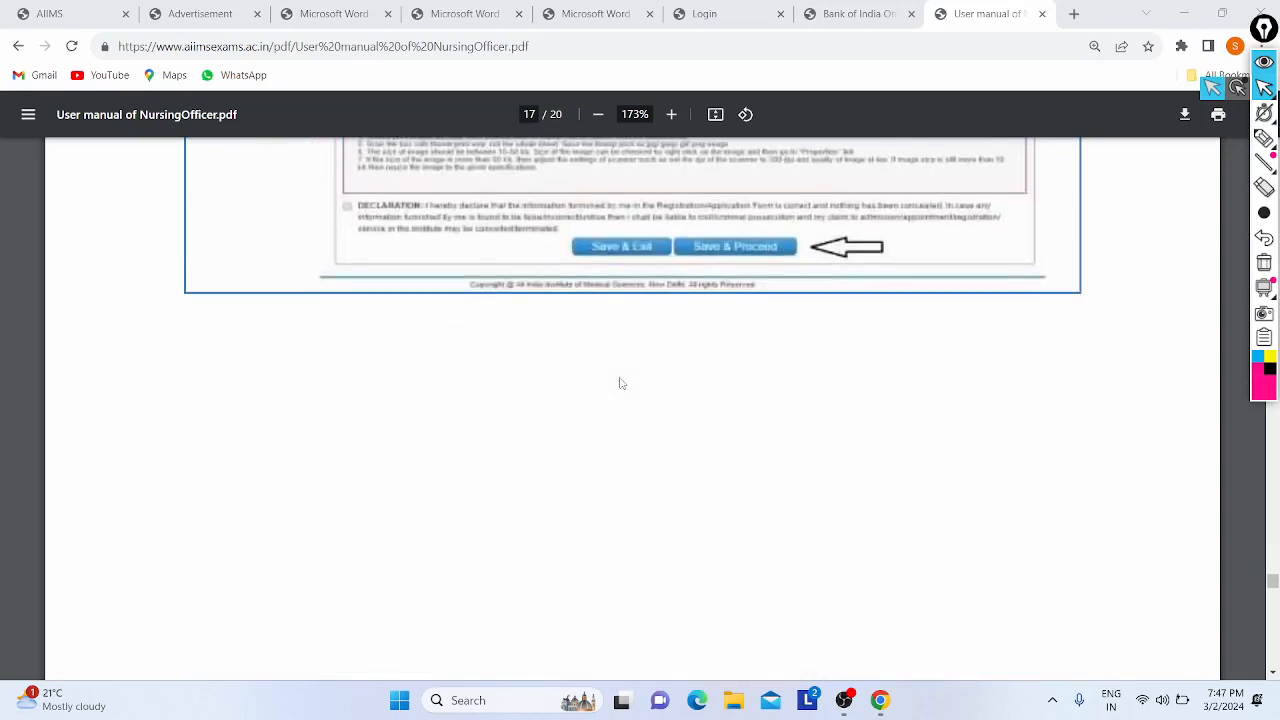
- Scroll past the Submit and Final Submit screenshots to page 20's yellow navigation bar note
{"action": "scroll", "coordinate": [489, 431], "scroll_direction": "down", "scroll_amount": 8}
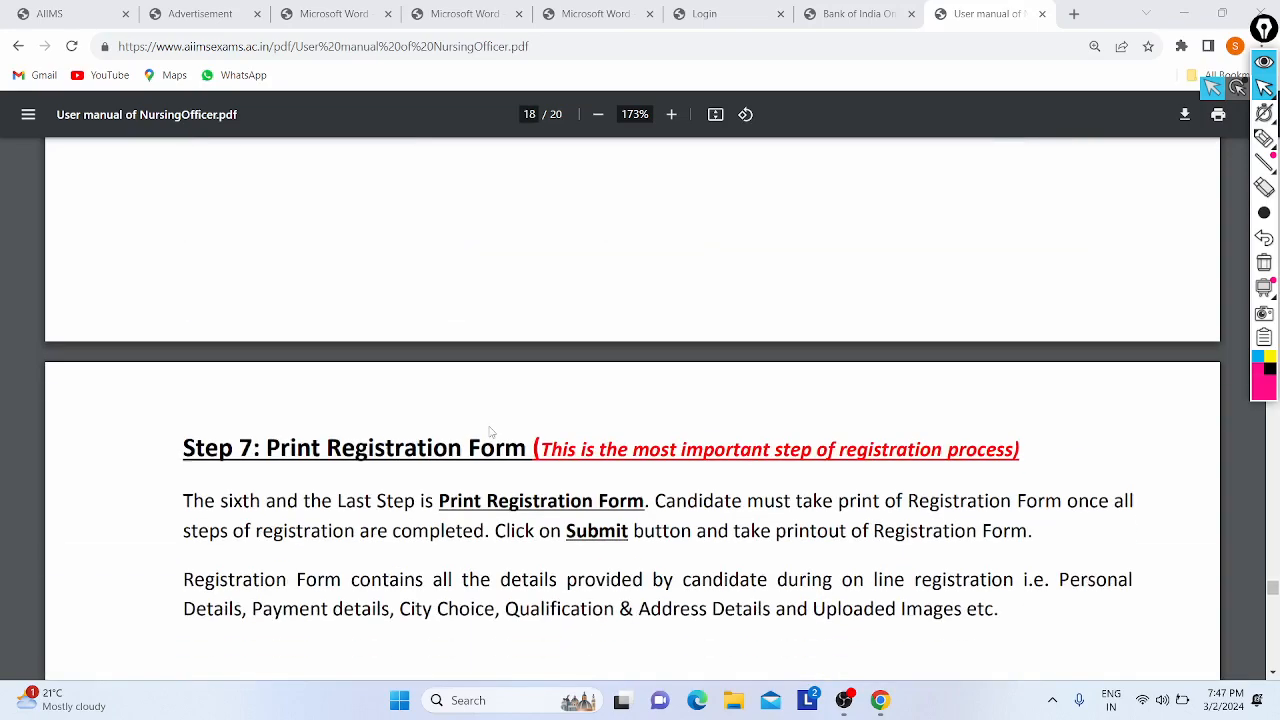
{"action": "scroll", "coordinate": [489, 431], "scroll_direction": "down", "scroll_amount": 1}
{"action": "scroll", "coordinate": [489, 431], "scroll_direction": "up", "scroll_amount": 2}
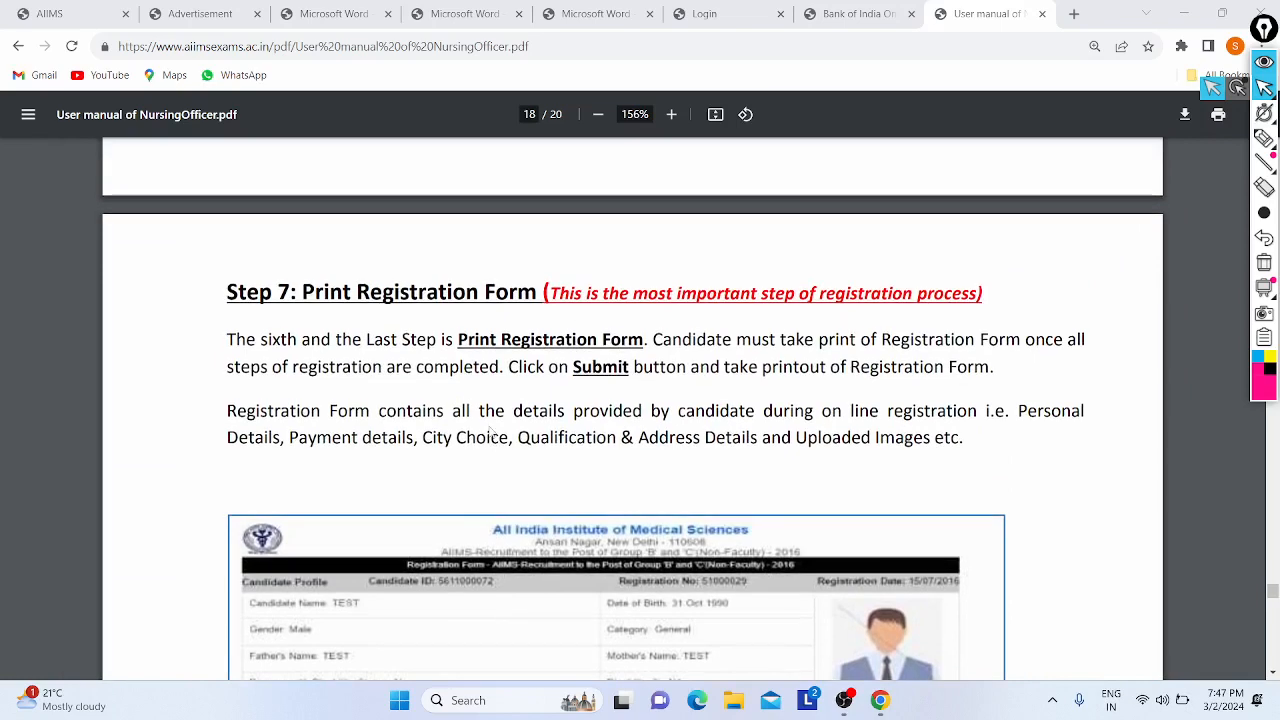
{"action": "scroll", "coordinate": [489, 432], "scroll_direction": "down", "scroll_amount": 2}
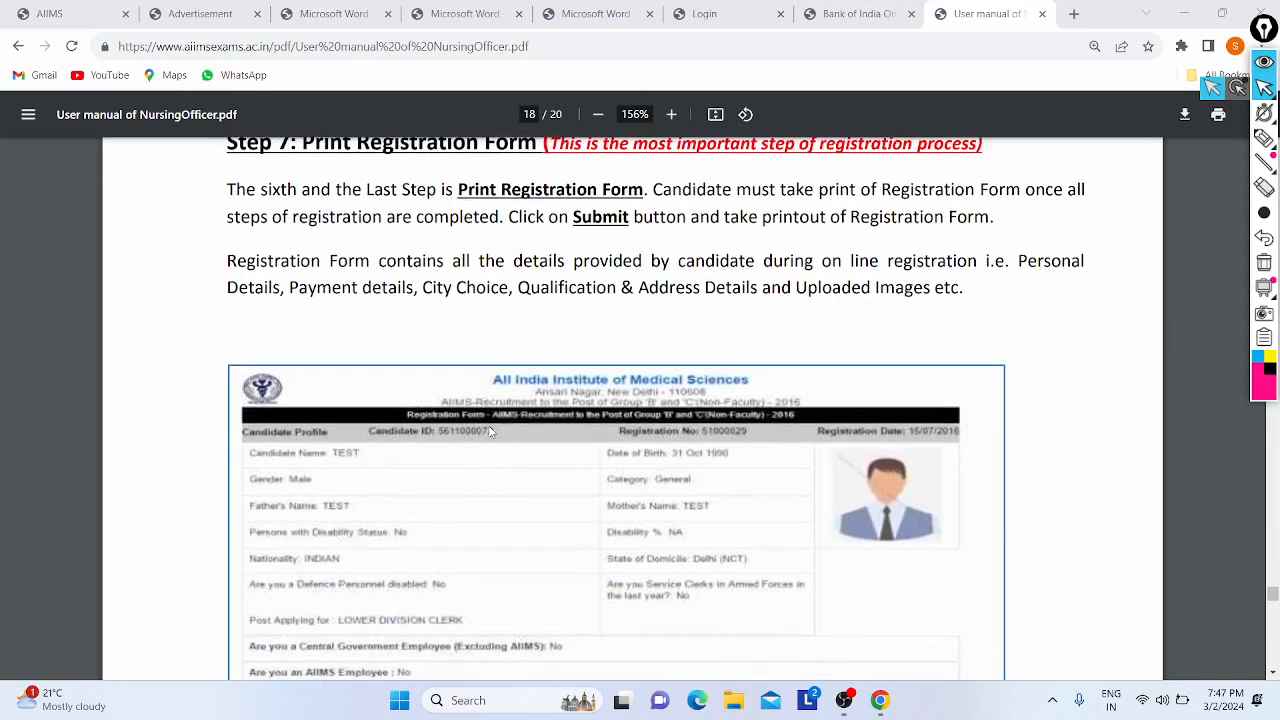
{"action": "scroll", "coordinate": [489, 431], "scroll_direction": "up", "scroll_amount": 1}
{"action": "scroll", "coordinate": [489, 431], "scroll_direction": "down", "scroll_amount": 3}
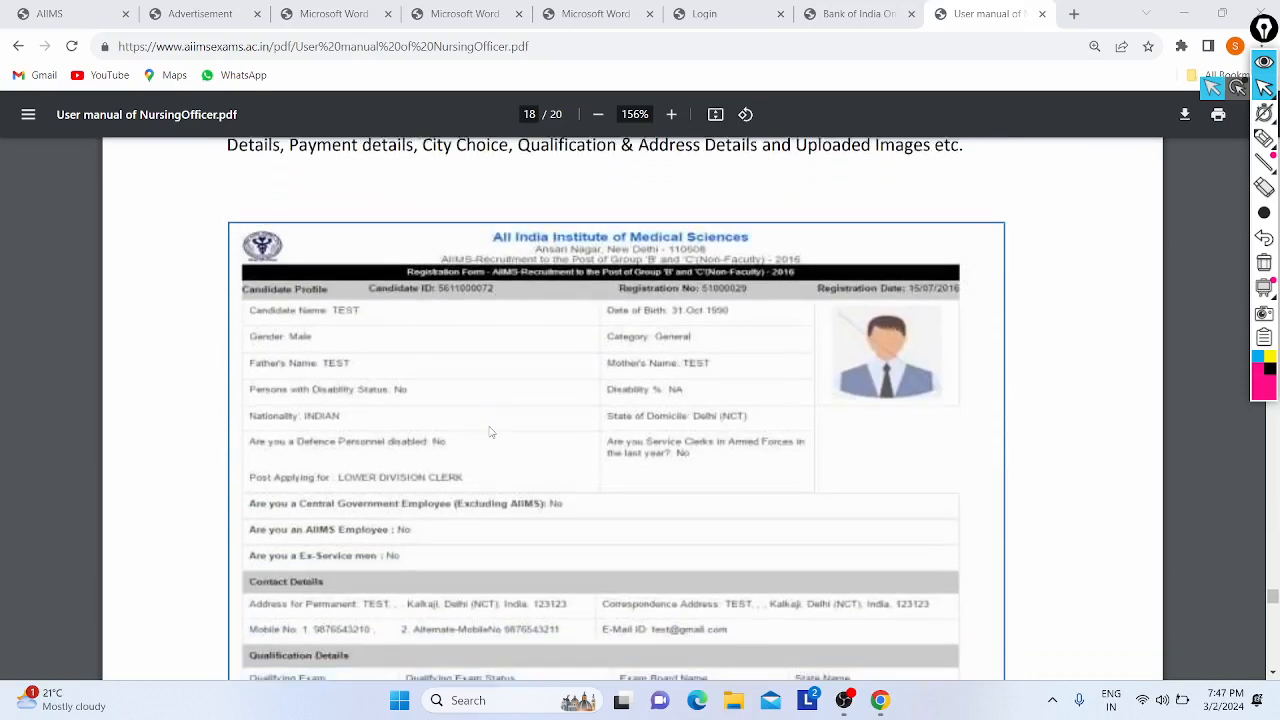
{"action": "scroll", "coordinate": [490, 431], "scroll_direction": "up", "scroll_amount": 2}
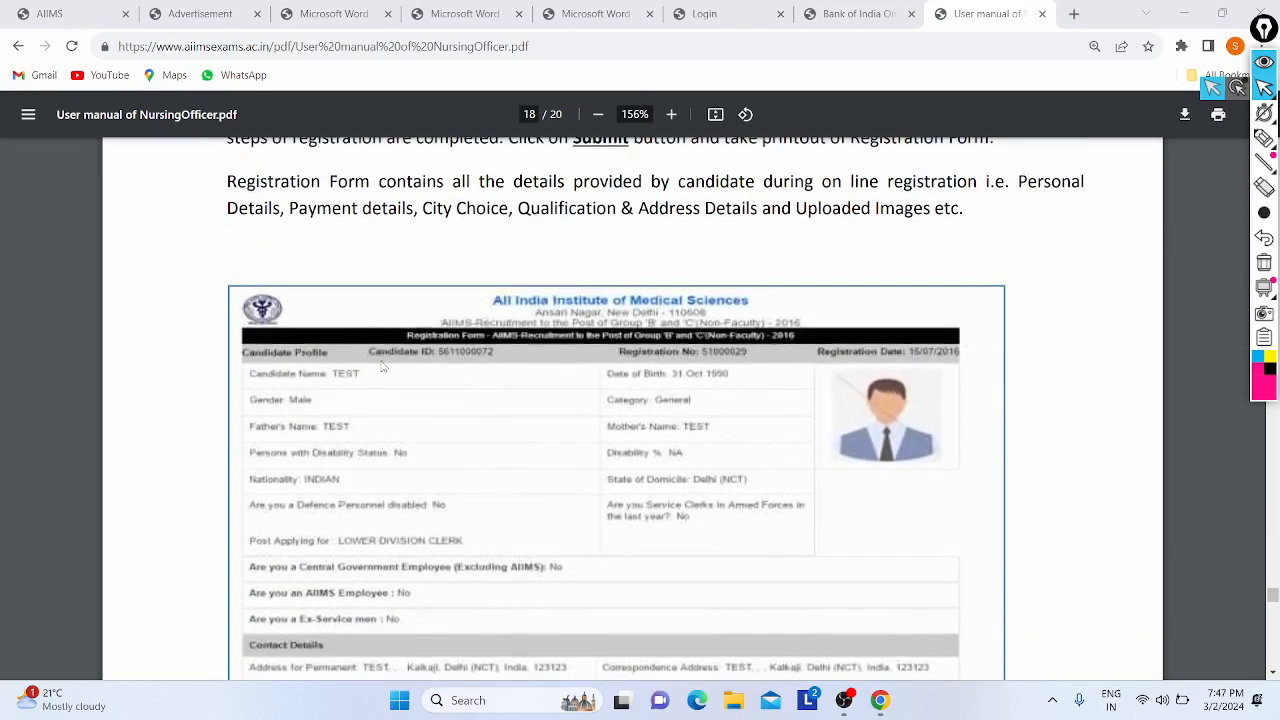
{"action": "scroll", "coordinate": [381, 367], "scroll_direction": "down", "scroll_amount": 1}
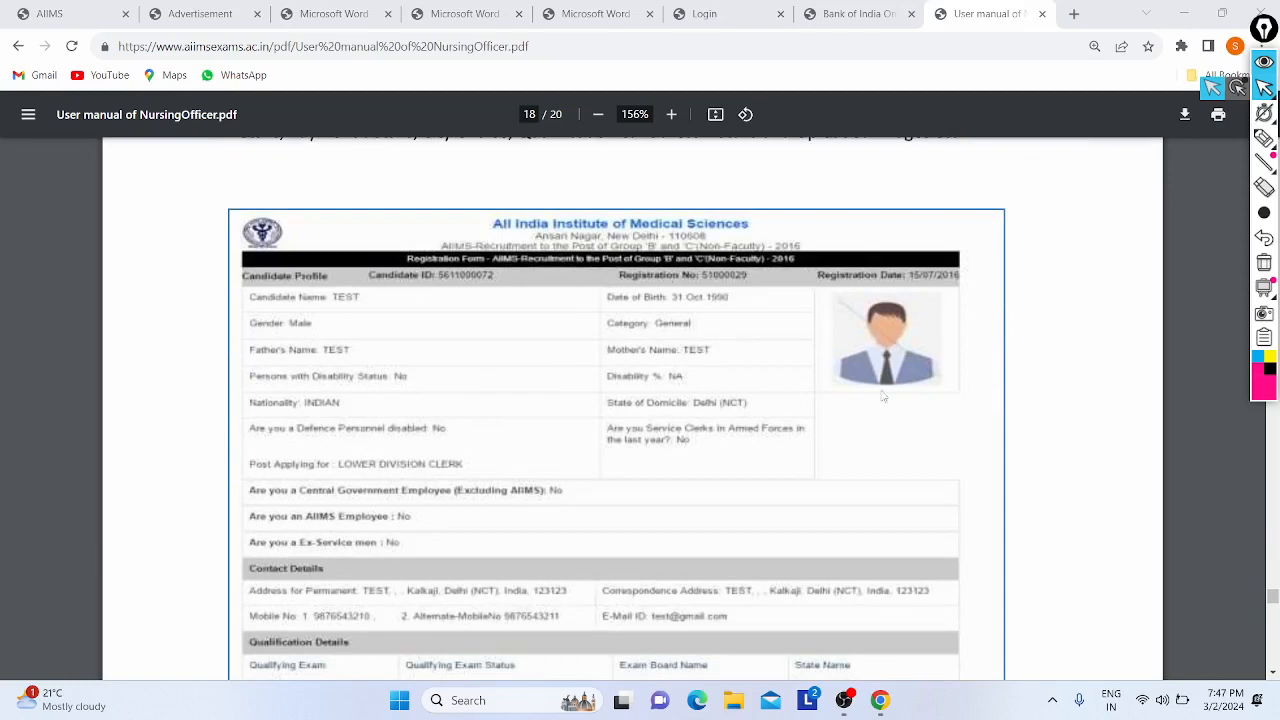
{"action": "scroll", "coordinate": [298, 358], "scroll_direction": "down", "scroll_amount": 9}
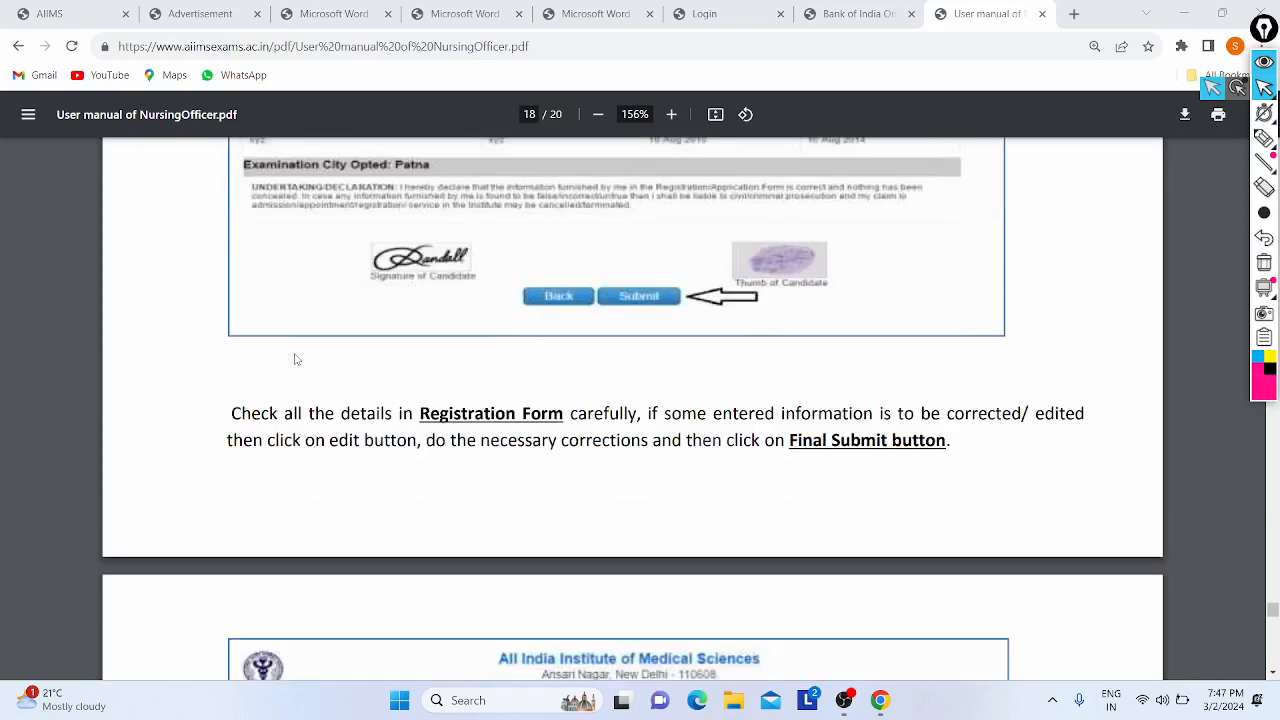
{"action": "scroll", "coordinate": [383, 342], "scroll_direction": "down", "scroll_amount": 5}
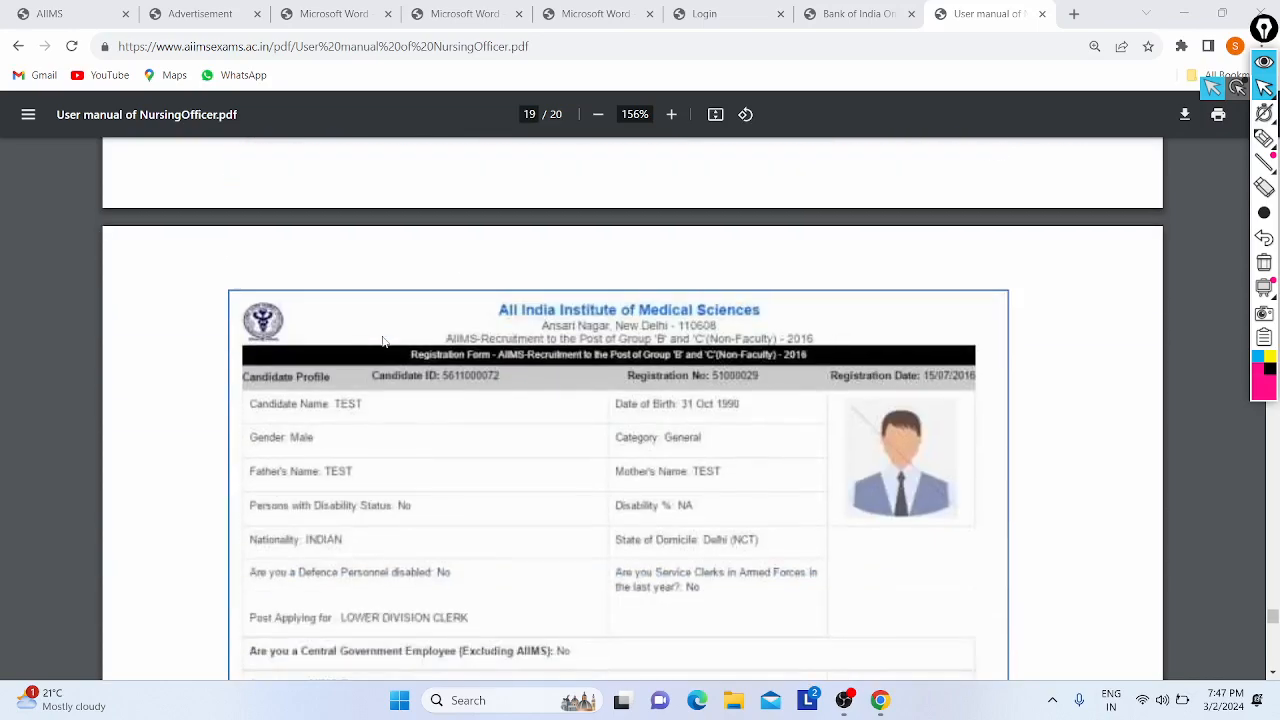
{"action": "scroll", "coordinate": [391, 414], "scroll_direction": "up", "scroll_amount": 7}
{"action": "scroll", "coordinate": [391, 414], "scroll_direction": "down", "scroll_amount": 6}
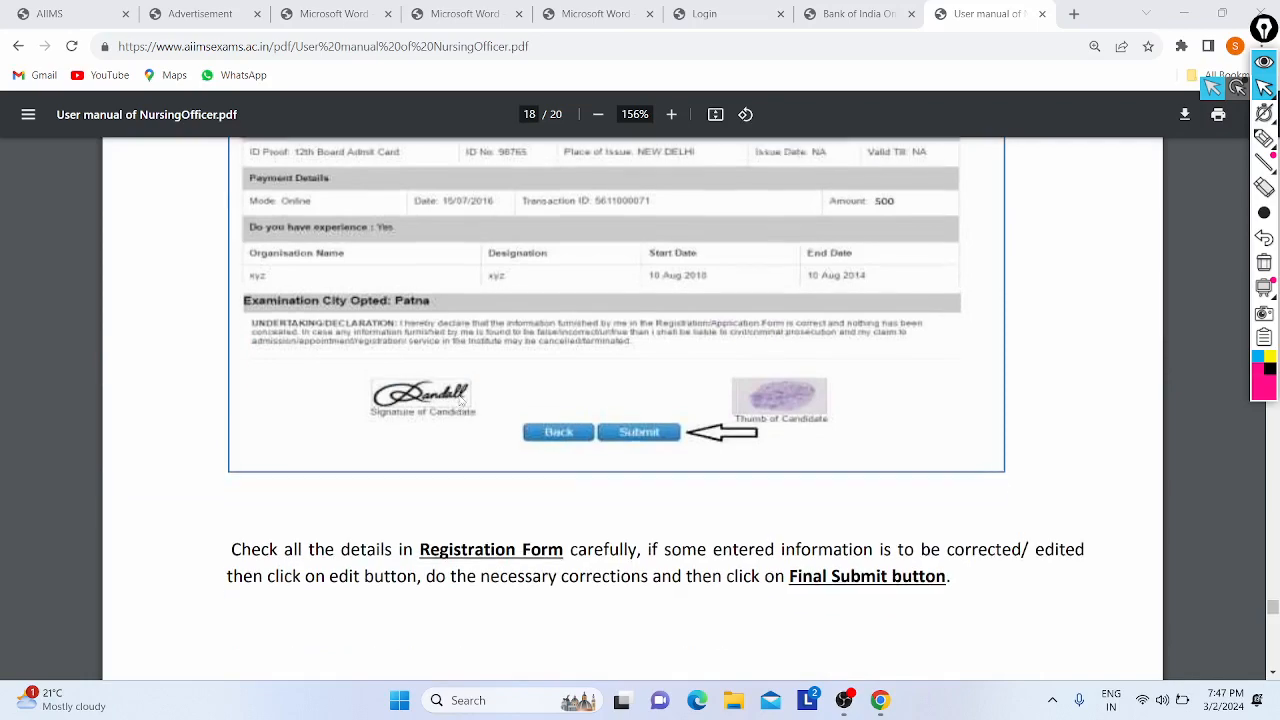
{"action": "scroll", "coordinate": [432, 374], "scroll_direction": "down", "scroll_amount": 3}
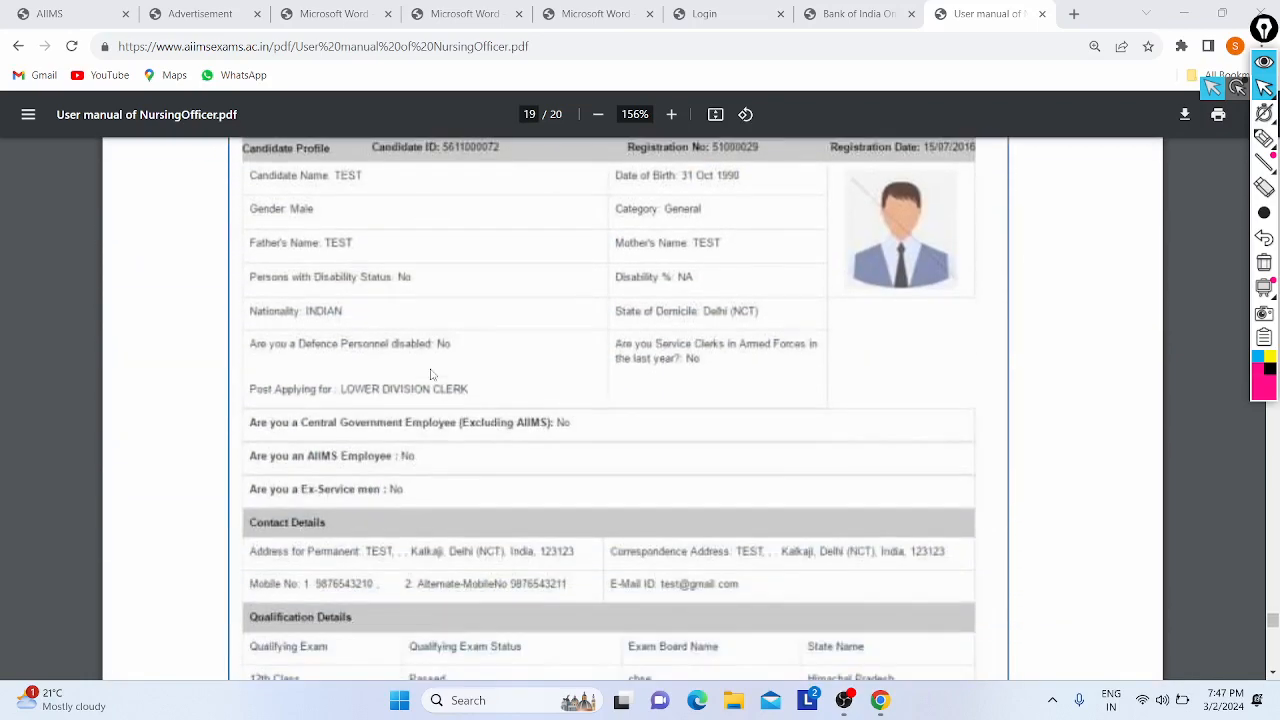
{"action": "scroll", "coordinate": [571, 400], "scroll_direction": "down", "scroll_amount": 4}
{"action": "scroll", "coordinate": [571, 397], "scroll_direction": "up", "scroll_amount": 8}
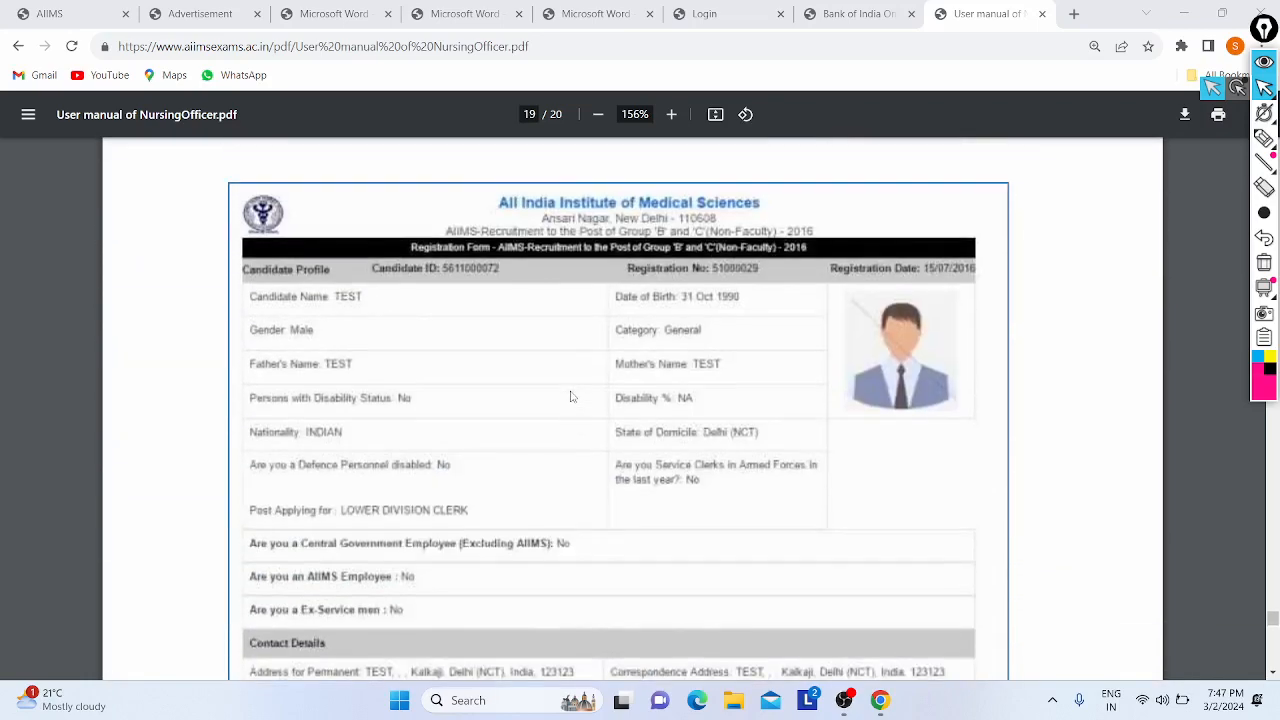
{"action": "scroll", "coordinate": [571, 397], "scroll_direction": "down", "scroll_amount": 8}
{"action": "scroll", "coordinate": [571, 397], "scroll_direction": "down", "scroll_amount": 3}
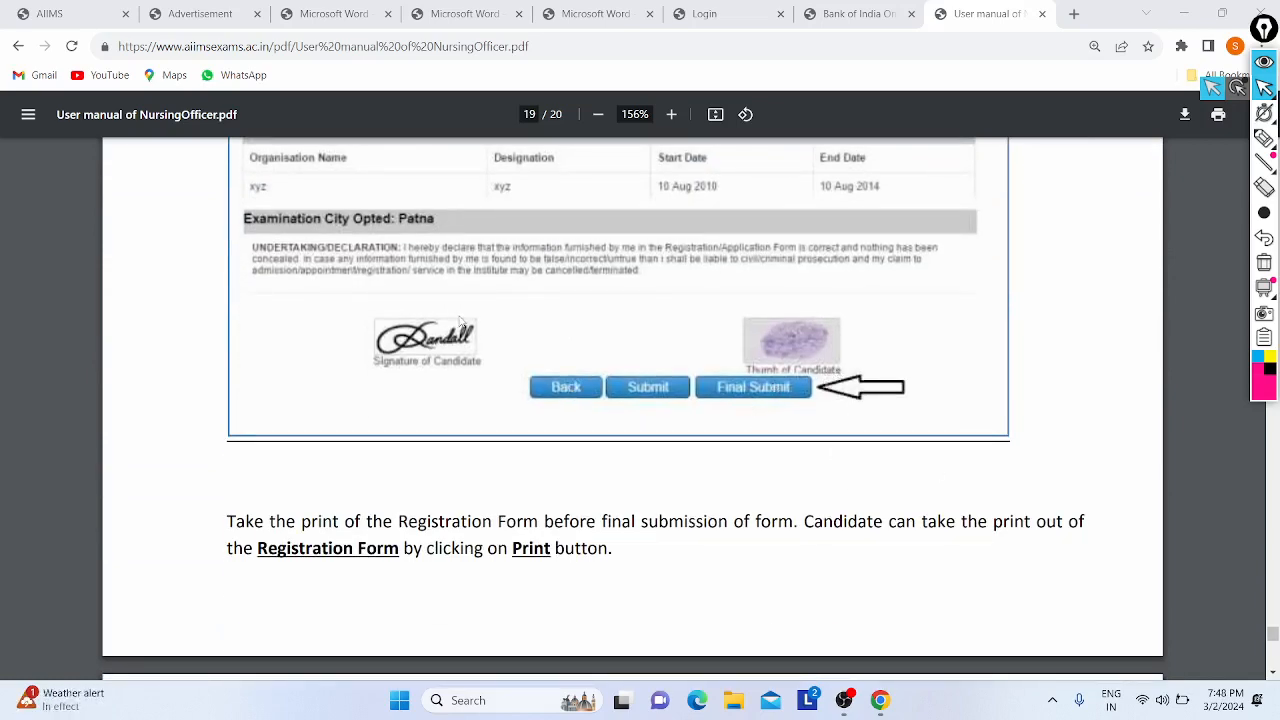
{"action": "scroll", "coordinate": [462, 322], "scroll_direction": "down", "scroll_amount": 5}
{"action": "scroll", "coordinate": [648, 315], "scroll_direction": "down", "scroll_amount": 3}
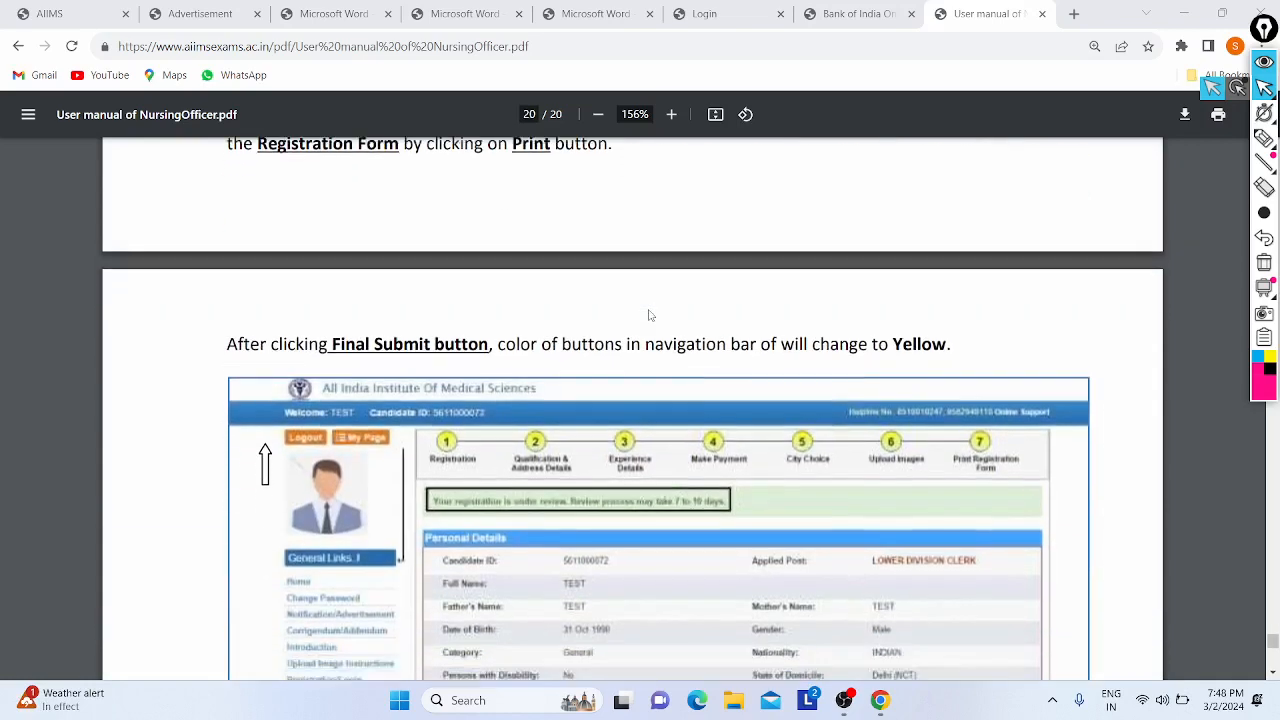
- Read page 20's Due Steps and logout note, then return to page 19's qualification and payment details
{"action": "scroll", "coordinate": [460, 345], "scroll_direction": "down", "scroll_amount": 2}
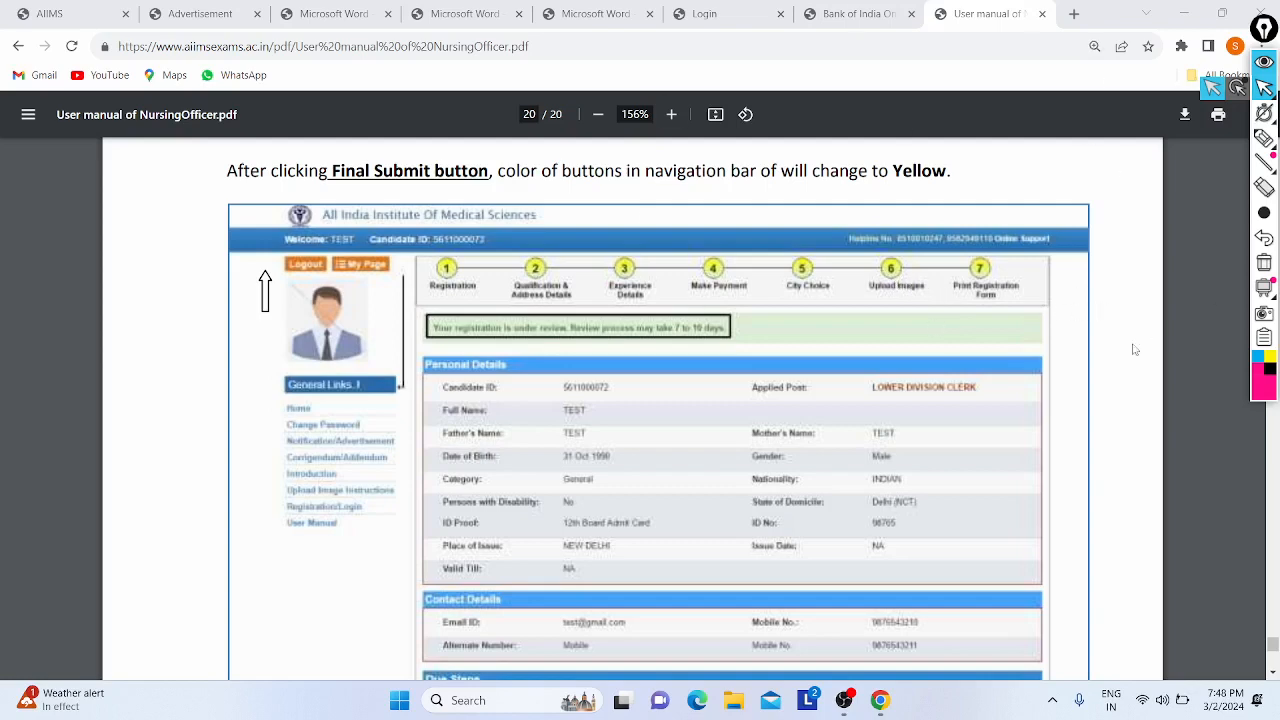
{"action": "scroll", "coordinate": [671, 443], "scroll_direction": "down", "scroll_amount": 1}
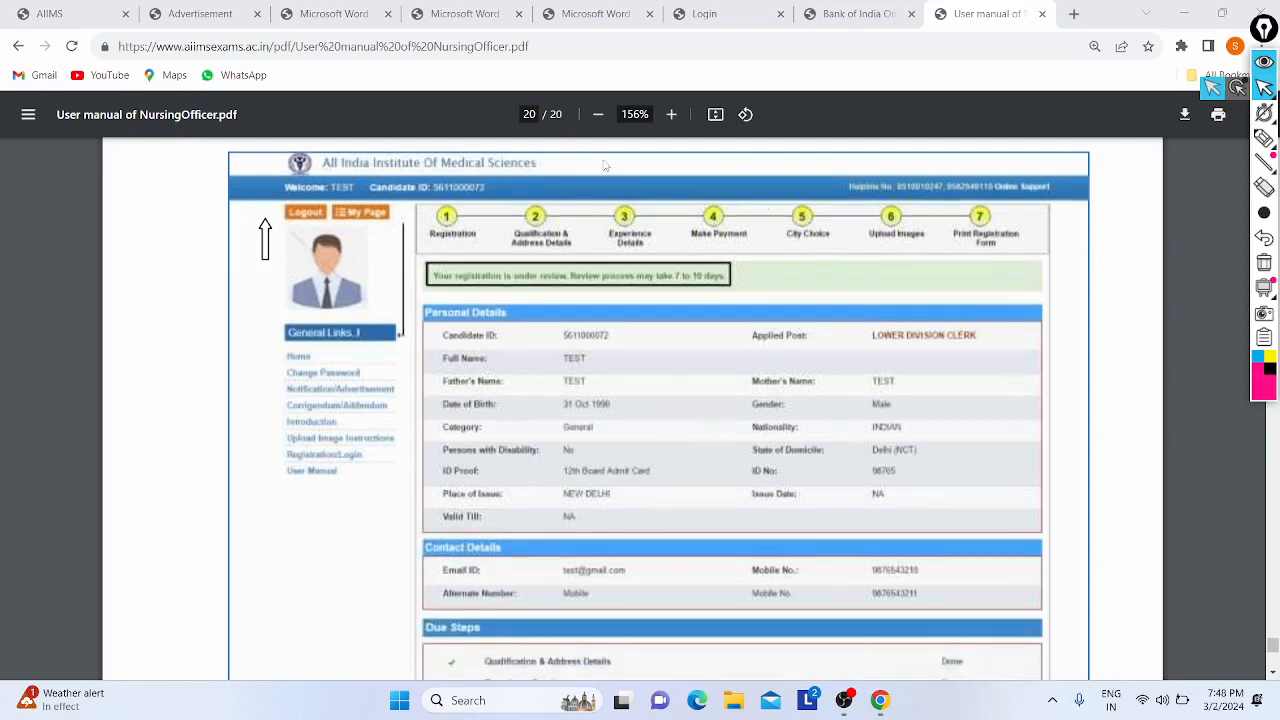
{"action": "scroll", "coordinate": [577, 346], "scroll_direction": "down", "scroll_amount": 4}
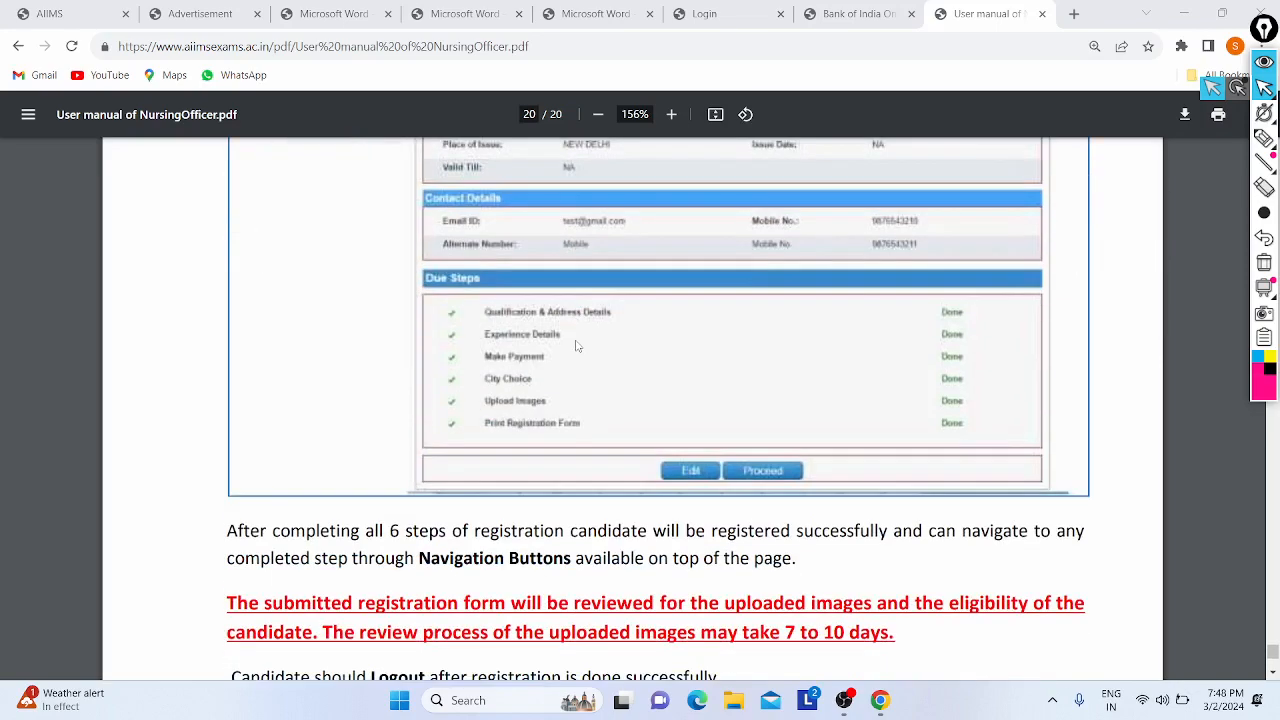
{"action": "scroll", "coordinate": [577, 346], "scroll_direction": "up", "scroll_amount": 3}
{"action": "scroll", "coordinate": [768, 453], "scroll_direction": "up", "scroll_amount": 3}
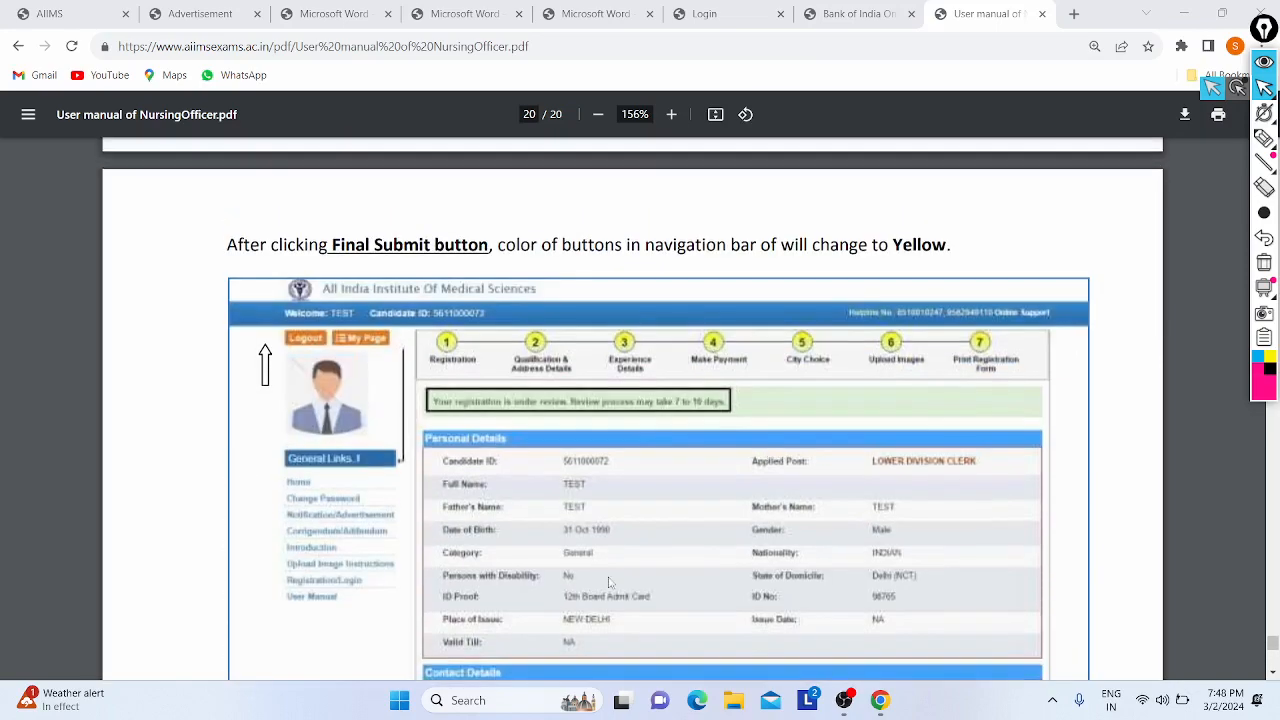
{"action": "scroll", "coordinate": [768, 453], "scroll_direction": "down", "scroll_amount": 10}
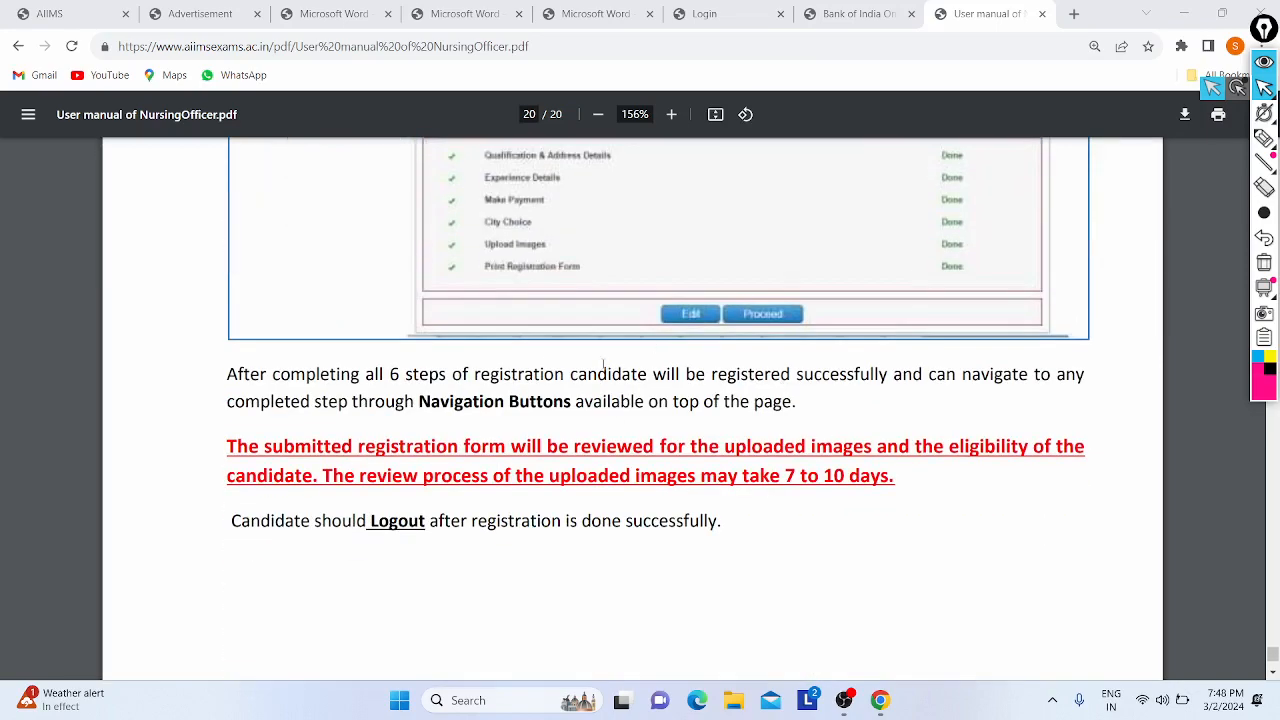
{"action": "scroll", "coordinate": [435, 320], "scroll_direction": "down", "scroll_amount": 5}
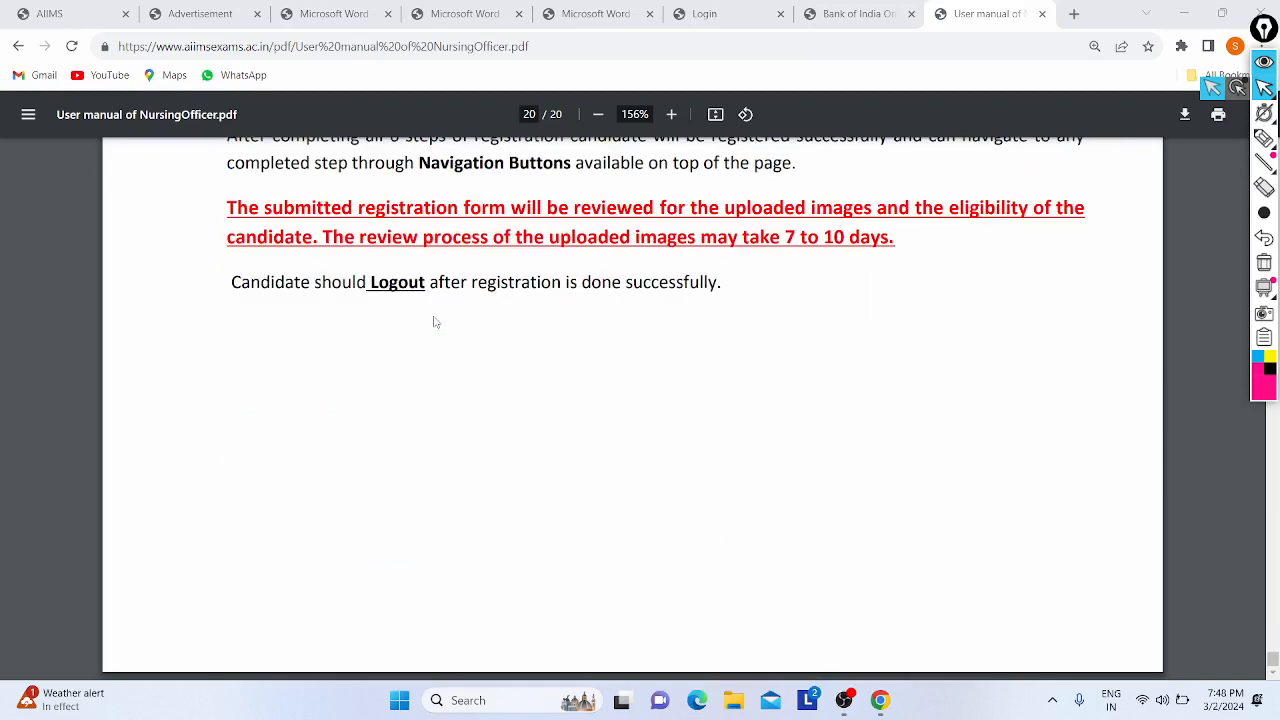
{"action": "scroll", "coordinate": [435, 320], "scroll_direction": "up", "scroll_amount": 2}
{"action": "scroll", "coordinate": [435, 320], "scroll_direction": "down", "scroll_amount": 2}
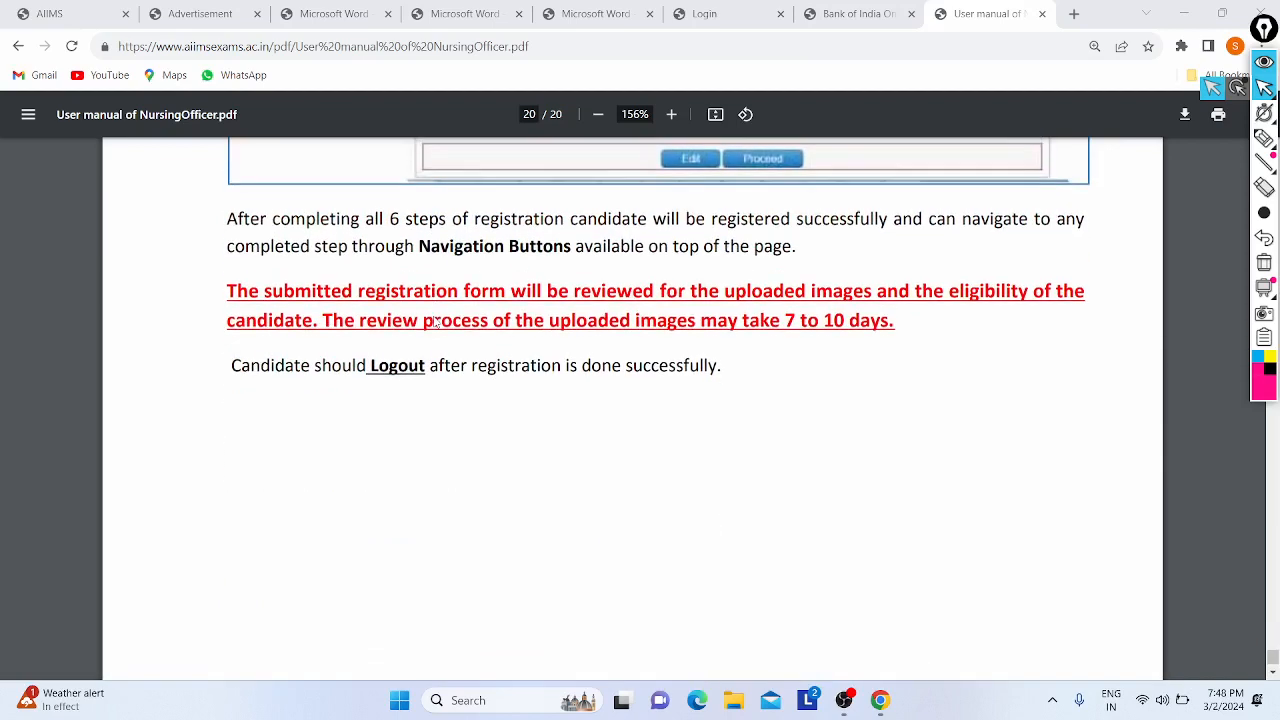
{"action": "scroll", "coordinate": [435, 321], "scroll_direction": "up", "scroll_amount": 3}
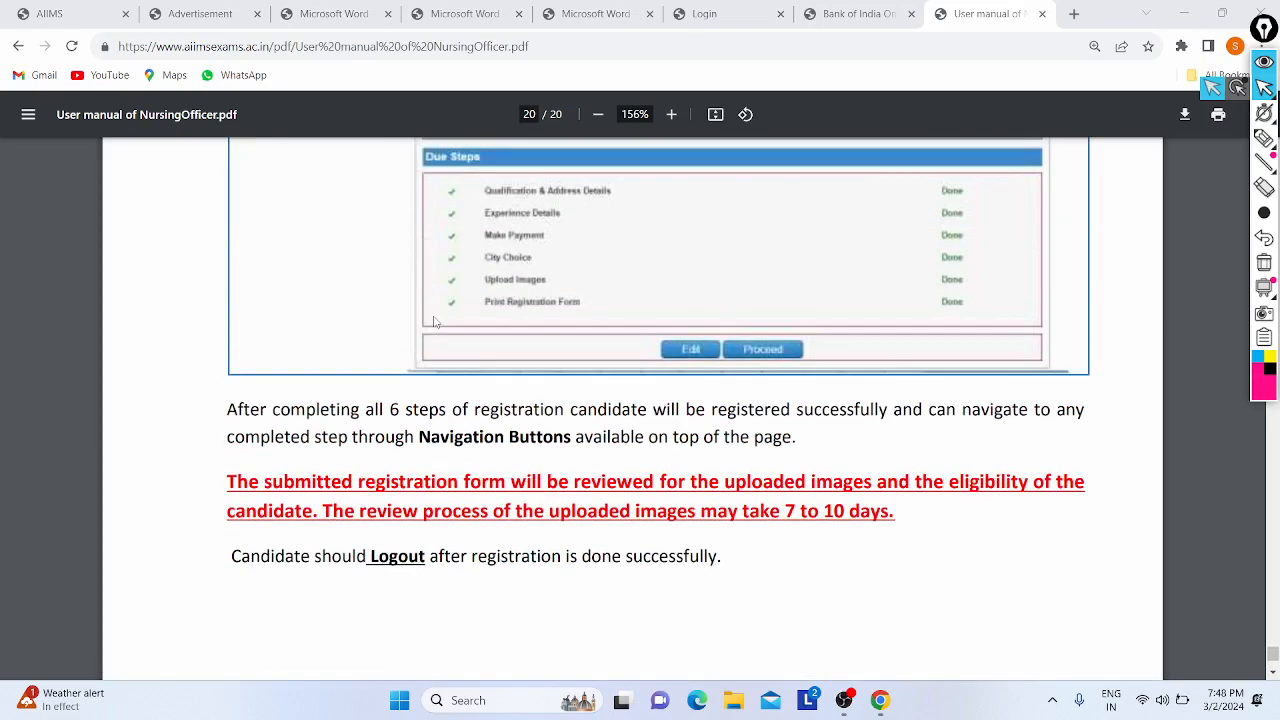
{"action": "scroll", "coordinate": [435, 320], "scroll_direction": "up", "scroll_amount": 15}
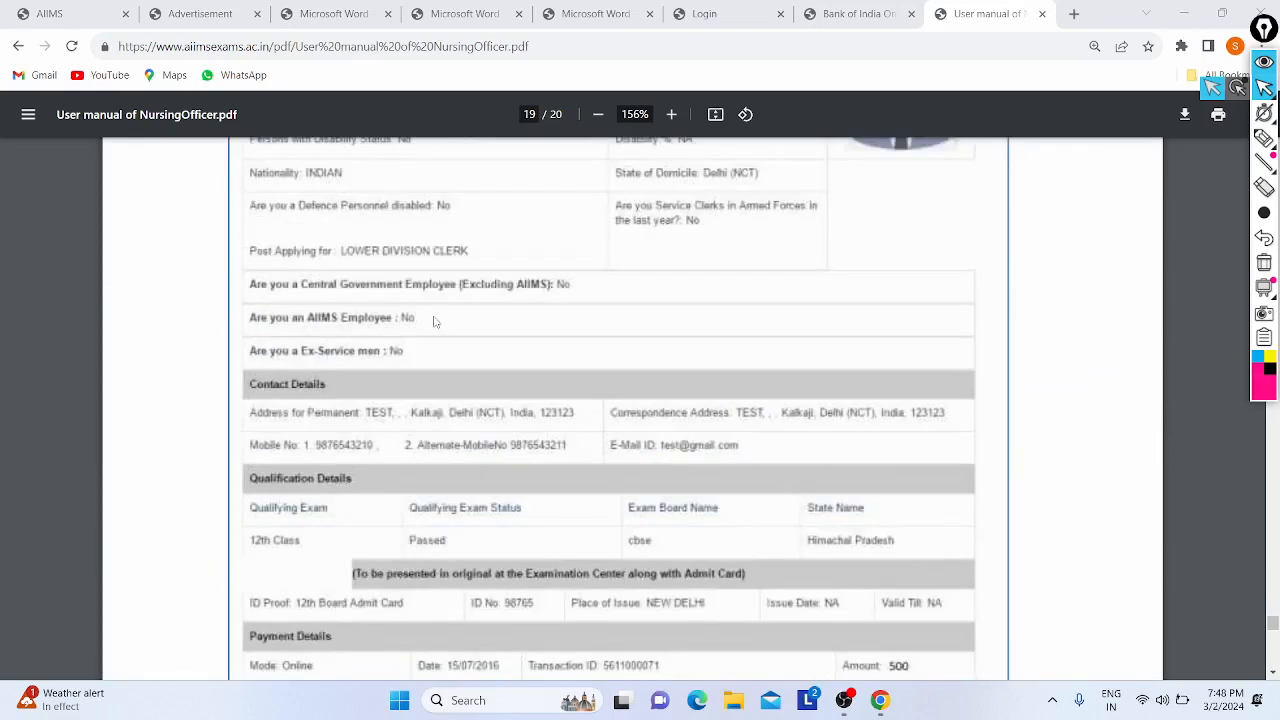
- Scroll from page 19 back to the User Manual title on page 1 of 20
{"action": "scroll", "coordinate": [435, 320], "scroll_direction": "up", "scroll_amount": 15}
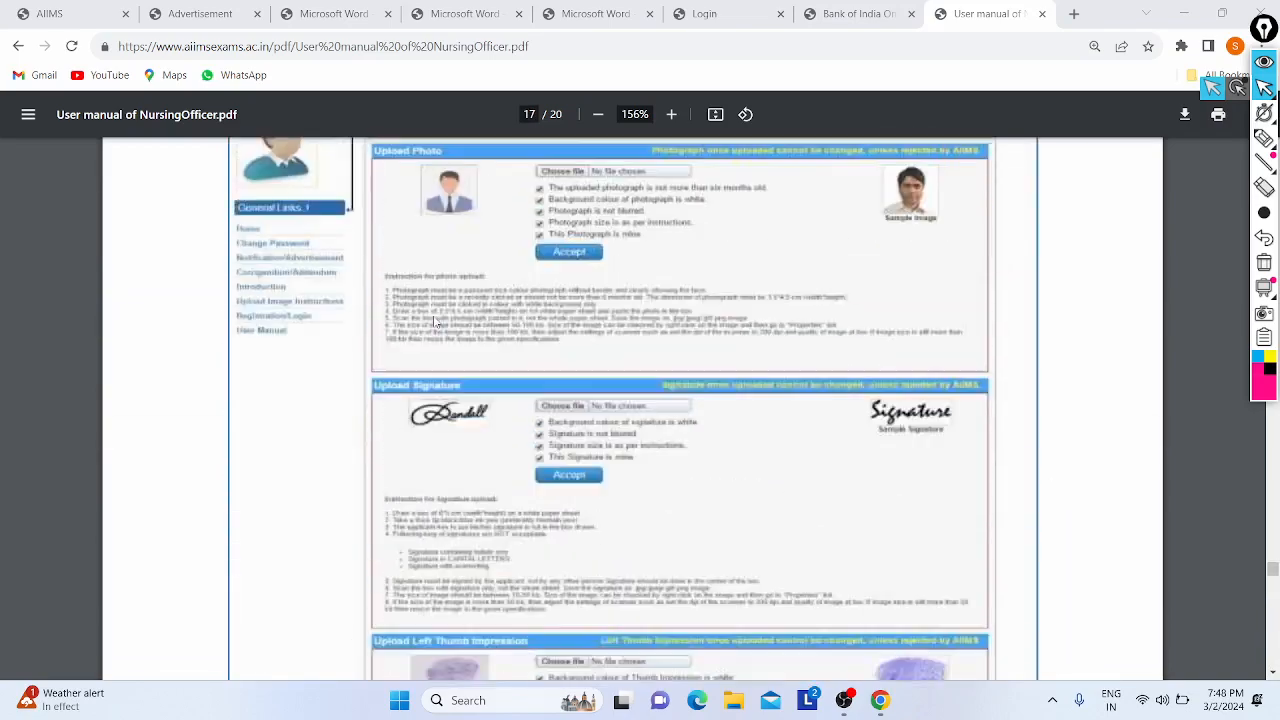
{"action": "scroll", "coordinate": [435, 321], "scroll_direction": "up", "scroll_amount": 20}
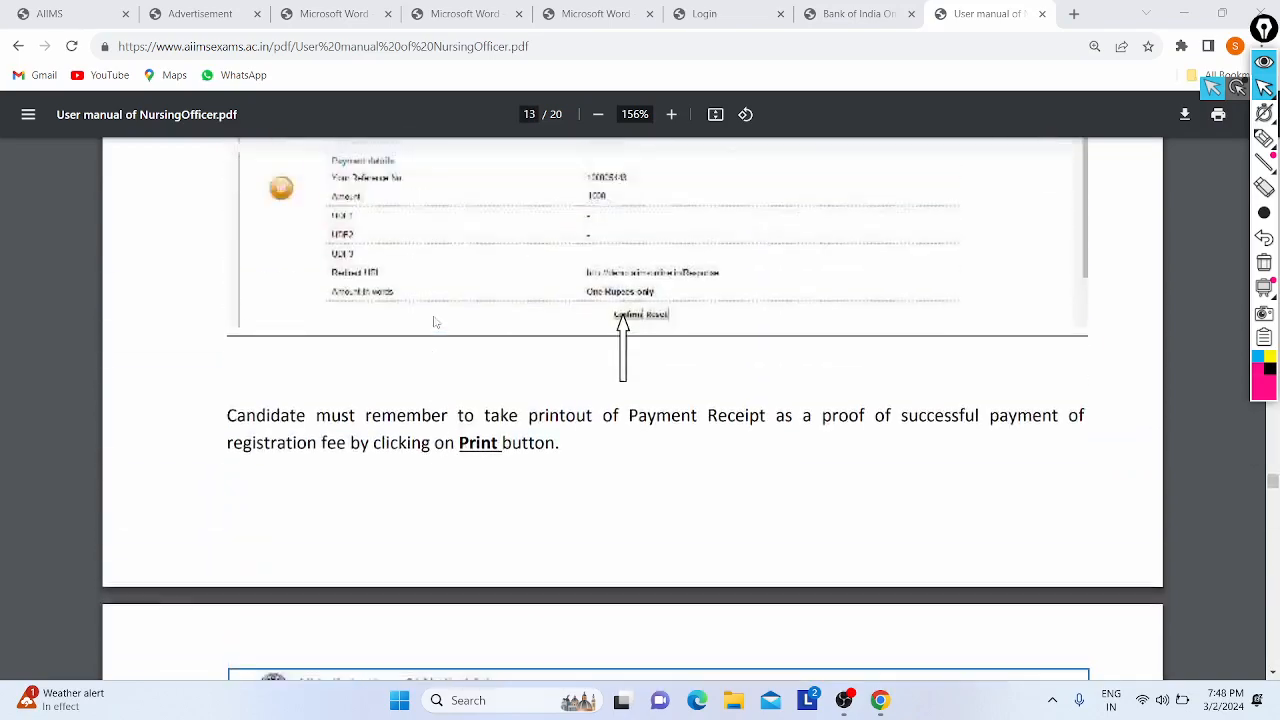
{"action": "scroll", "coordinate": [435, 321], "scroll_direction": "up", "scroll_amount": 20}
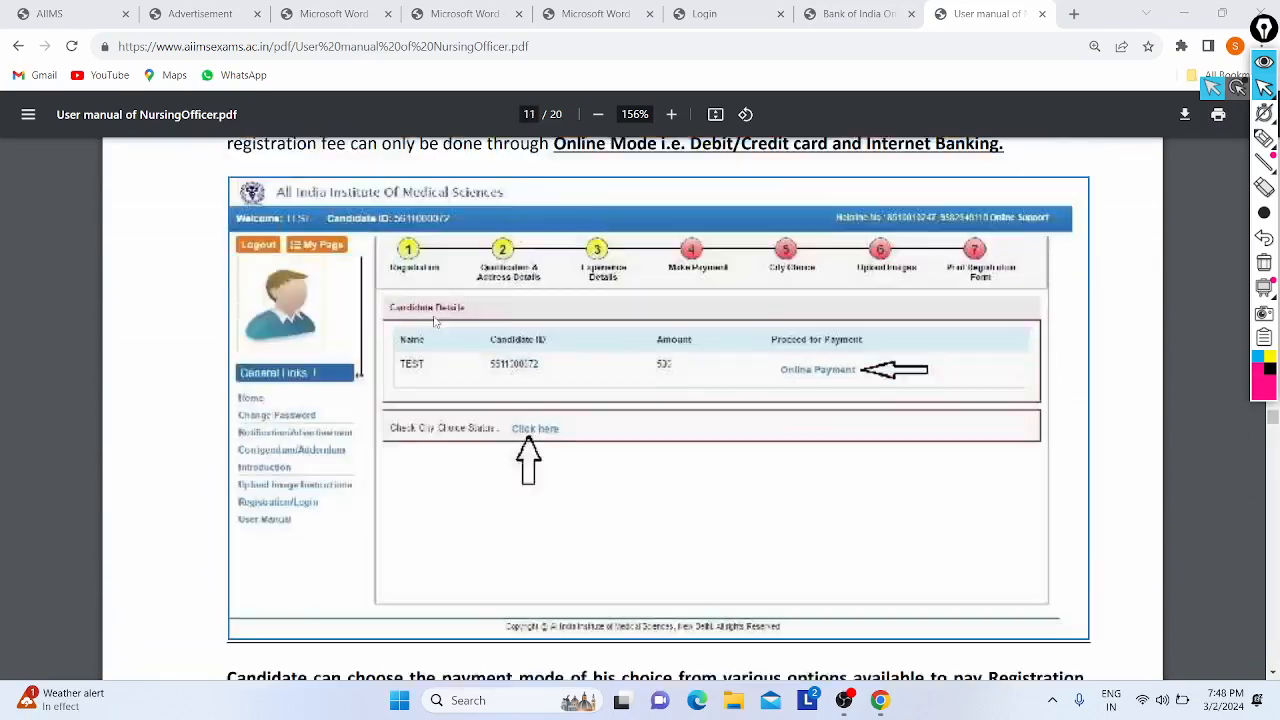
{"action": "scroll", "coordinate": [435, 321], "scroll_direction": "up", "scroll_amount": 20}
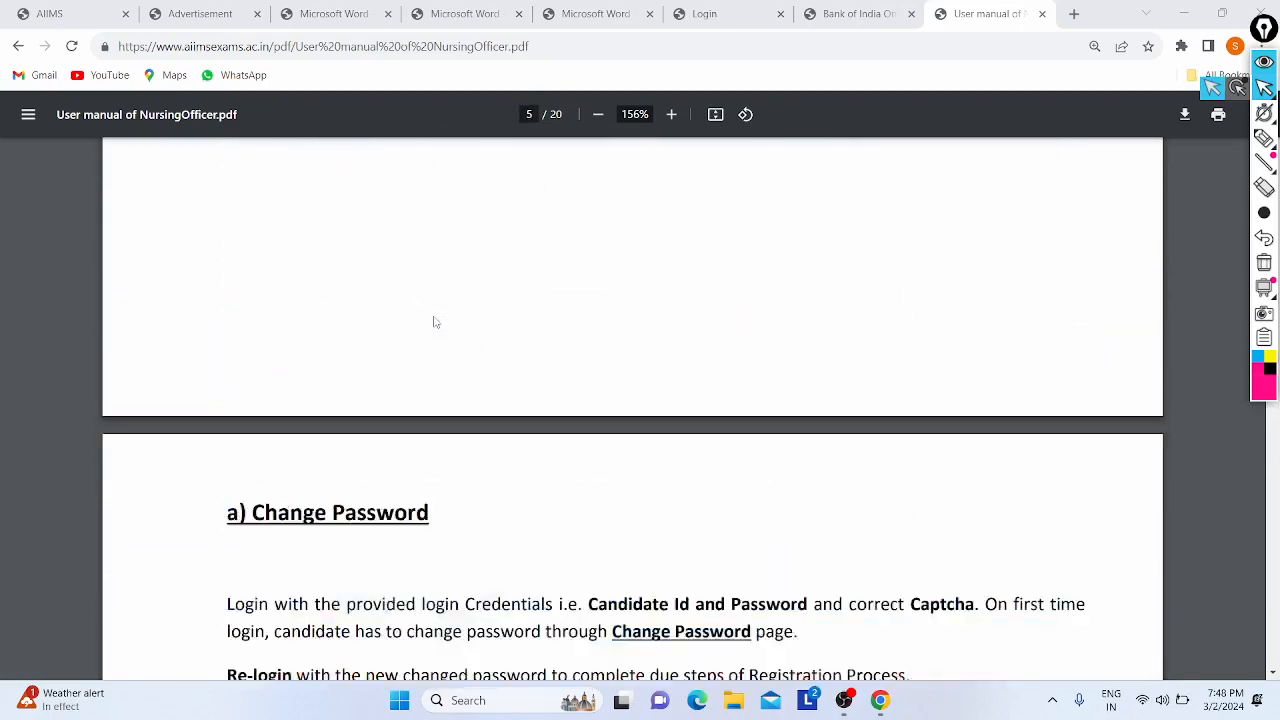
{"action": "scroll", "coordinate": [435, 321], "scroll_direction": "up", "scroll_amount": 20}
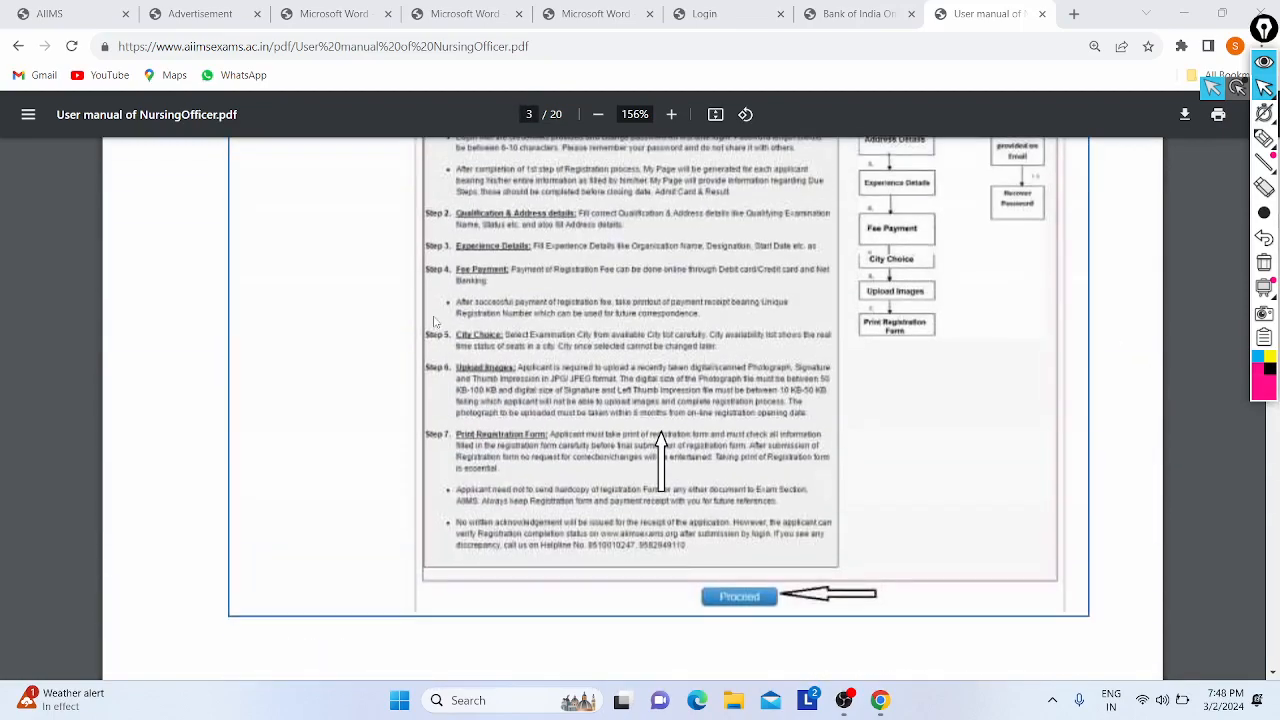
{"action": "scroll", "coordinate": [435, 321], "scroll_direction": "up", "scroll_amount": 15}
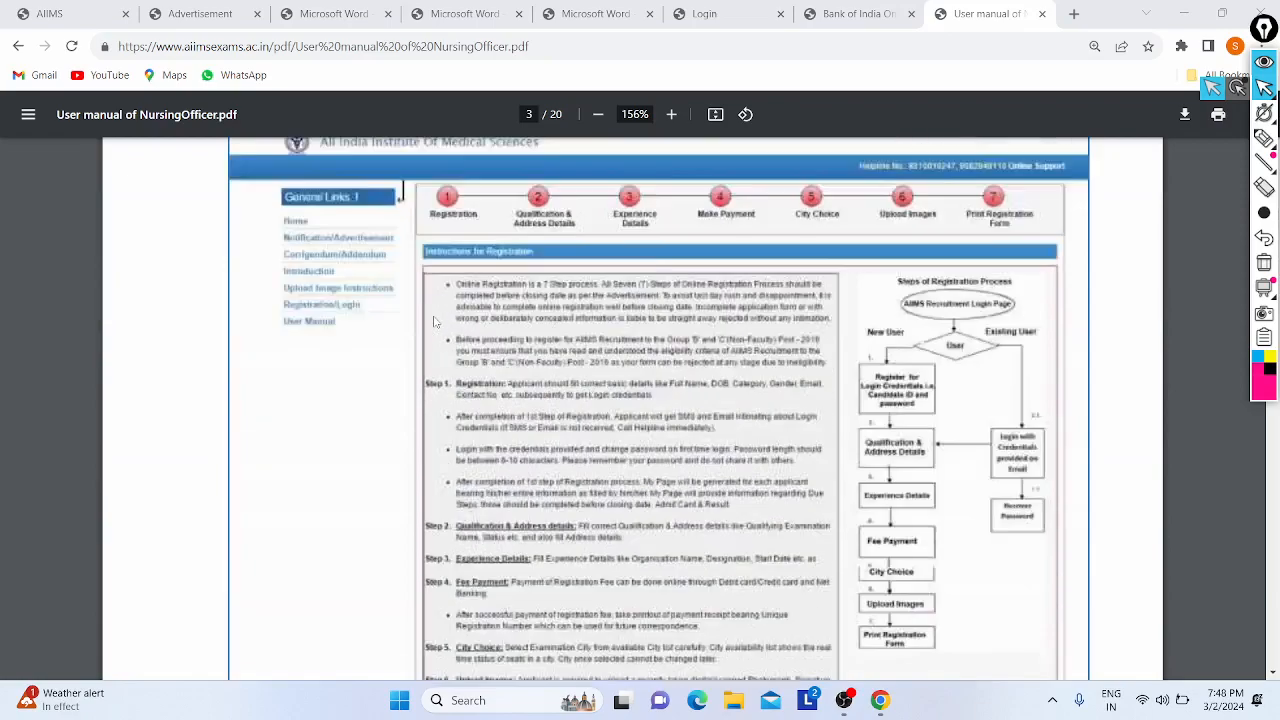
{"action": "scroll", "coordinate": [433, 315], "scroll_direction": "up", "scroll_amount": 5}
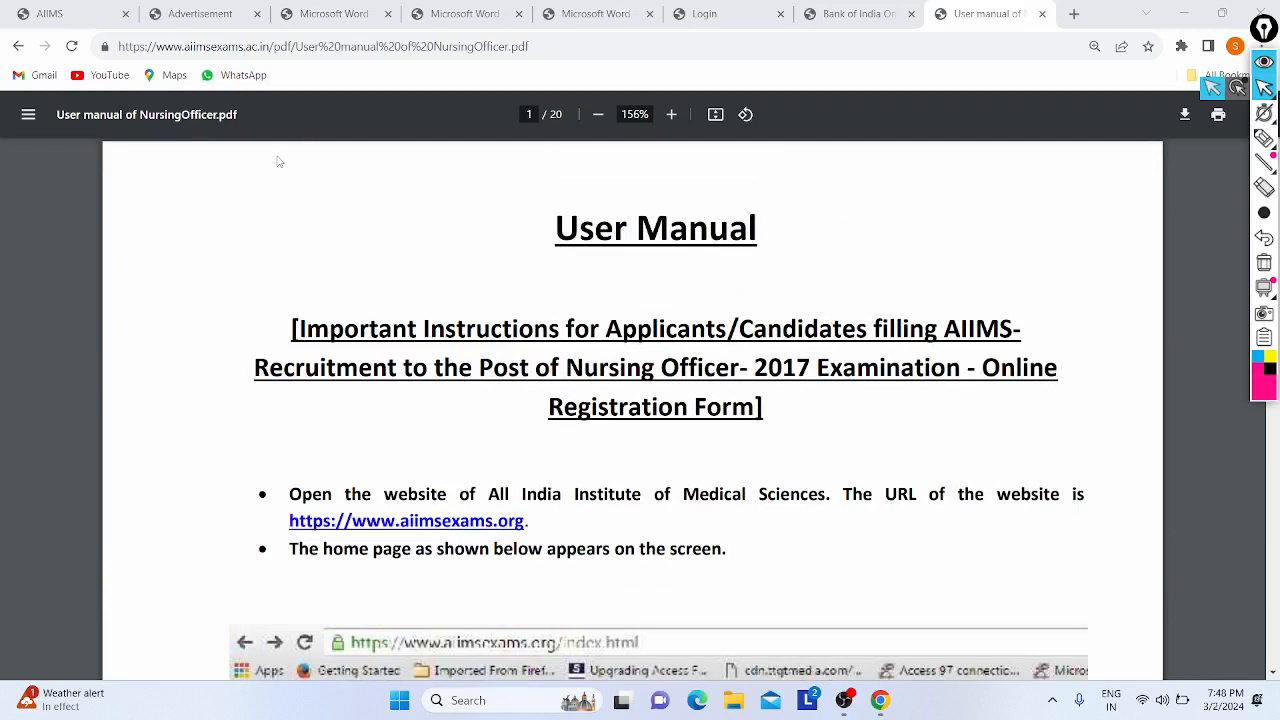
- Glance at the AIIMS Advertisement and Exams home tabs, then show the desktop with Win+D
{"action": "left_click", "coordinate": [210, 15]}
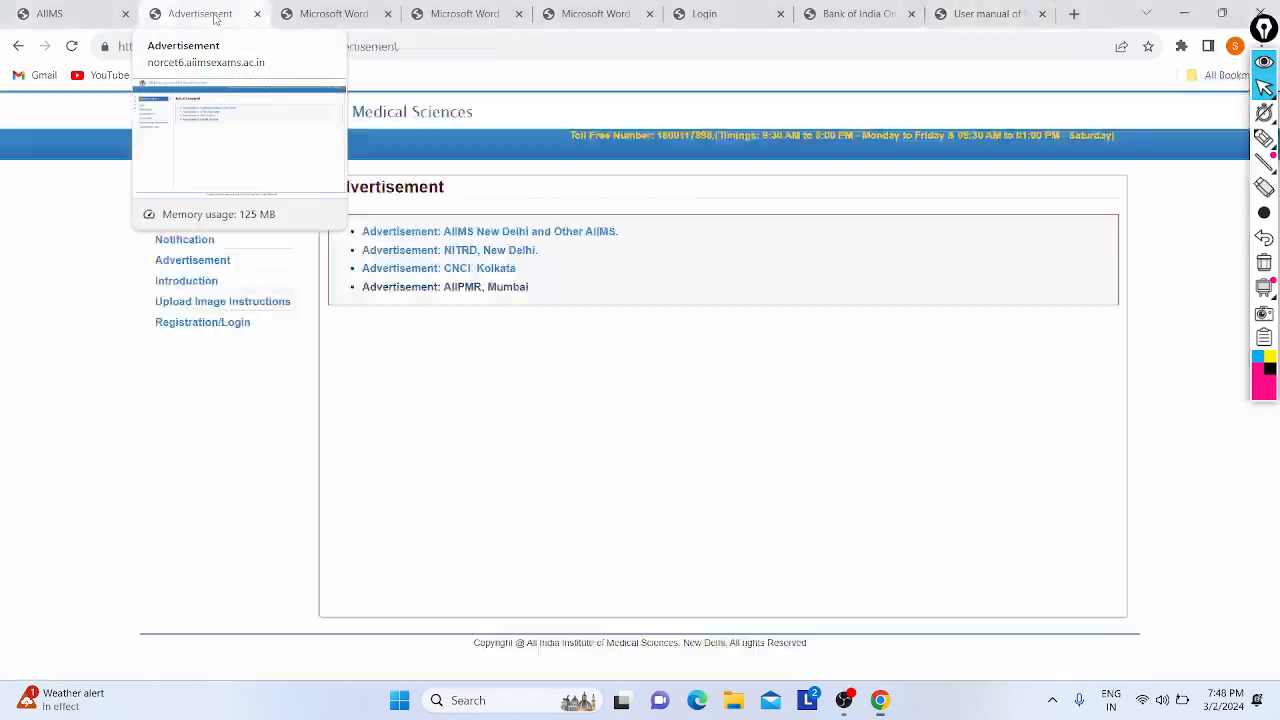
{"action": "left_click", "coordinate": [92, 15]}
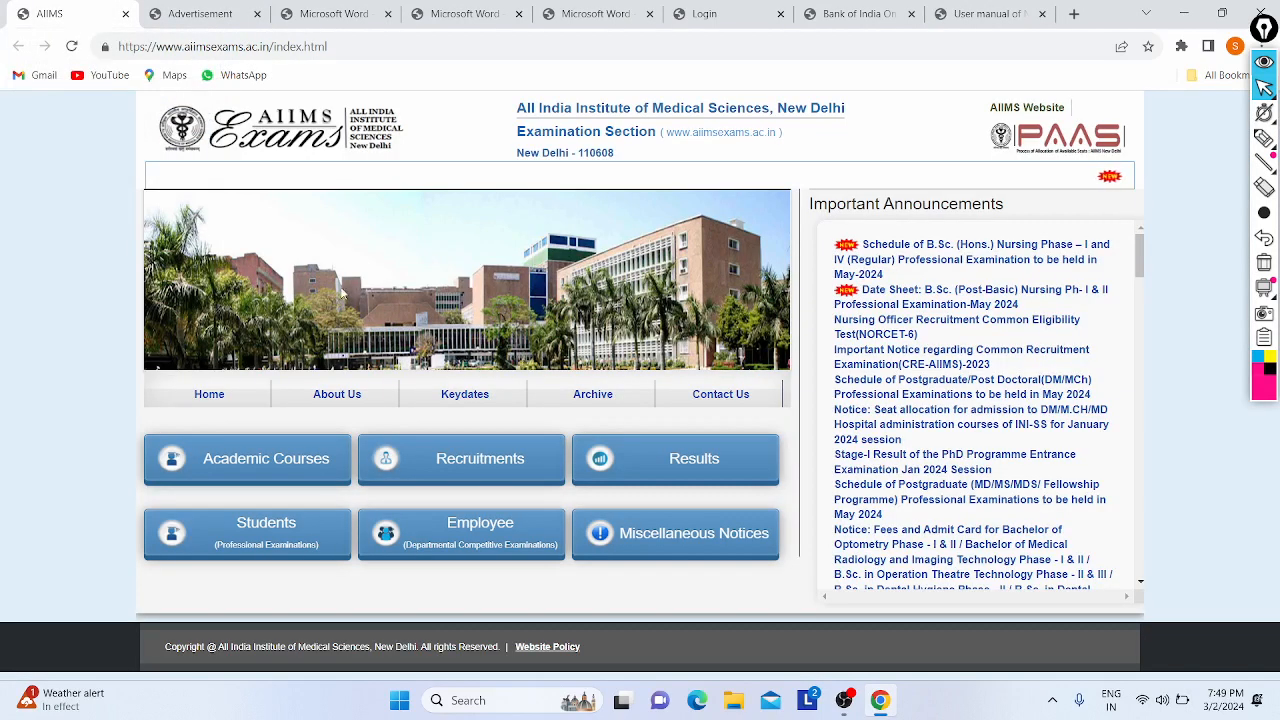
{"action": "key", "text": "super+d"}
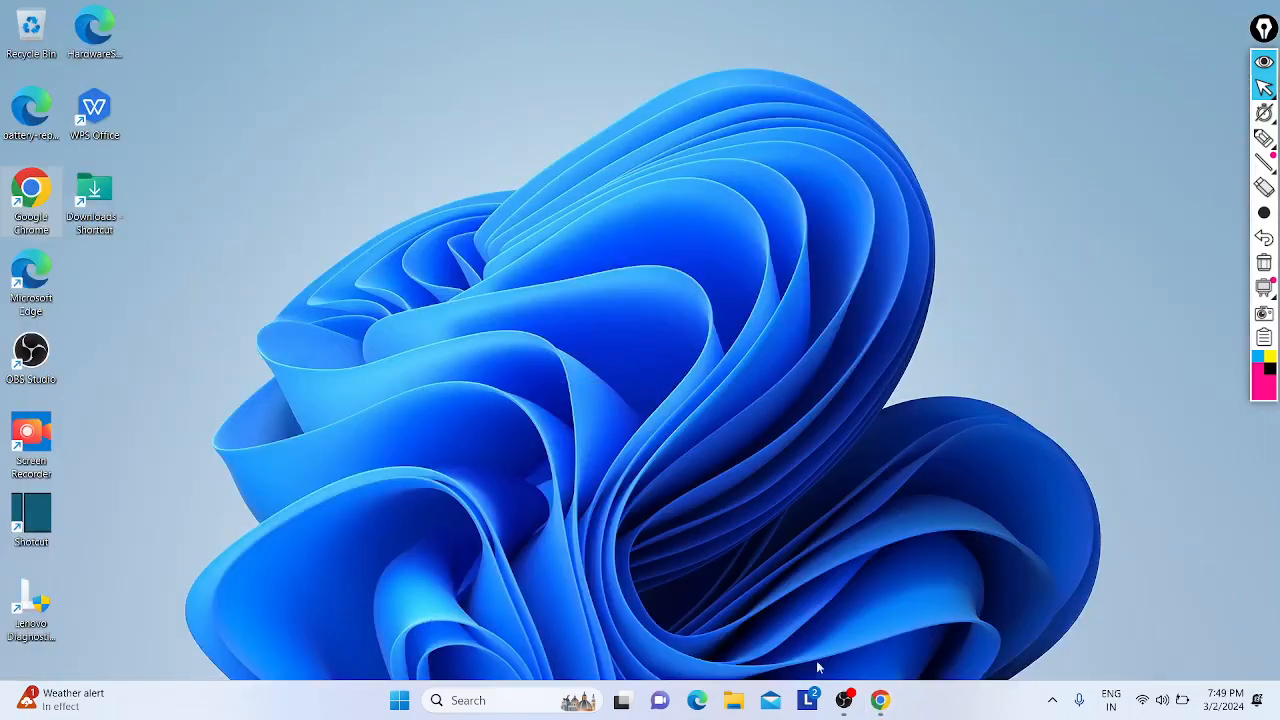